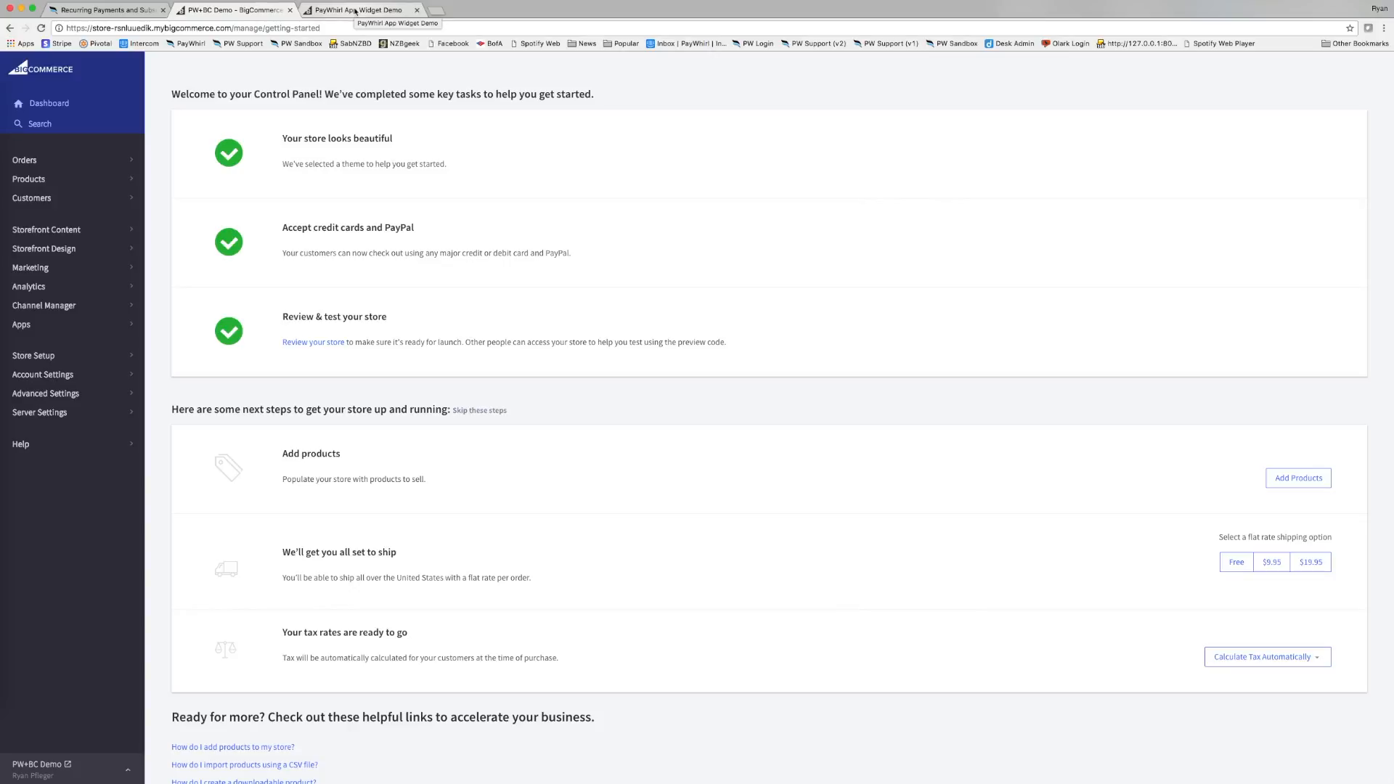
Switch to the PayWhirl dashboard showing 43 customers and $38,827.58 total revenue.
left_click(145, 10)
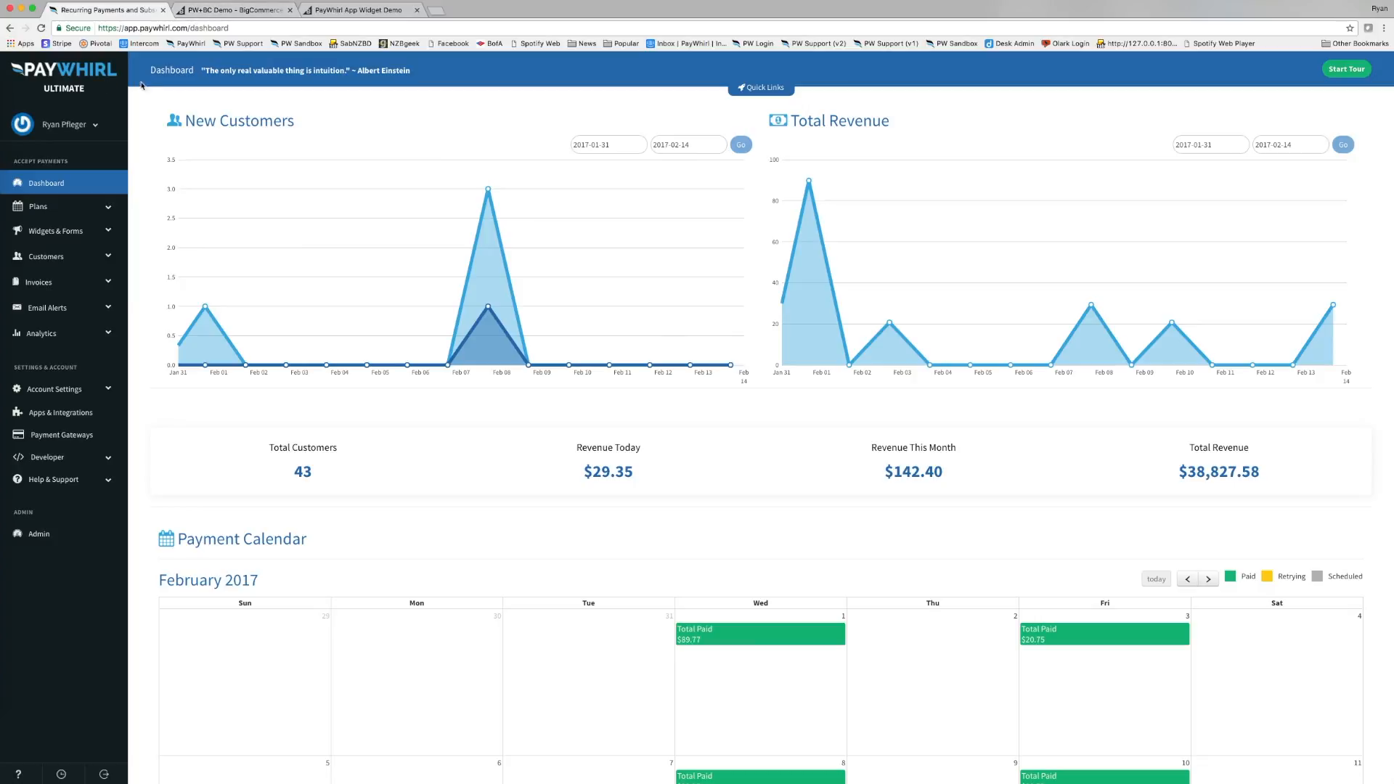
Scan February 2017's paid totals and pending $10.75 and $29.35 invoices, then return to BigCommerce.
left_click(210, 28)
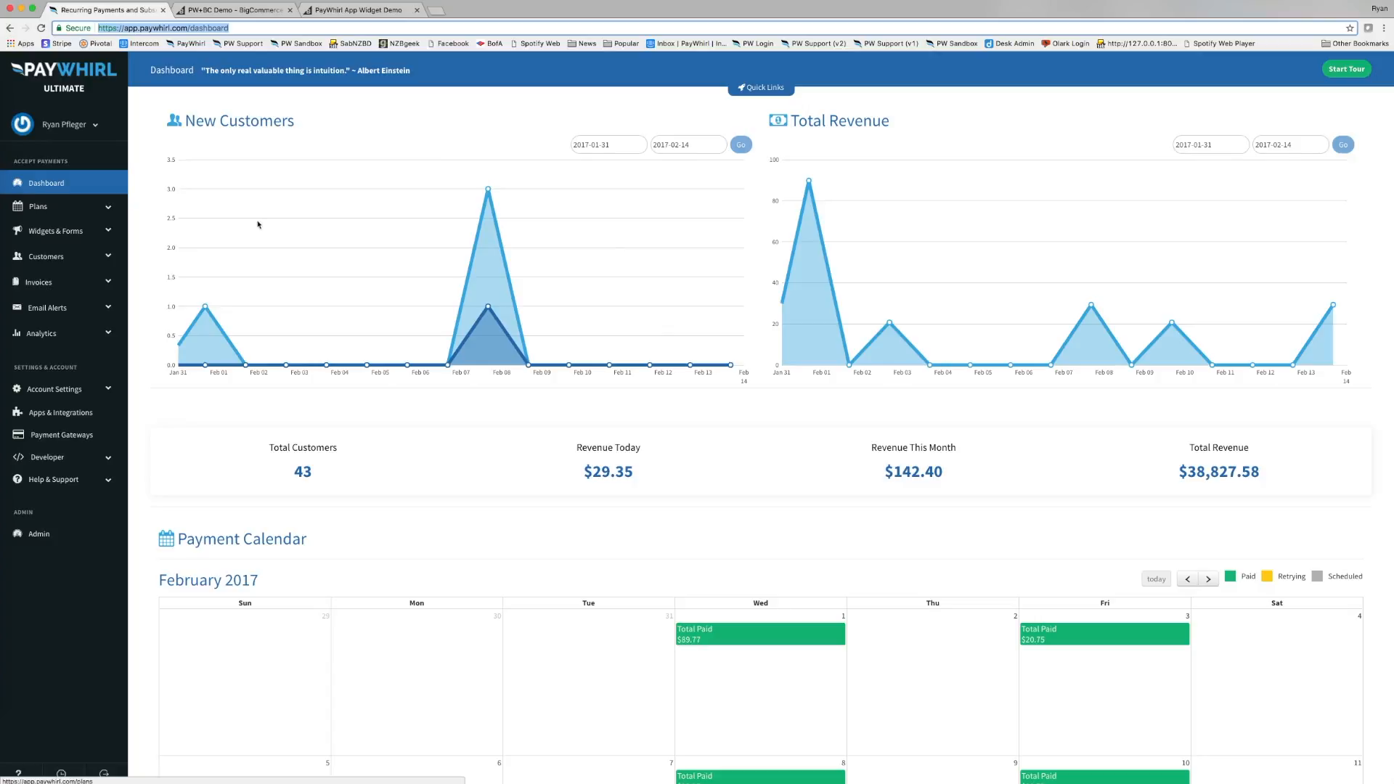
scroll(305, 228, "down", 5)
scroll(306, 228, "down", 5)
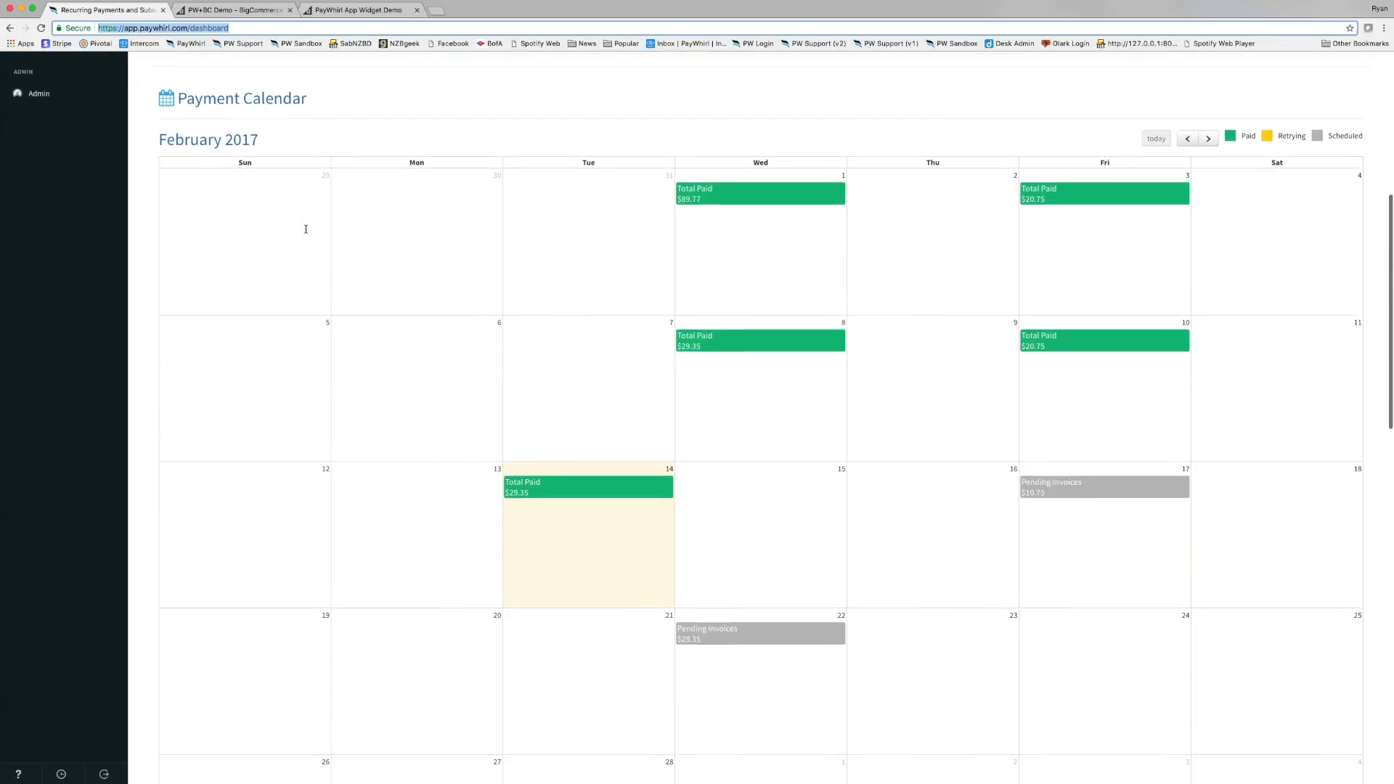
scroll(306, 228, "up", 3)
scroll(306, 229, "up", 8)
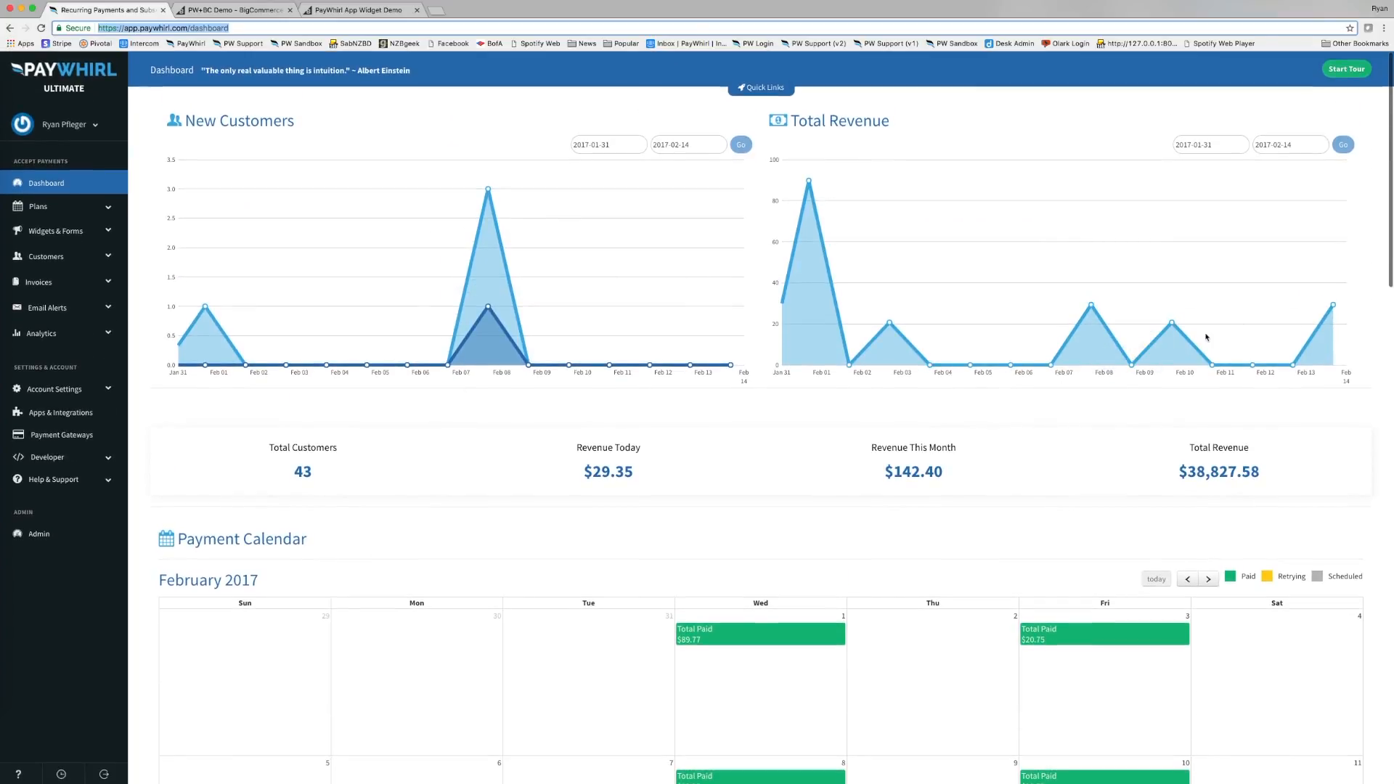
scroll(1176, 305, "down", 5)
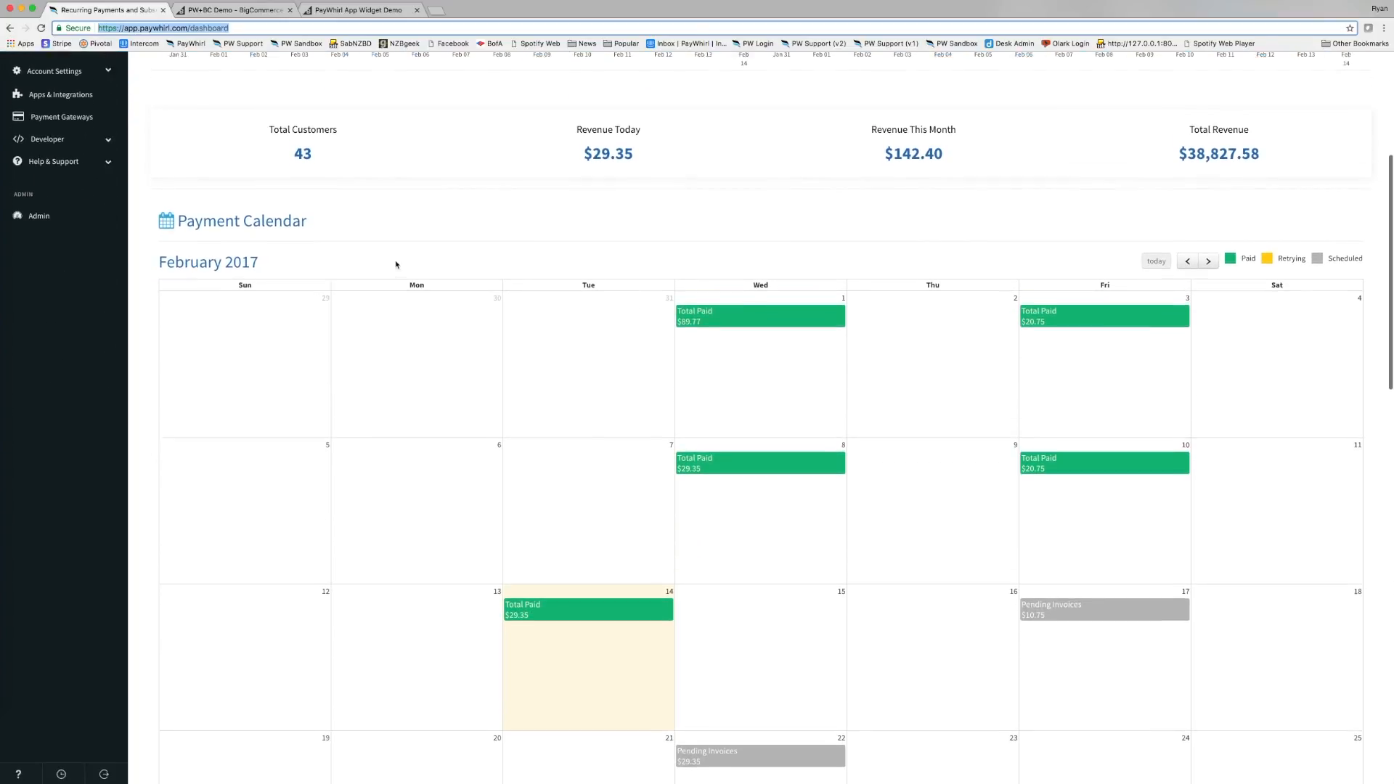
scroll(802, 336, "down", 1)
scroll(756, 404, "down", 1)
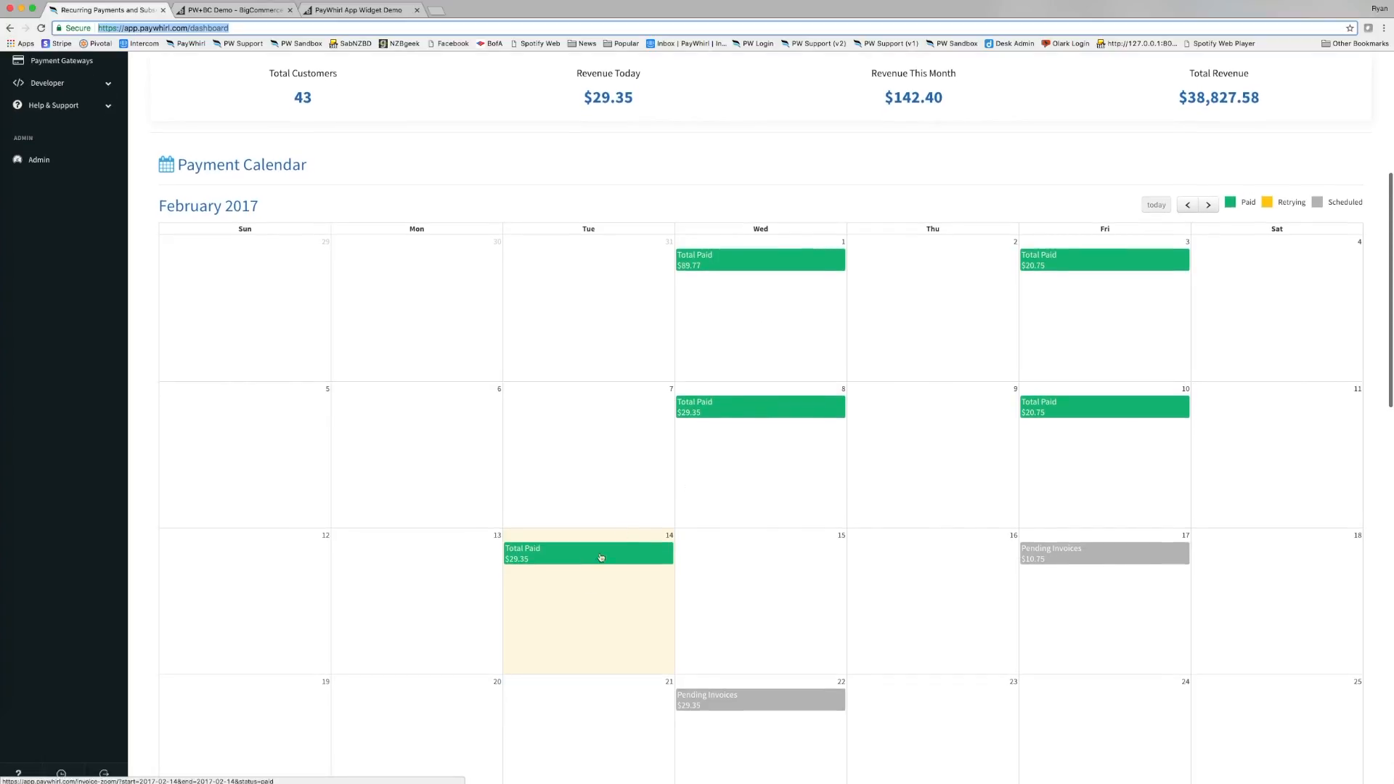
scroll(1058, 556, "down", 1)
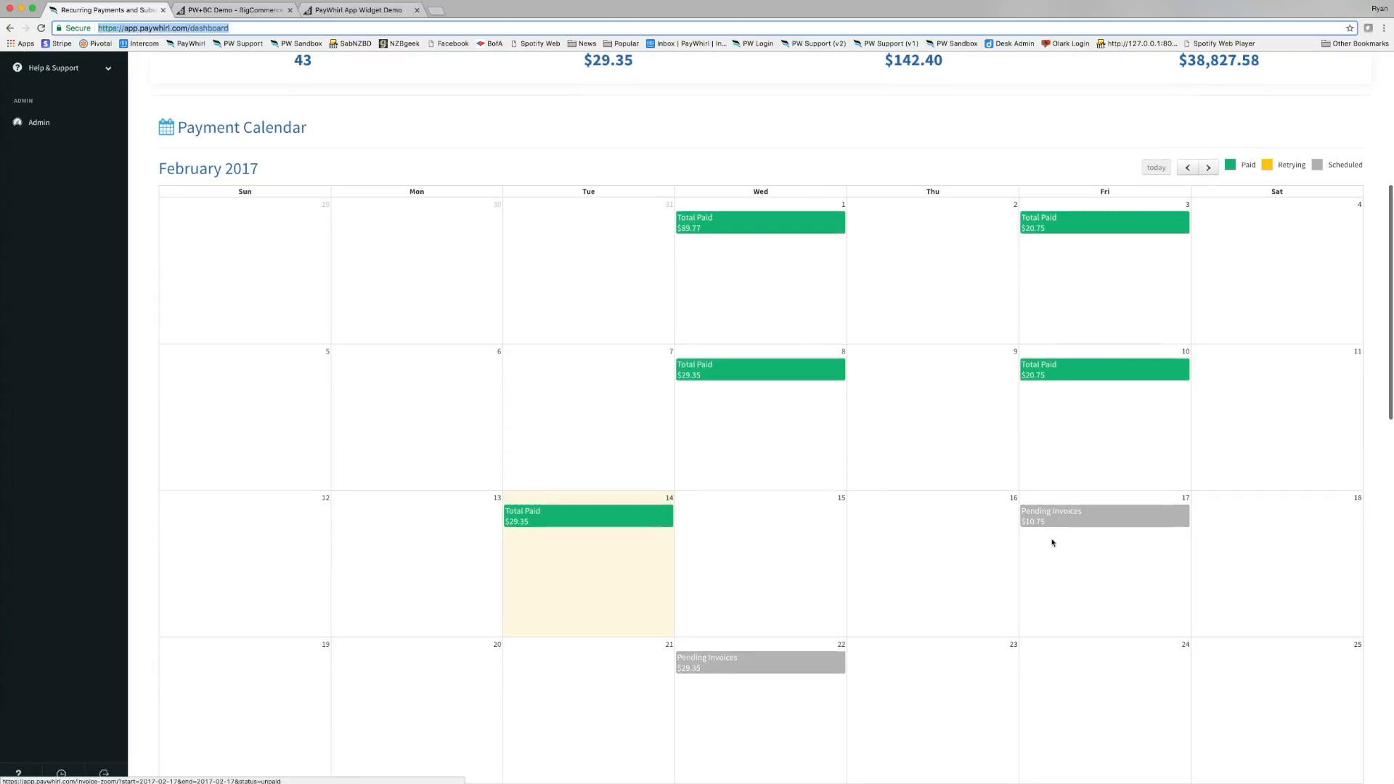
scroll(947, 607, "down", 2)
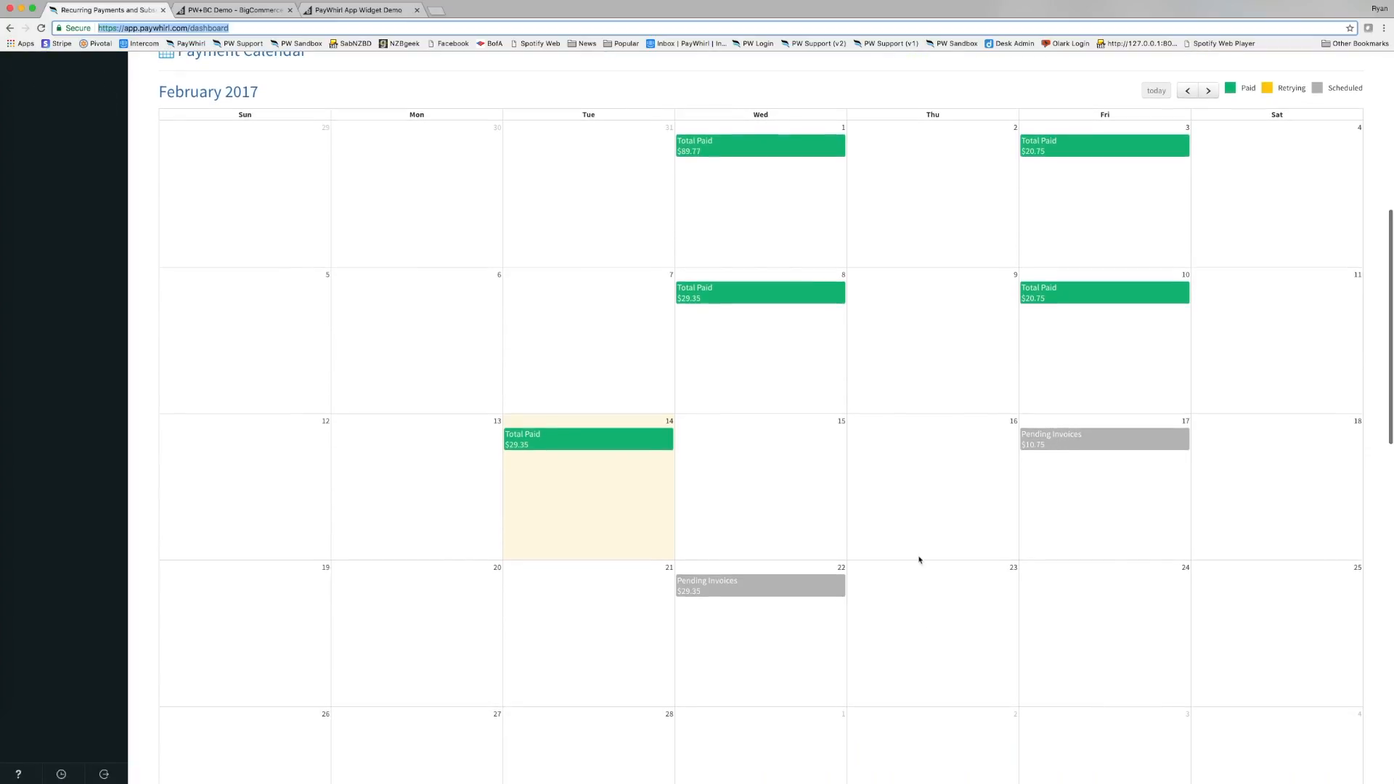
scroll(922, 560, "up", 5)
scroll(919, 553, "up", 5)
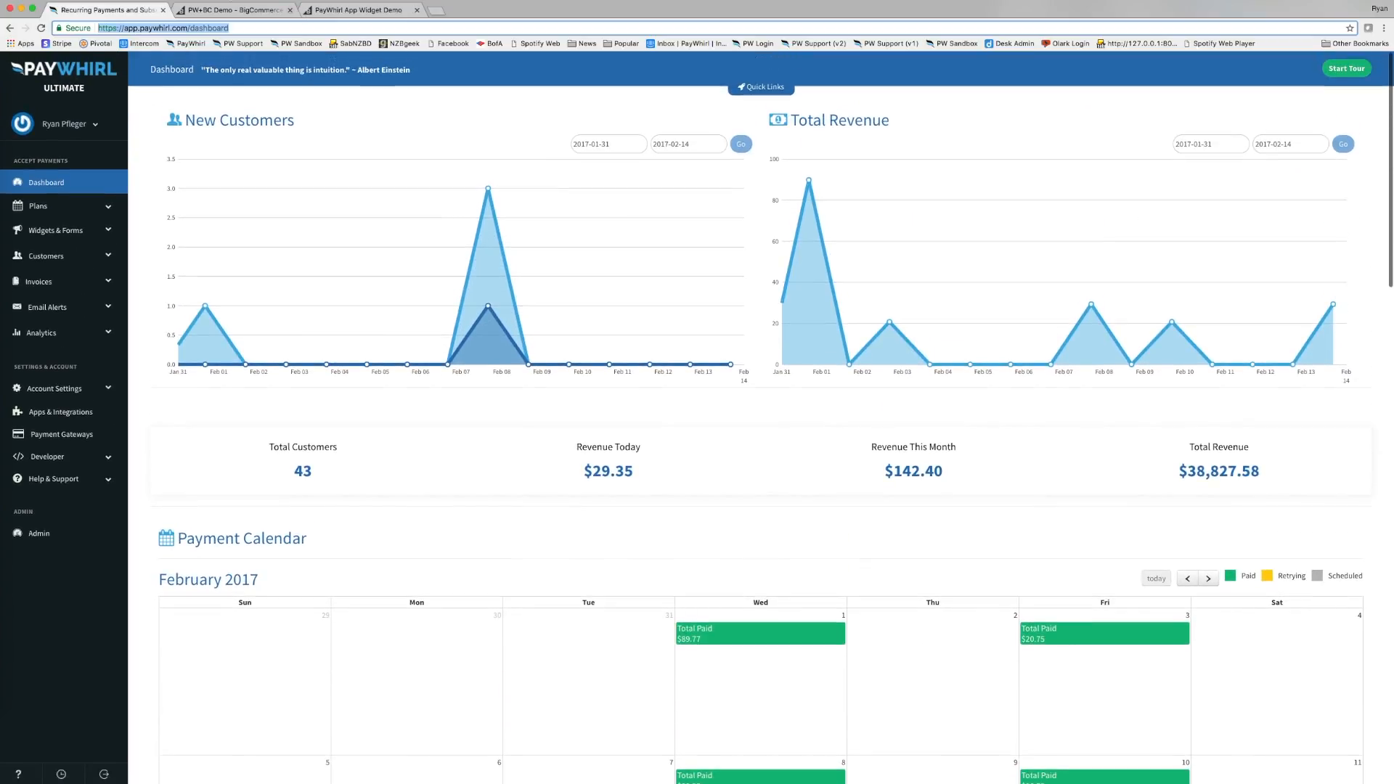
left_click(218, 10)
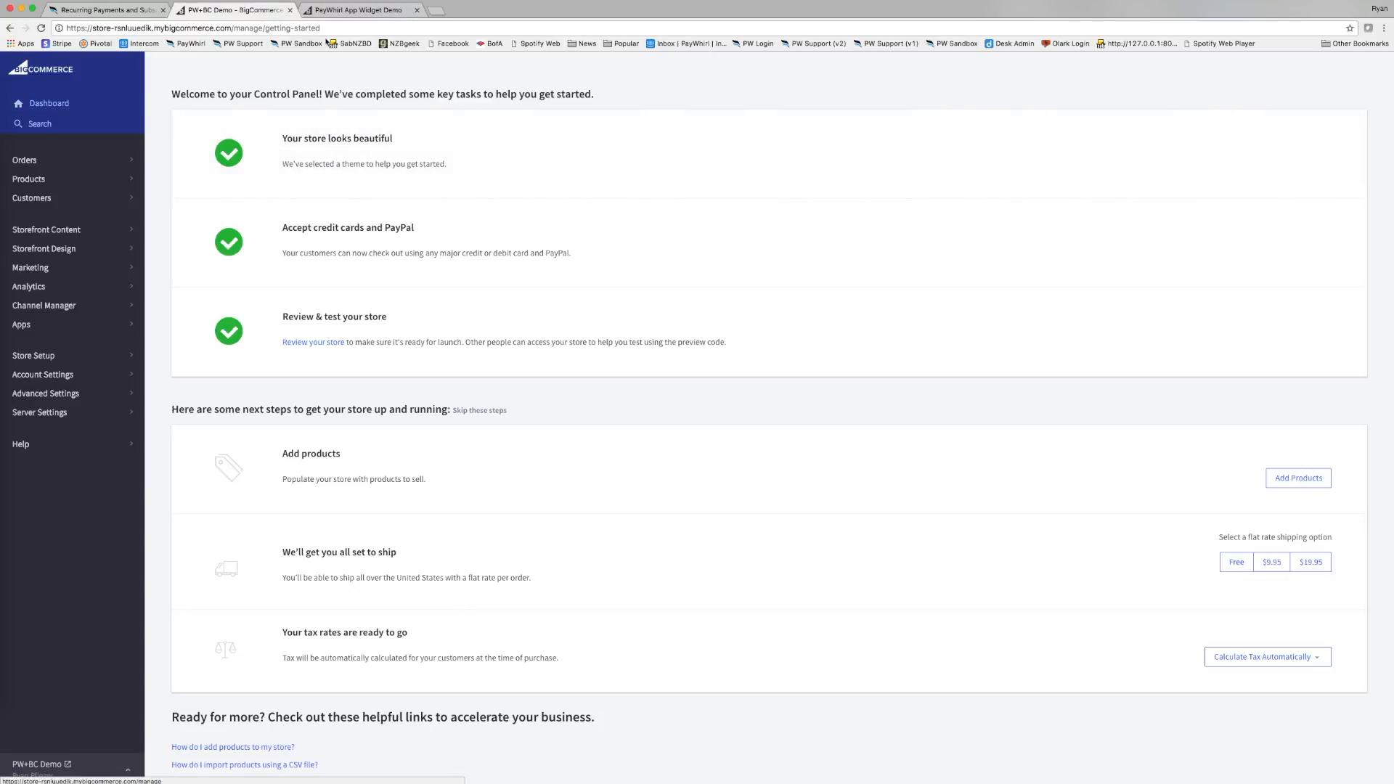
Open the PayWhirl App Widget Demo page, browse Product Demo and the Chemex Coffeemaker, then return.
left_click(376, 12)
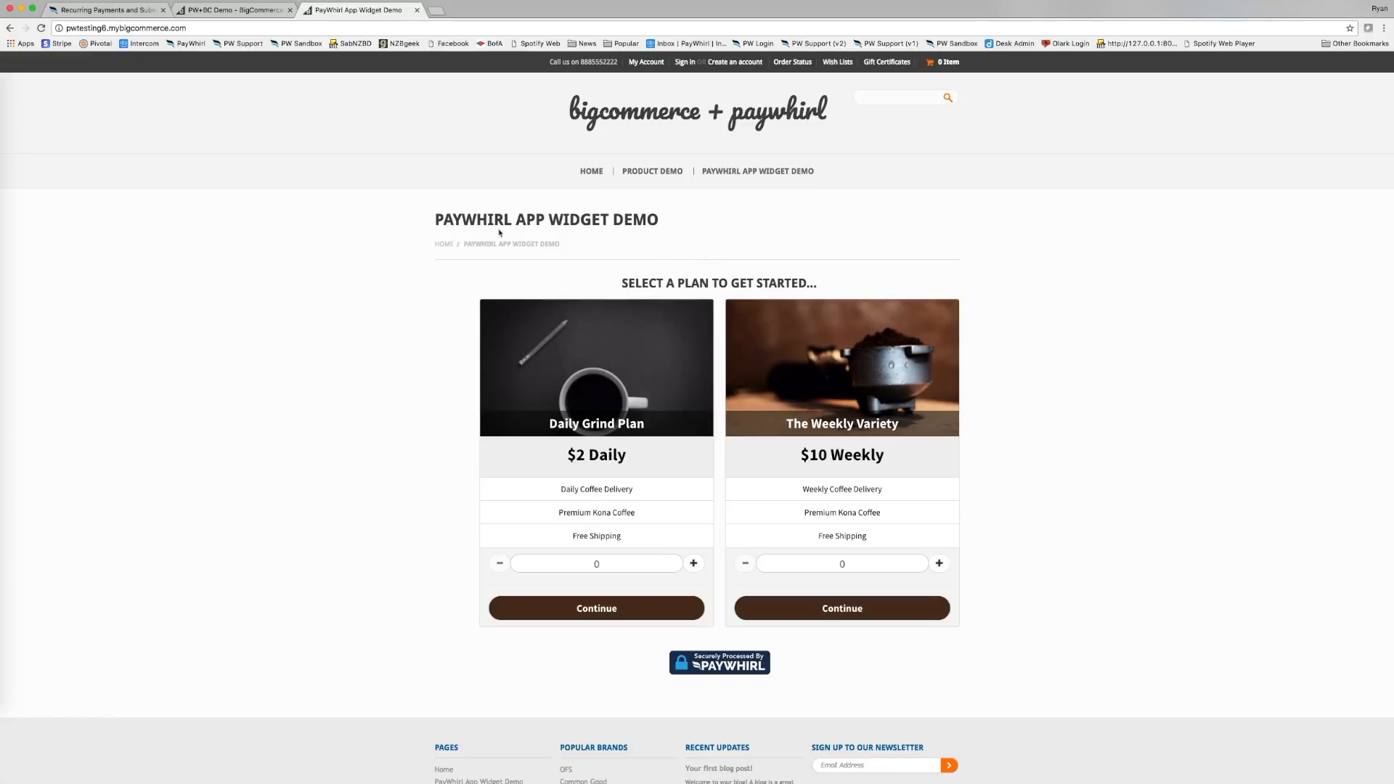
left_click_drag(435, 220, 688, 225)
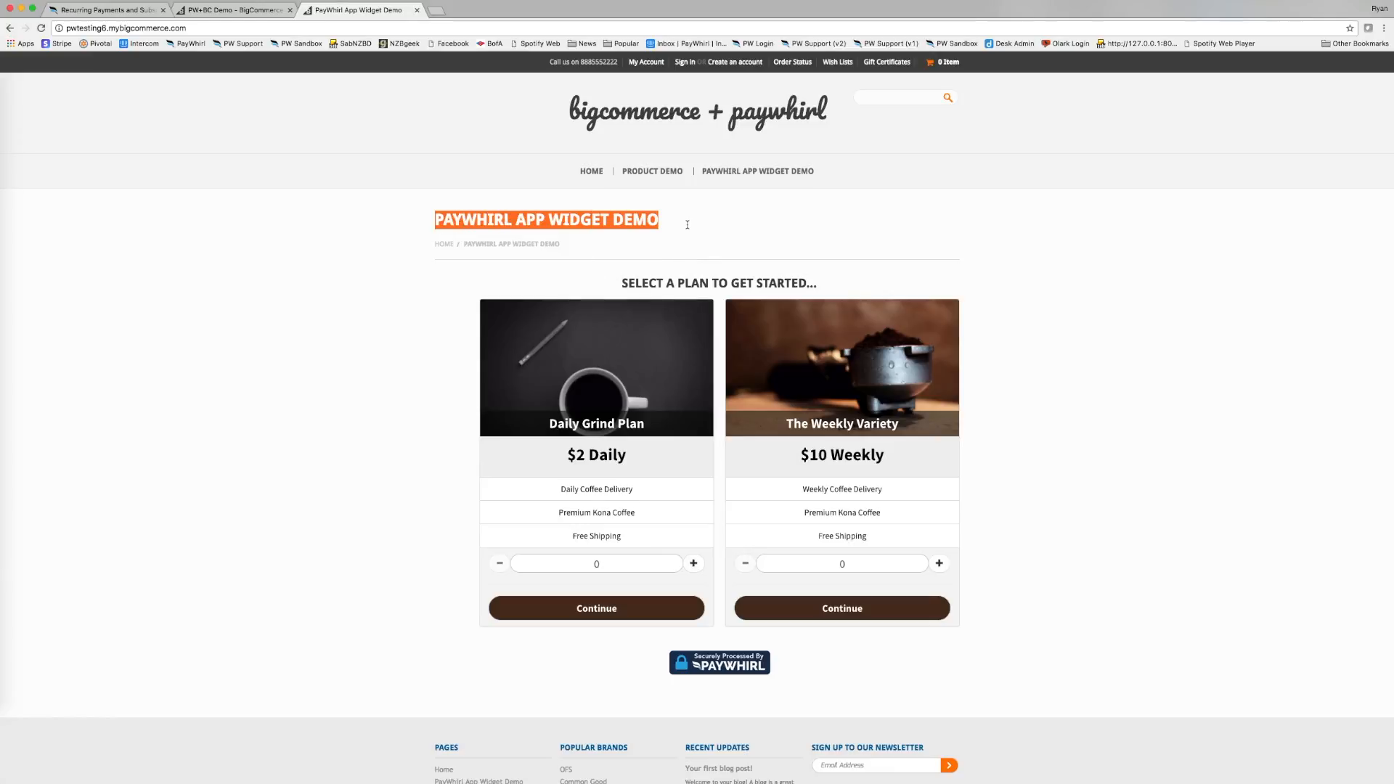
left_click(689, 225)
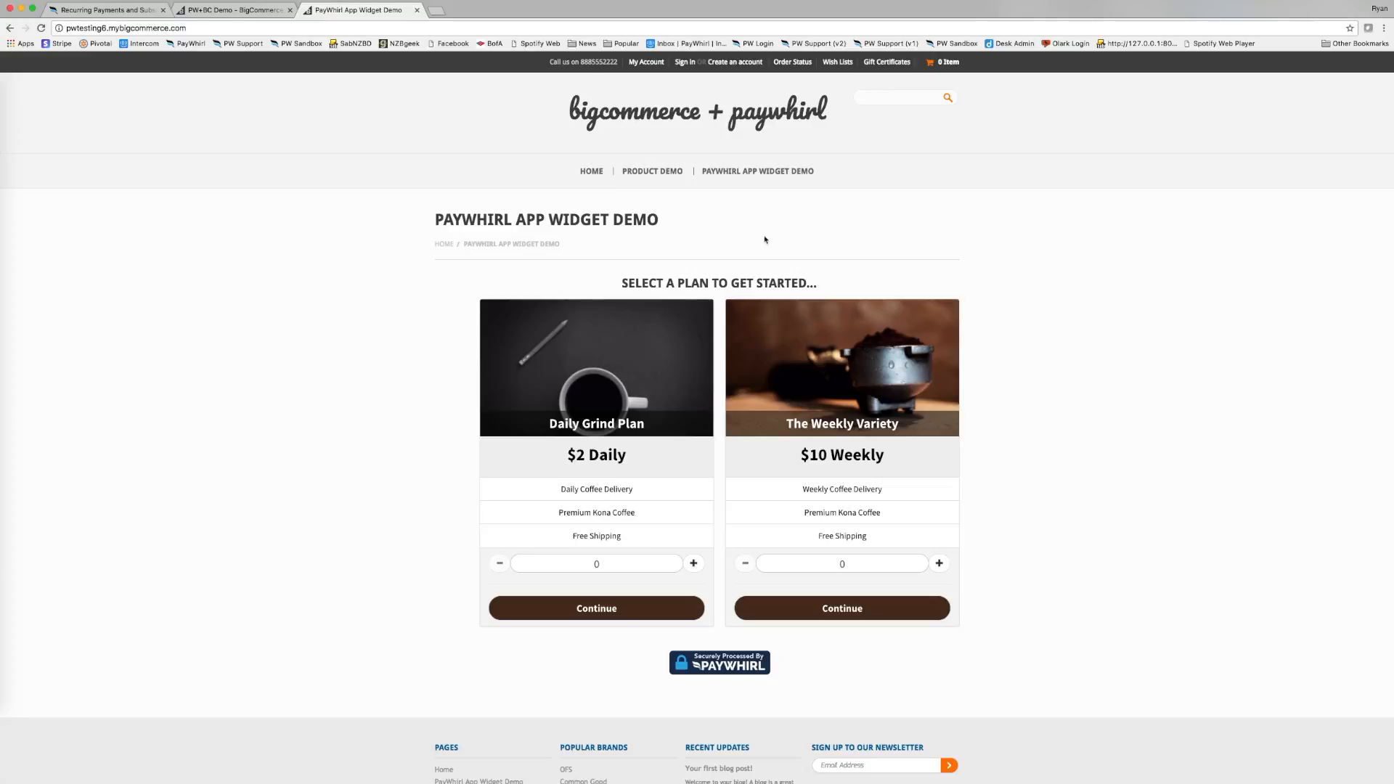
left_click(763, 177)
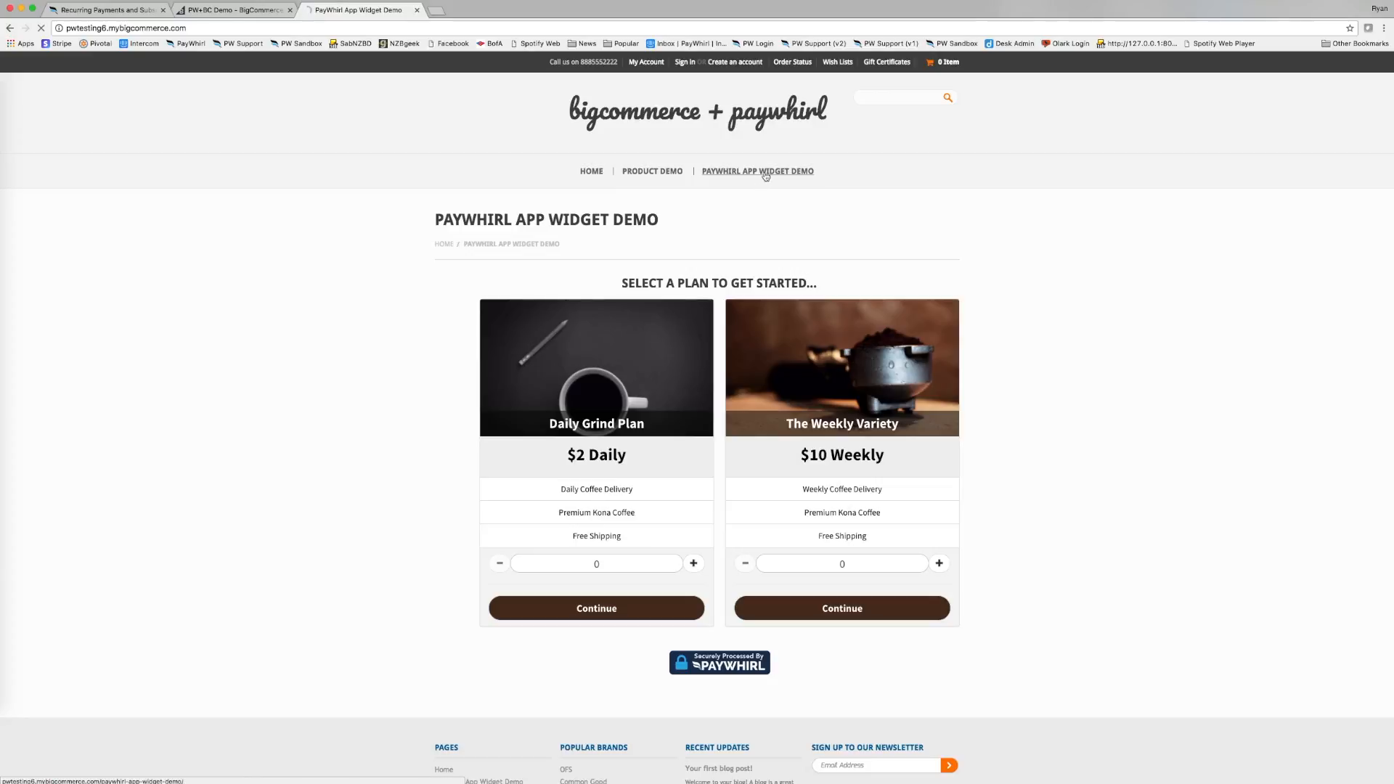
left_click(660, 174)
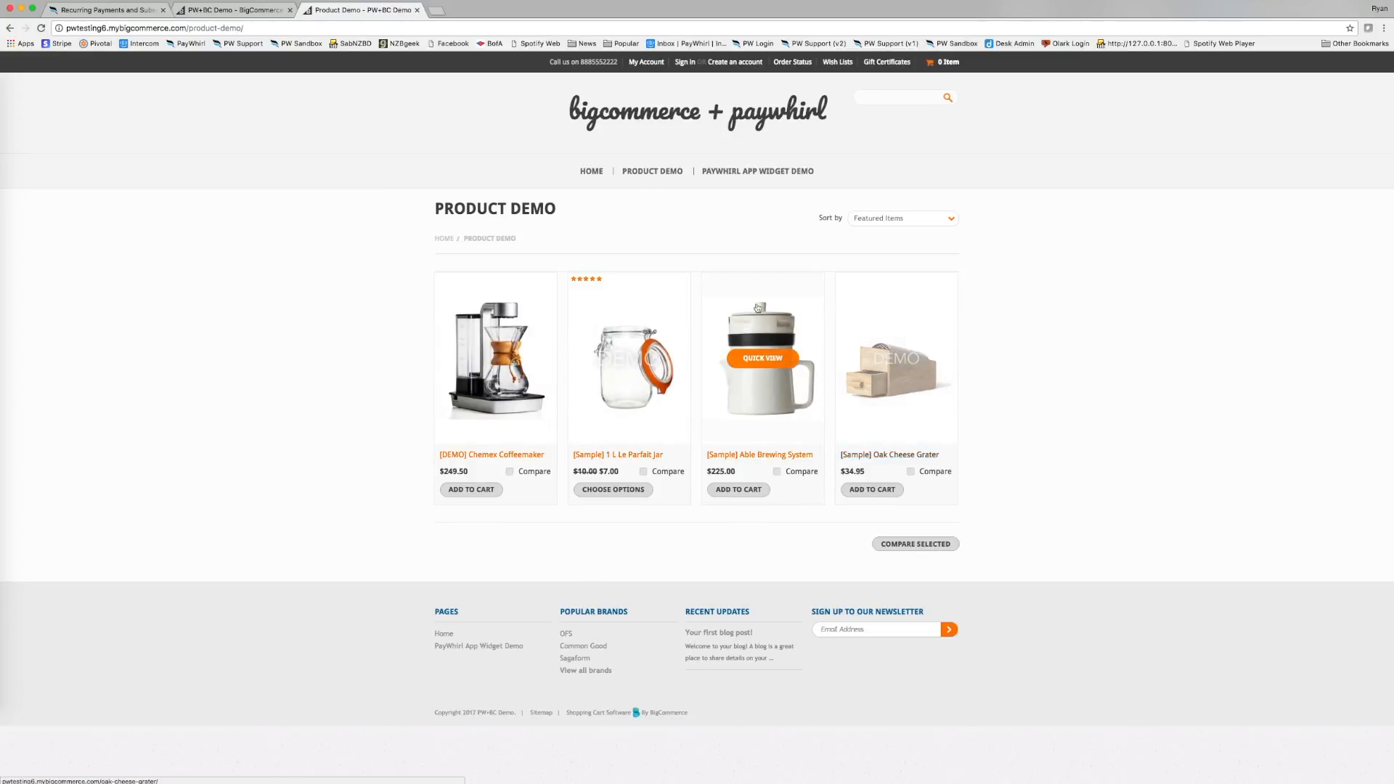
left_click(516, 303)
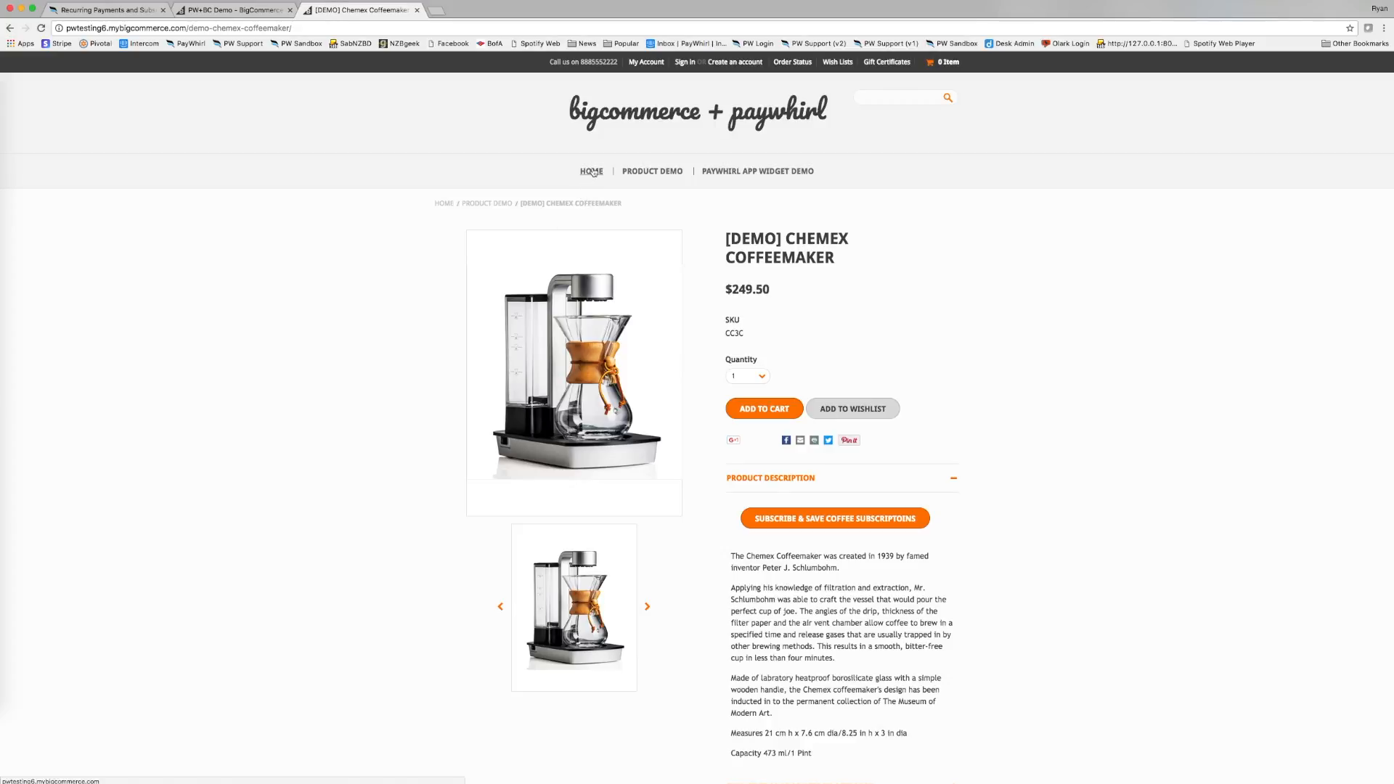
left_click(721, 172)
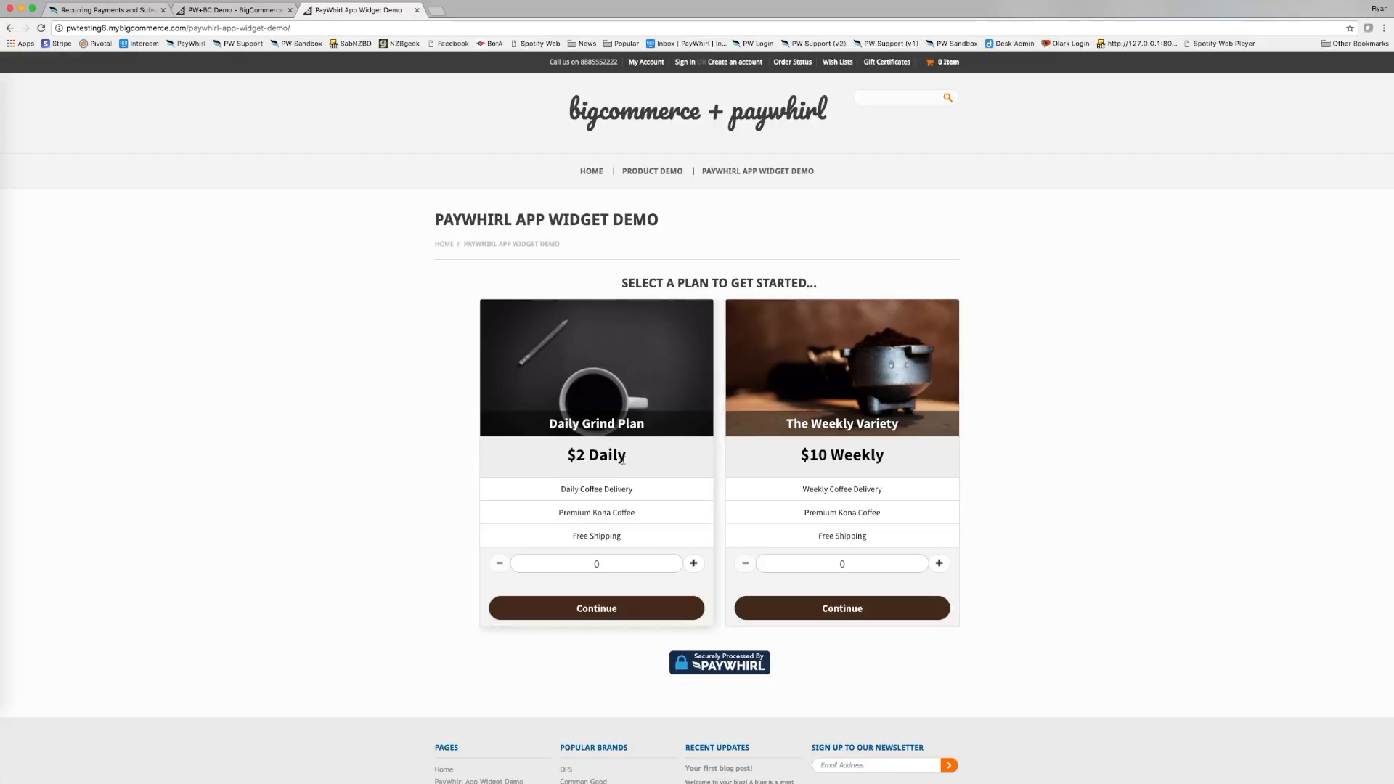
Choose the $10 Weekly Variety plan plus one pack of Gold Filters and continue to the cart.
left_click_drag(647, 458, 566, 456)
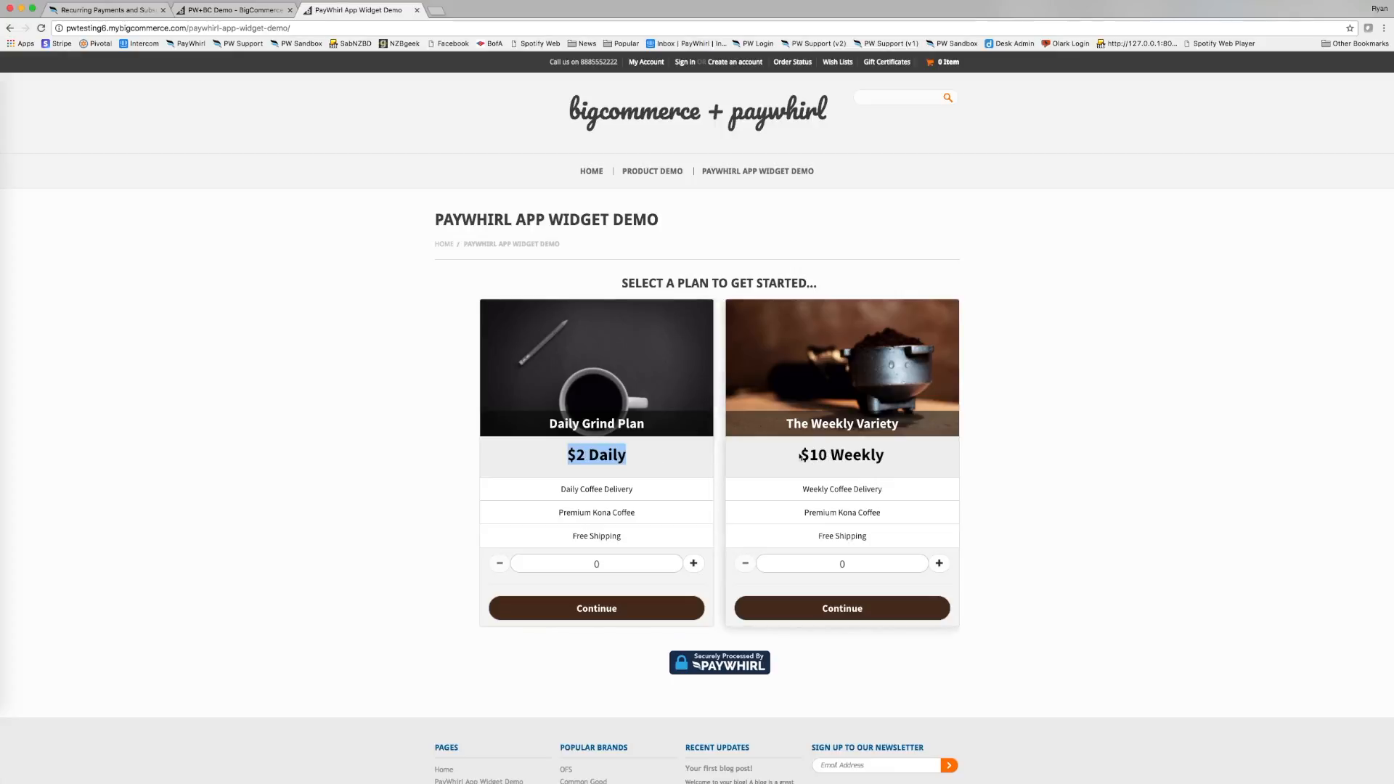
left_click_drag(802, 456, 882, 458)
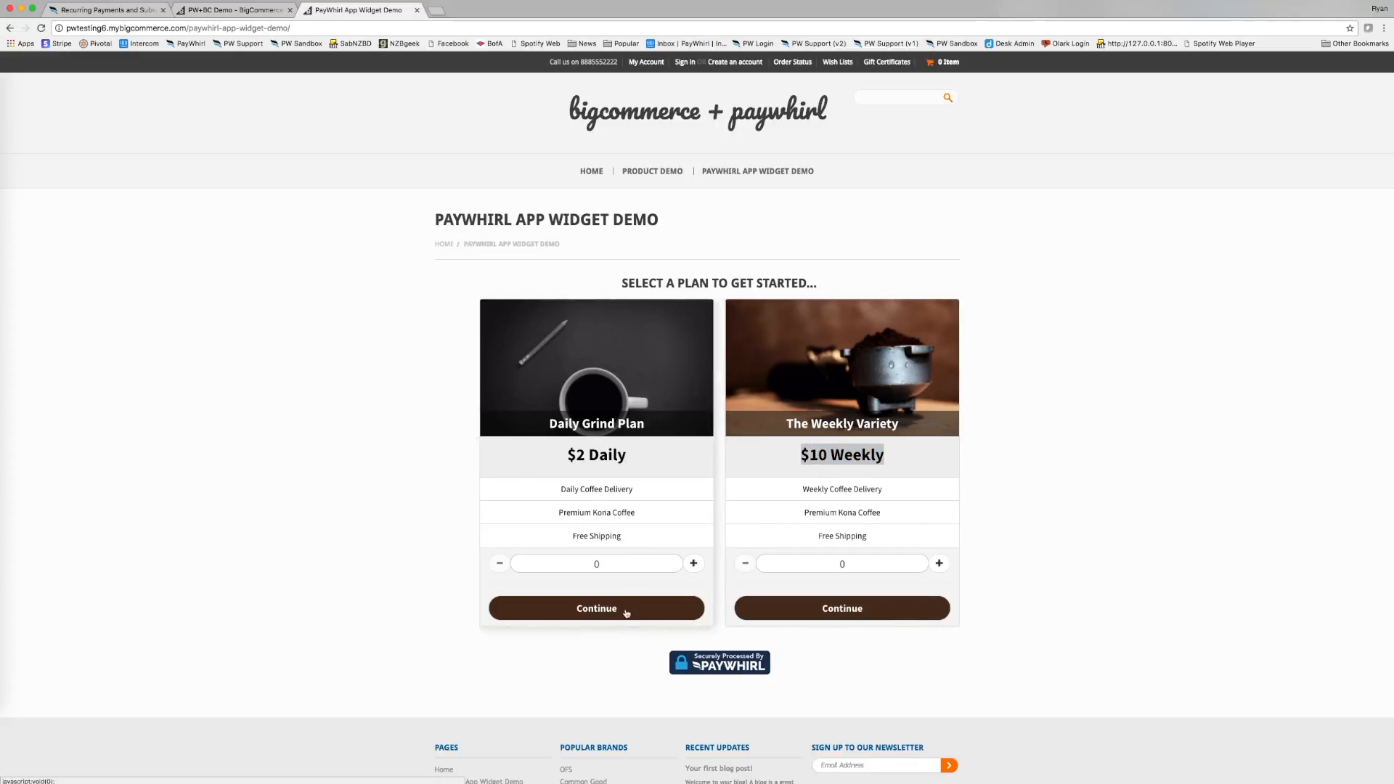
left_click(886, 646)
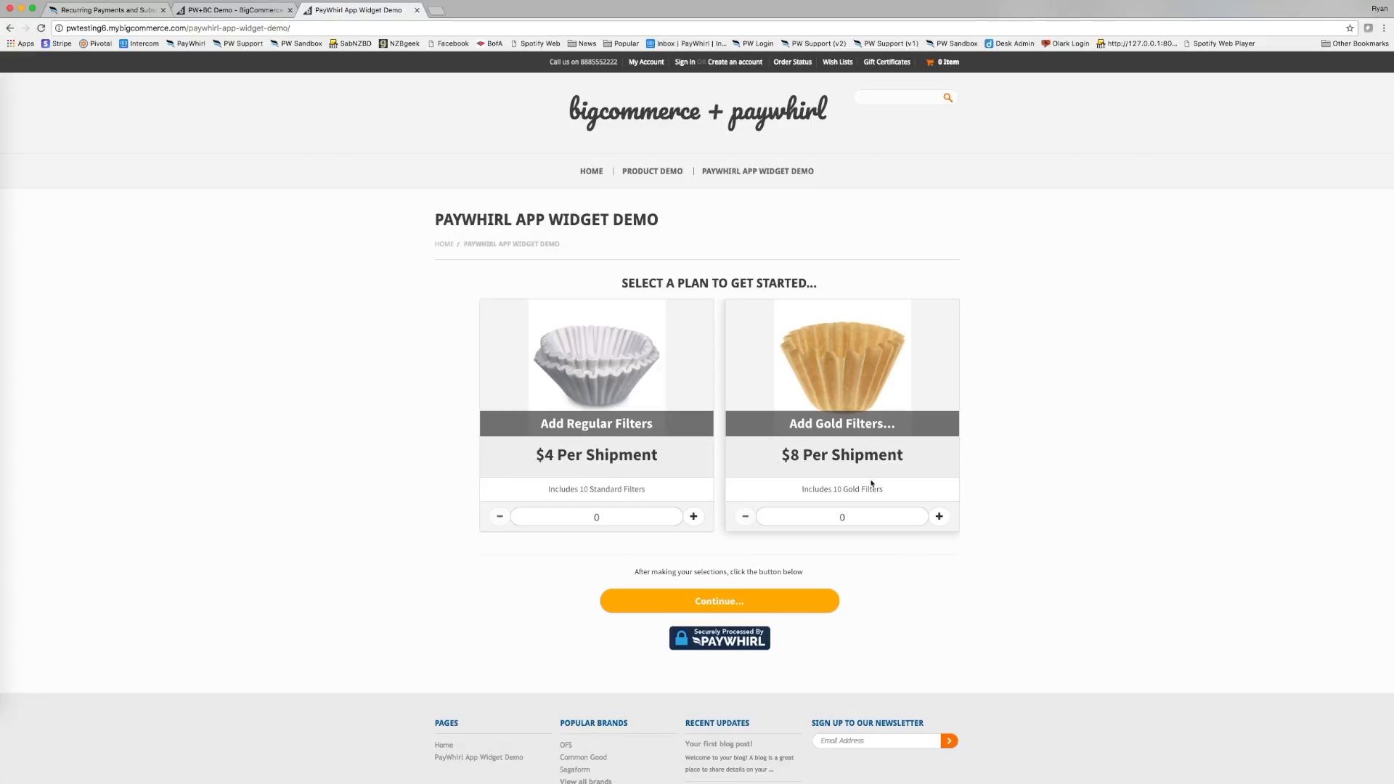
left_click(940, 516)
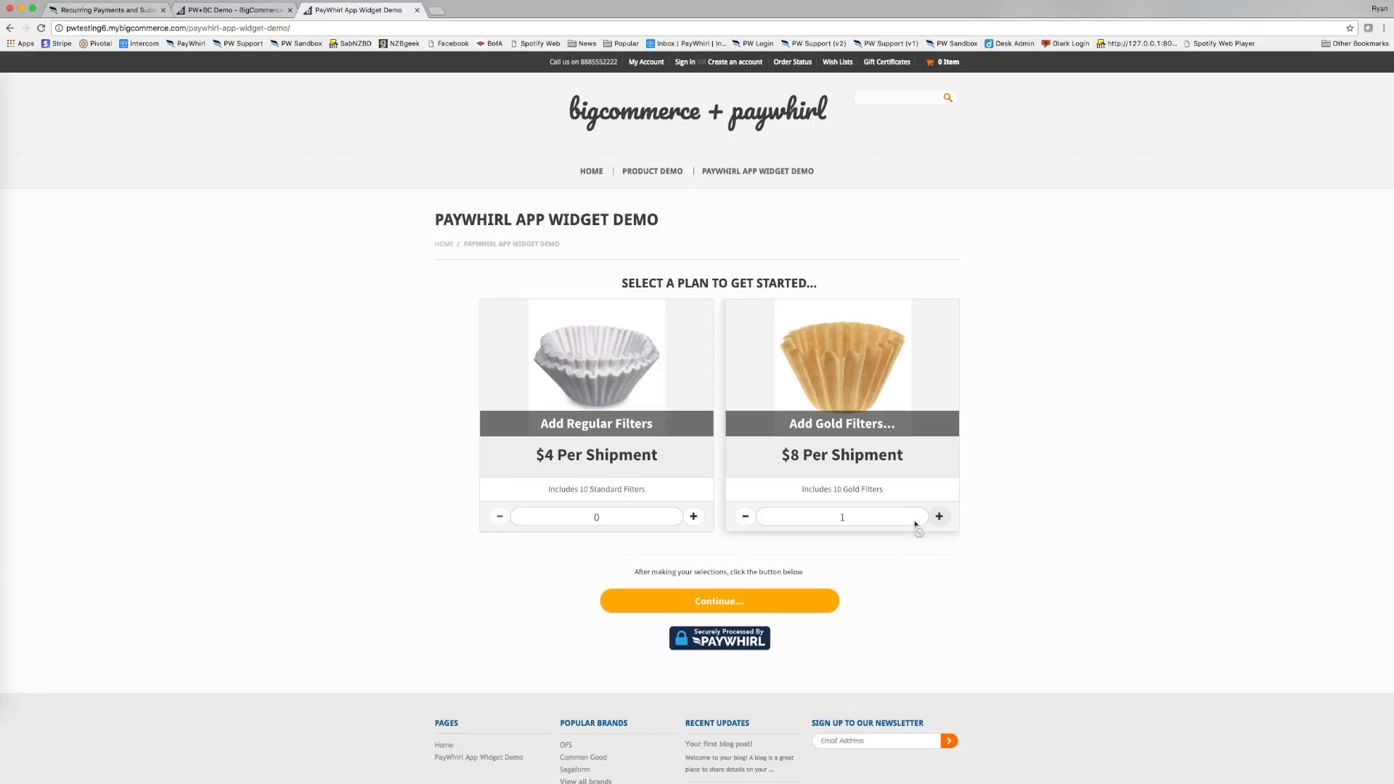
left_click(798, 603)
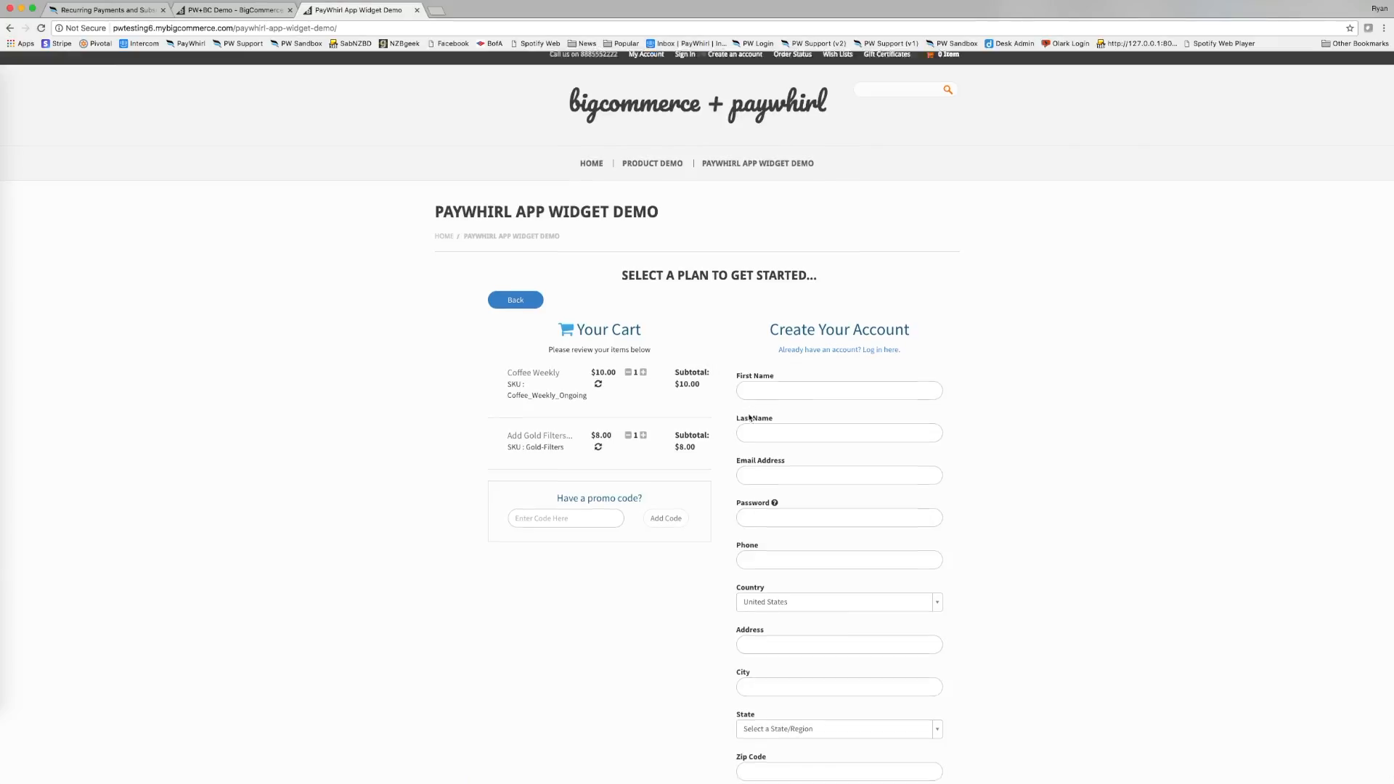
Review the cart's Coffee Weekly and Add Gold Filters lines, then reload the widget demo page.
scroll(748, 421, "down", 5)
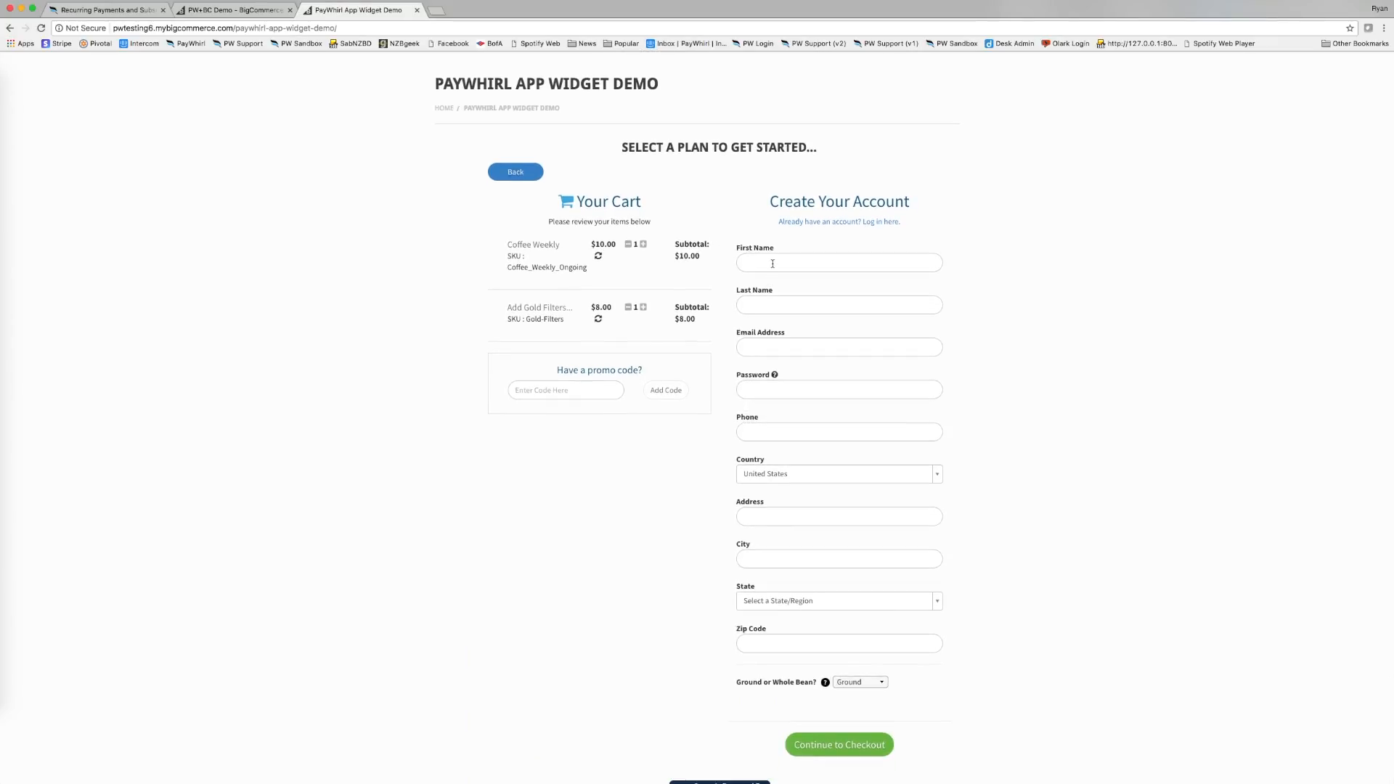
left_click_drag(506, 248, 600, 269)
left_click(566, 292)
left_click_drag(508, 306, 610, 321)
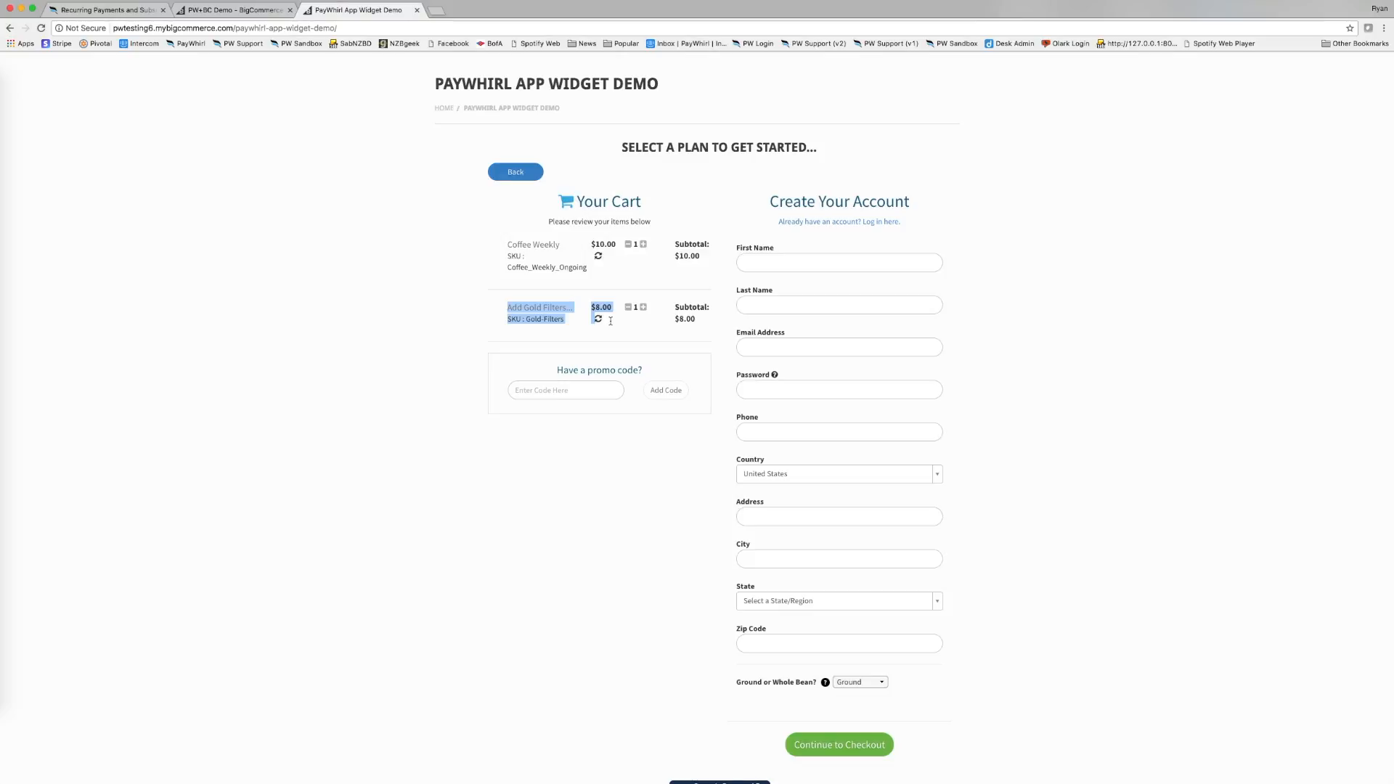
left_click(715, 327)
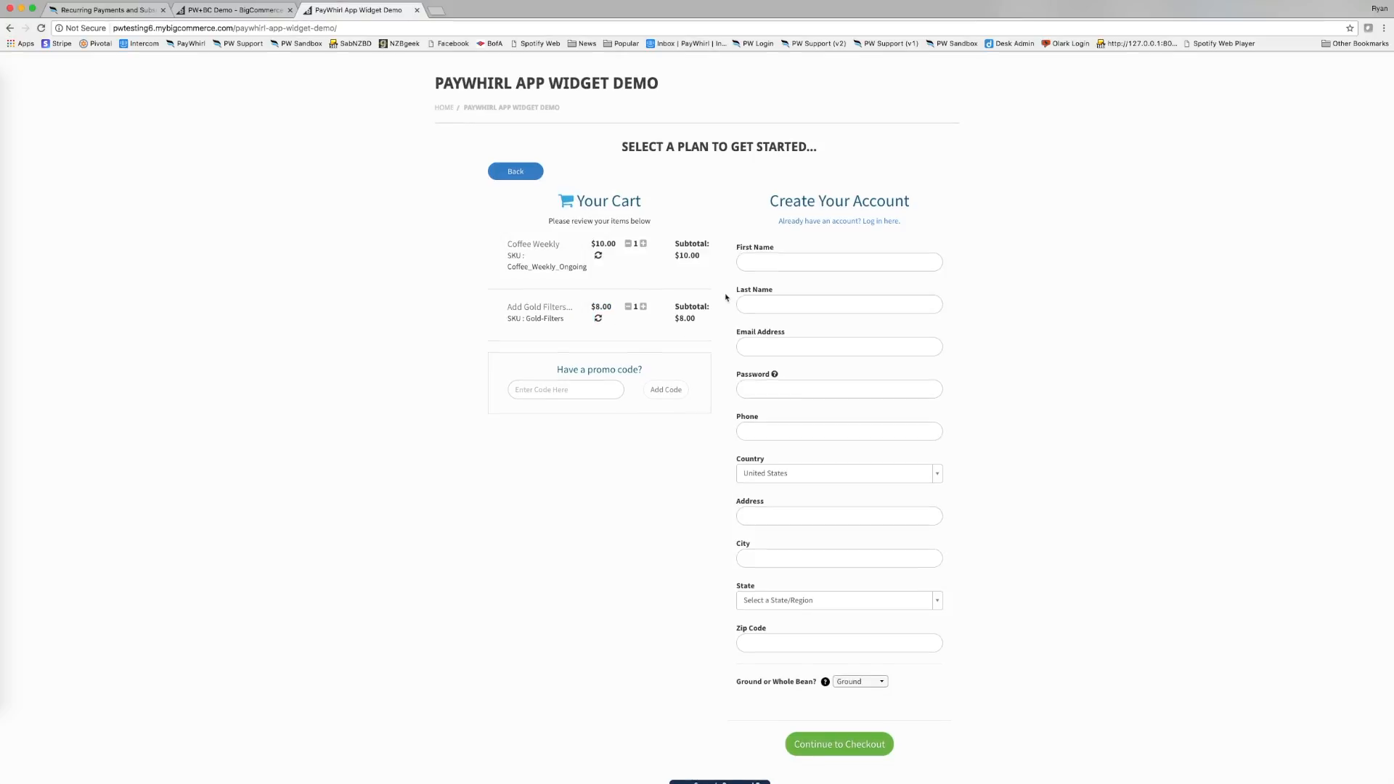
scroll(753, 276, "down", 1)
scroll(787, 544, "down", 3)
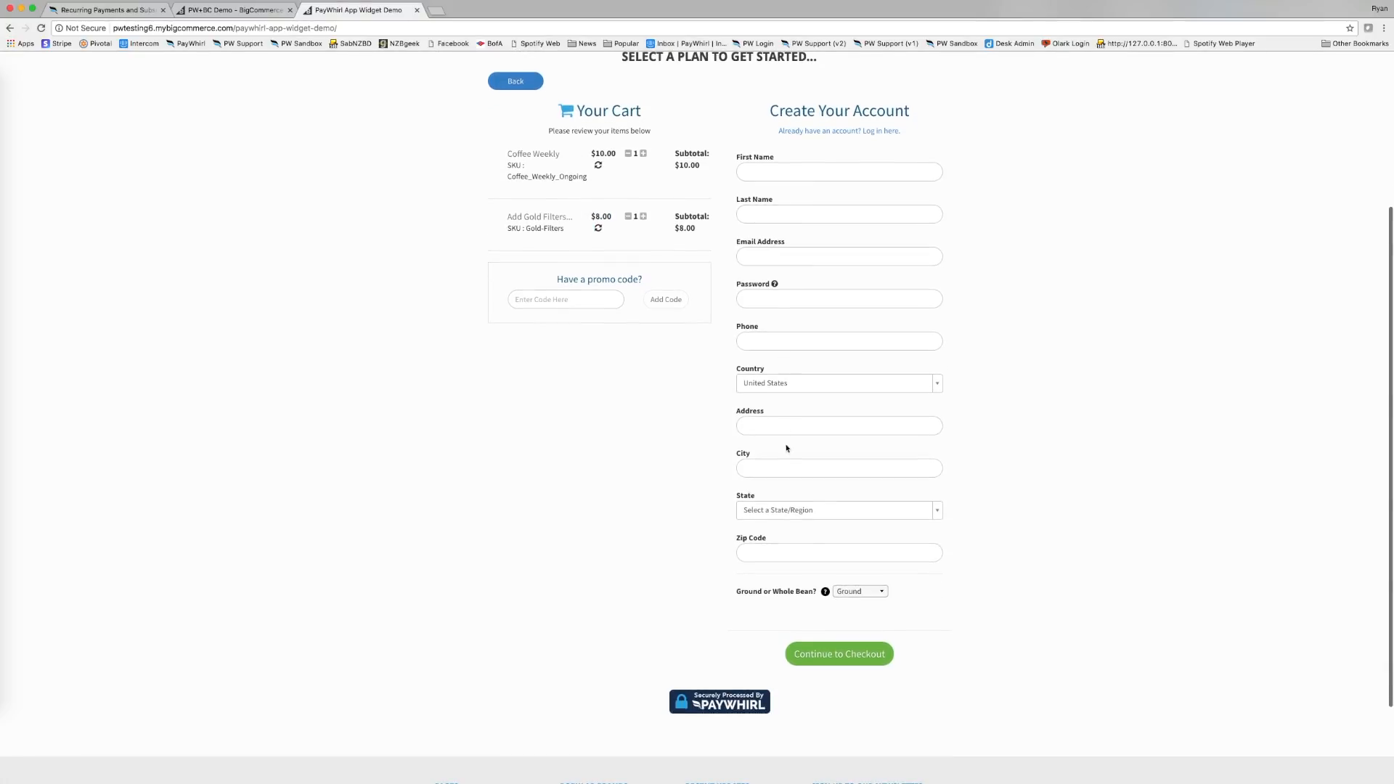
scroll(765, 356, "up", 5)
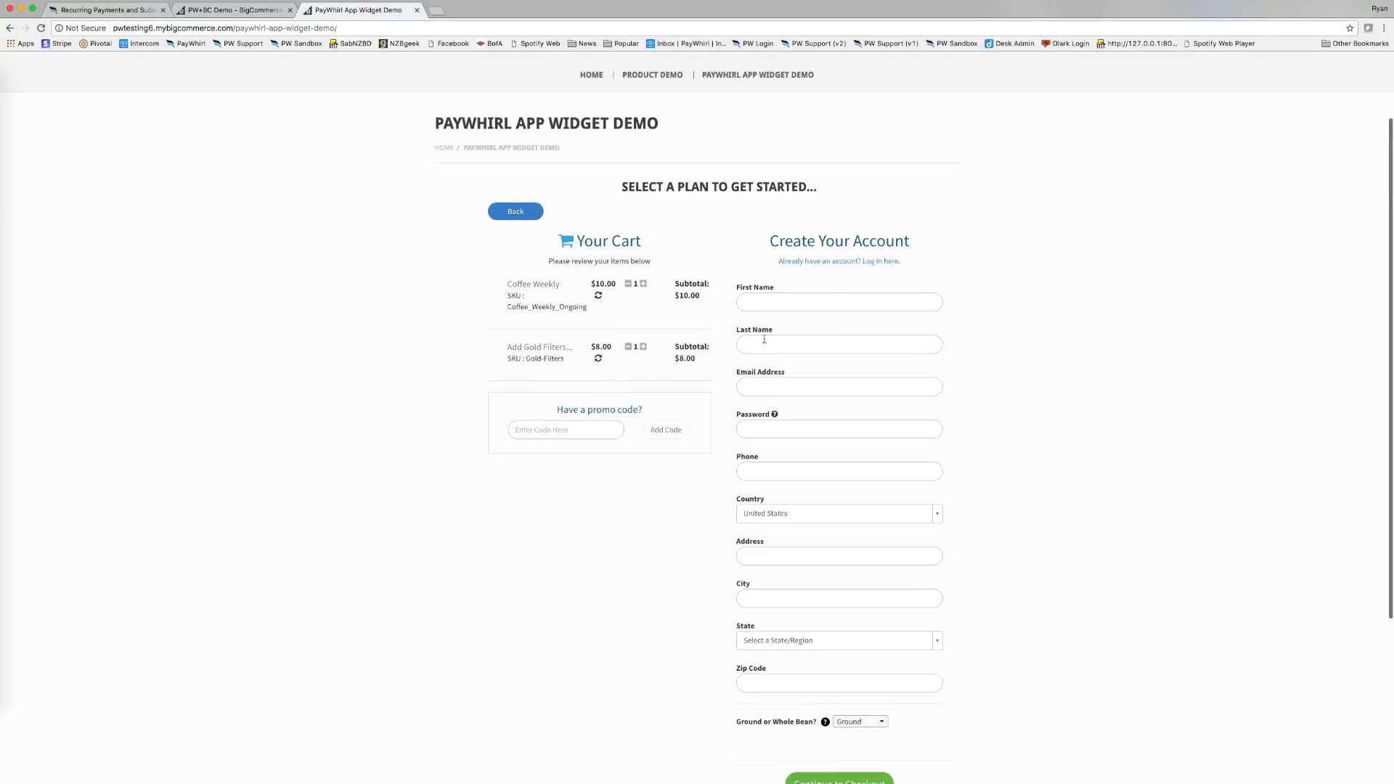
scroll(752, 290, "up", 3)
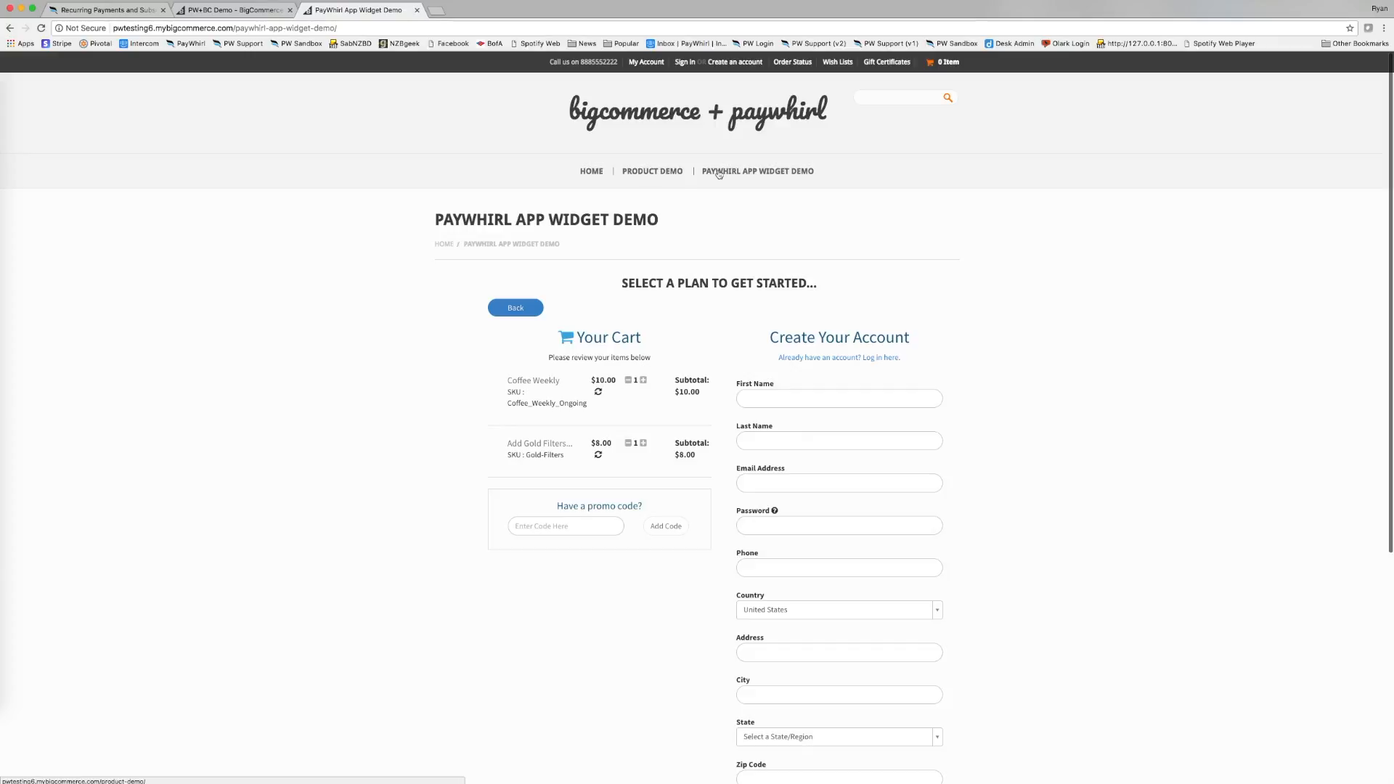
left_click(748, 173)
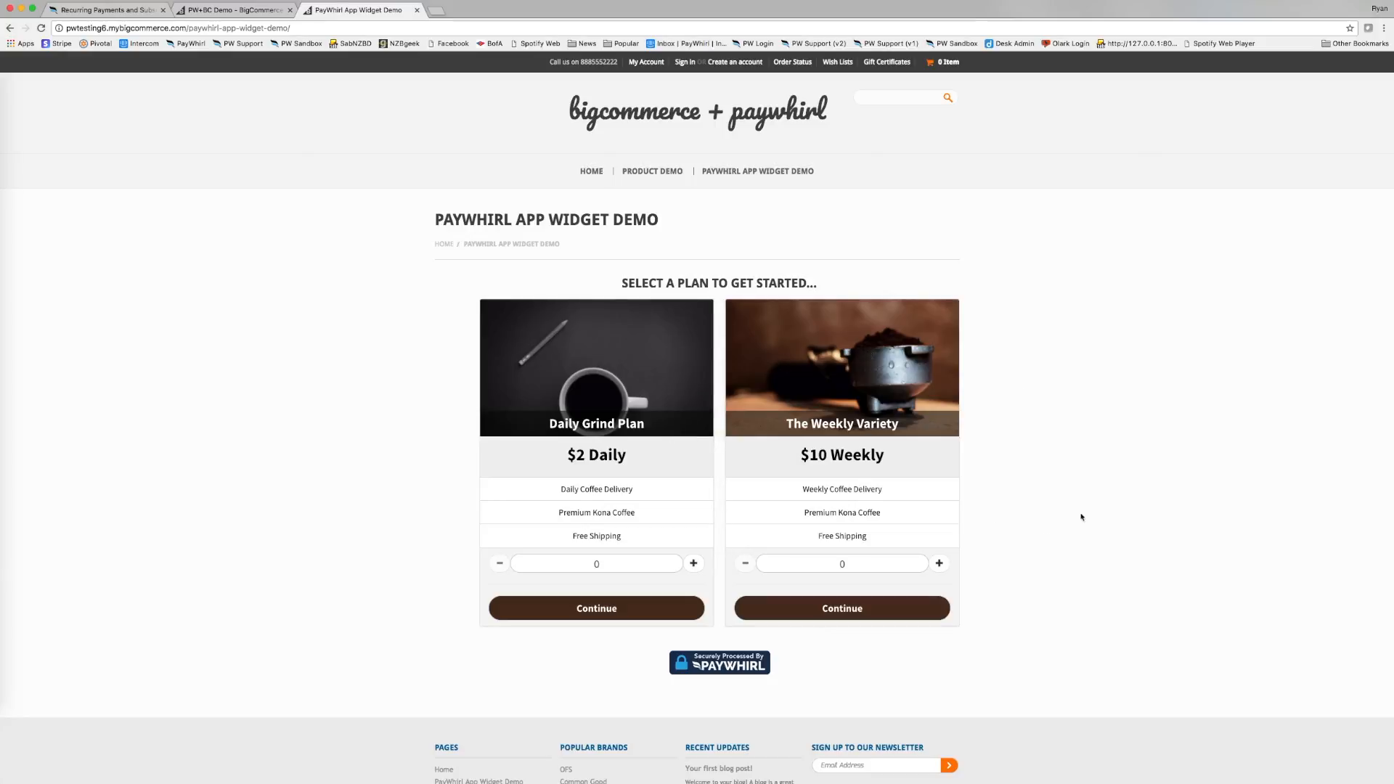
From the control panel's Apps section, search the app marketplace for 'paywhirl'.
left_click(256, 12)
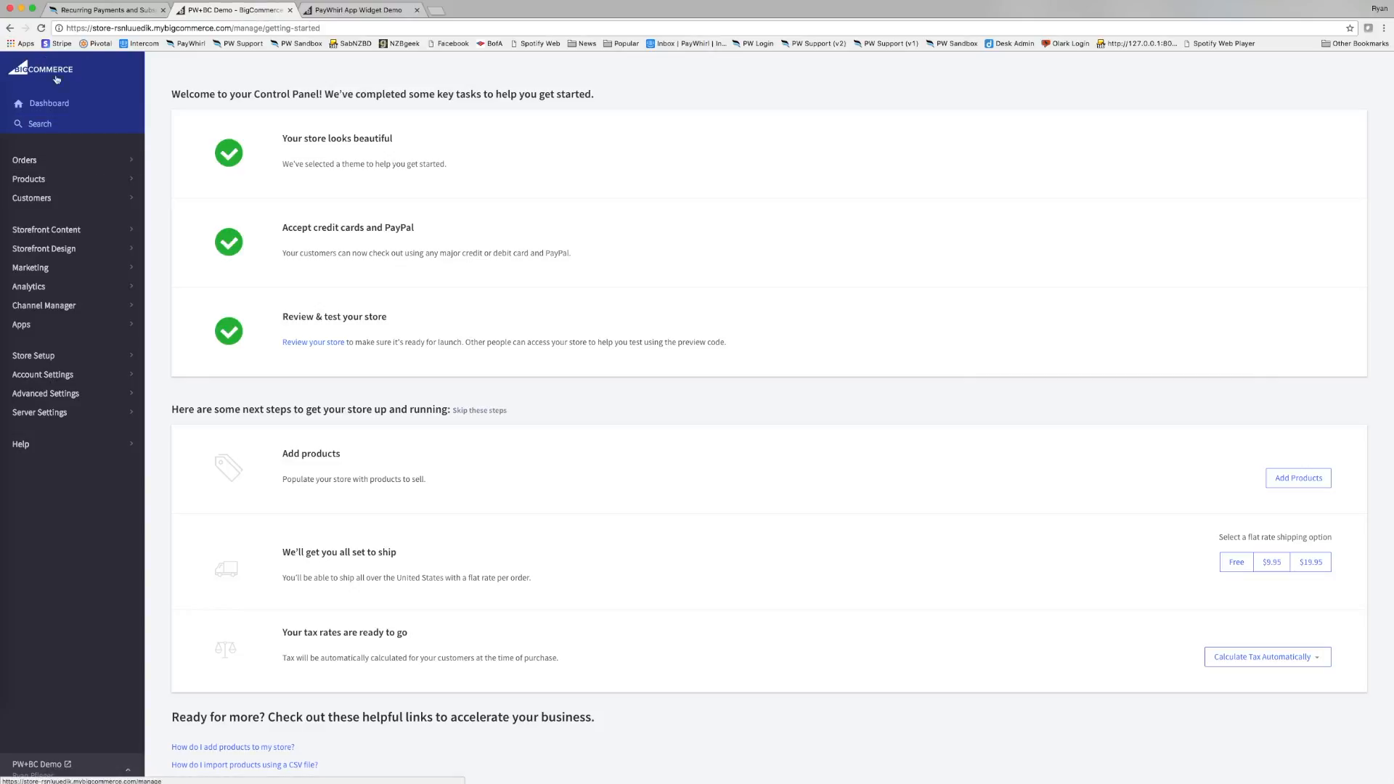
left_click(51, 326)
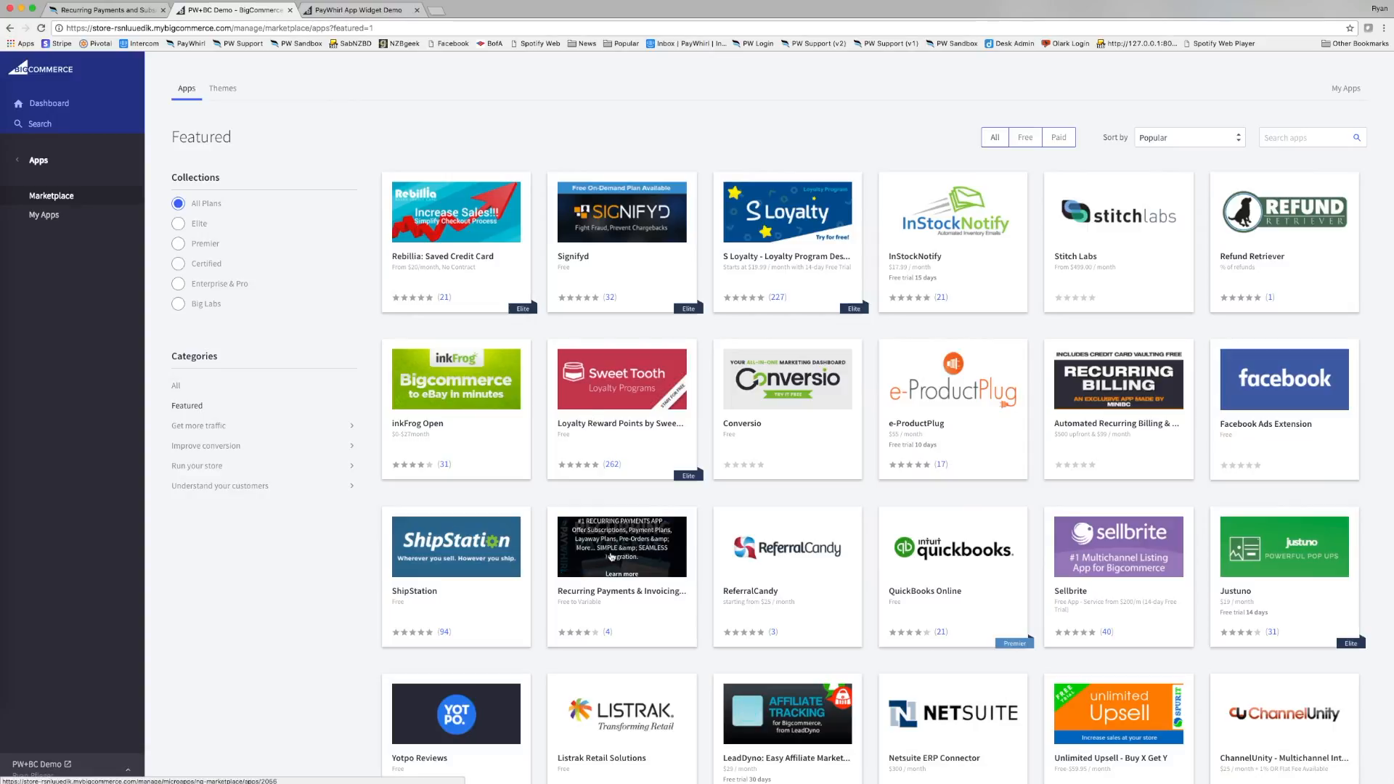
left_click(1283, 138)
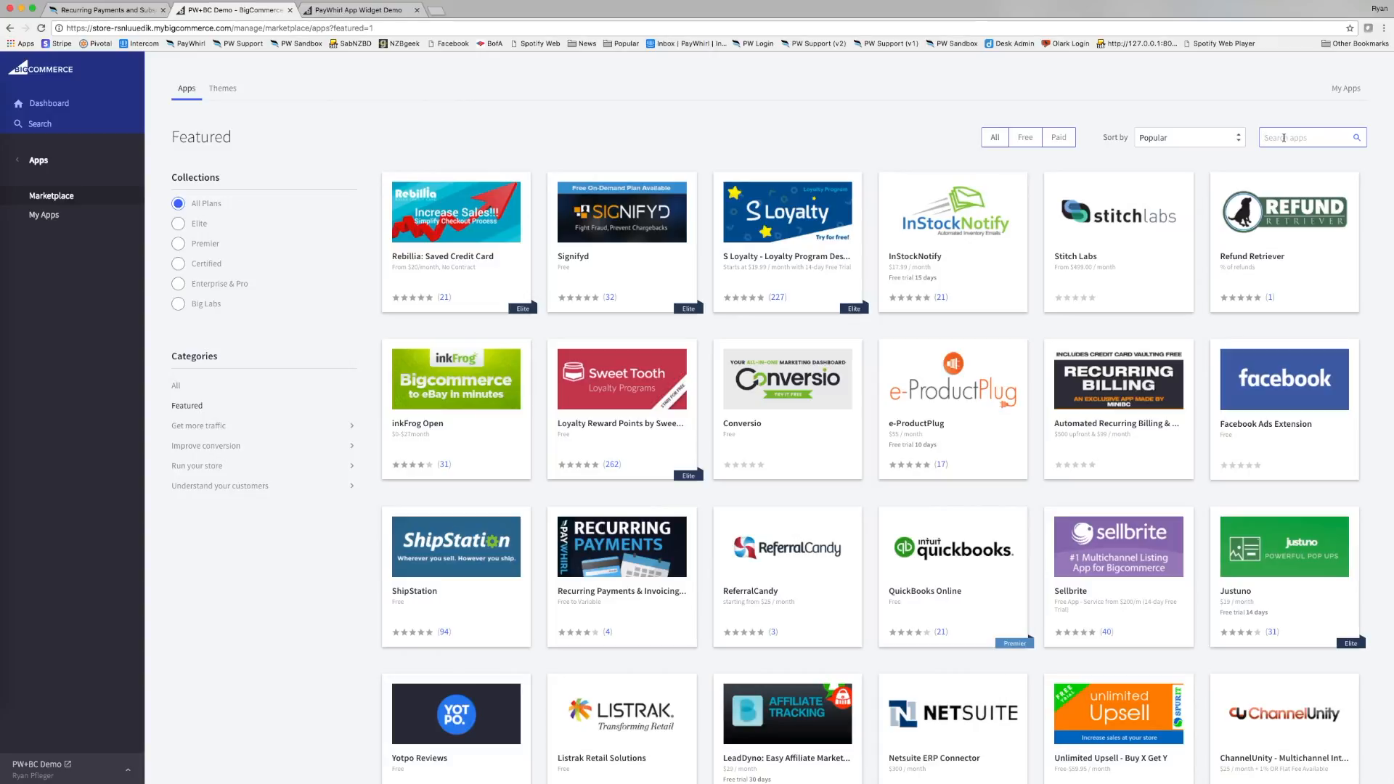
type("paywhirl")
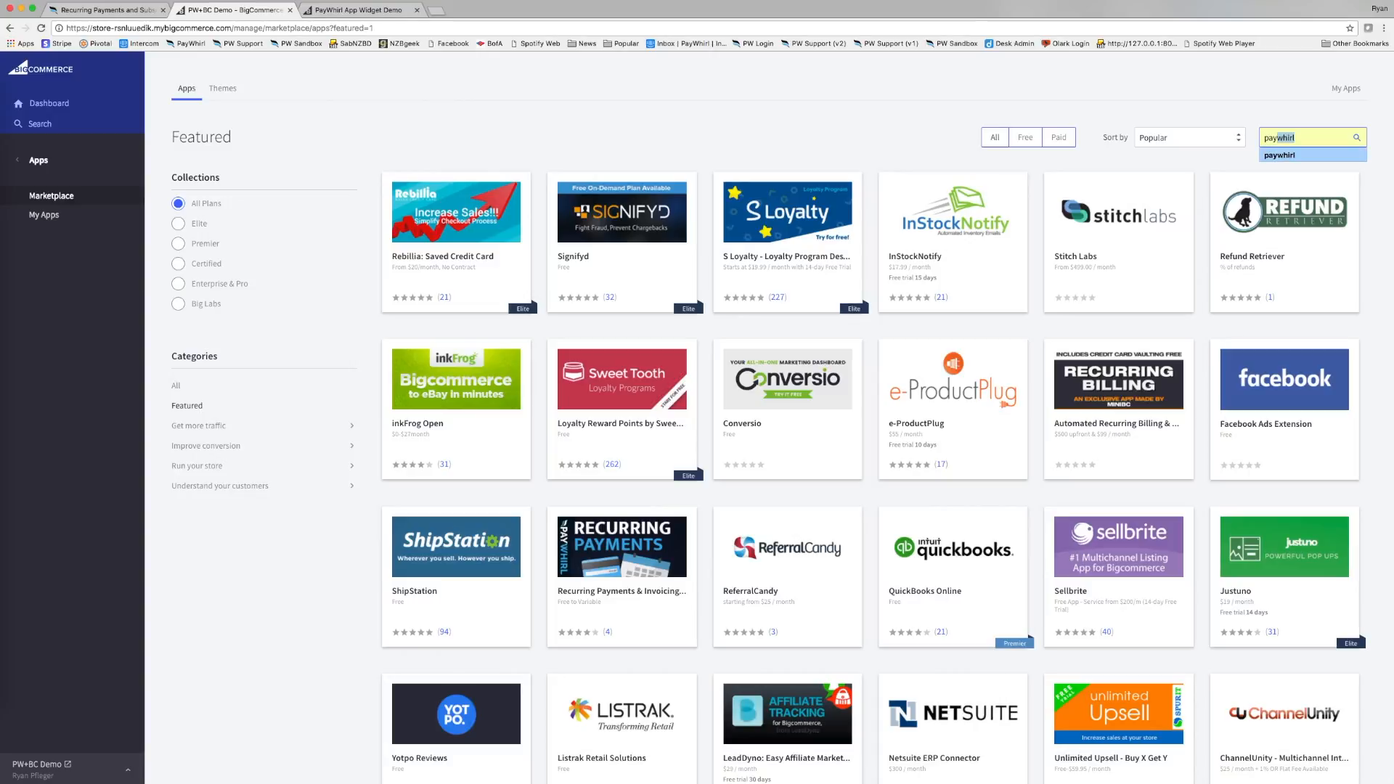
key("Return")
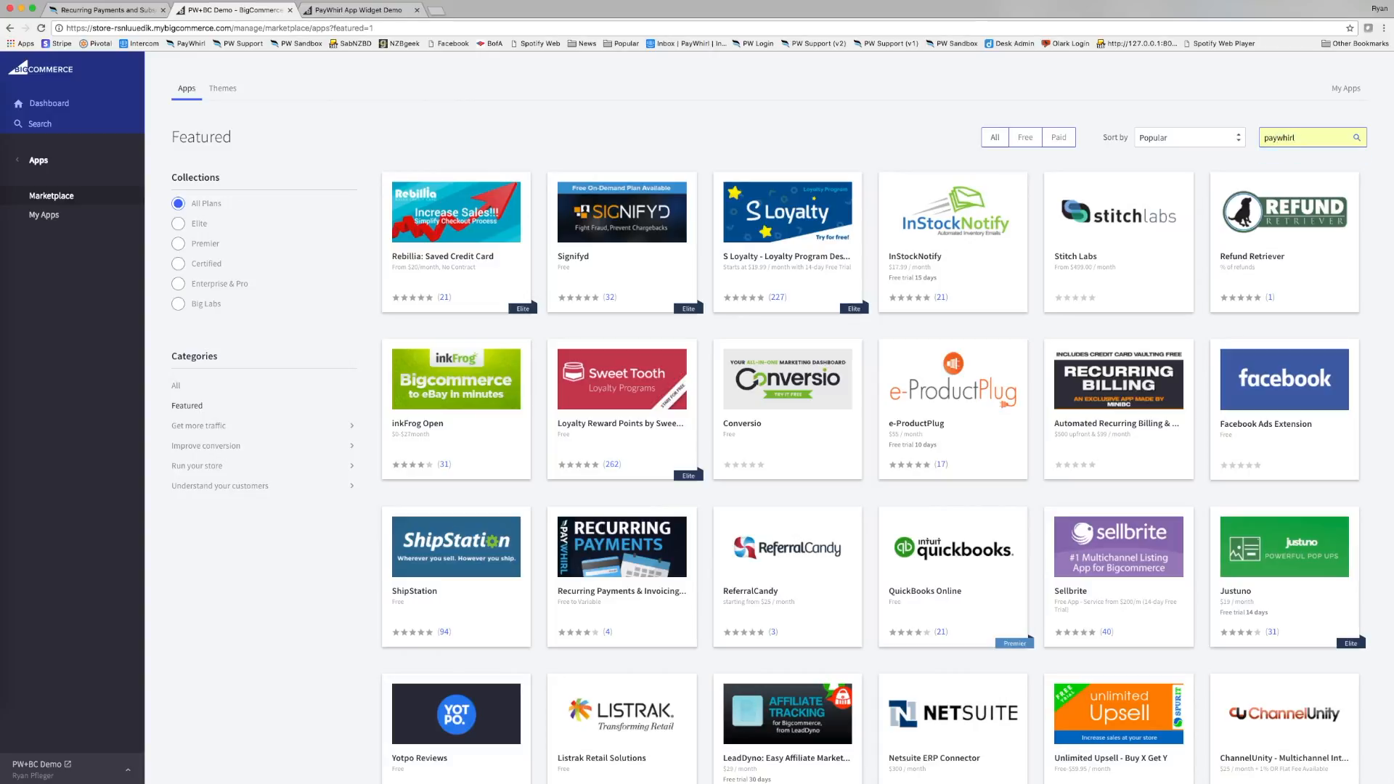
left_click(1359, 140)
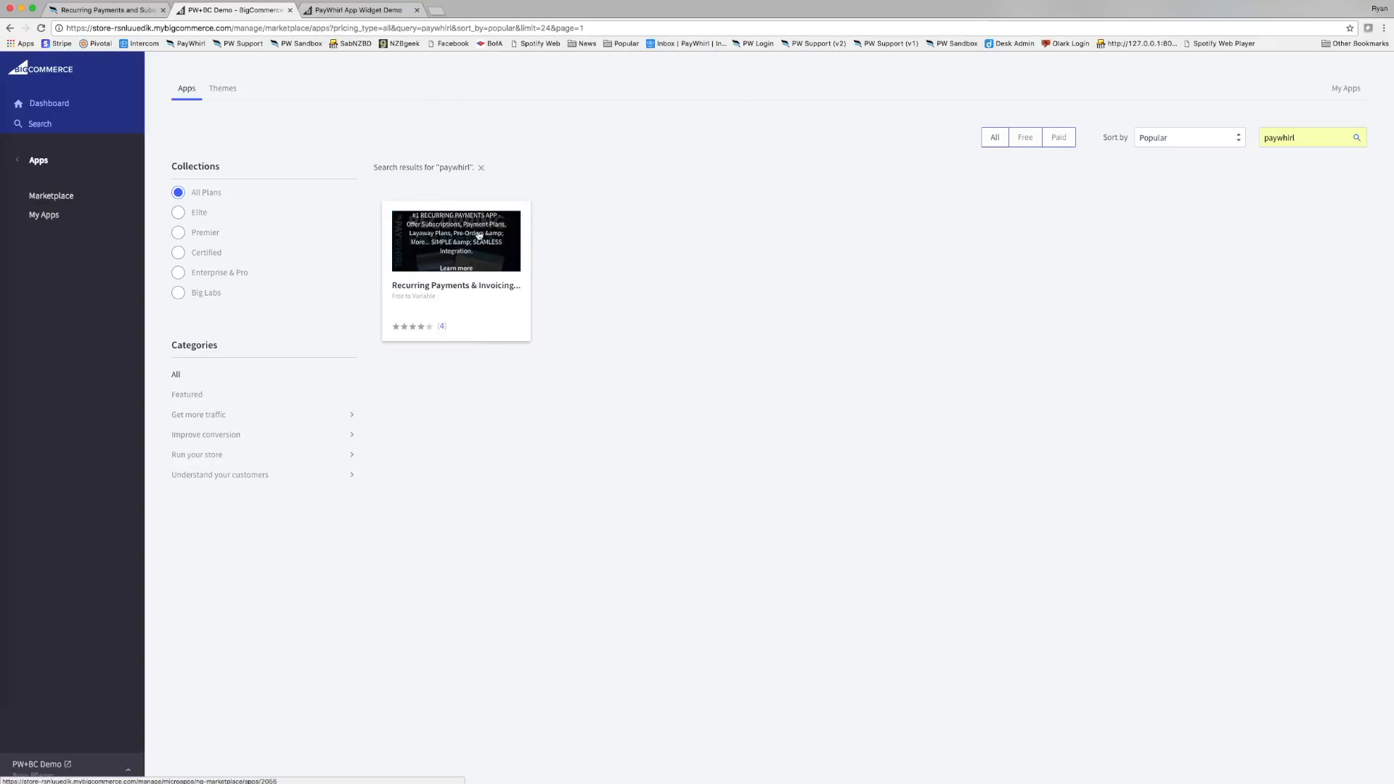
Install the Recurring Payments & Invoicing by PayWhirl app and confirm its store permissions.
left_click(480, 252)
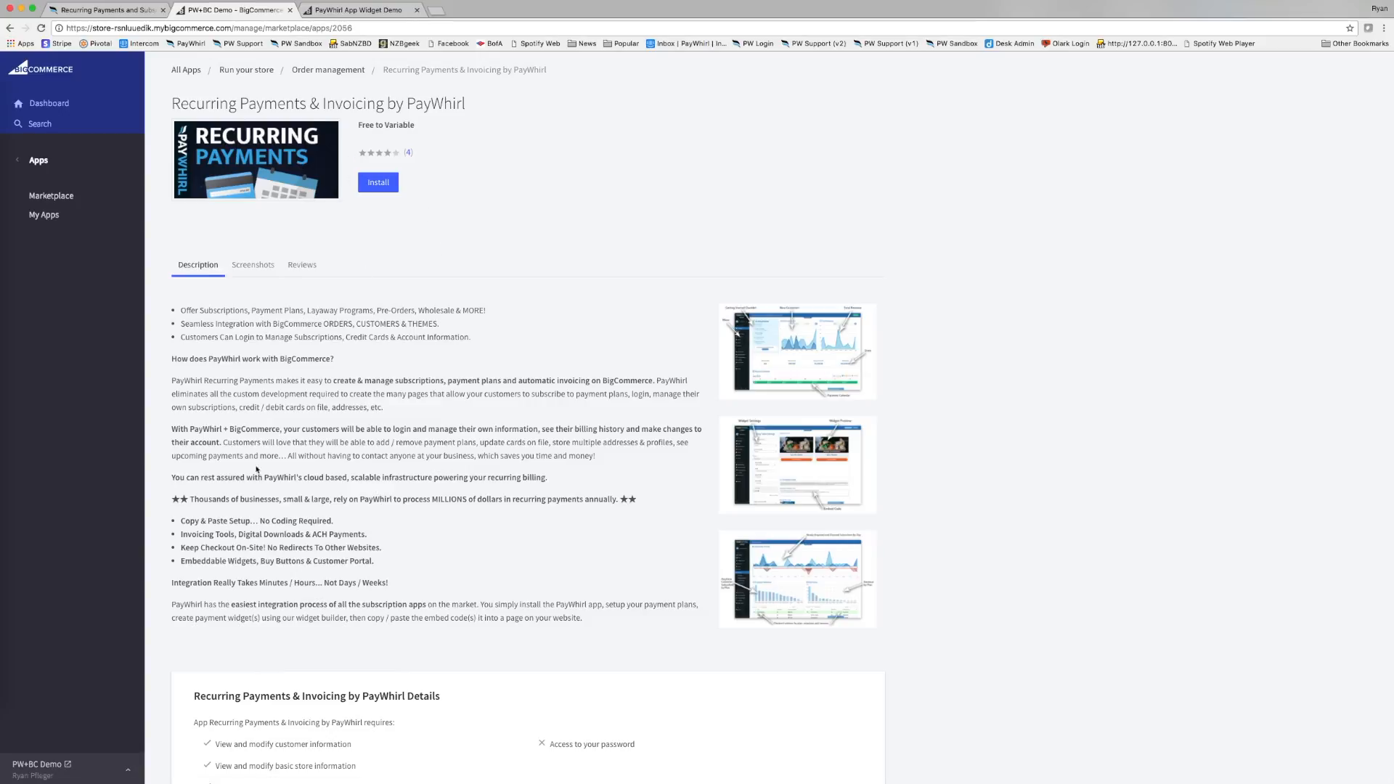
left_click(378, 188)
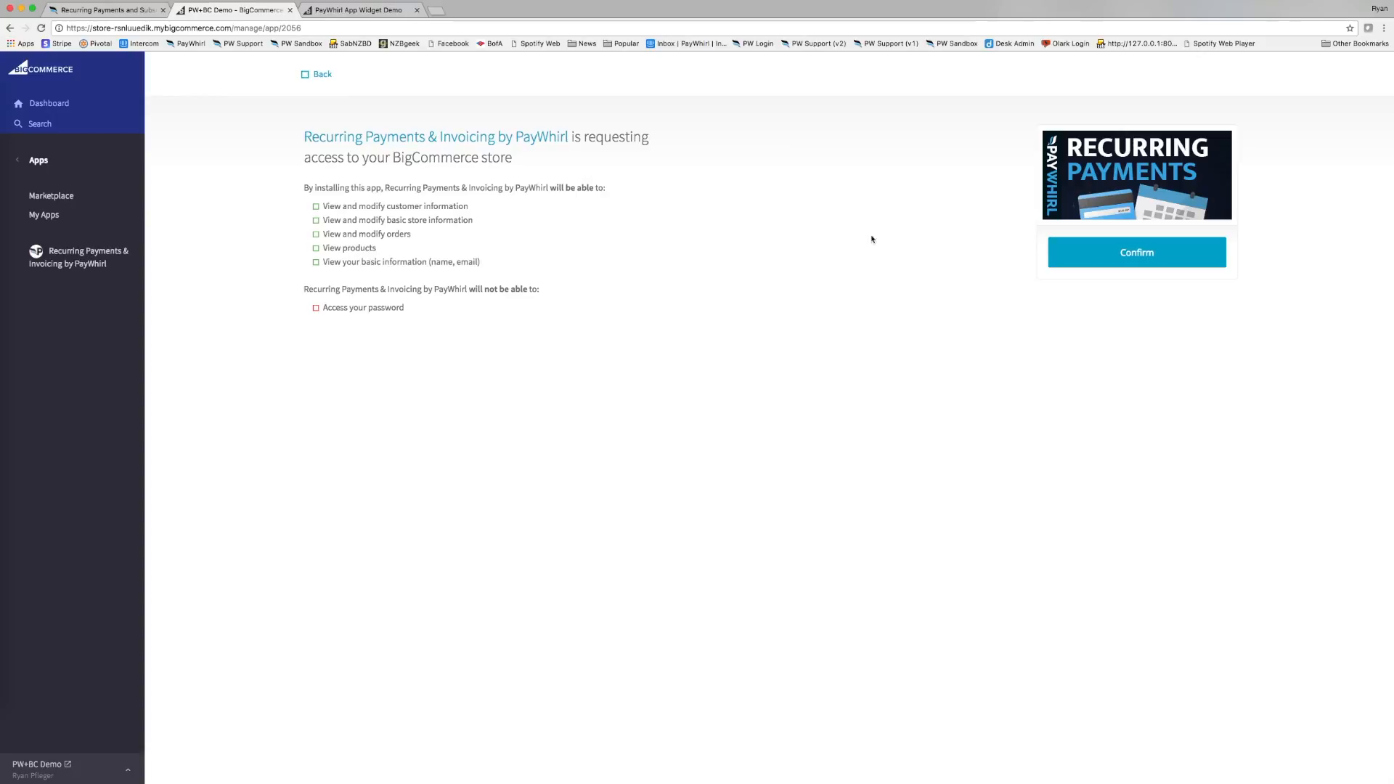
left_click(1086, 258)
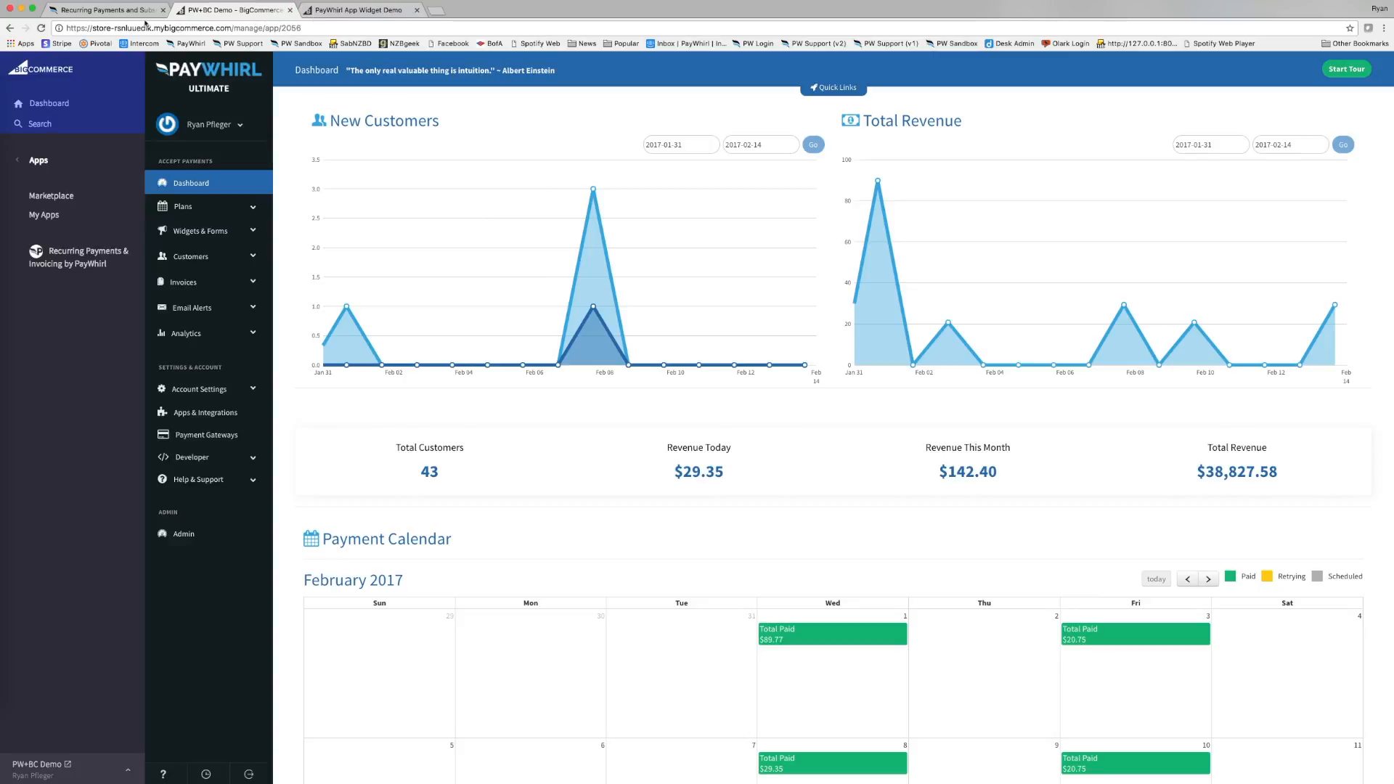
Compare the standalone and in-admin PayWhirl tabs, then view the storefront widget demo page.
left_click(124, 10)
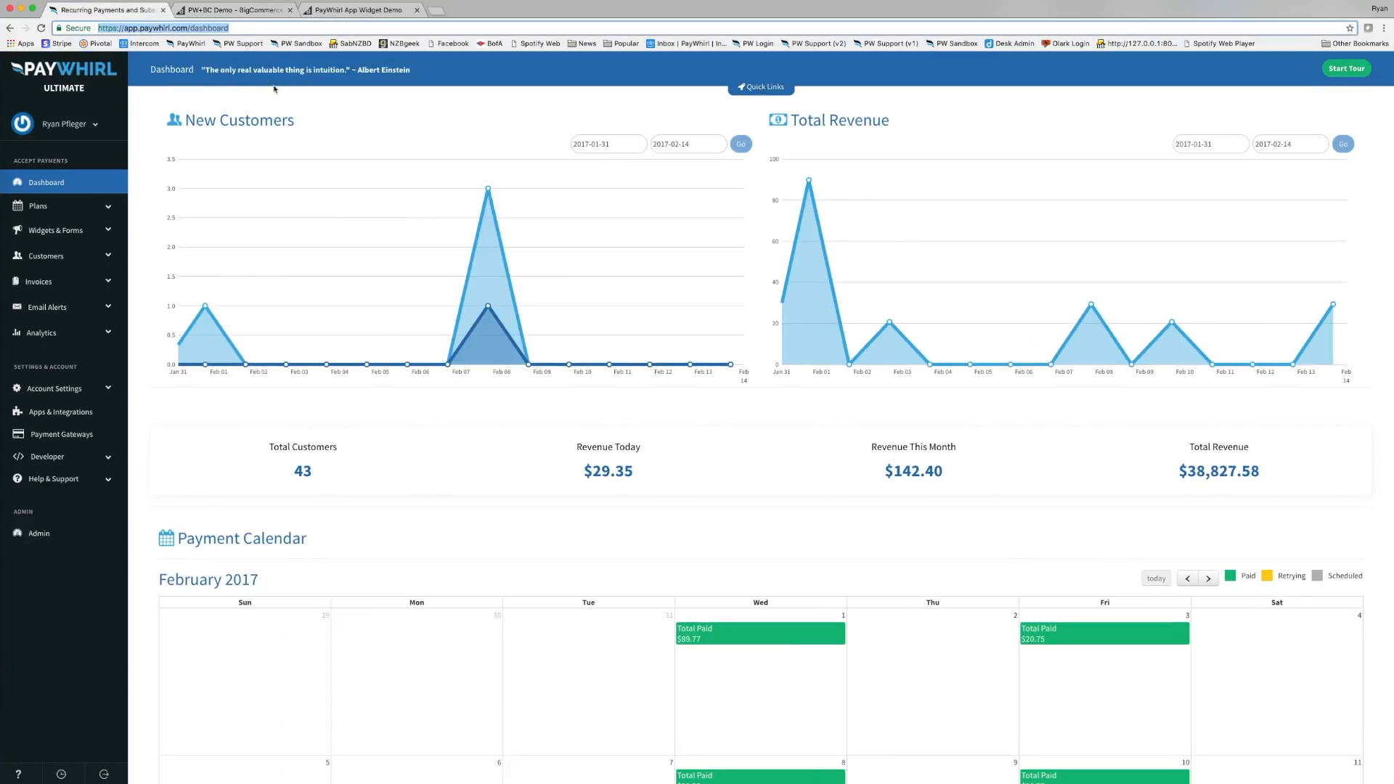
left_click(232, 10)
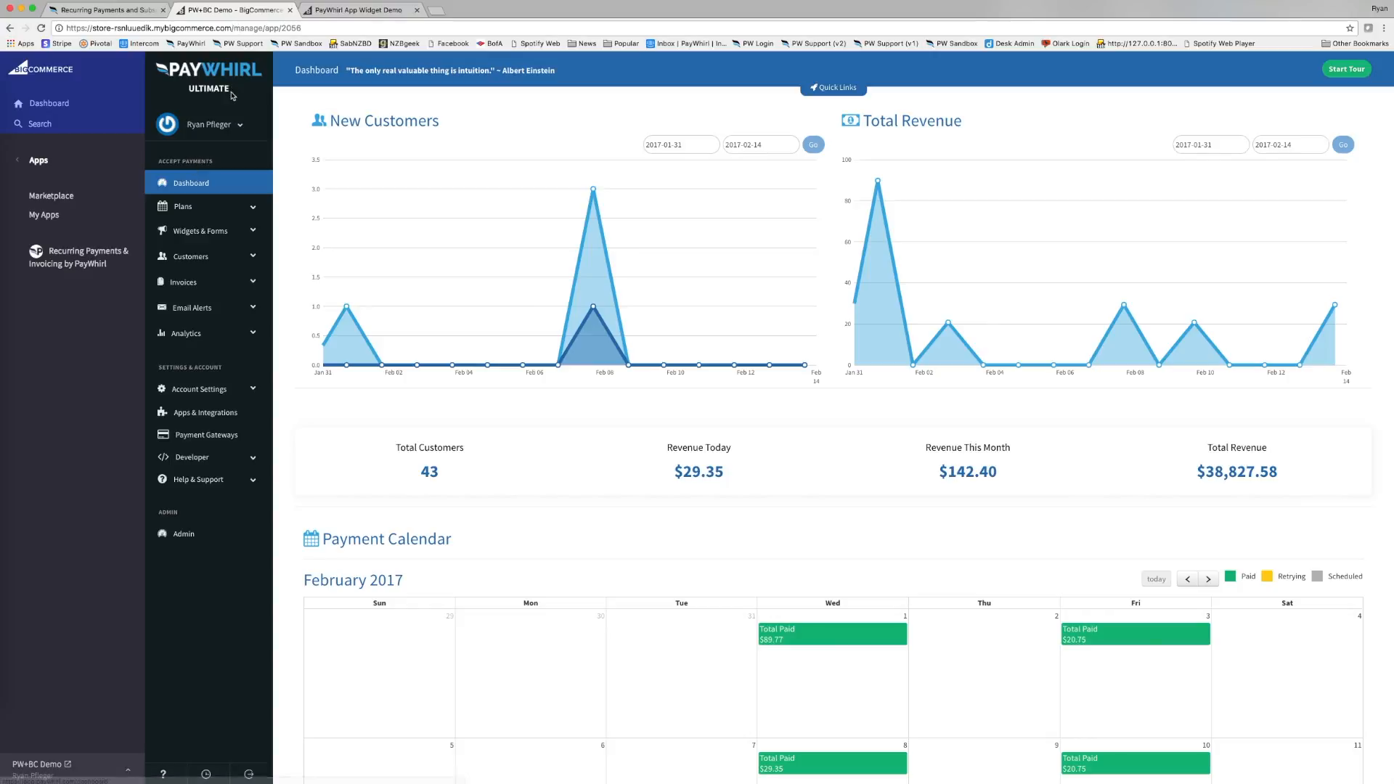
left_click(127, 10)
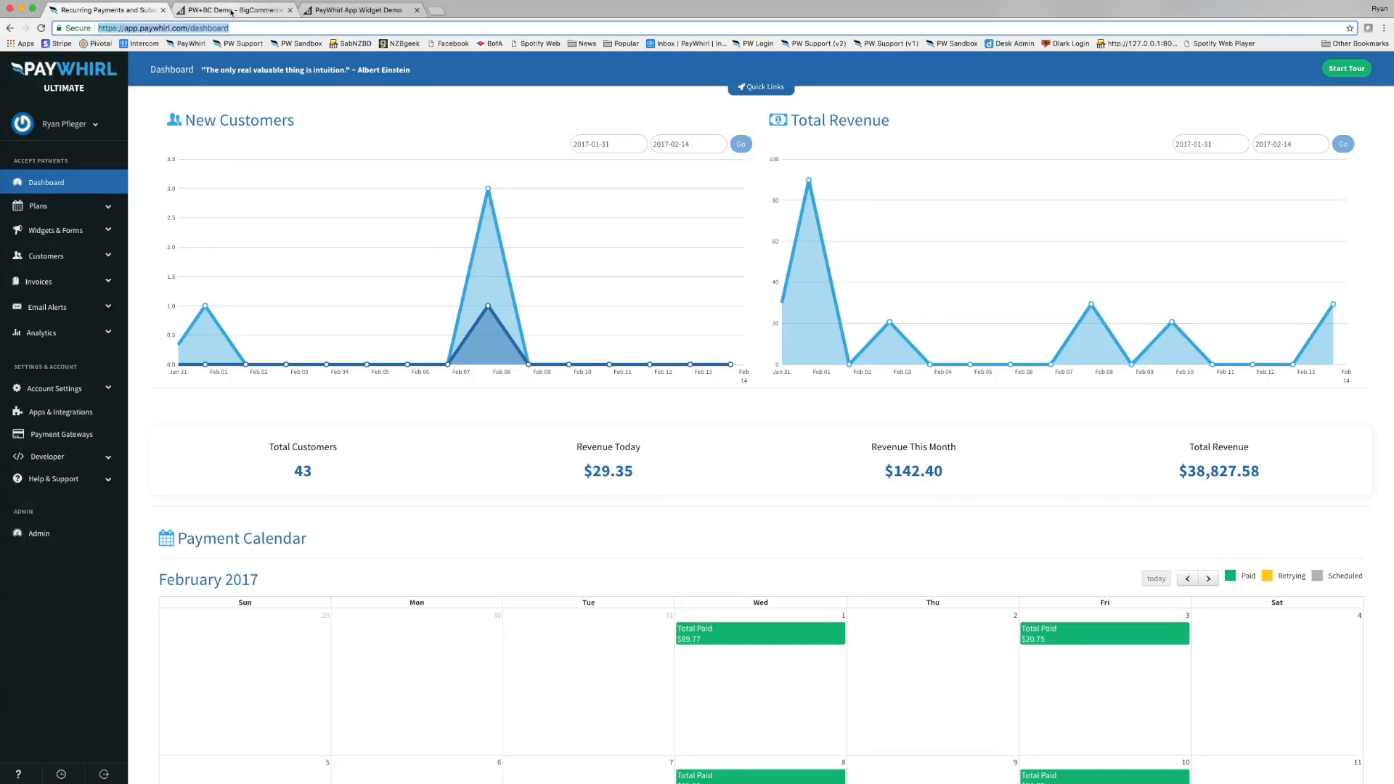
left_click(206, 14)
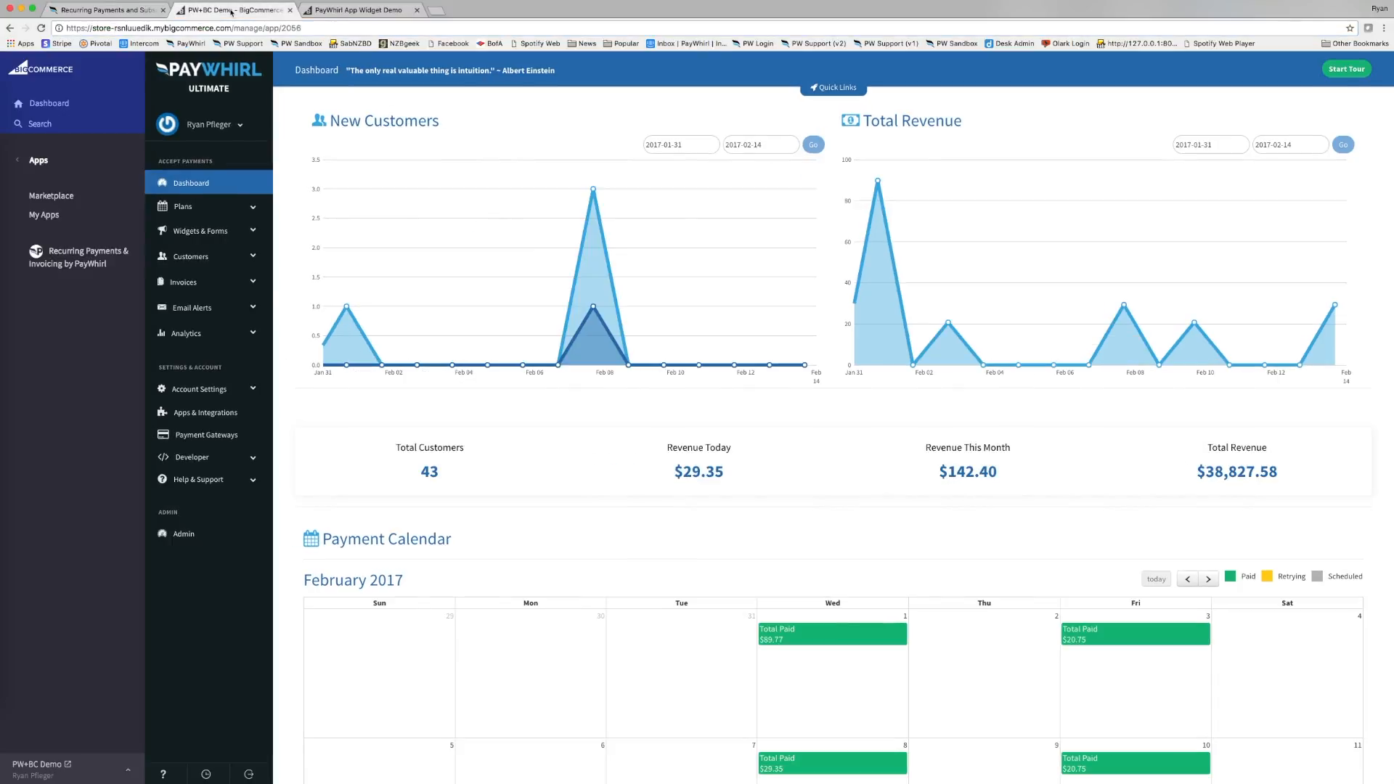
left_click(363, 10)
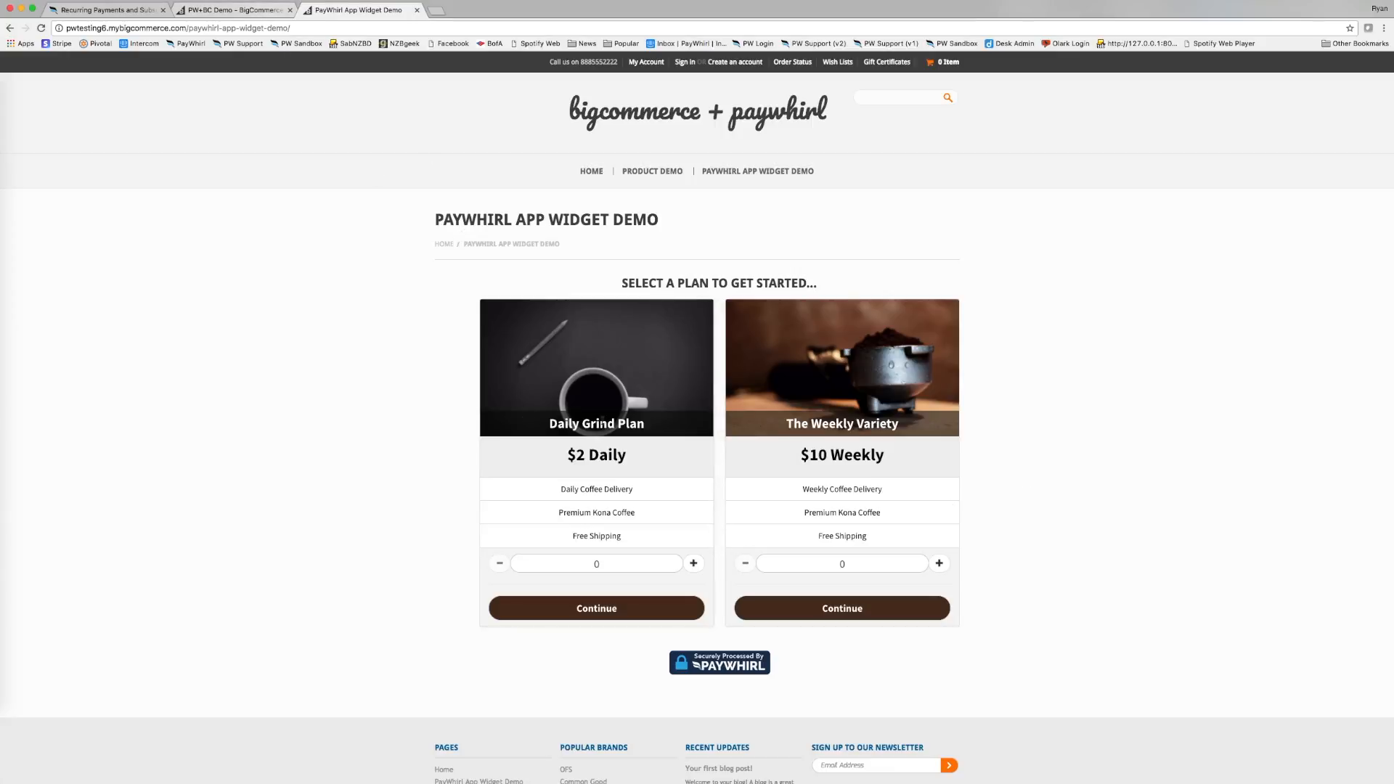
Check the active BigCommerce integration under Apps & Integrations, then open Manage Plans.
left_click(232, 10)
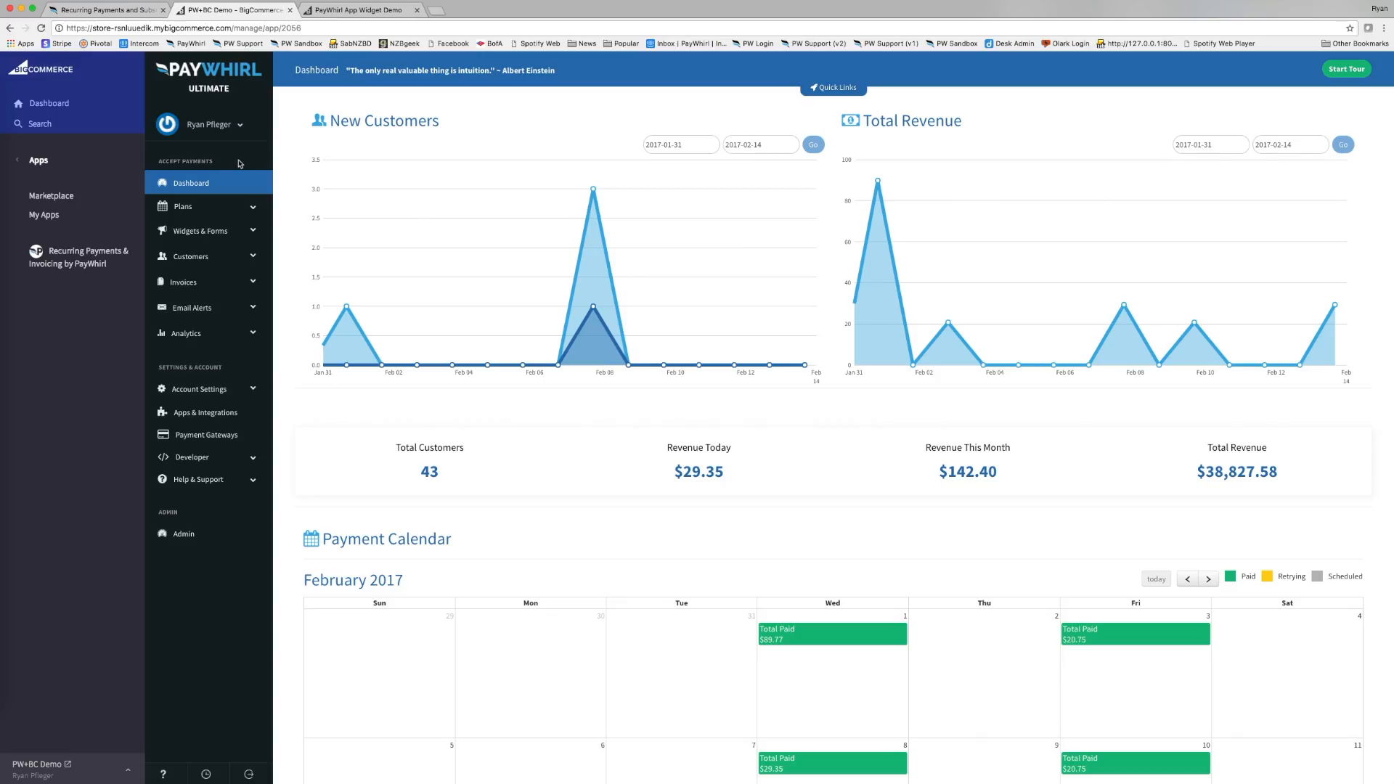
left_click(214, 416)
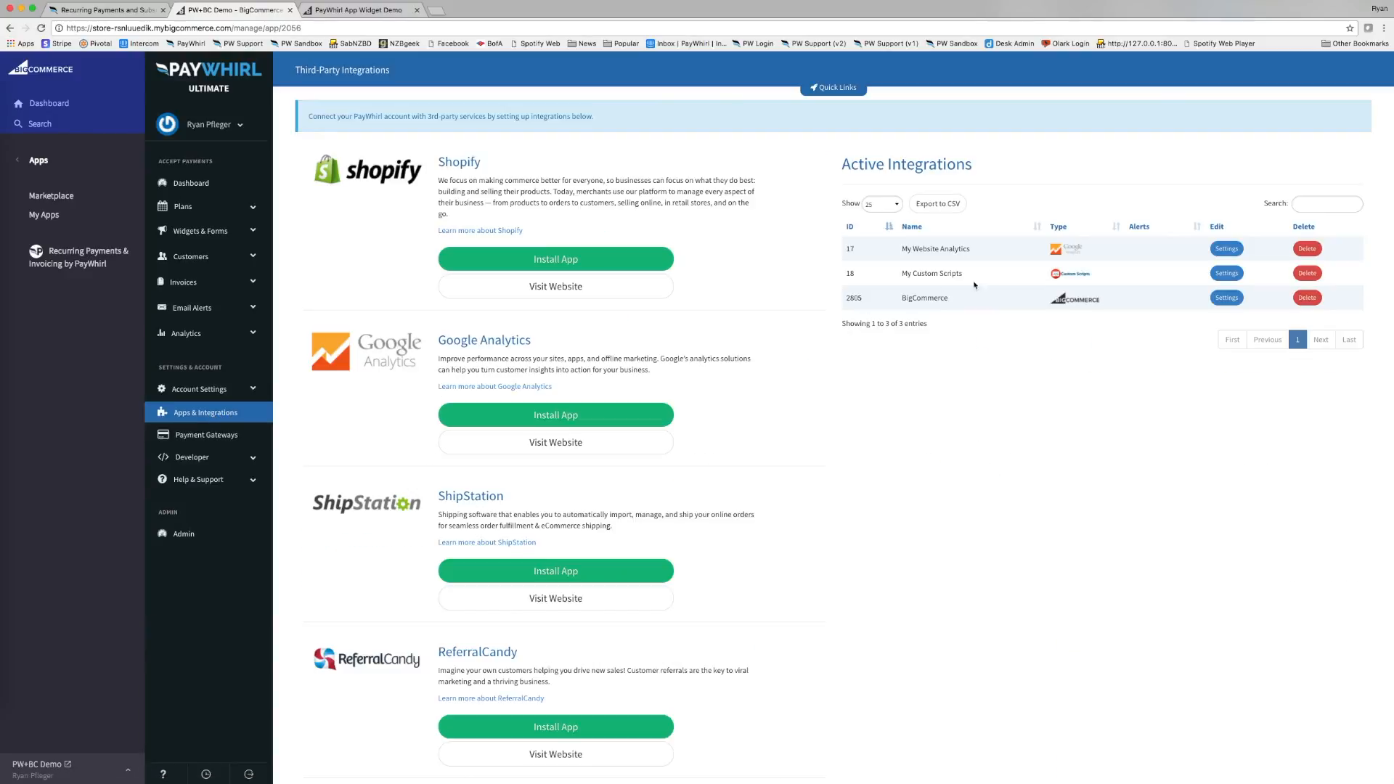
mouse_move(898, 304)
left_mouse_down()
mouse_move(1106, 303)
mouse_move(880, 306)
left_mouse_up()
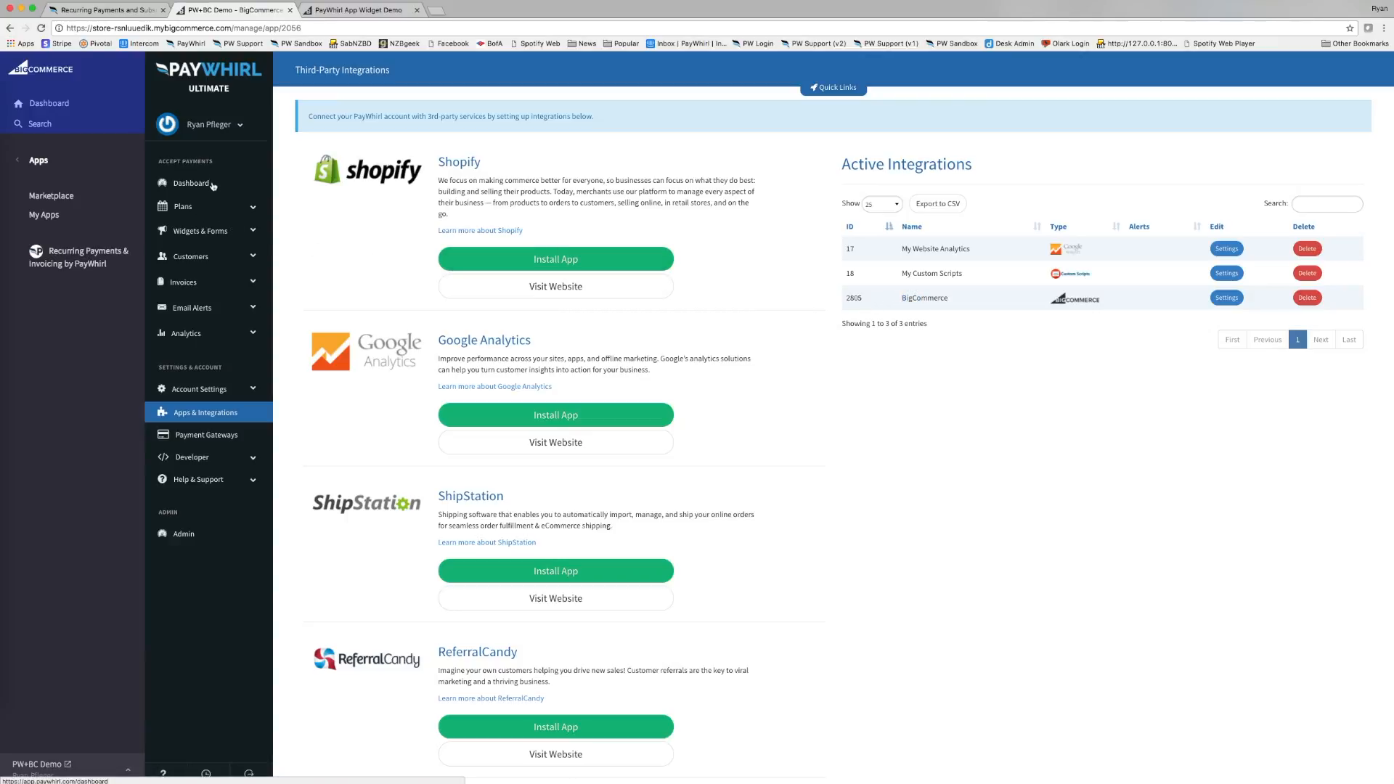
left_click(187, 210)
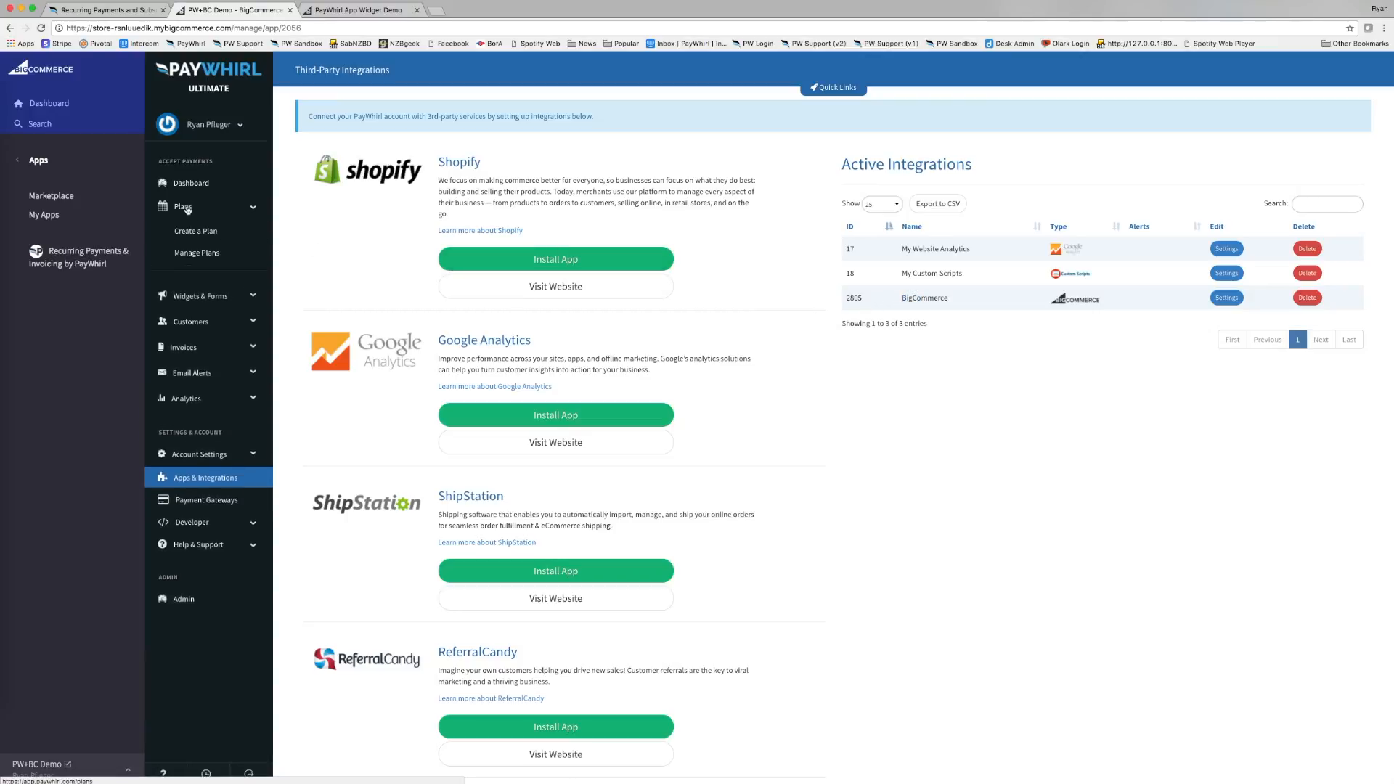
left_click(201, 254)
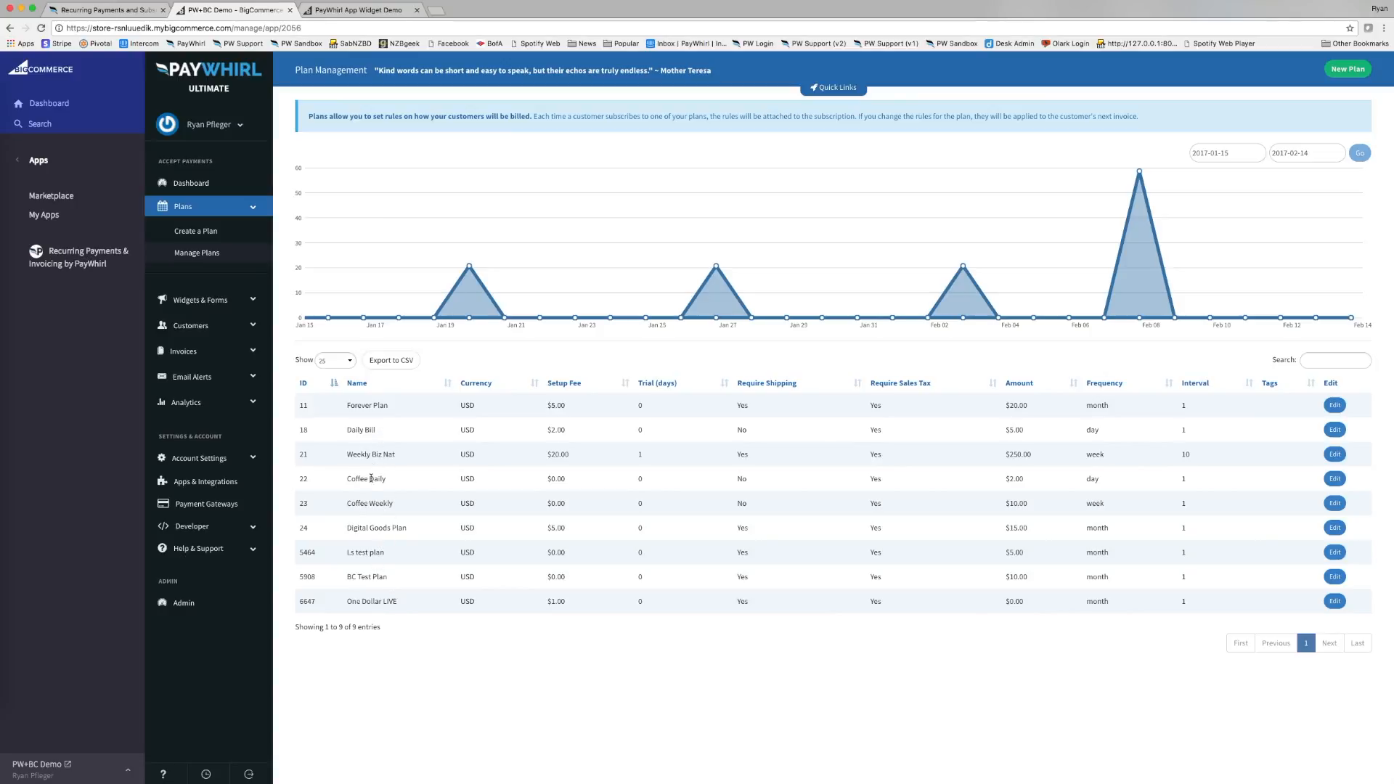
left_click_drag(348, 479, 403, 509)
left_click(396, 512)
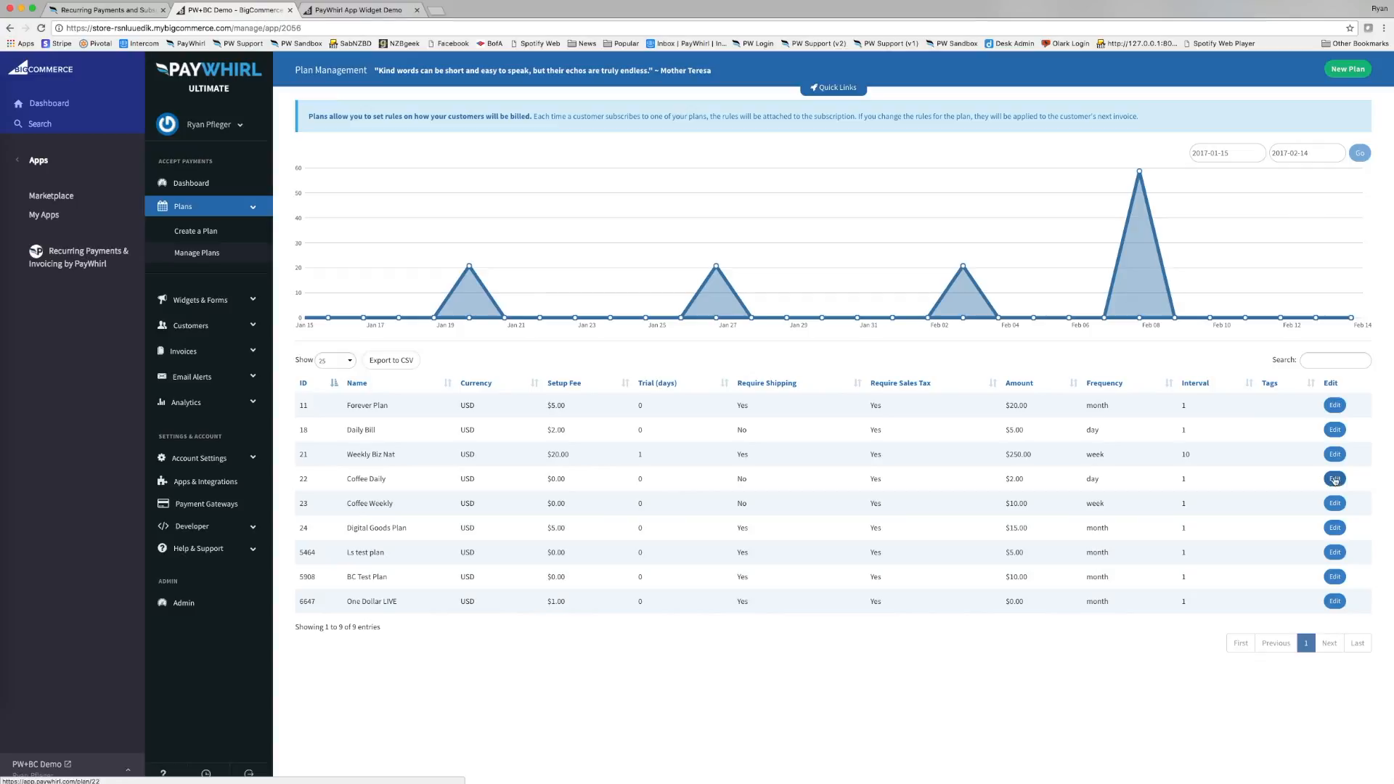
Start a new plan named 'Coffee Monthly' with a charge of 20.
left_click(1340, 72)
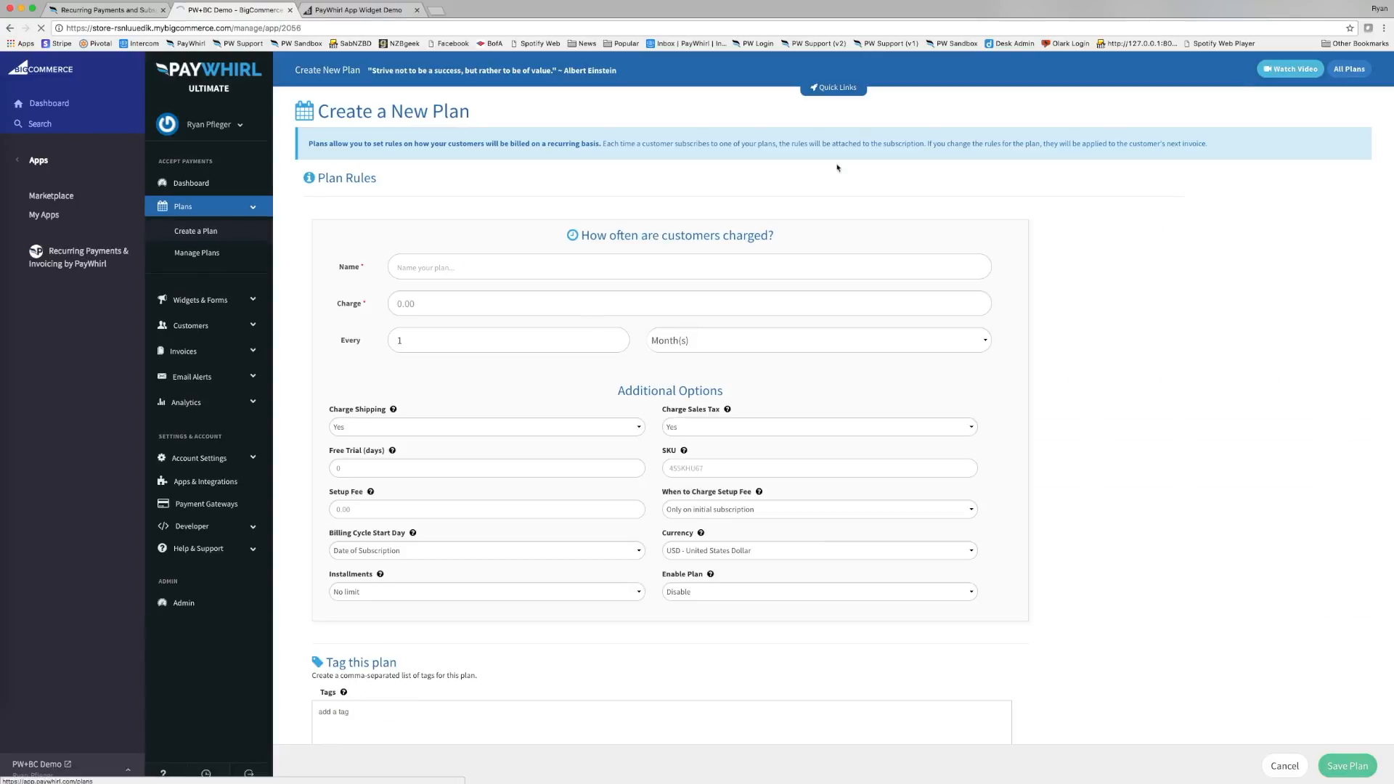
left_click(432, 269)
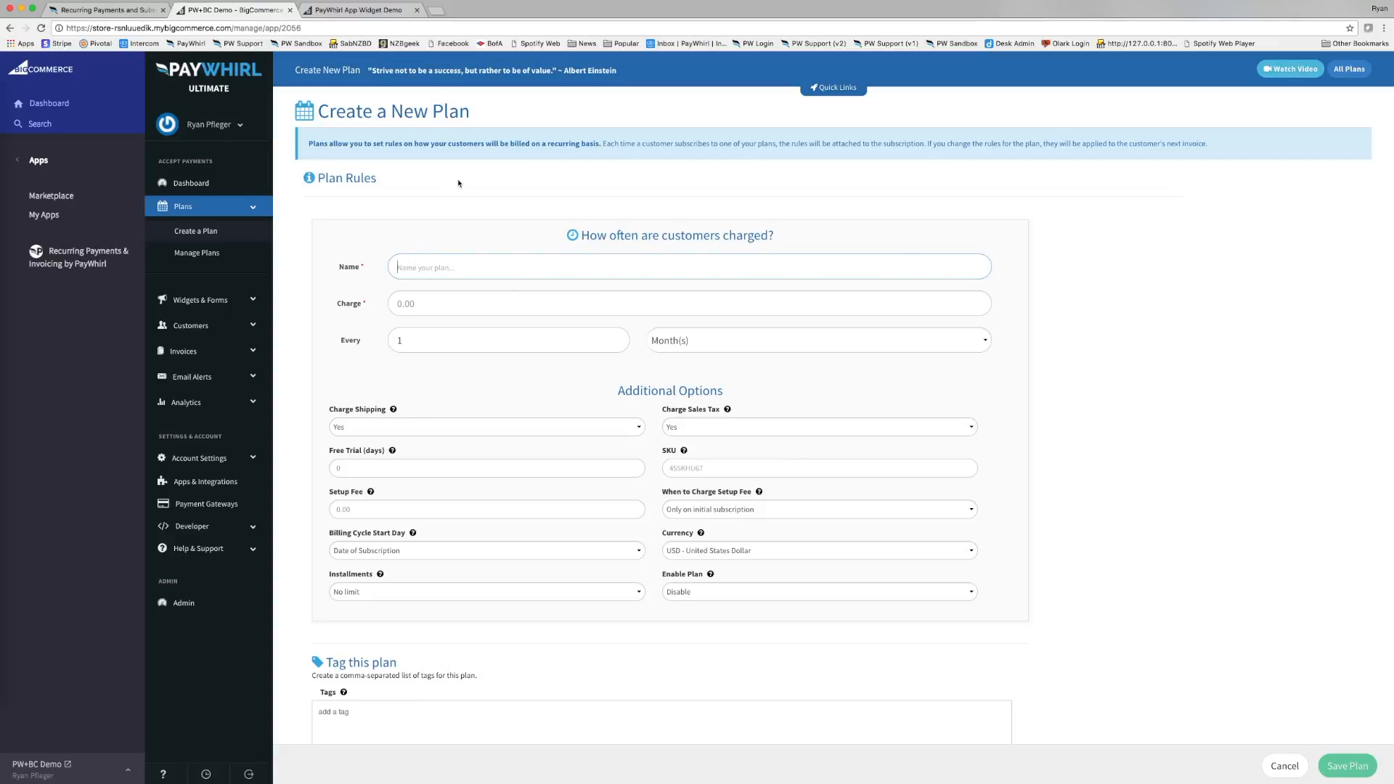
type("Coffee Monthly")
left_click(421, 304)
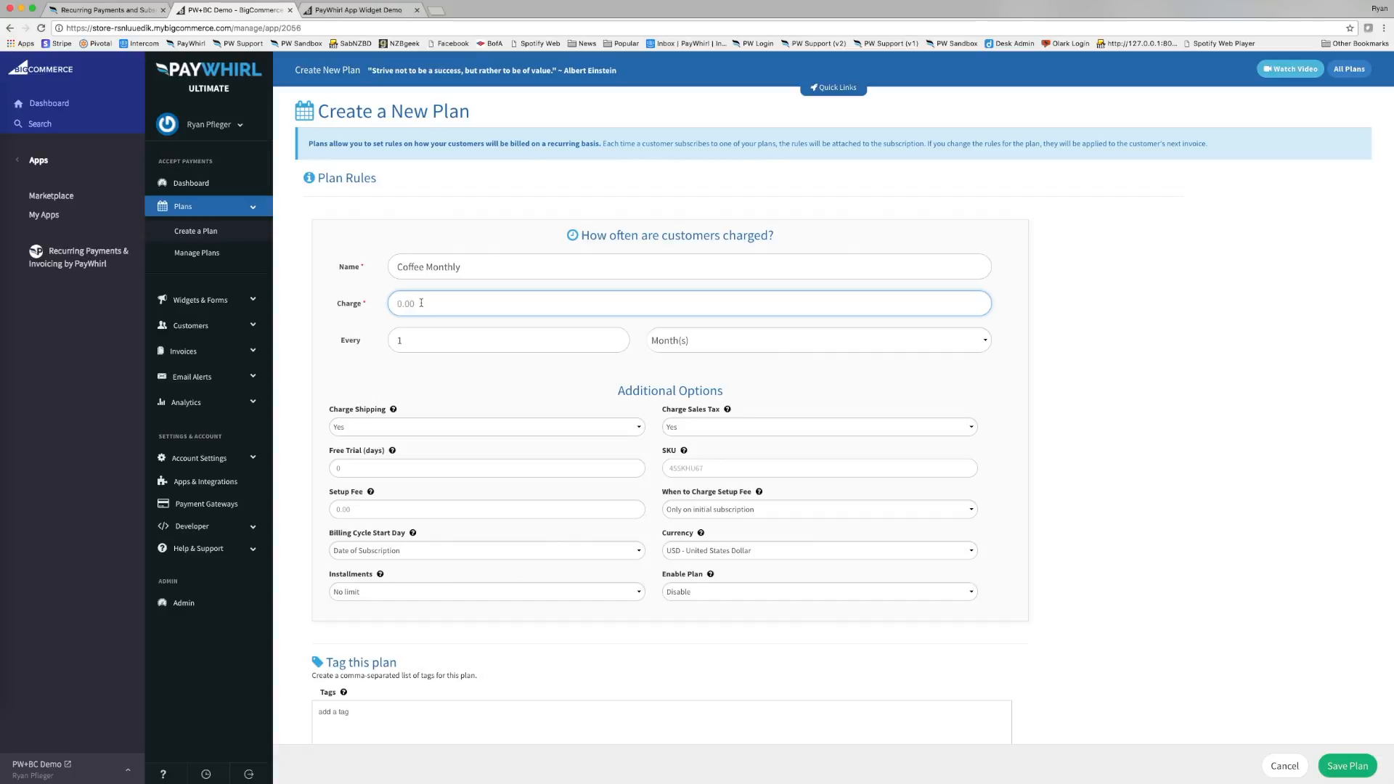
type("20")
left_click(378, 311)
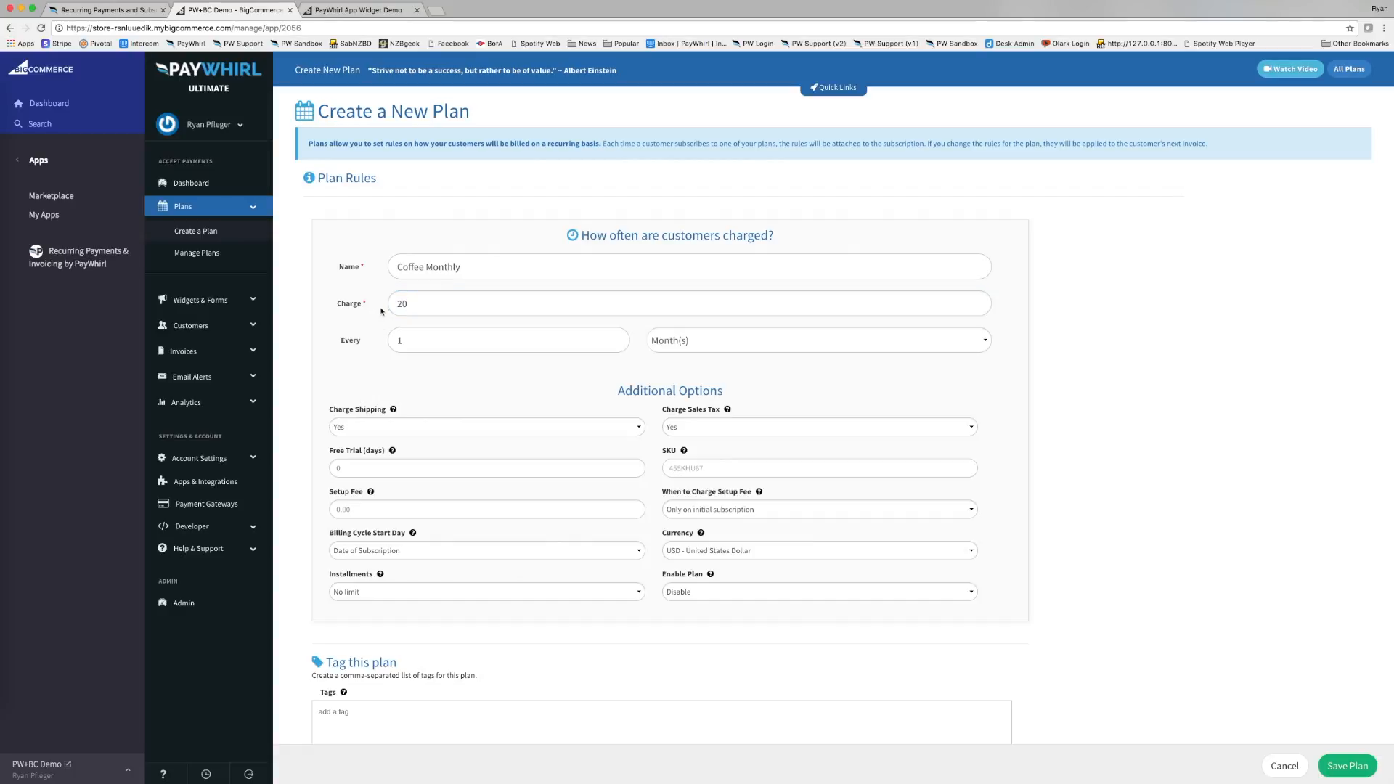
Keep billing every 1 month with no installment limit.
left_click(682, 342)
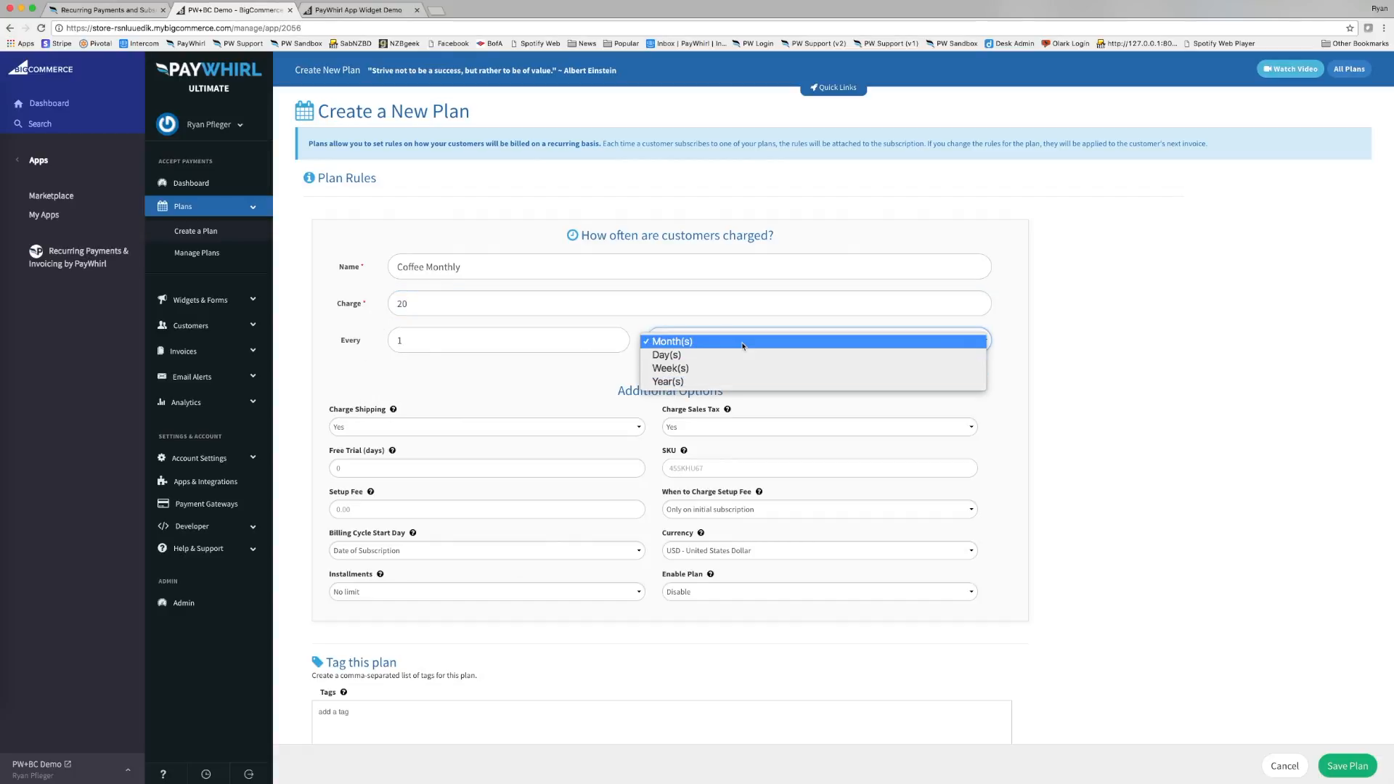
left_click(741, 344)
left_click(631, 363)
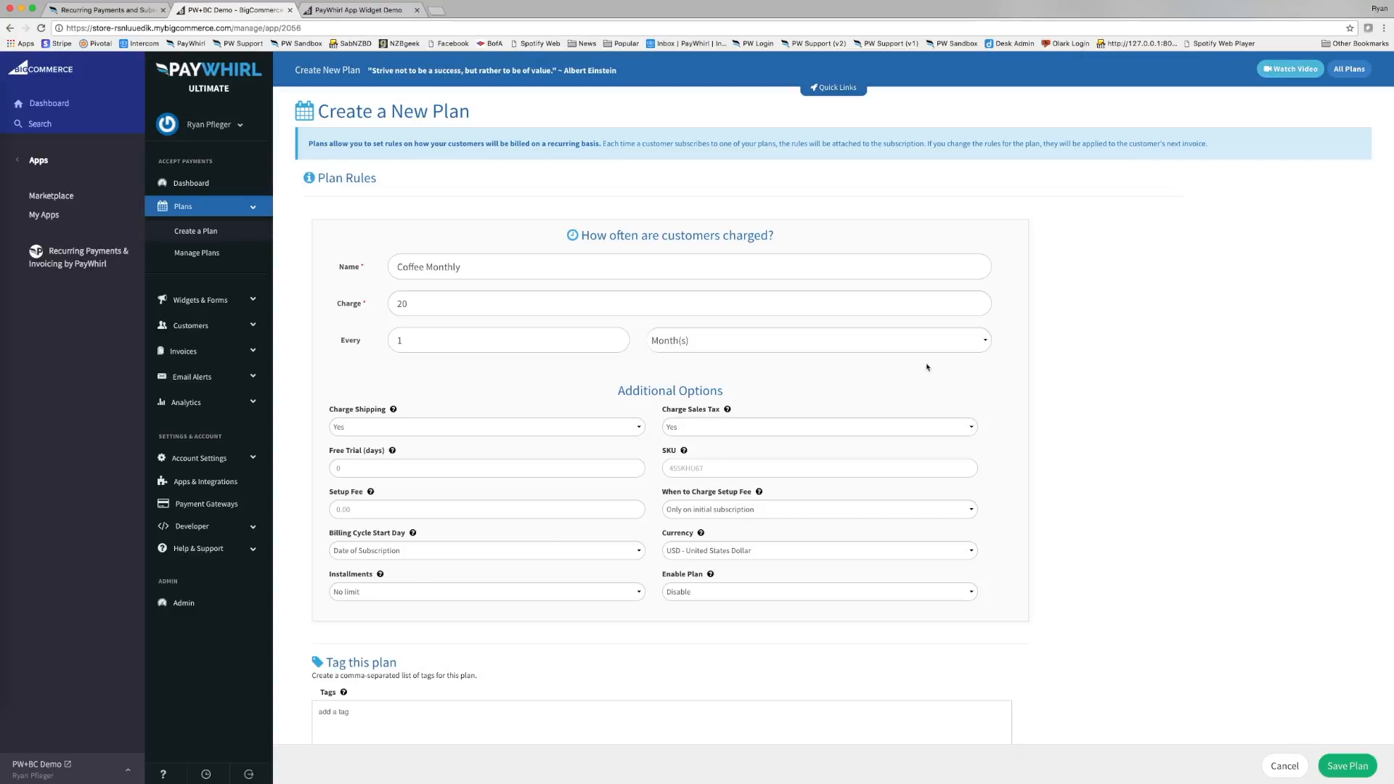
scroll(1005, 304, "down", 1)
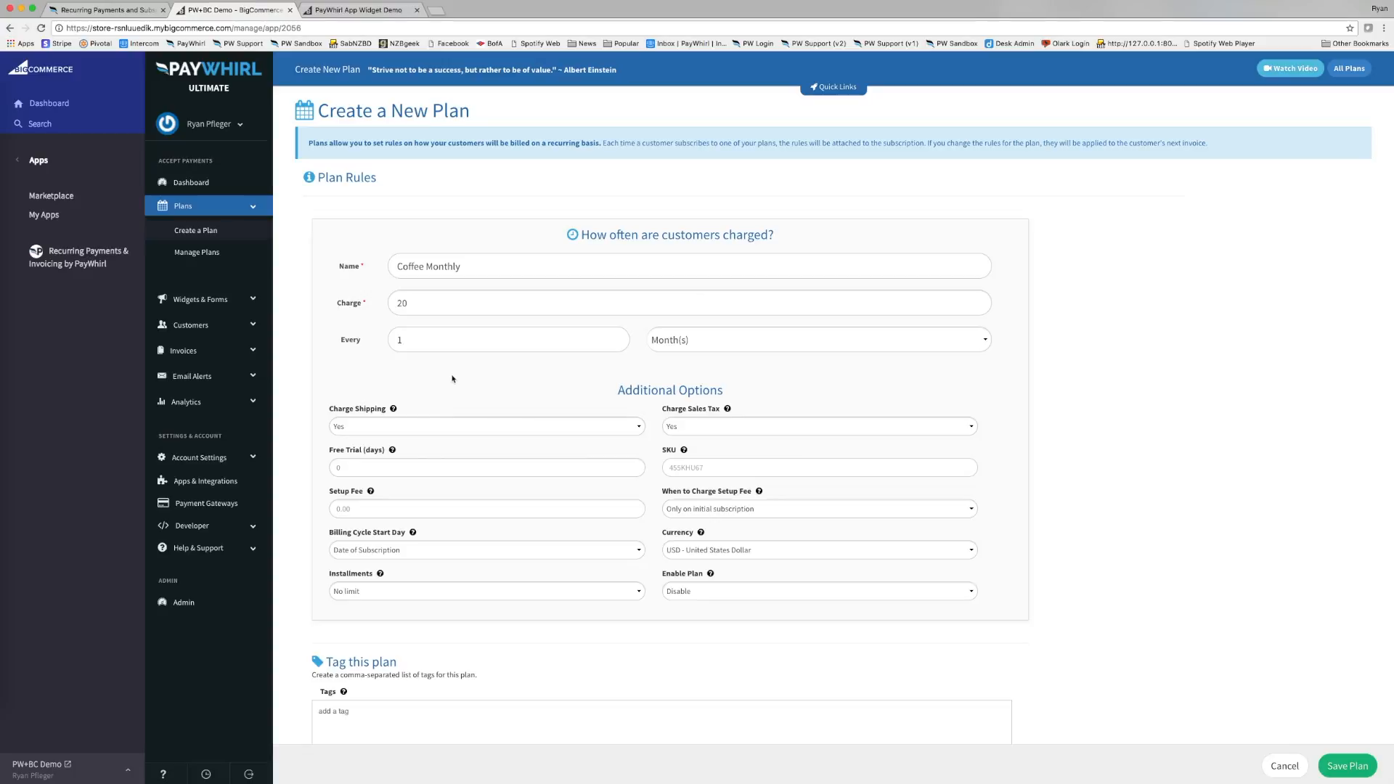
left_click(402, 593)
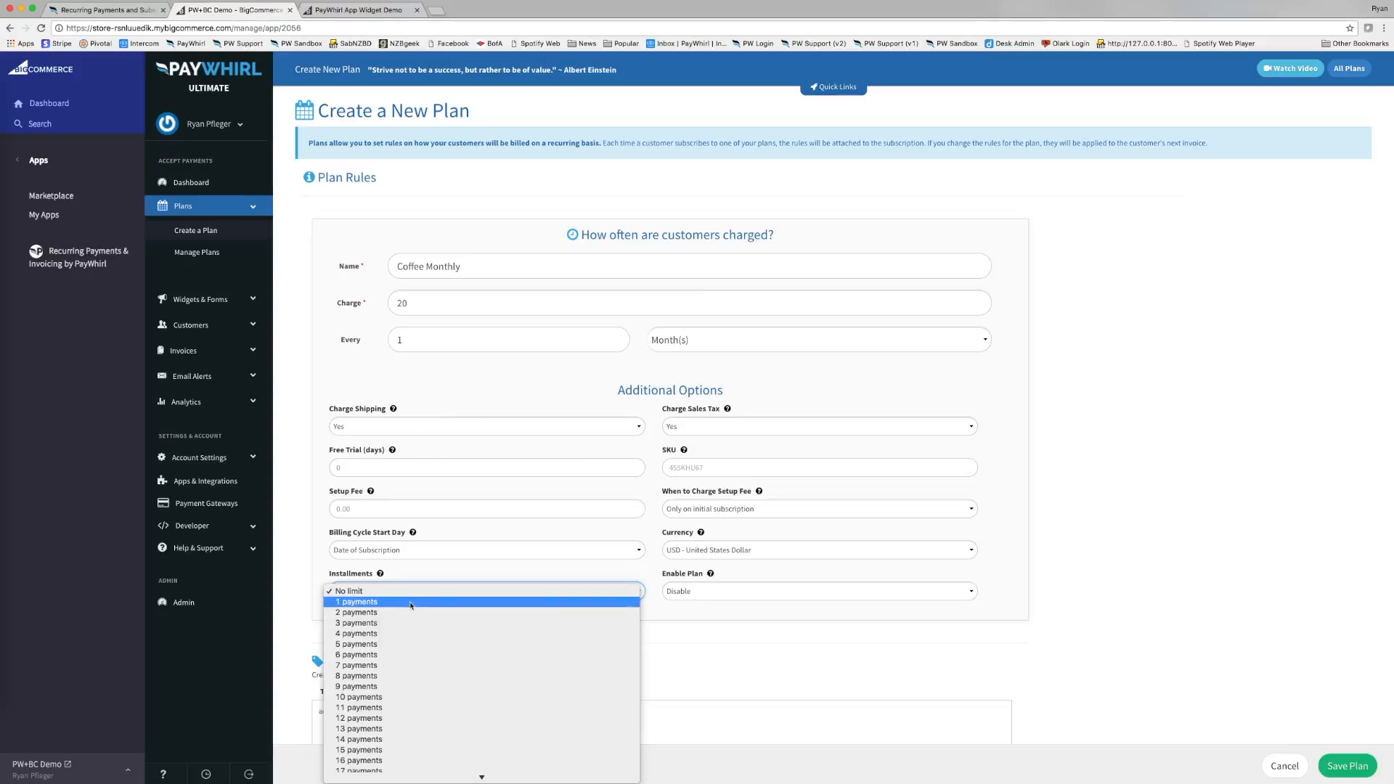
left_click(315, 658)
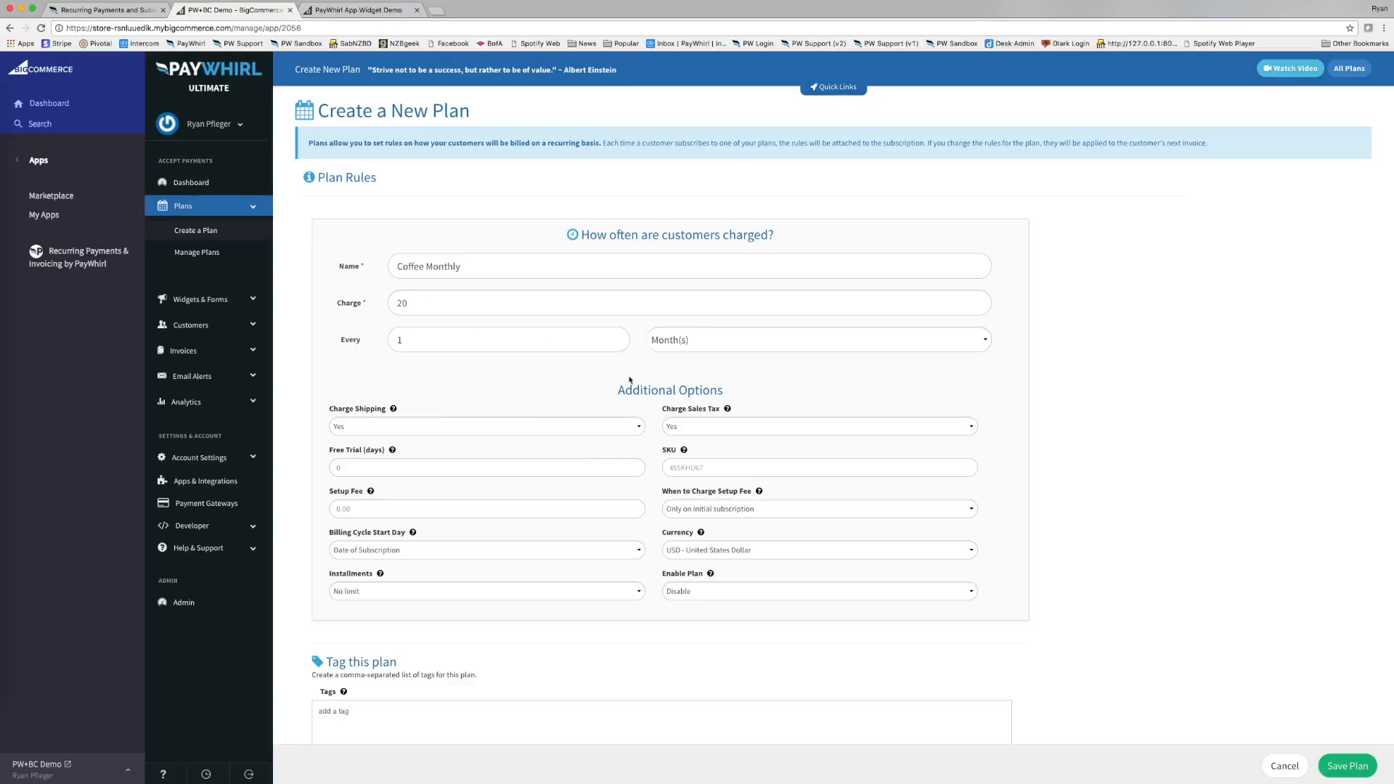
left_click(421, 431)
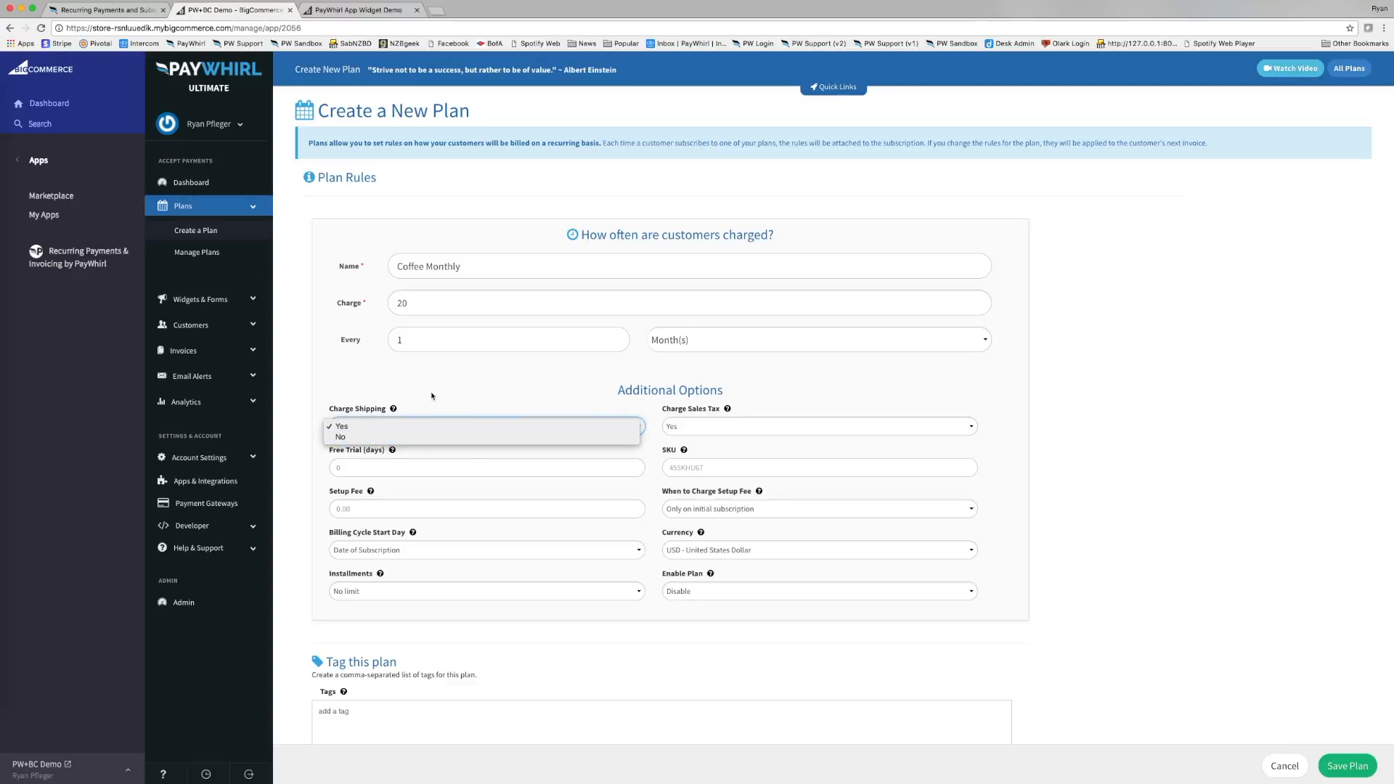
Set Charge Shipping and Charge Sales Tax to No for the Coffee Monthly plan.
left_click(432, 395)
left_click(241, 467)
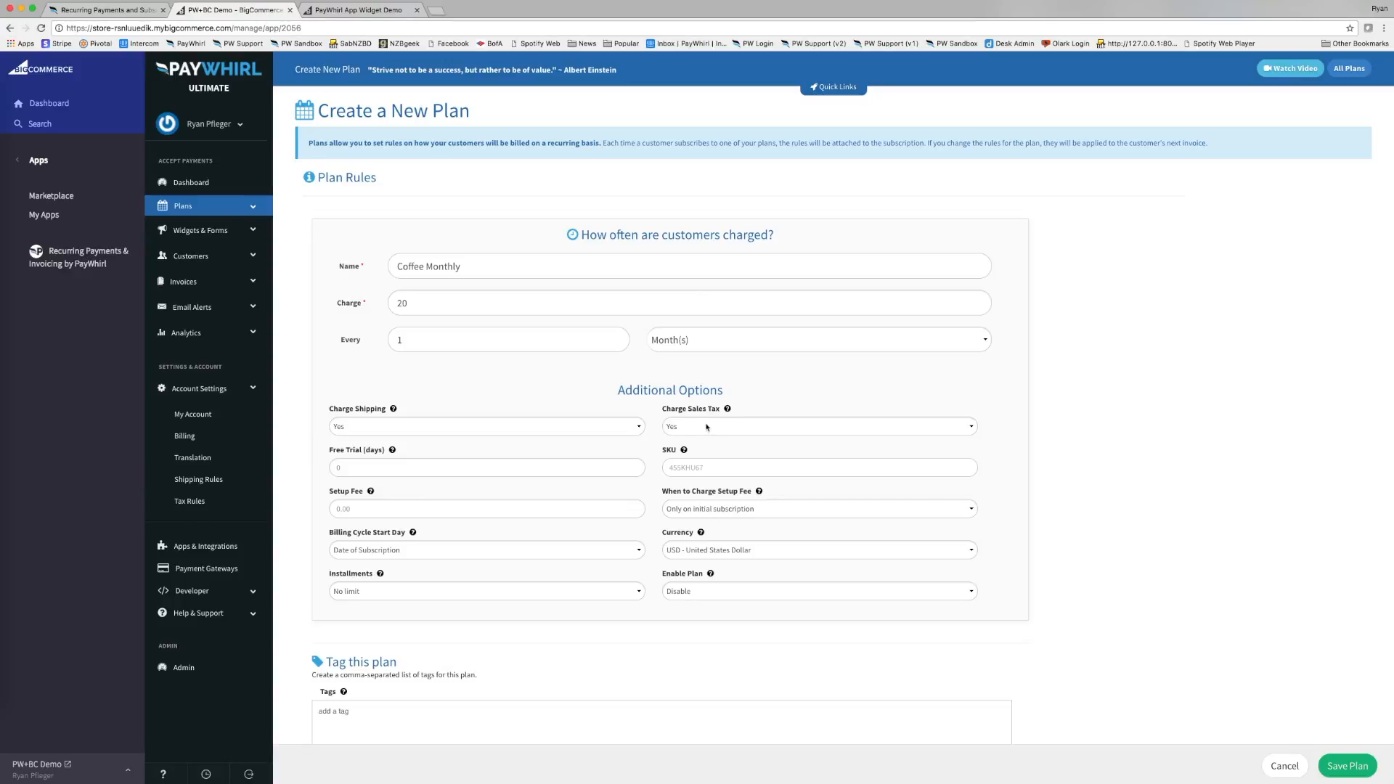
left_click(597, 429)
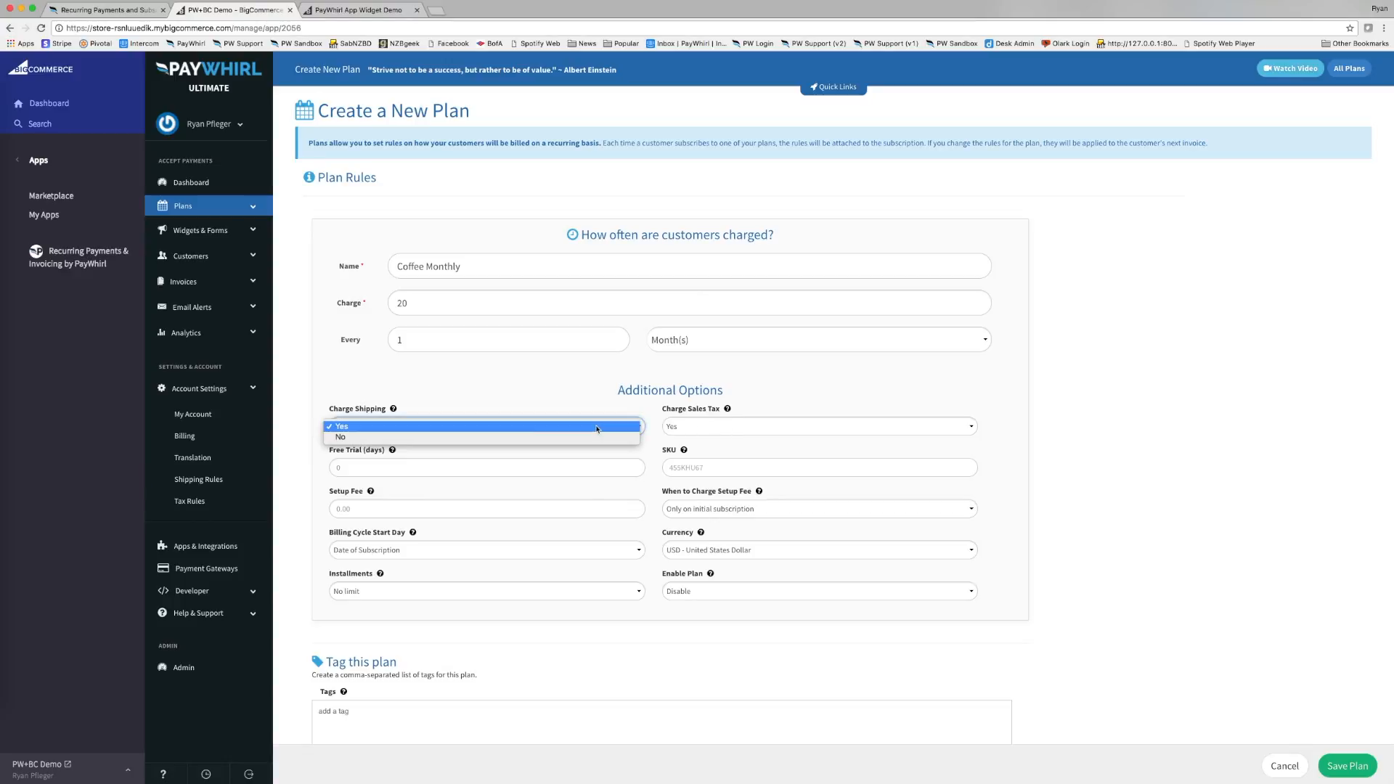
left_click(591, 438)
left_click(782, 429)
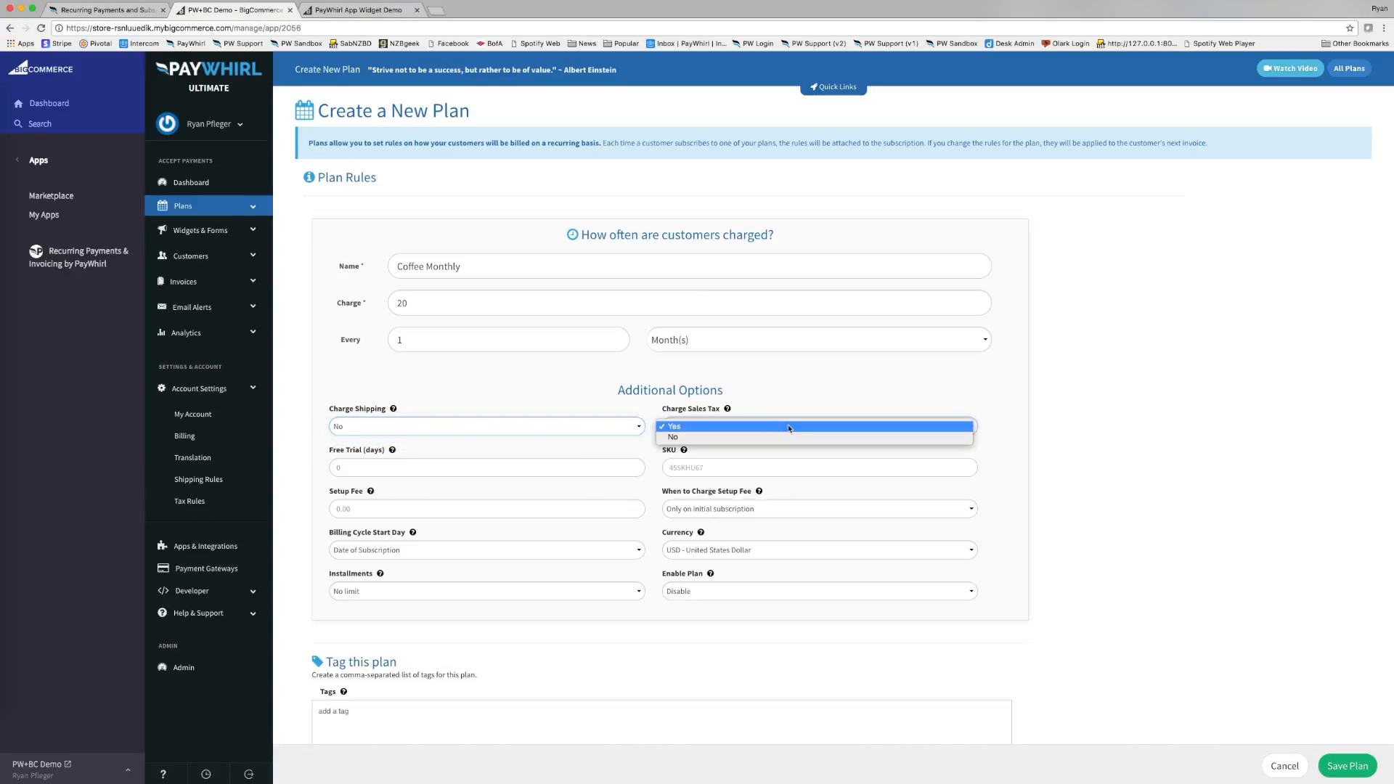
left_click(741, 429)
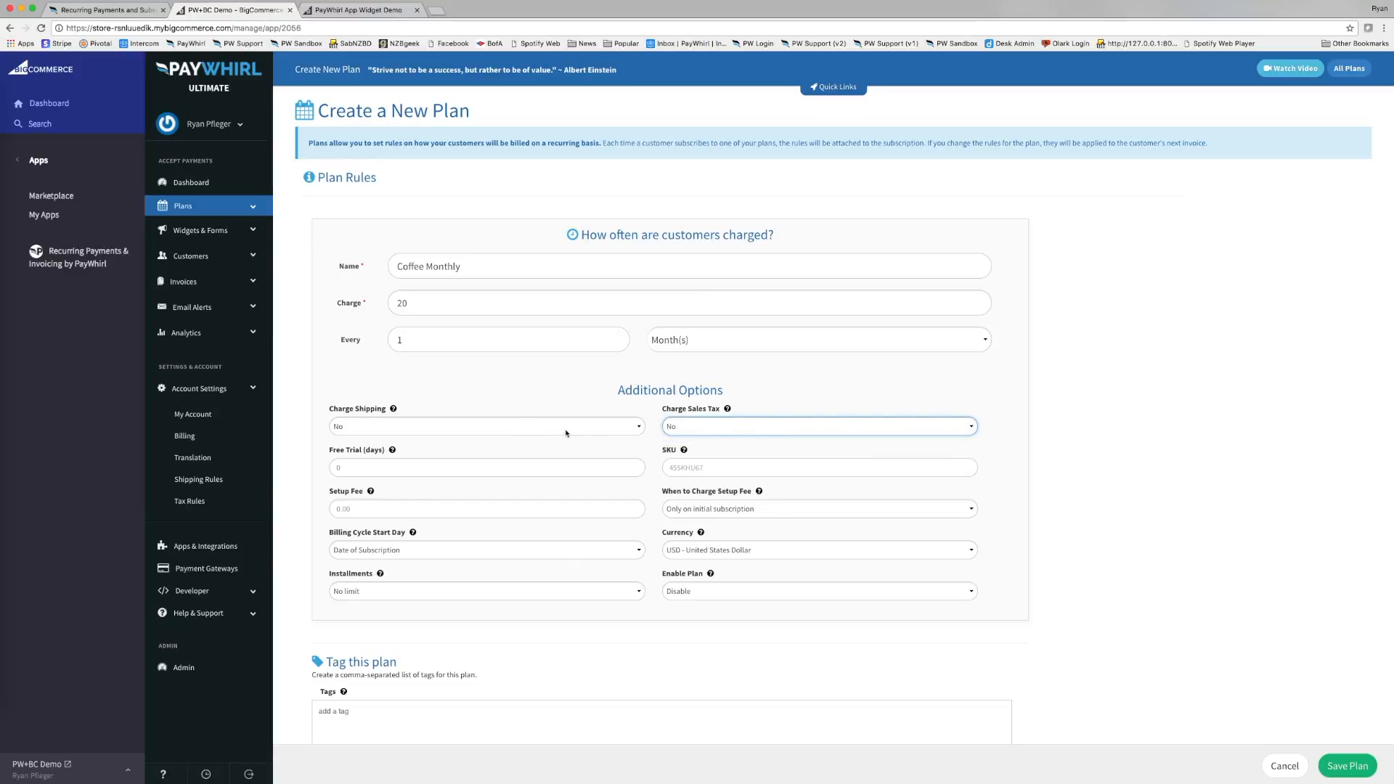
left_click(601, 397)
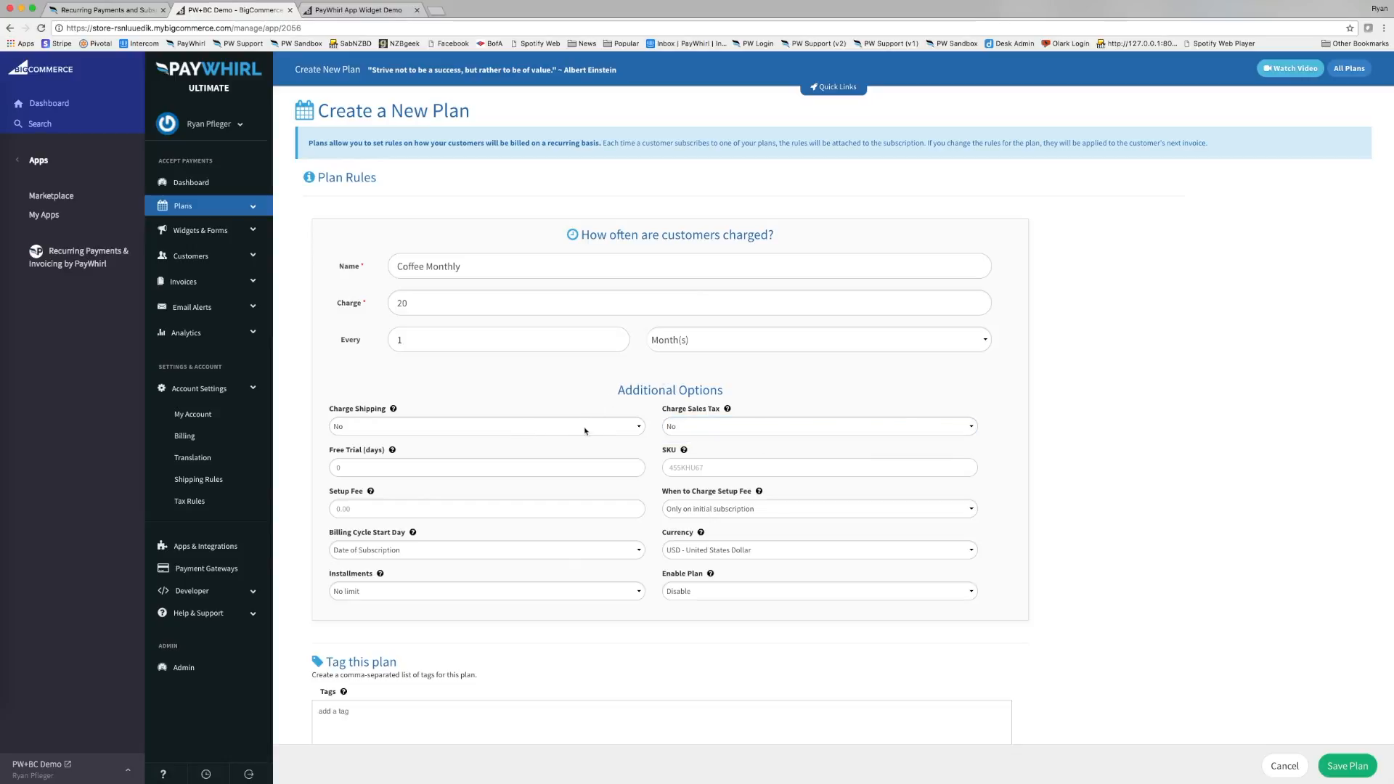
Enter monthly-coffee as the plan's SKU.
left_click(699, 468)
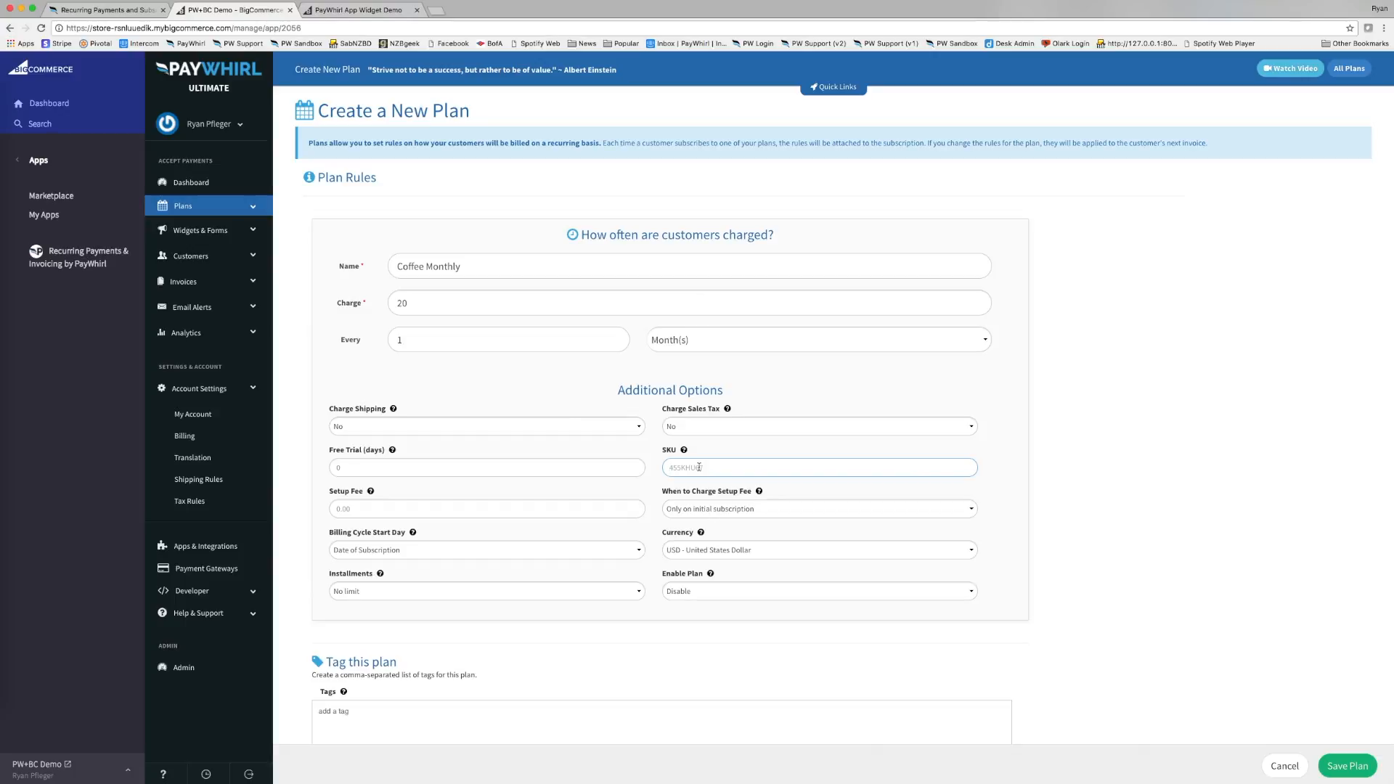
type("monthly-coffee")
left_click(647, 450)
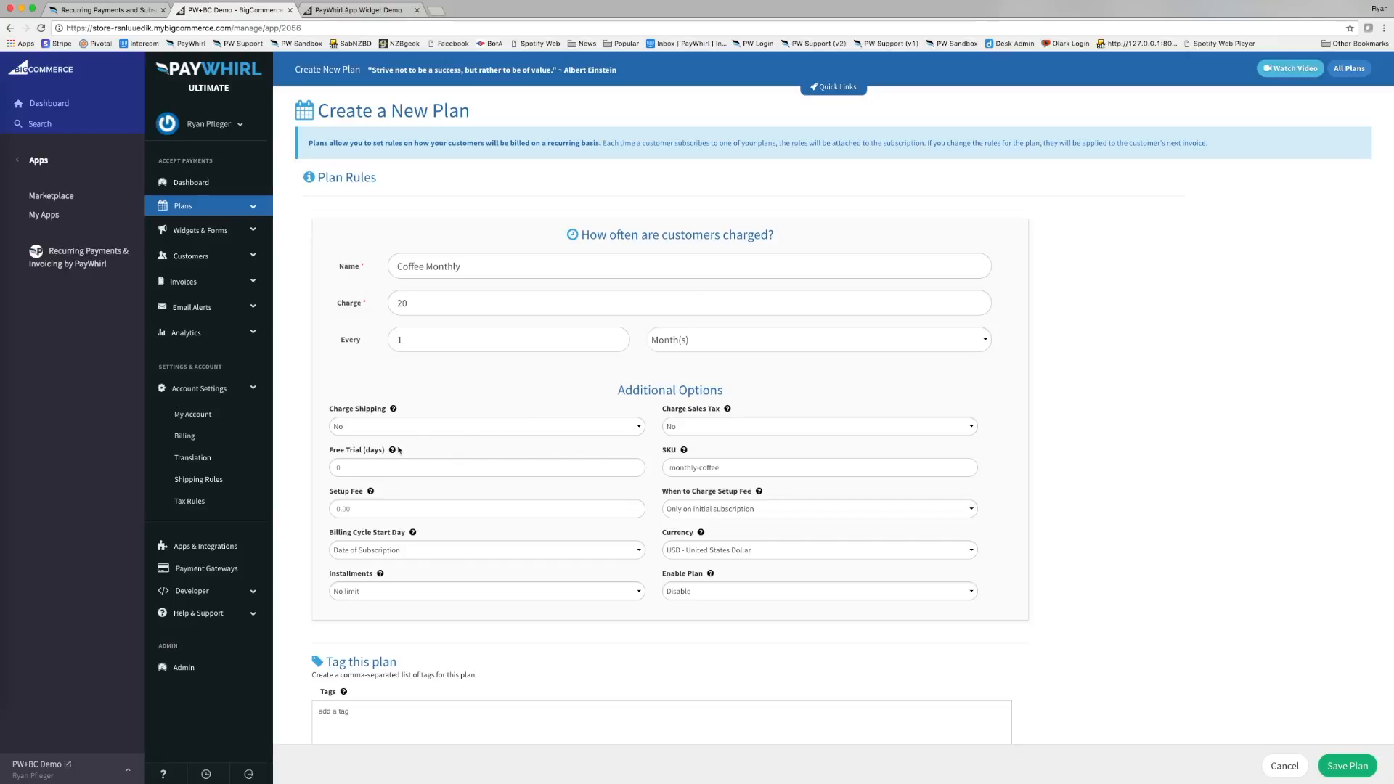
mouse_move(393, 452)
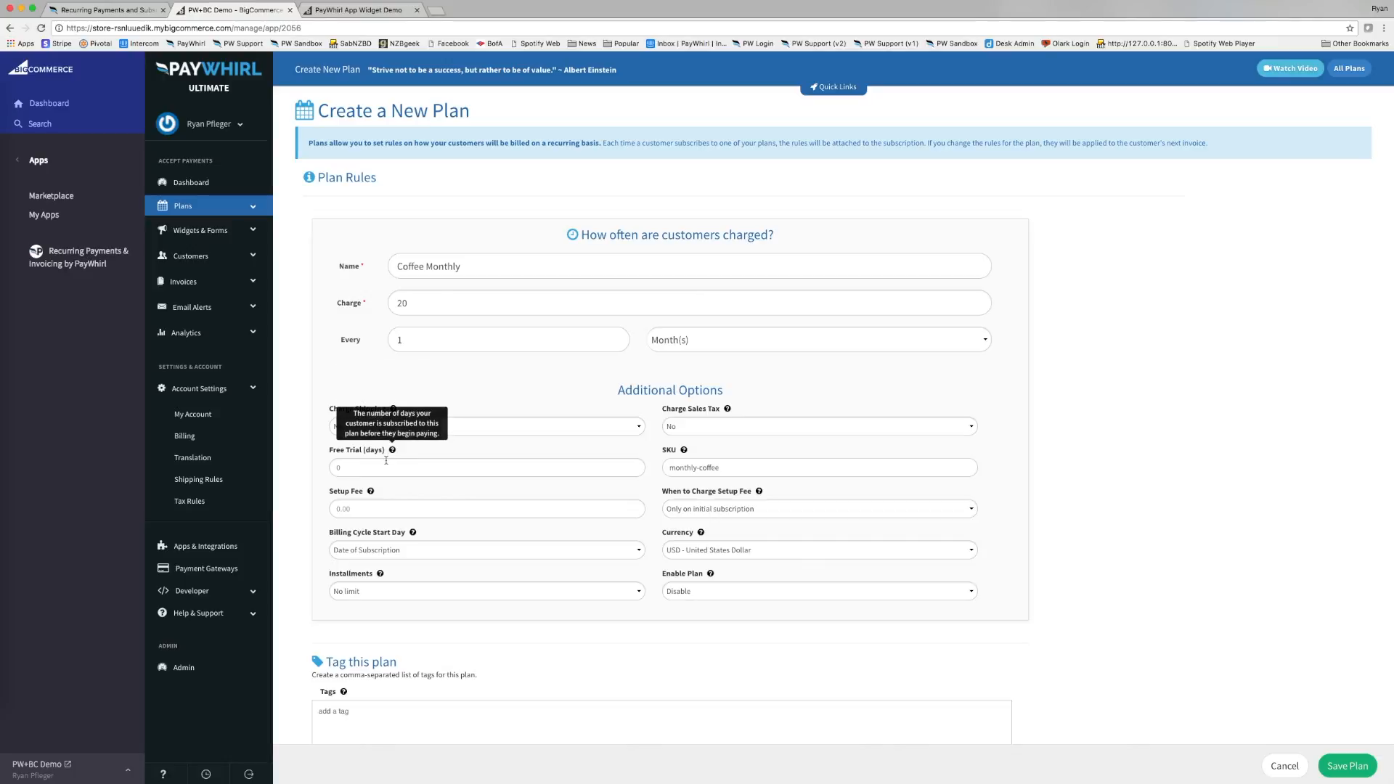
mouse_move(376, 495)
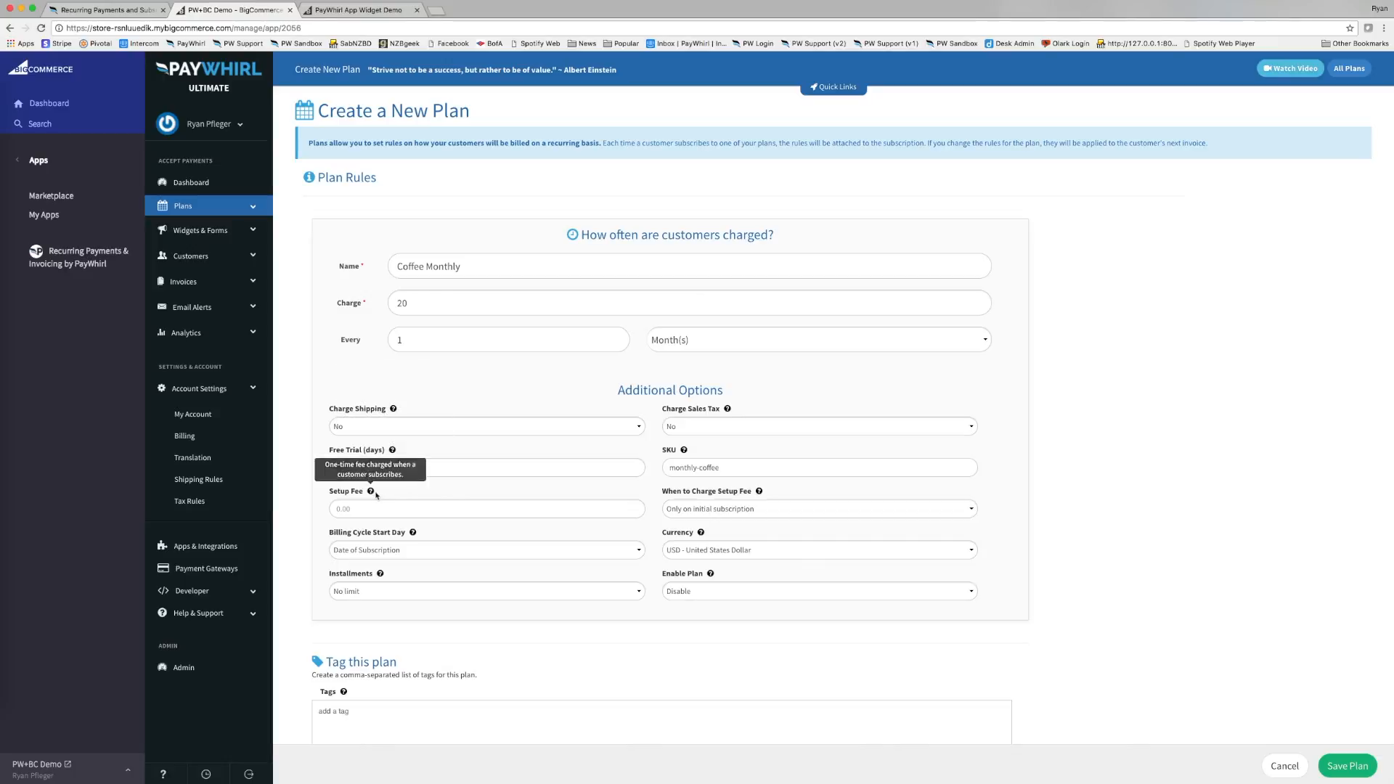
left_click(428, 509)
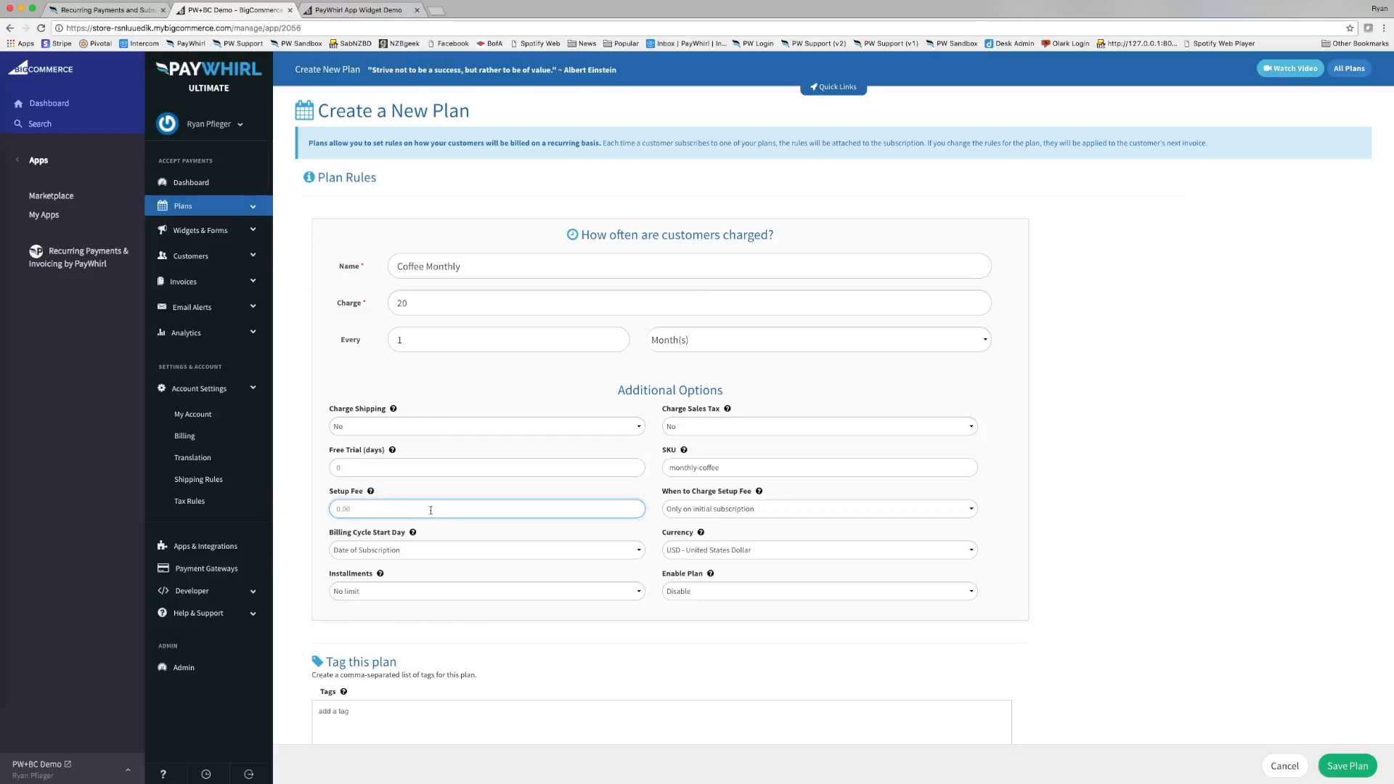
left_click(733, 509)
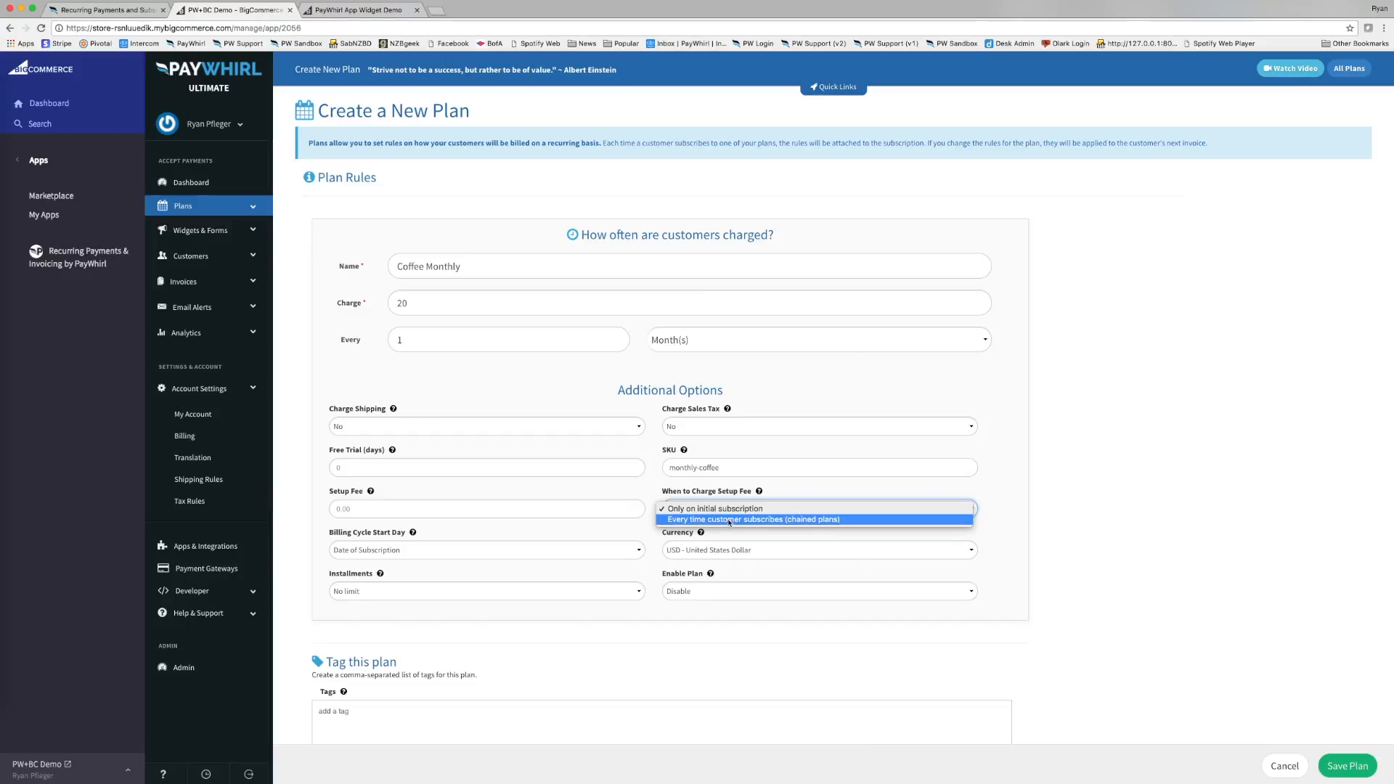
left_click(672, 484)
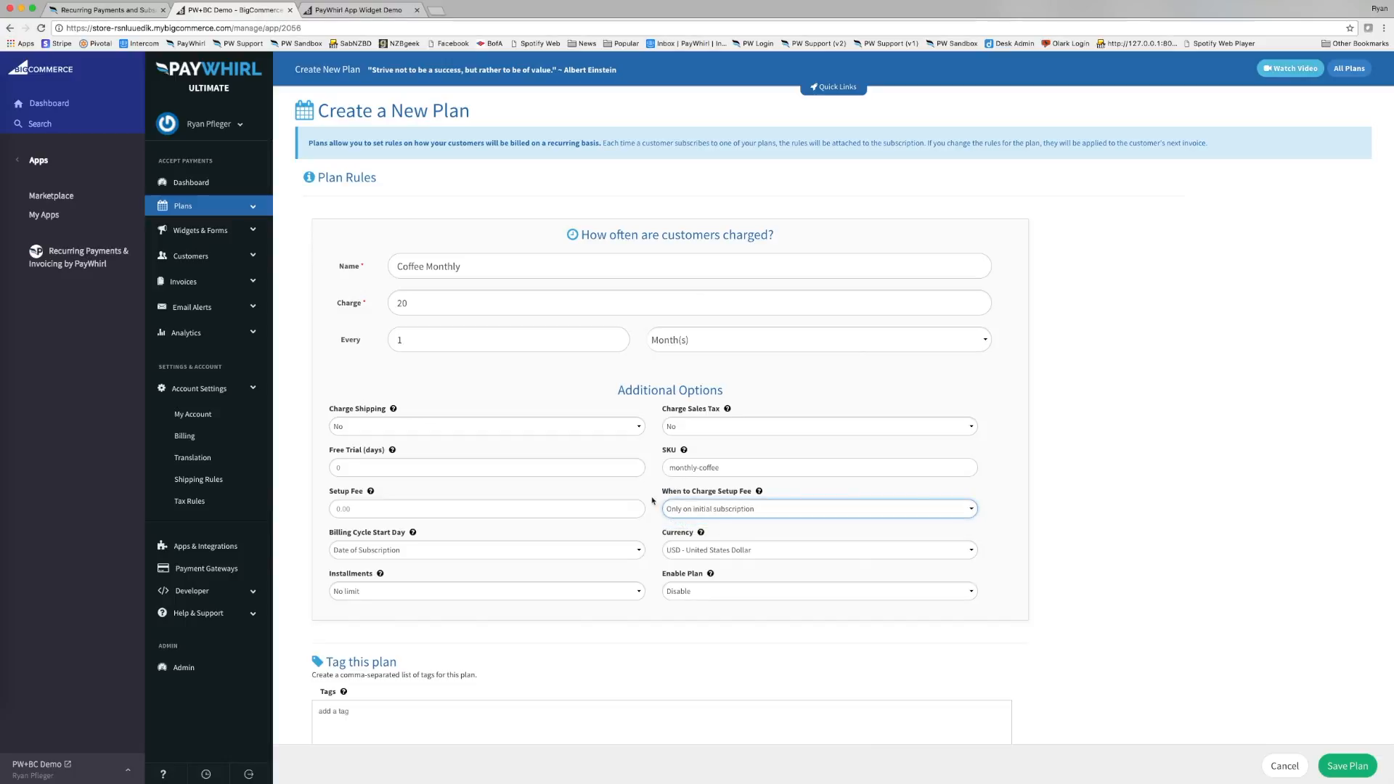
left_click(655, 498)
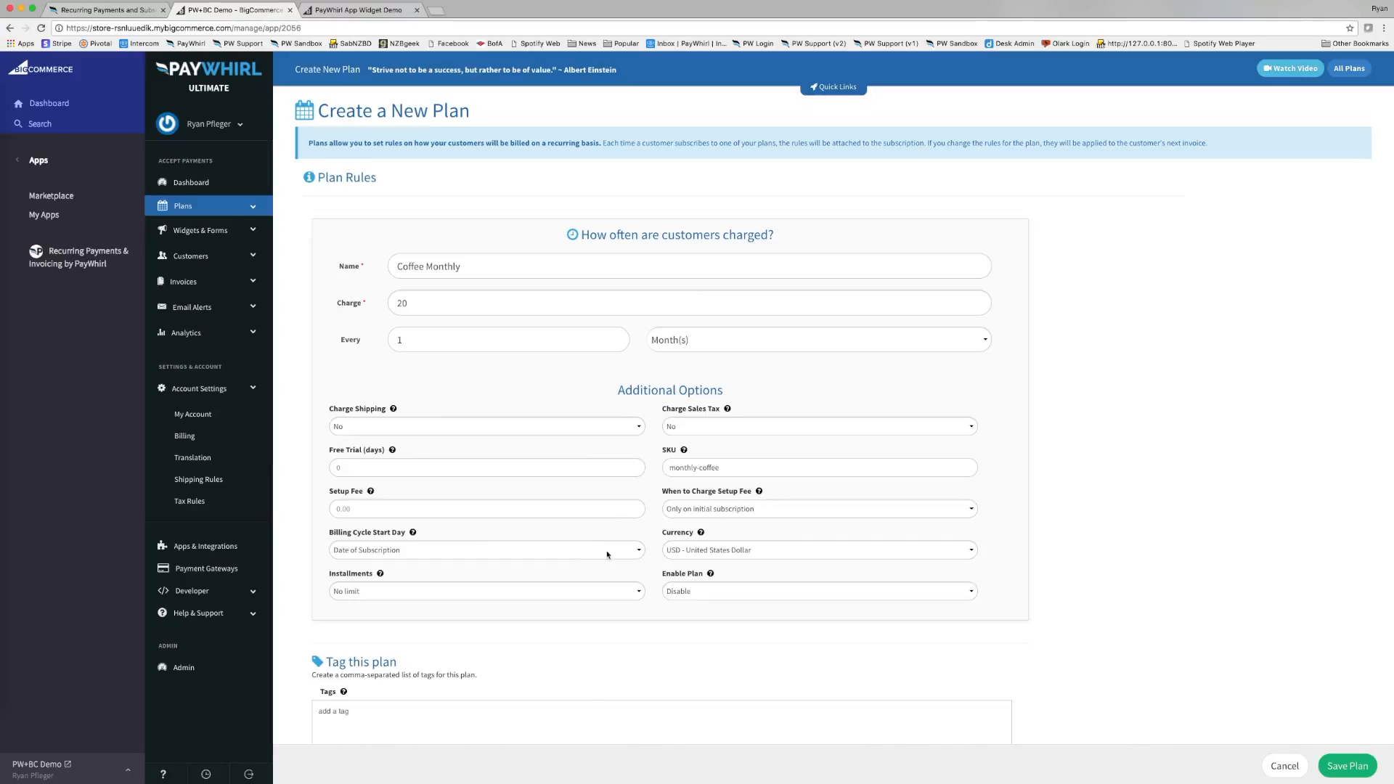
left_click(723, 556)
left_click(723, 550)
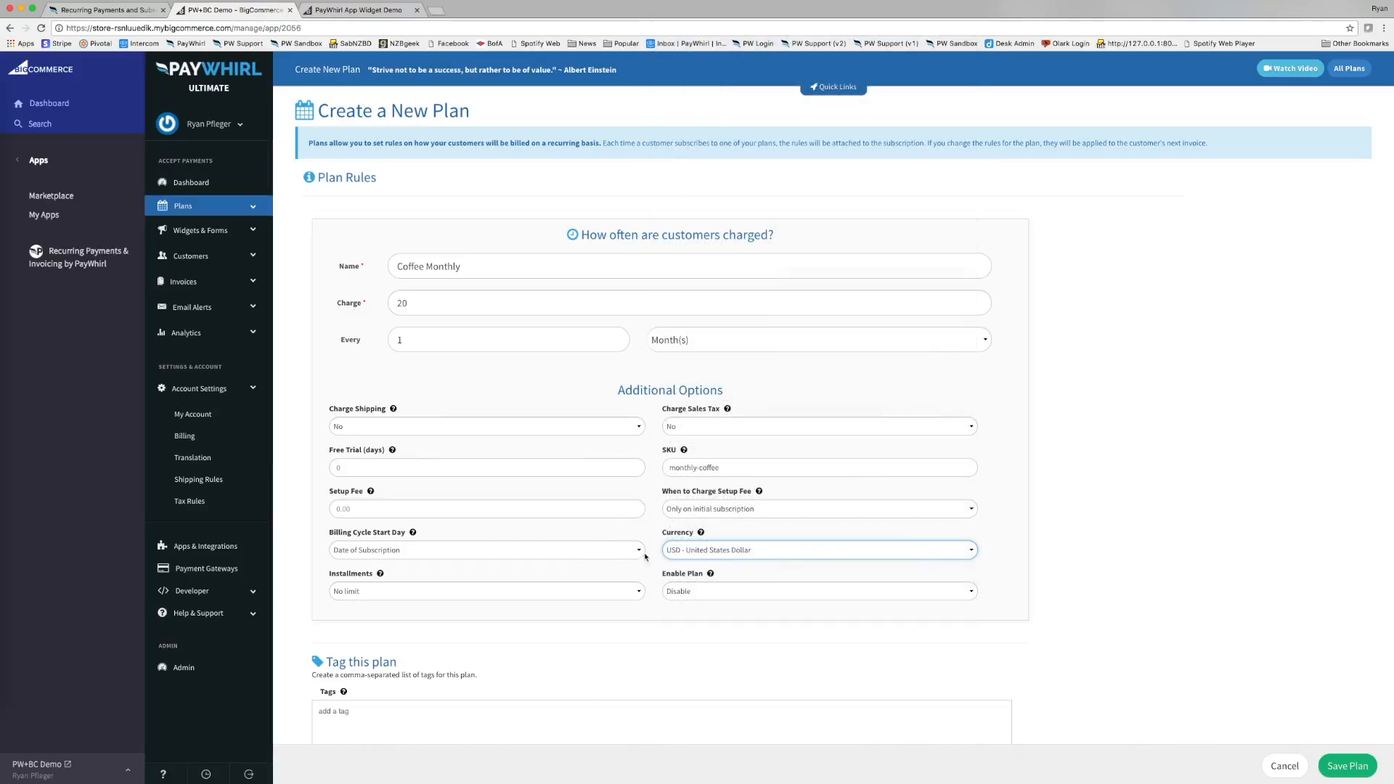
left_click(599, 554)
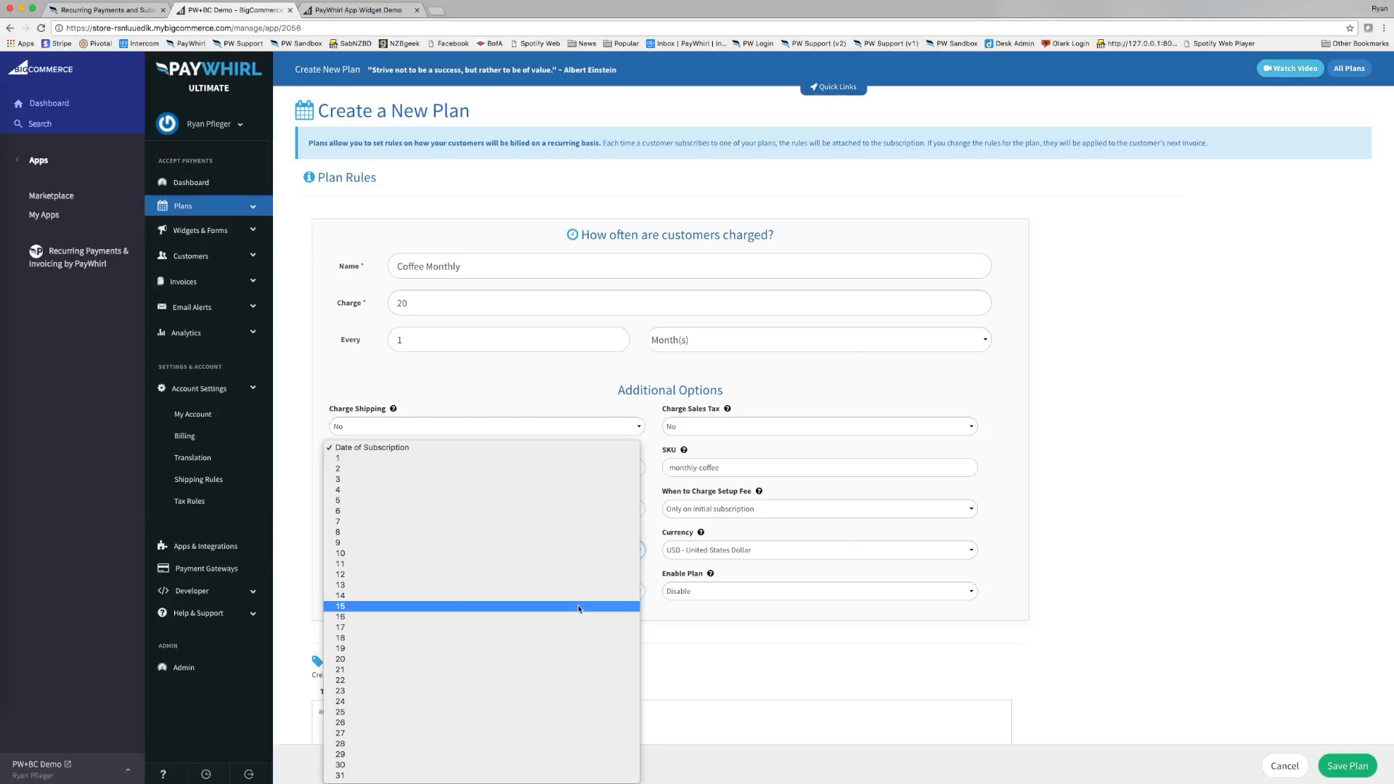
left_click(580, 606)
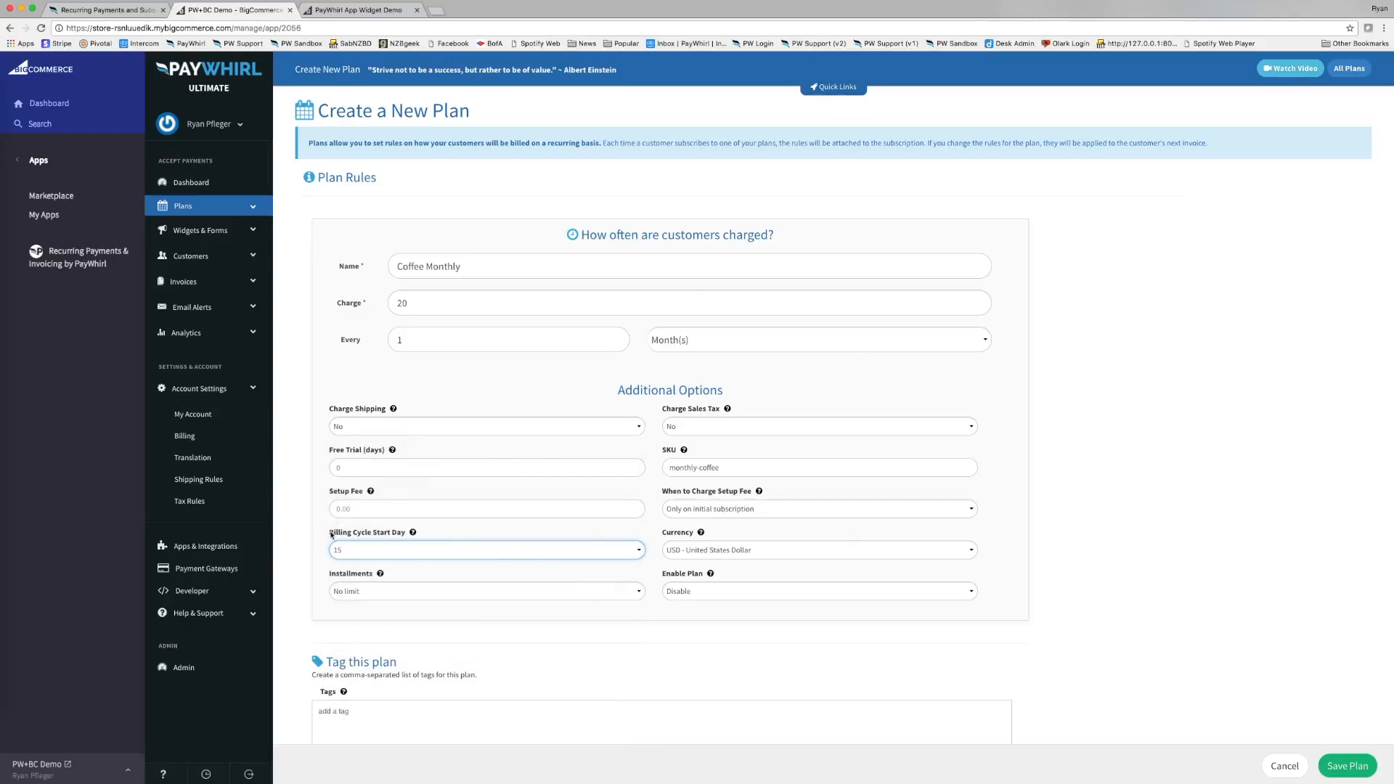
left_click_drag(331, 534, 405, 538)
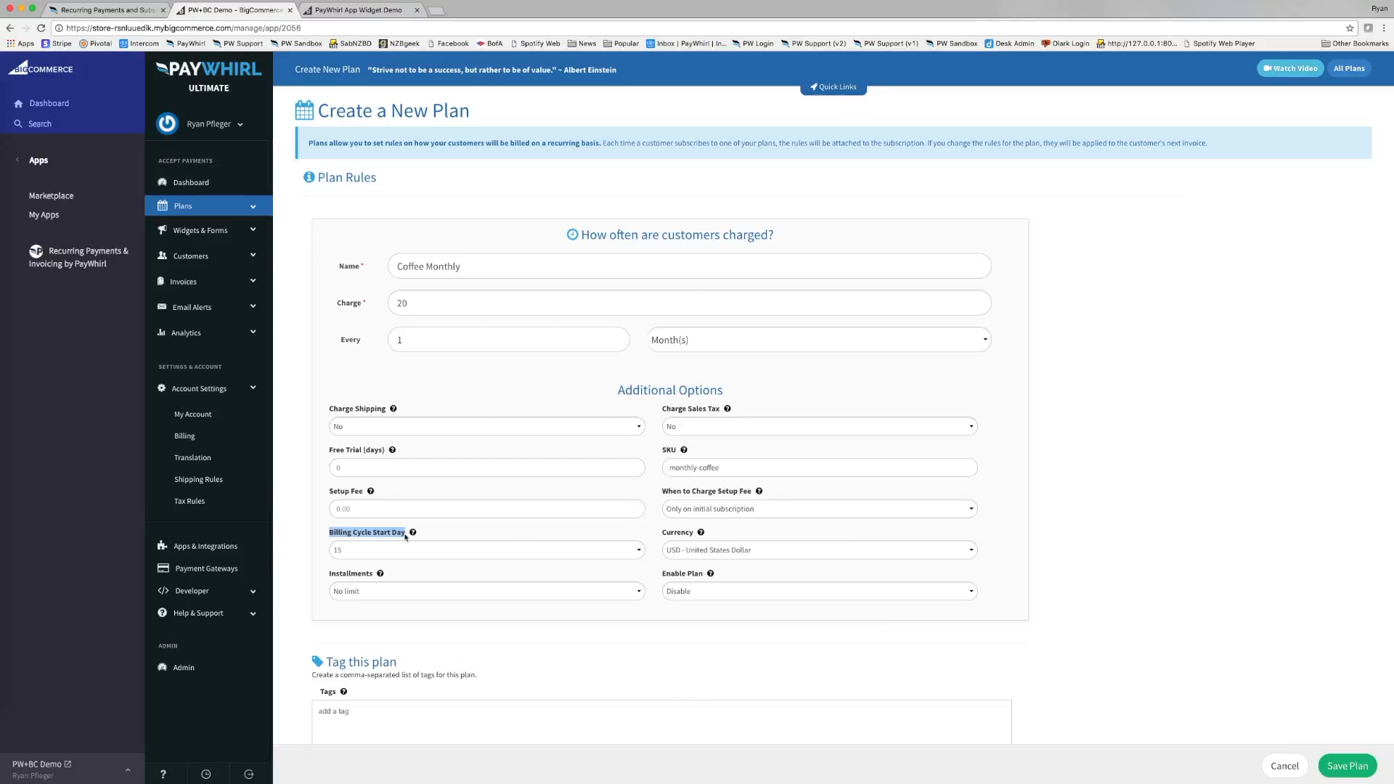
left_click(405, 549)
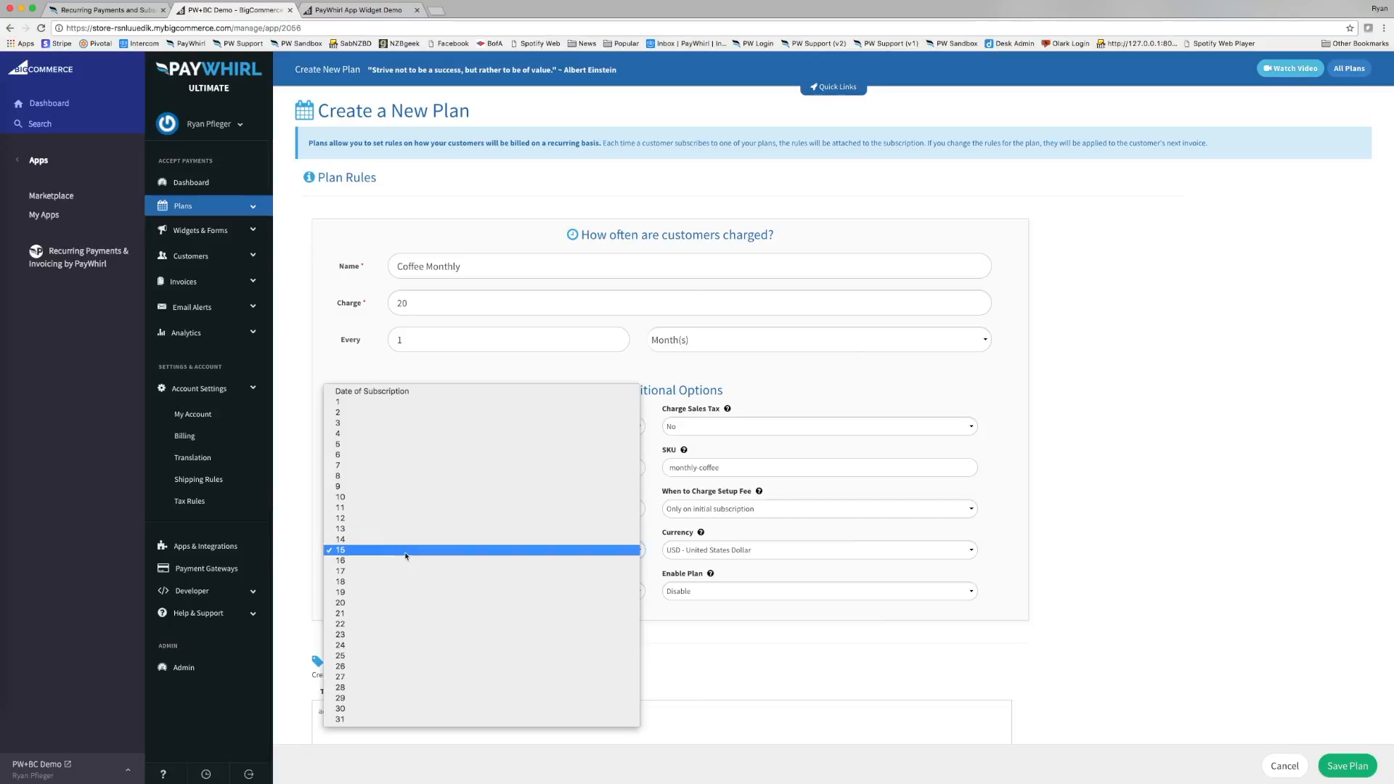
left_click(409, 393)
left_click(454, 533)
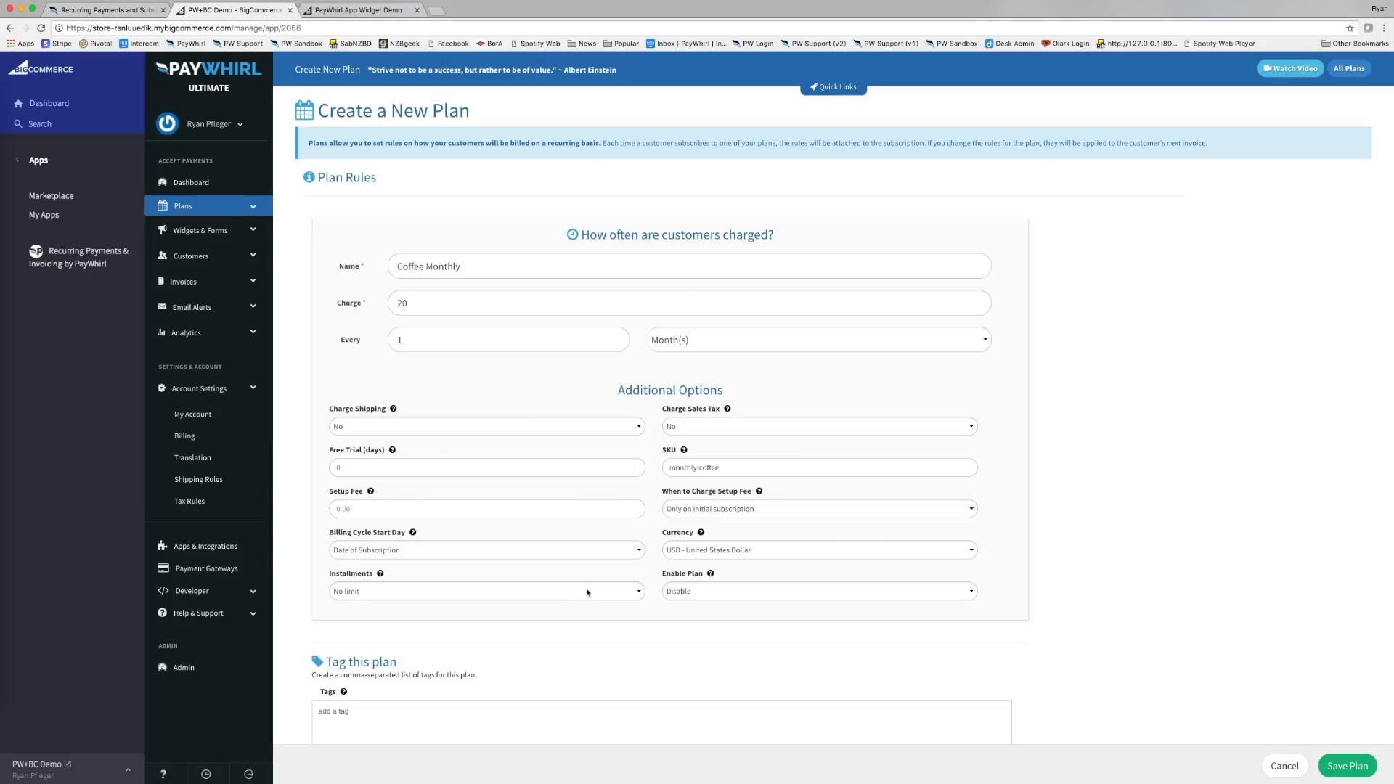
Try 12 installments with unsubscribe after the last payment, then revert Installments to No limit.
scroll(595, 585, "down", 1)
left_click(621, 581)
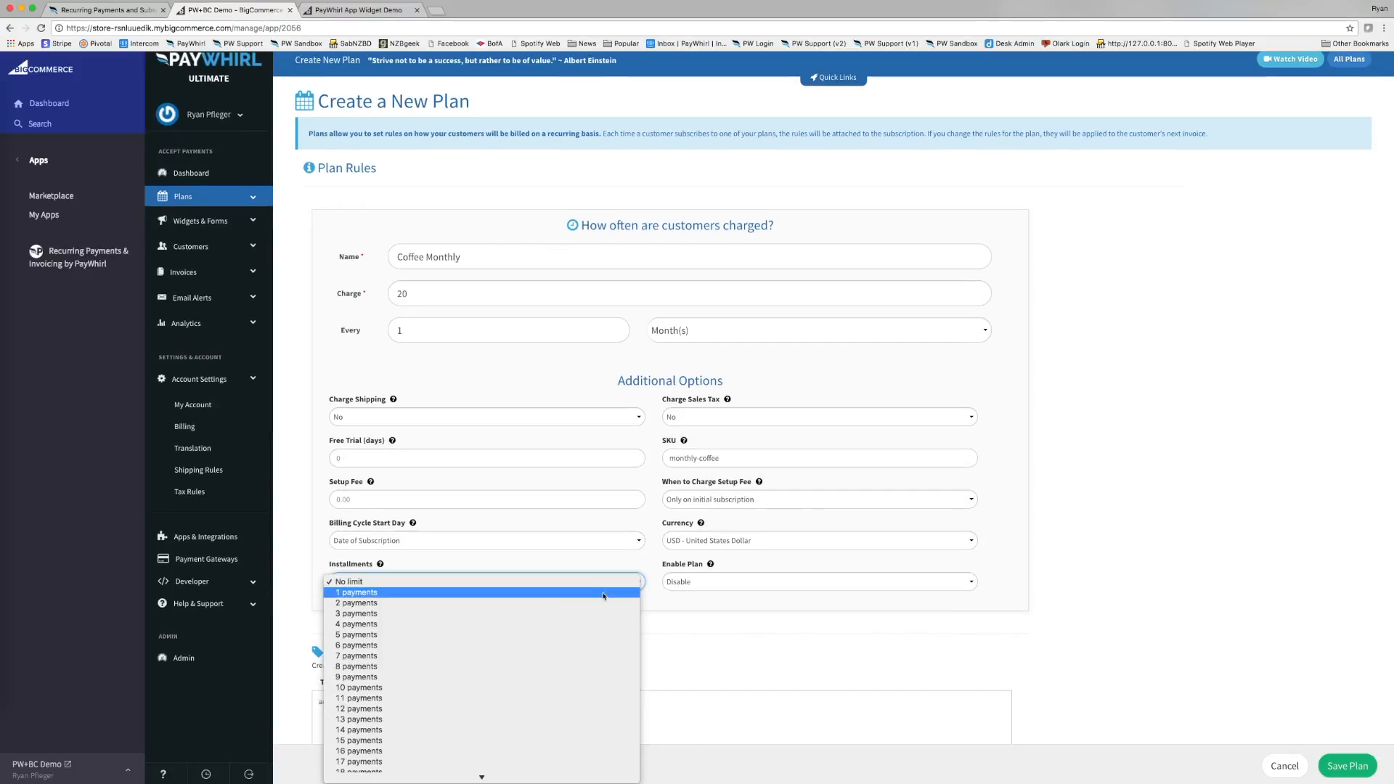
scroll(597, 601, "down", 3)
scroll(597, 600, "down", 5)
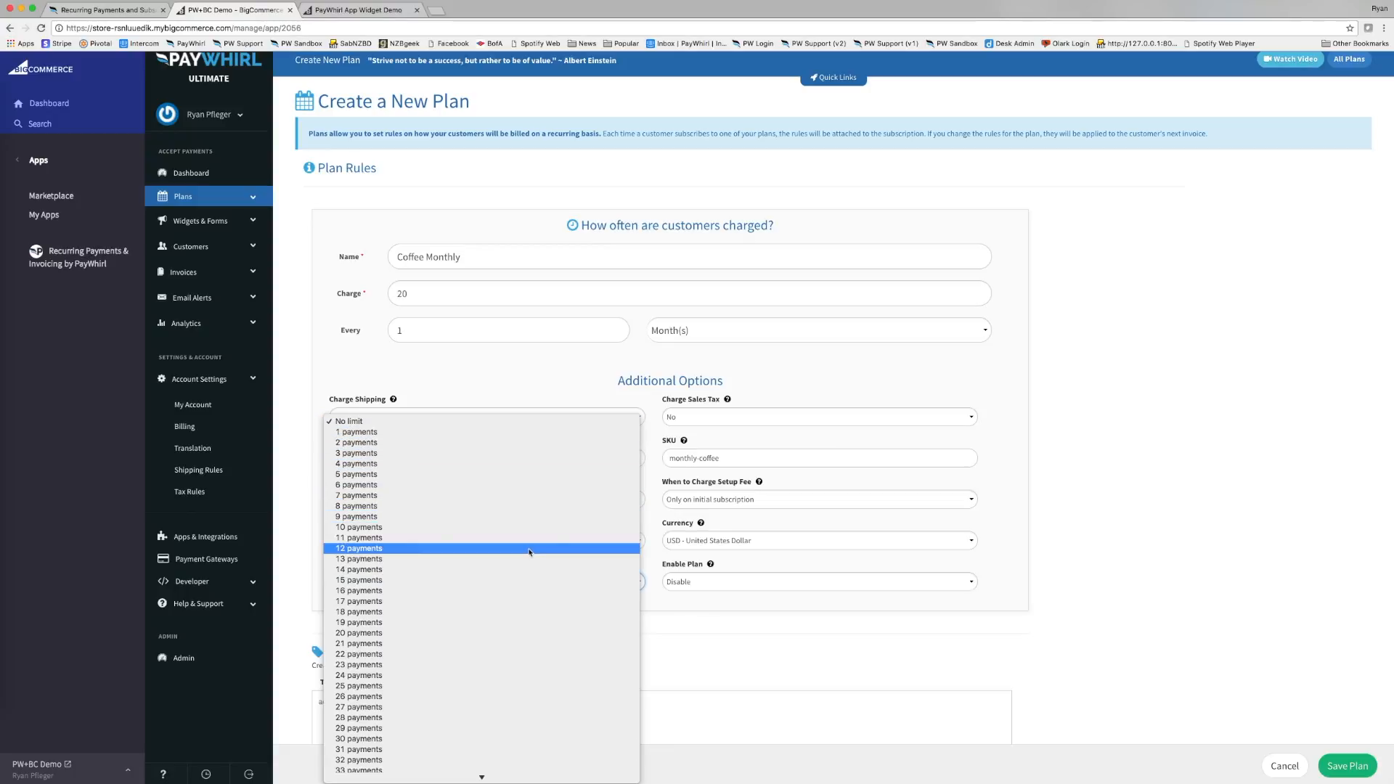
left_click(529, 552)
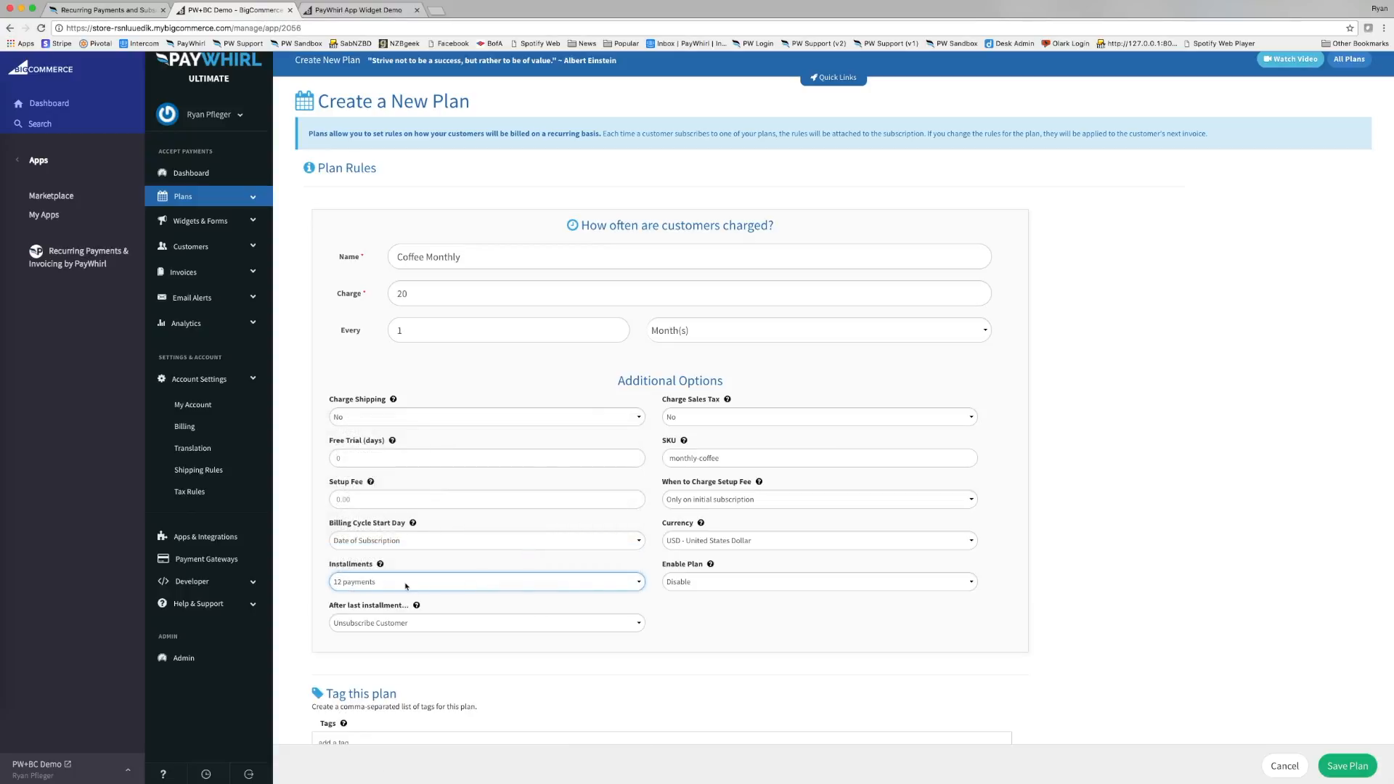
left_click(411, 627)
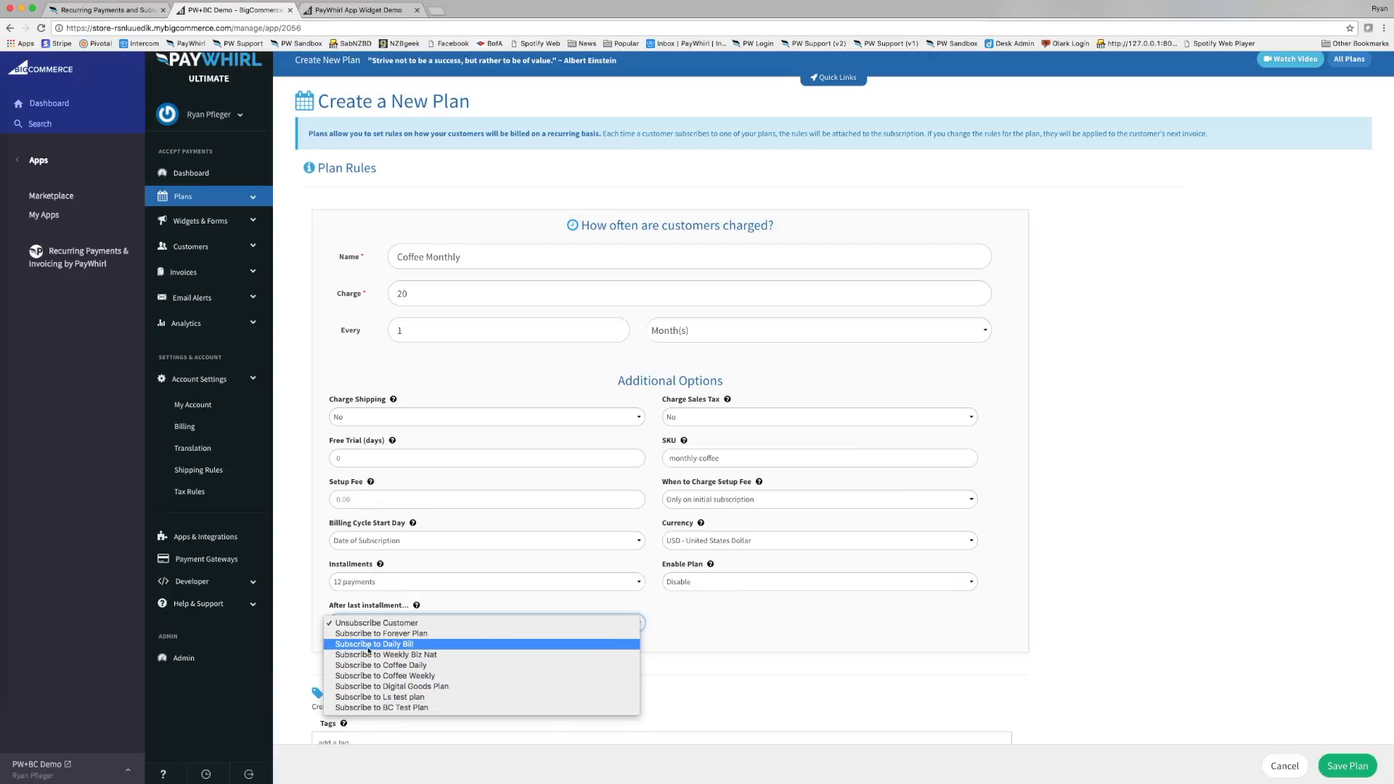
left_click(400, 624)
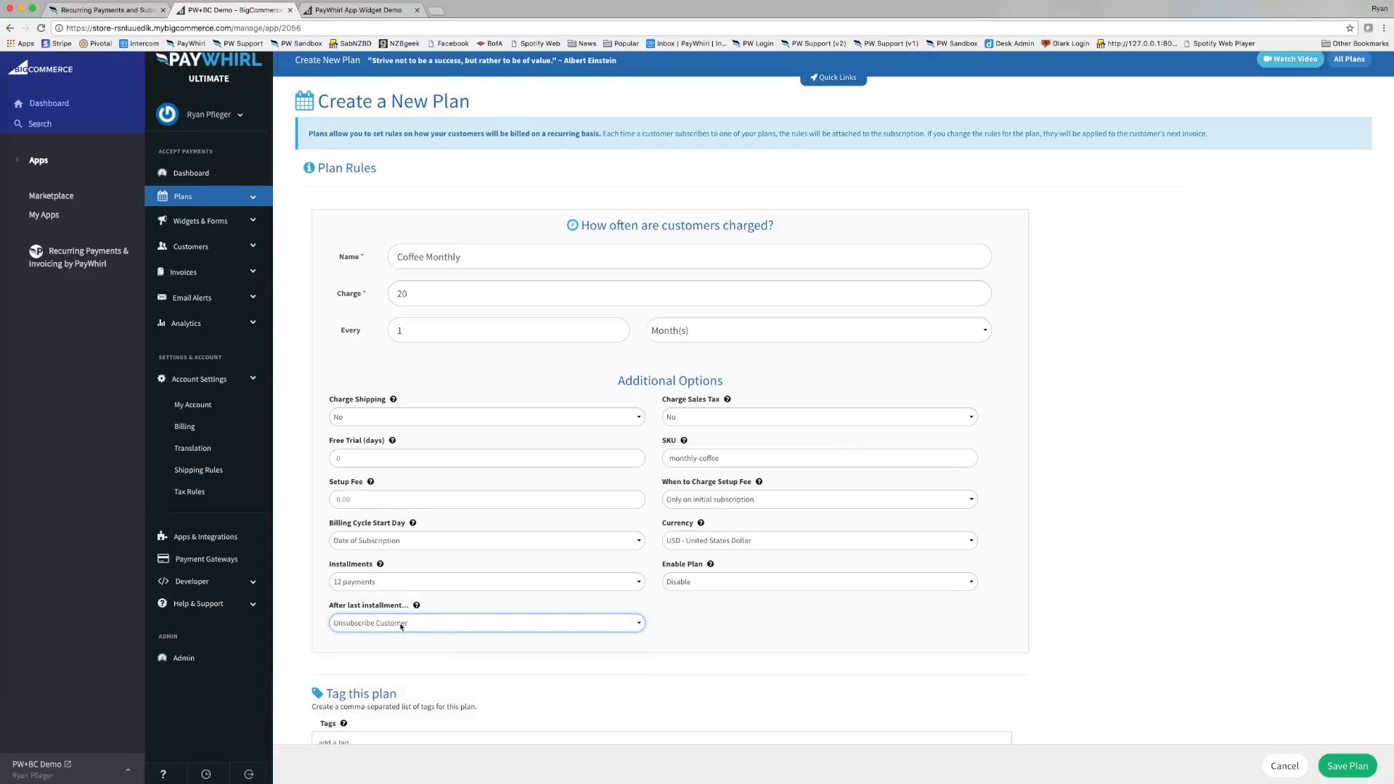
left_click(433, 583)
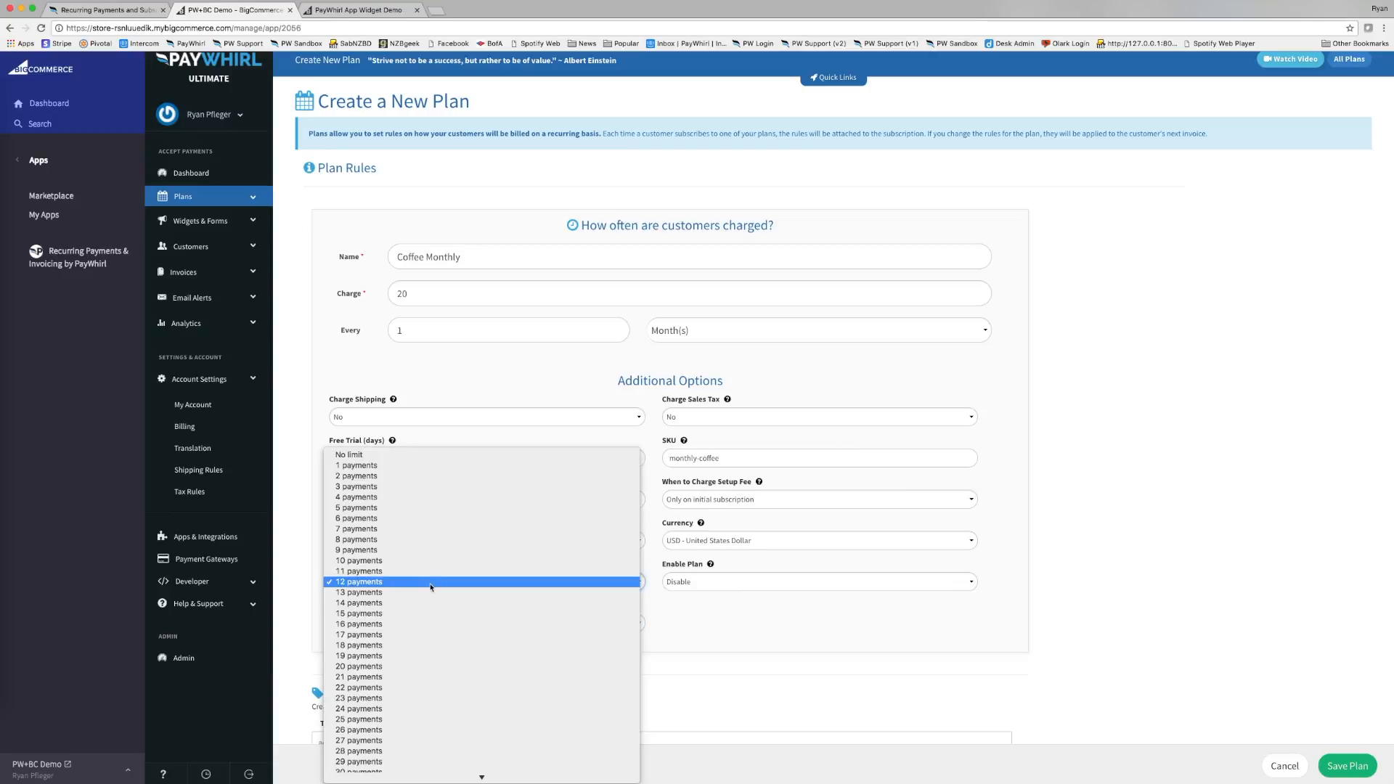
left_click(422, 455)
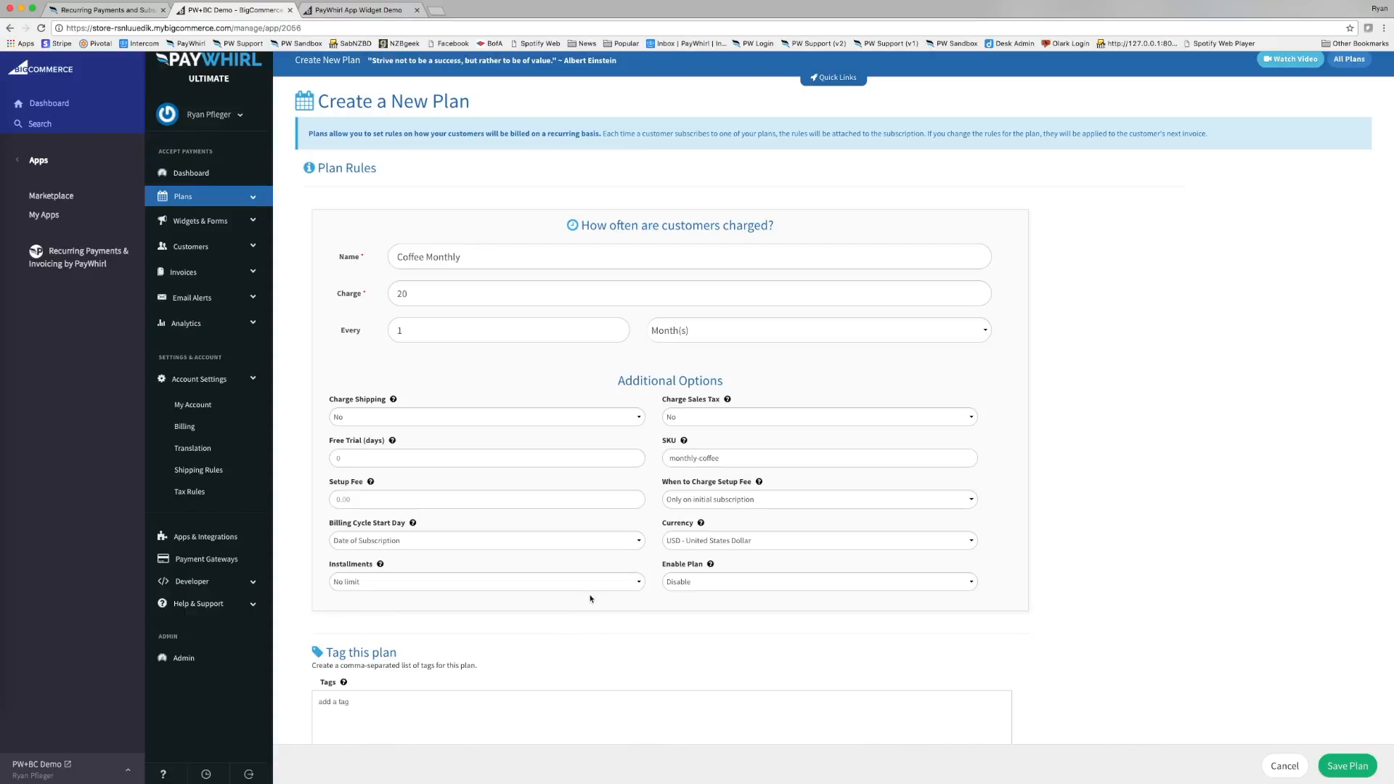
Scroll down the plan form to the Customer Profile Questions section.
scroll(589, 596, "down", 1)
scroll(588, 596, "down", 1)
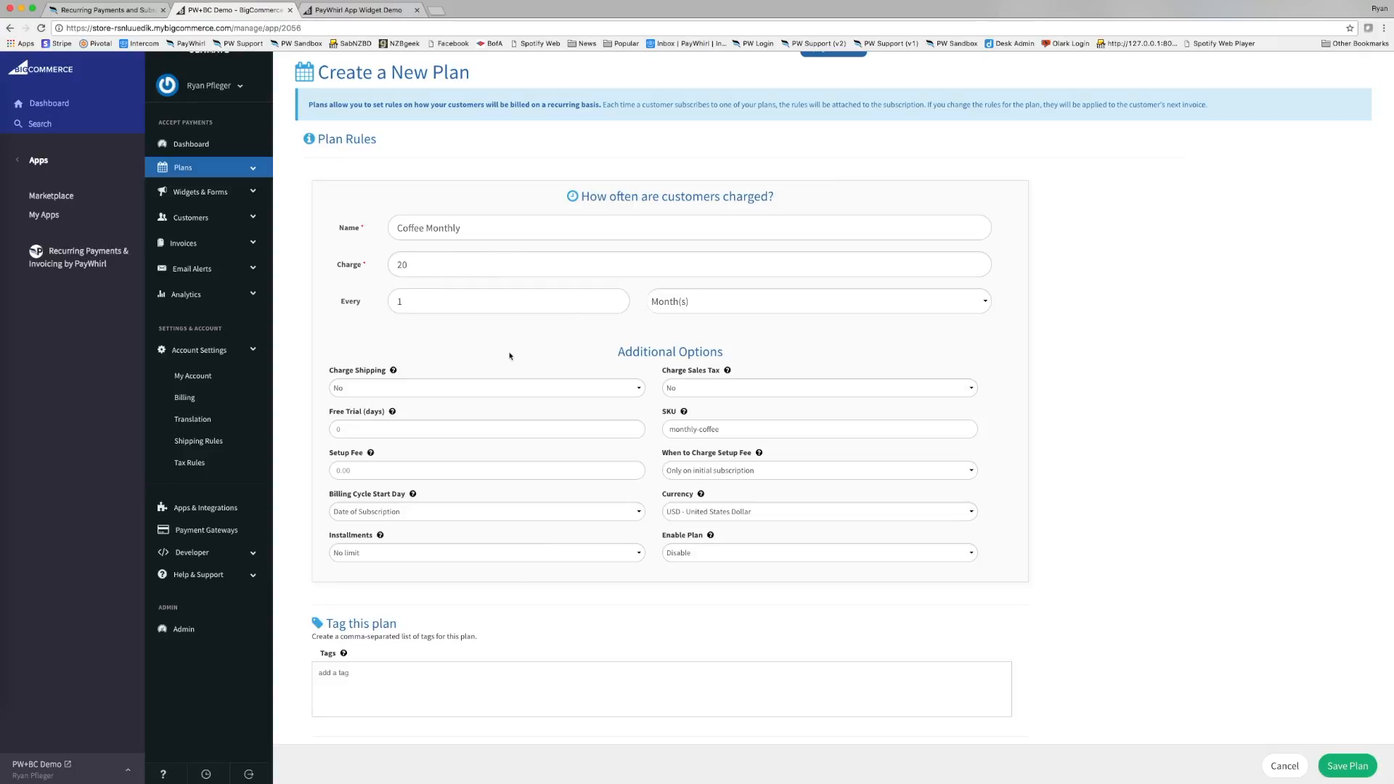
scroll(447, 554, "down", 4)
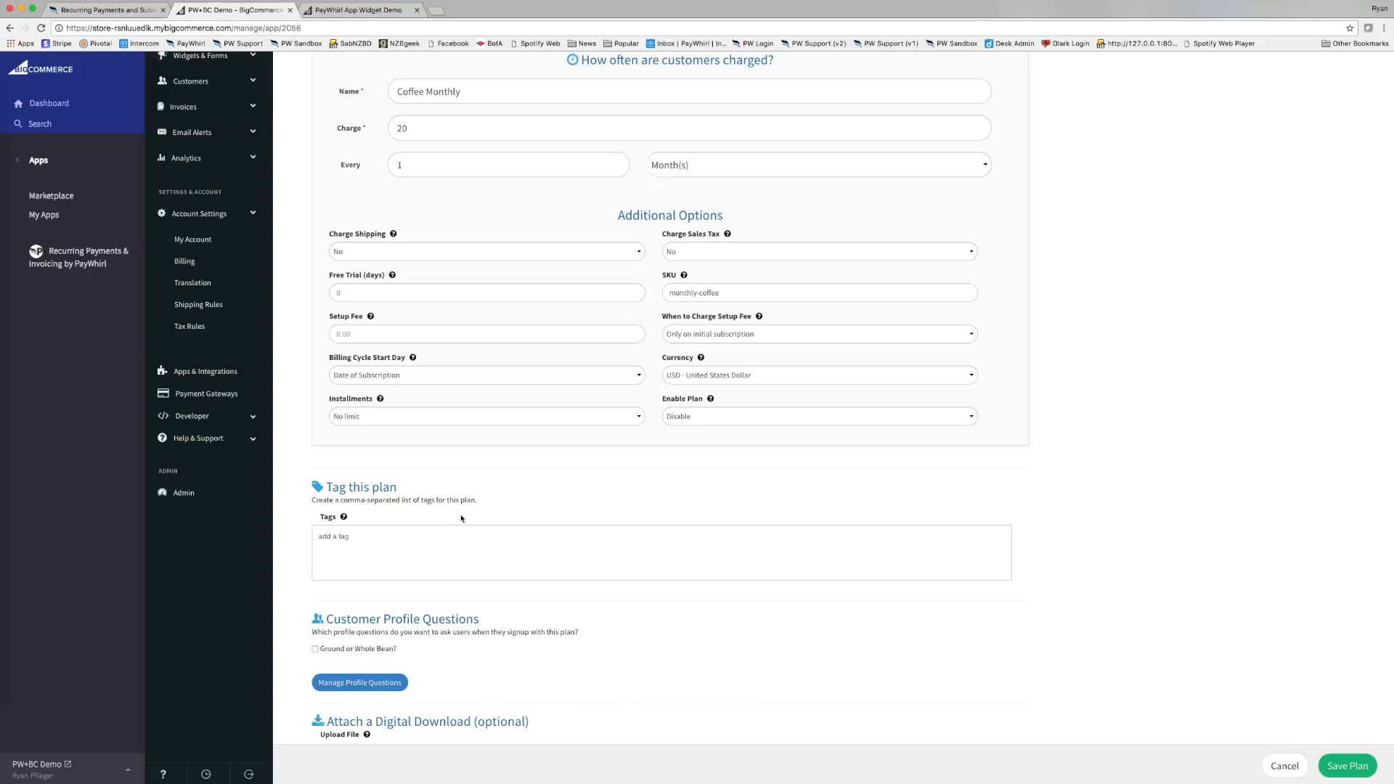
scroll(458, 523, "down", 3)
scroll(454, 464, "down", 3)
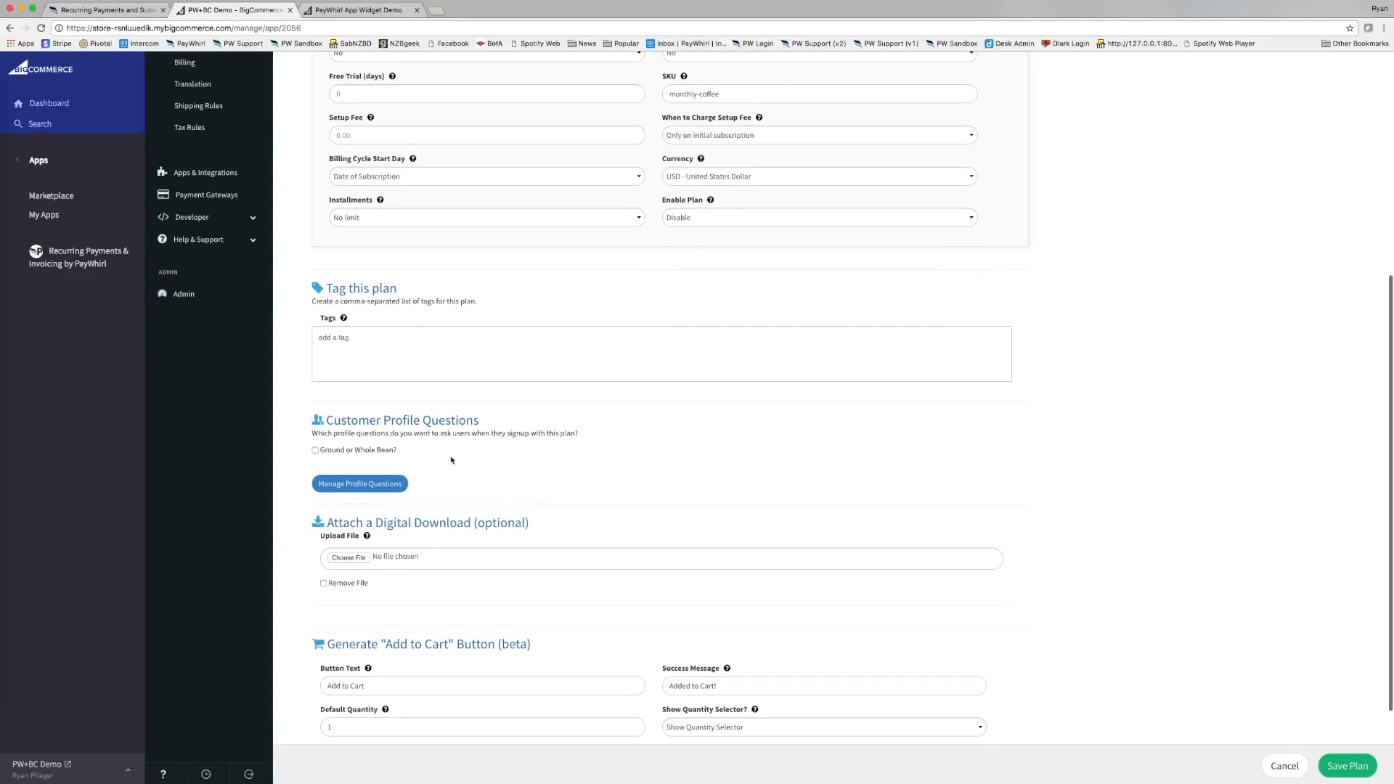
scroll(446, 443, "up", 7)
scroll(442, 427, "down", 4)
scroll(402, 472, "down", 3)
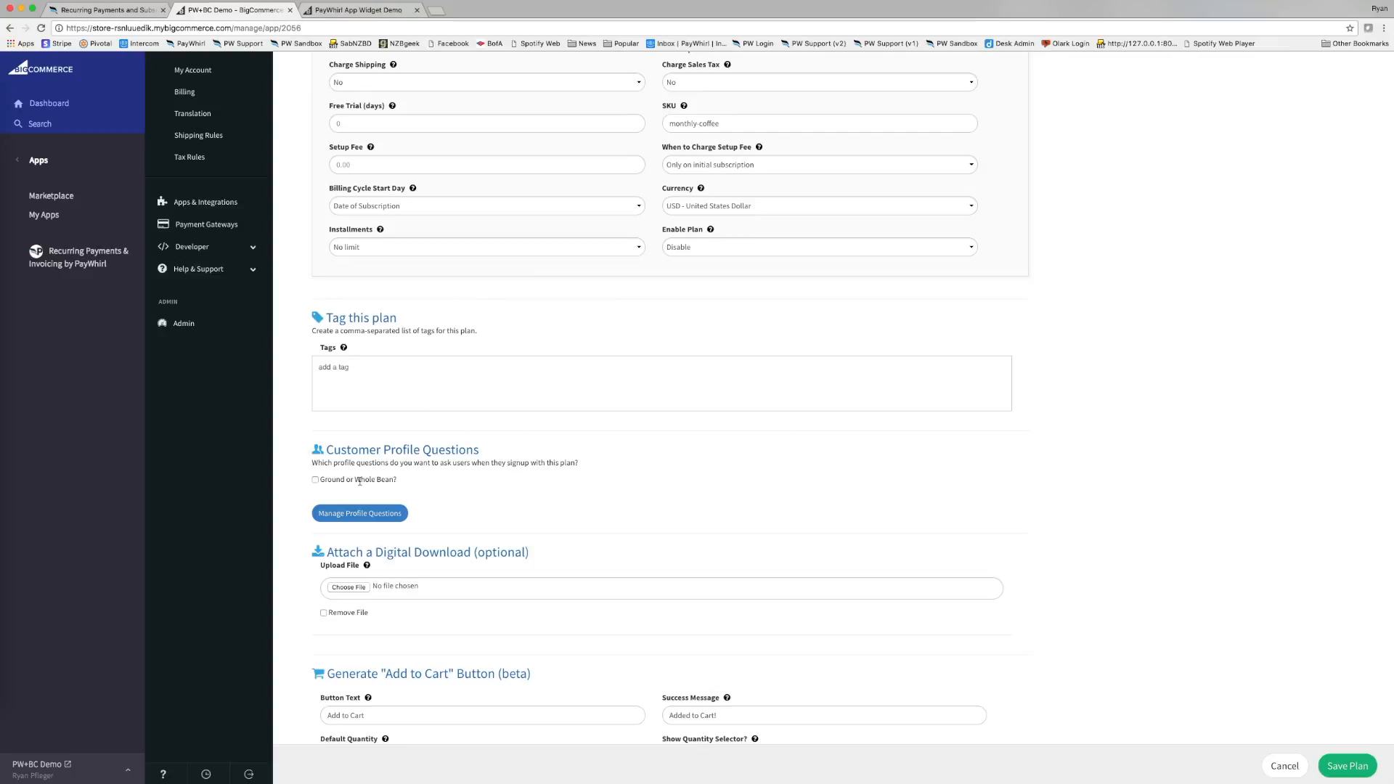
scroll(359, 484, "up", 8)
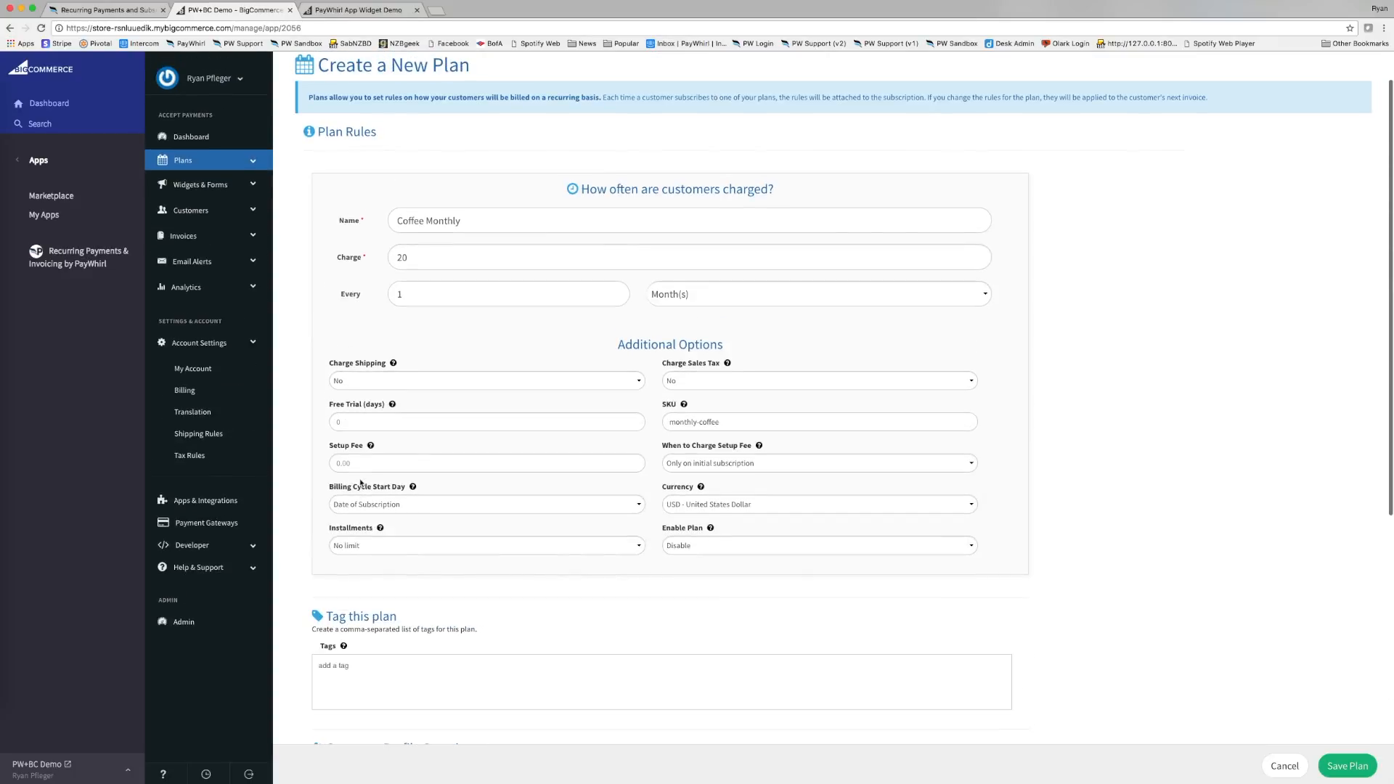
scroll(361, 483, "up", 2)
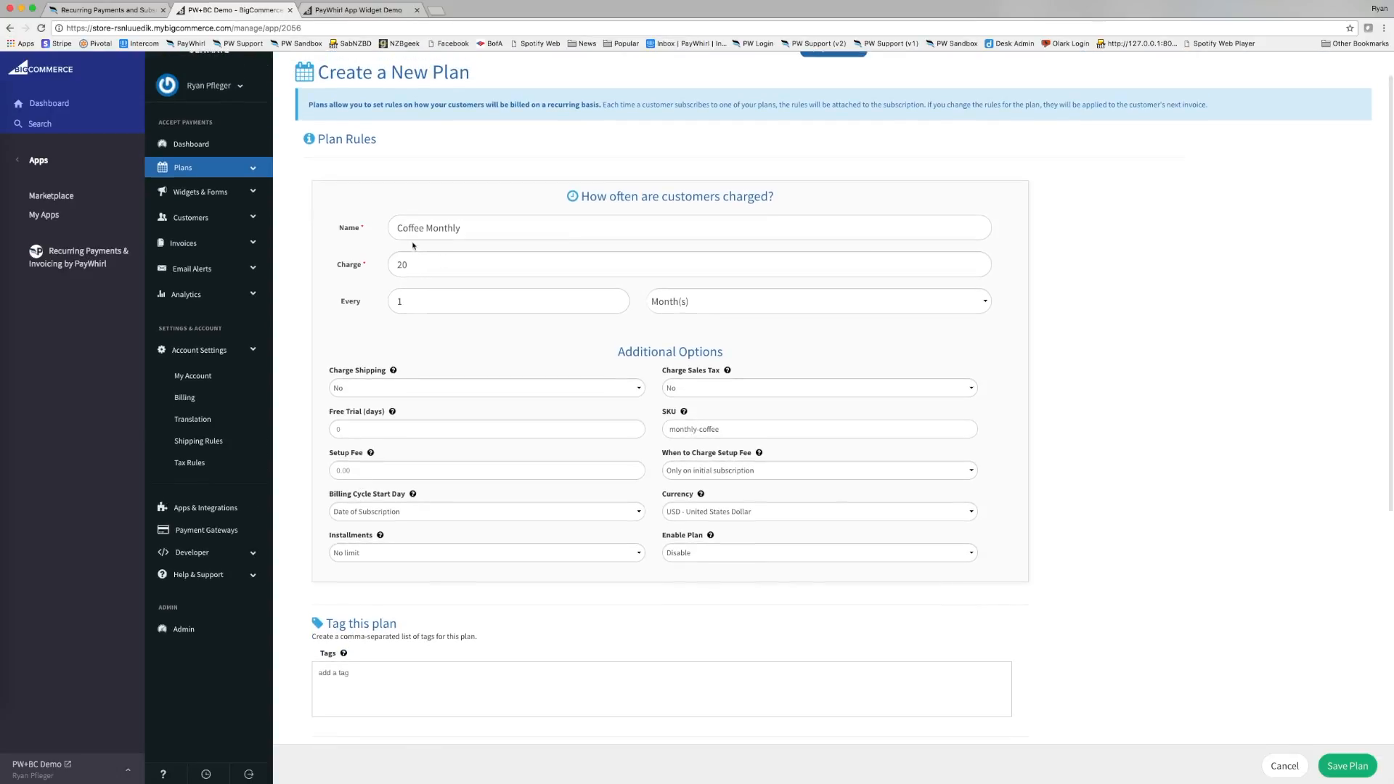
scroll(410, 252, "down", 8)
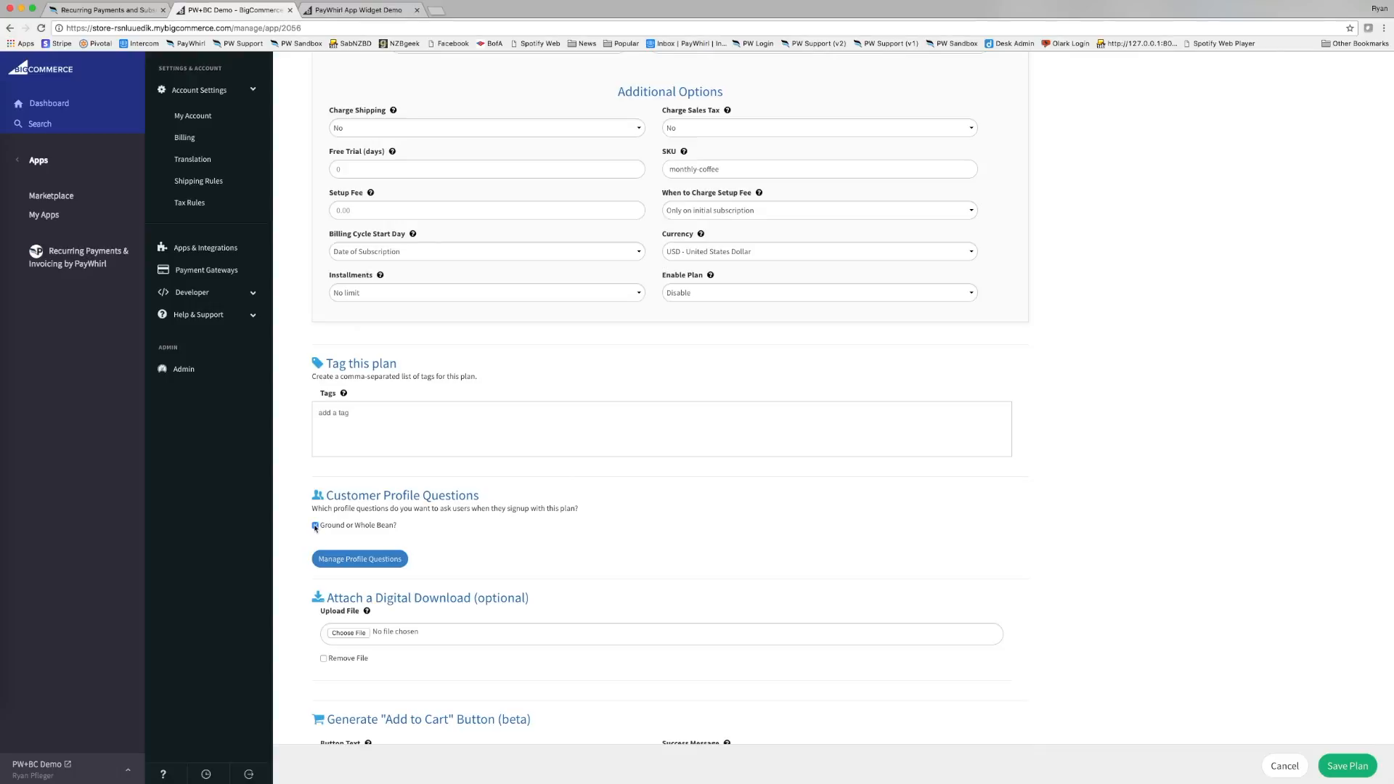
Add the 'Ground or Whole Bean?' profile question and save the Coffee Monthly plan.
left_click(315, 526)
scroll(341, 520, "up", 5)
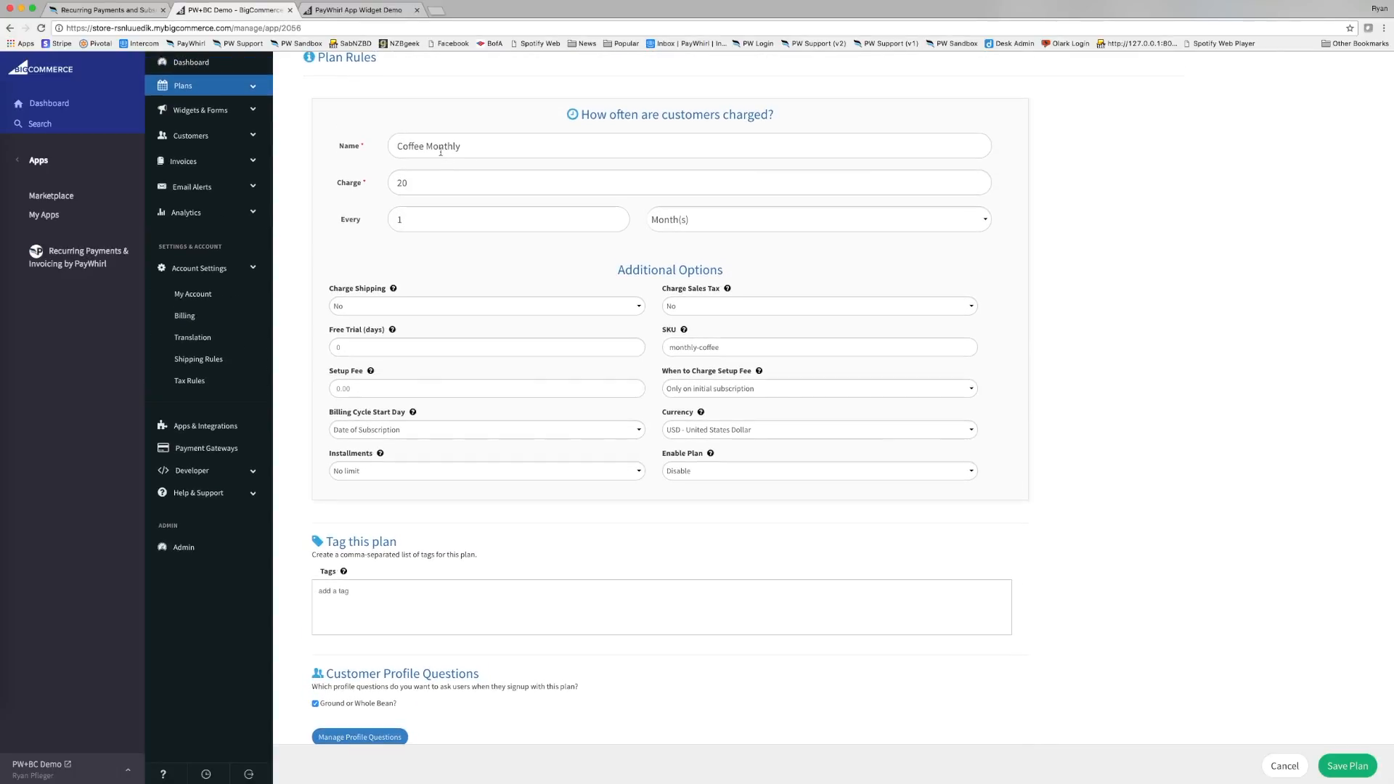
scroll(469, 408, "down", 4)
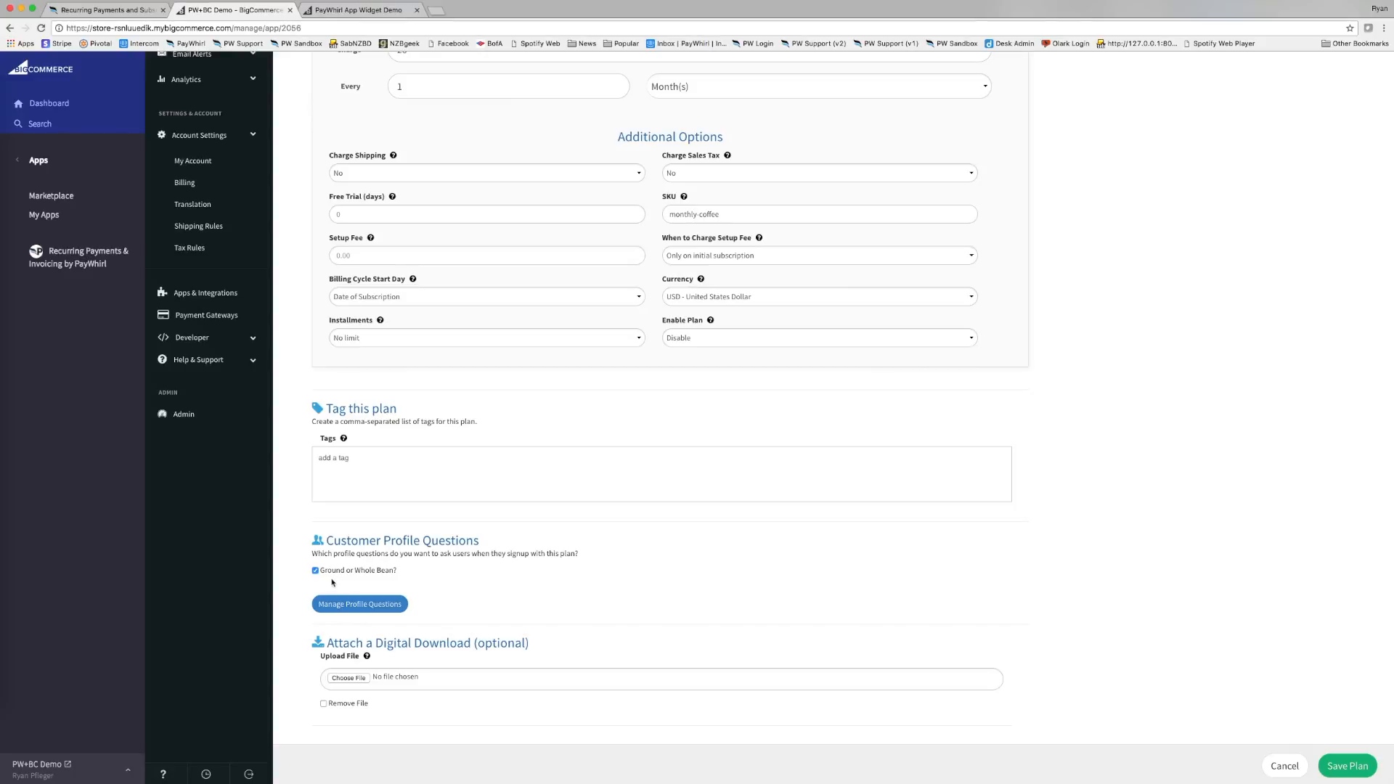
scroll(465, 577, "down", 4)
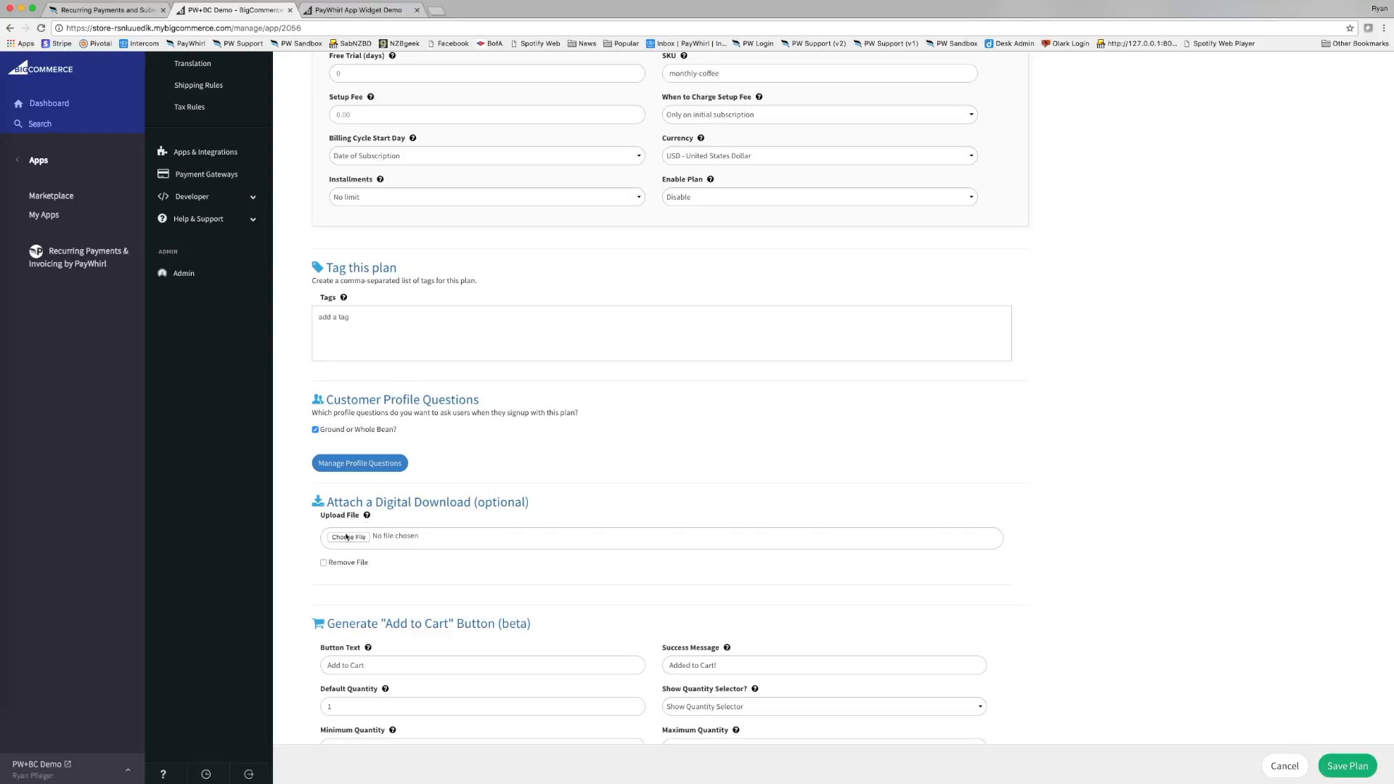
scroll(336, 538, "down", 1)
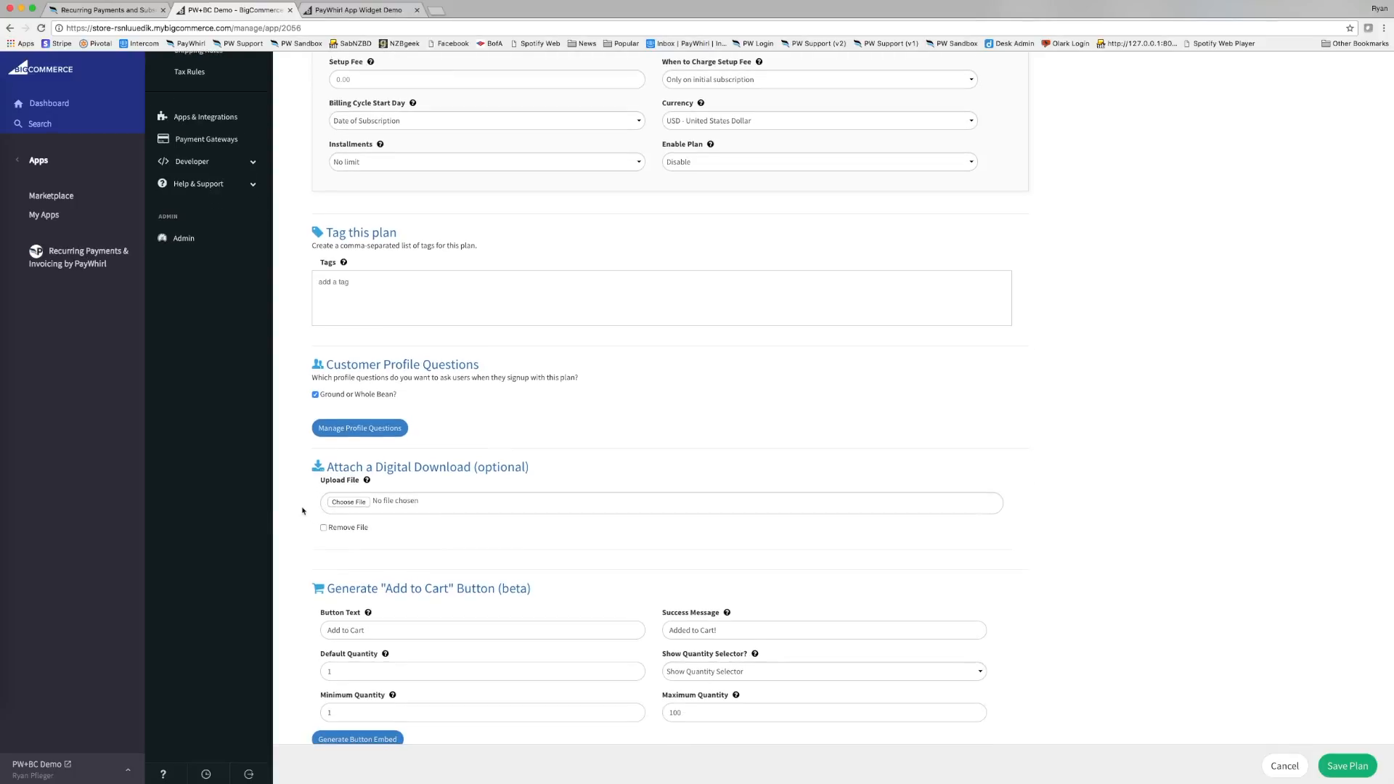
scroll(312, 509, "down", 1)
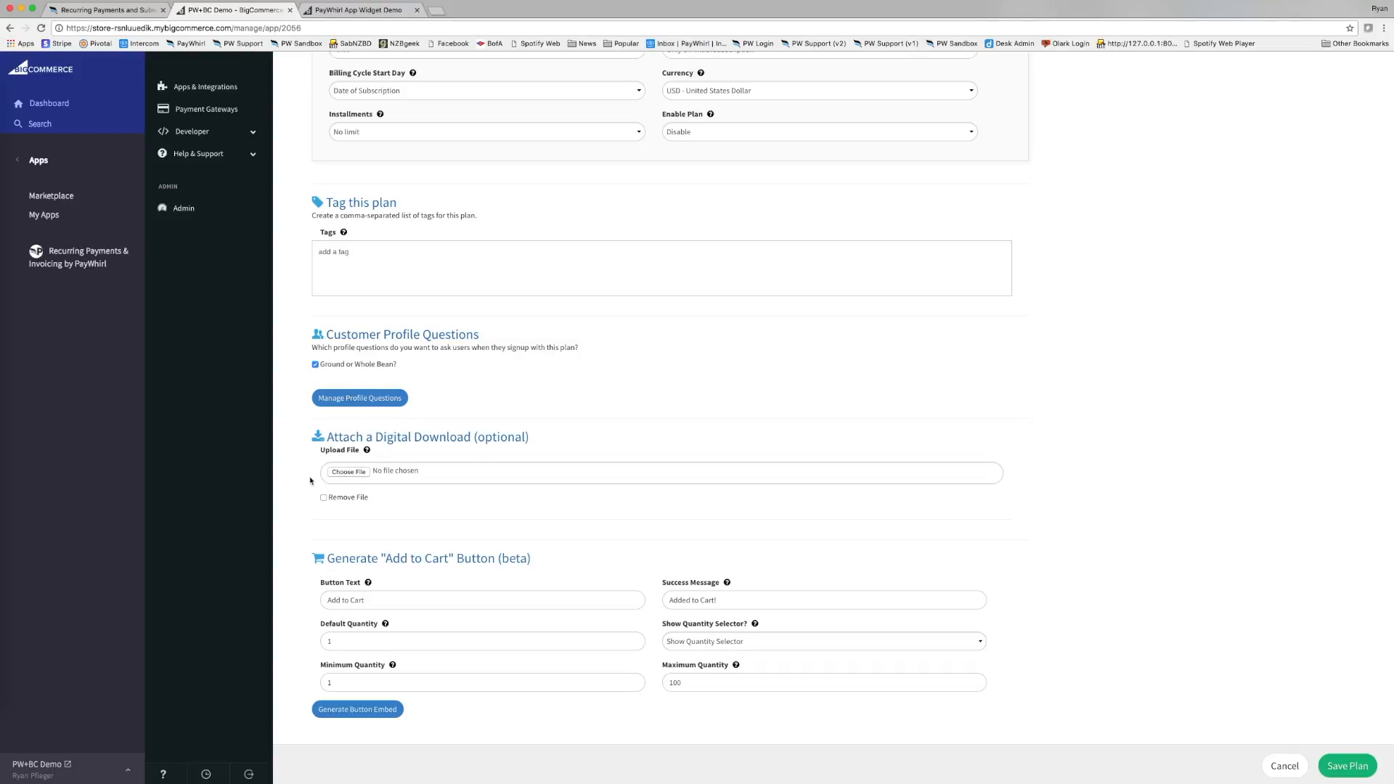
scroll(310, 481, "down", 1)
scroll(305, 472, "up", 2)
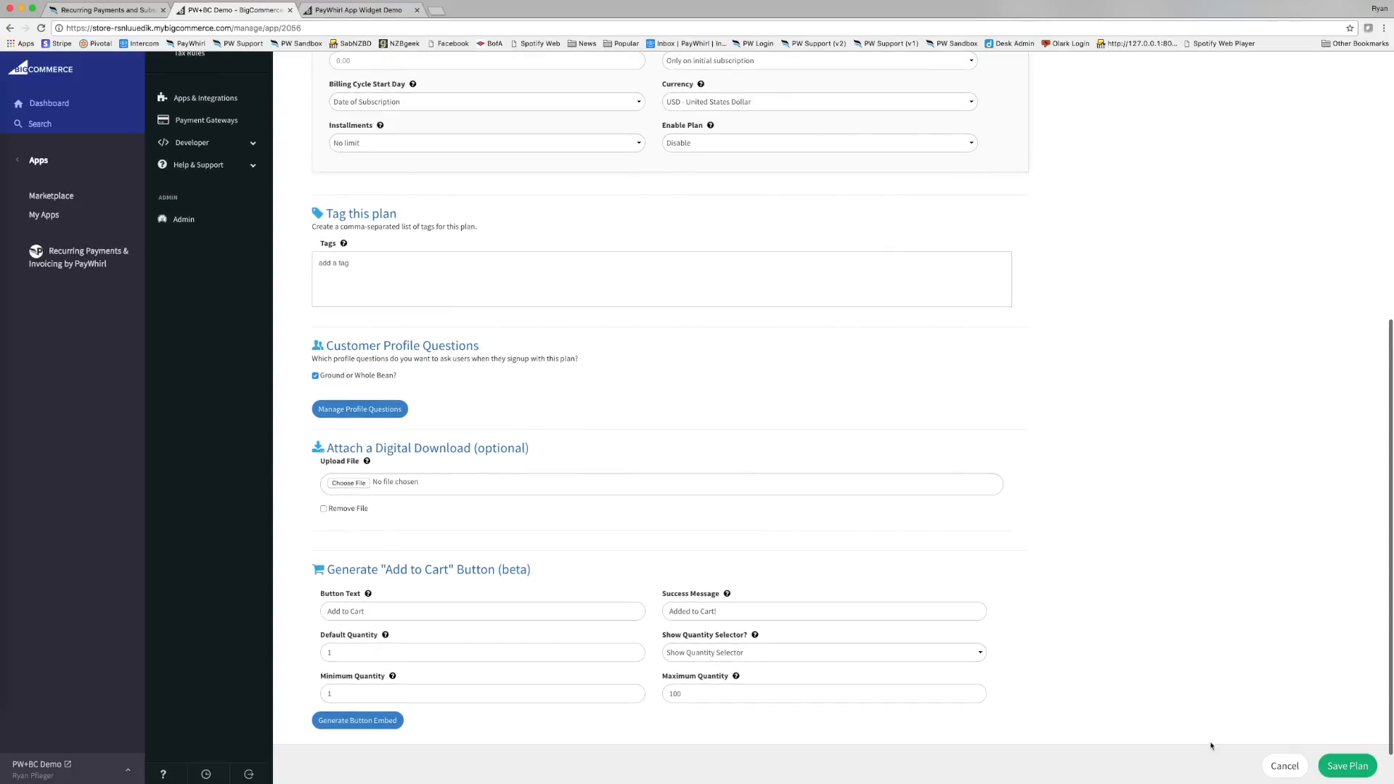
left_click(1343, 766)
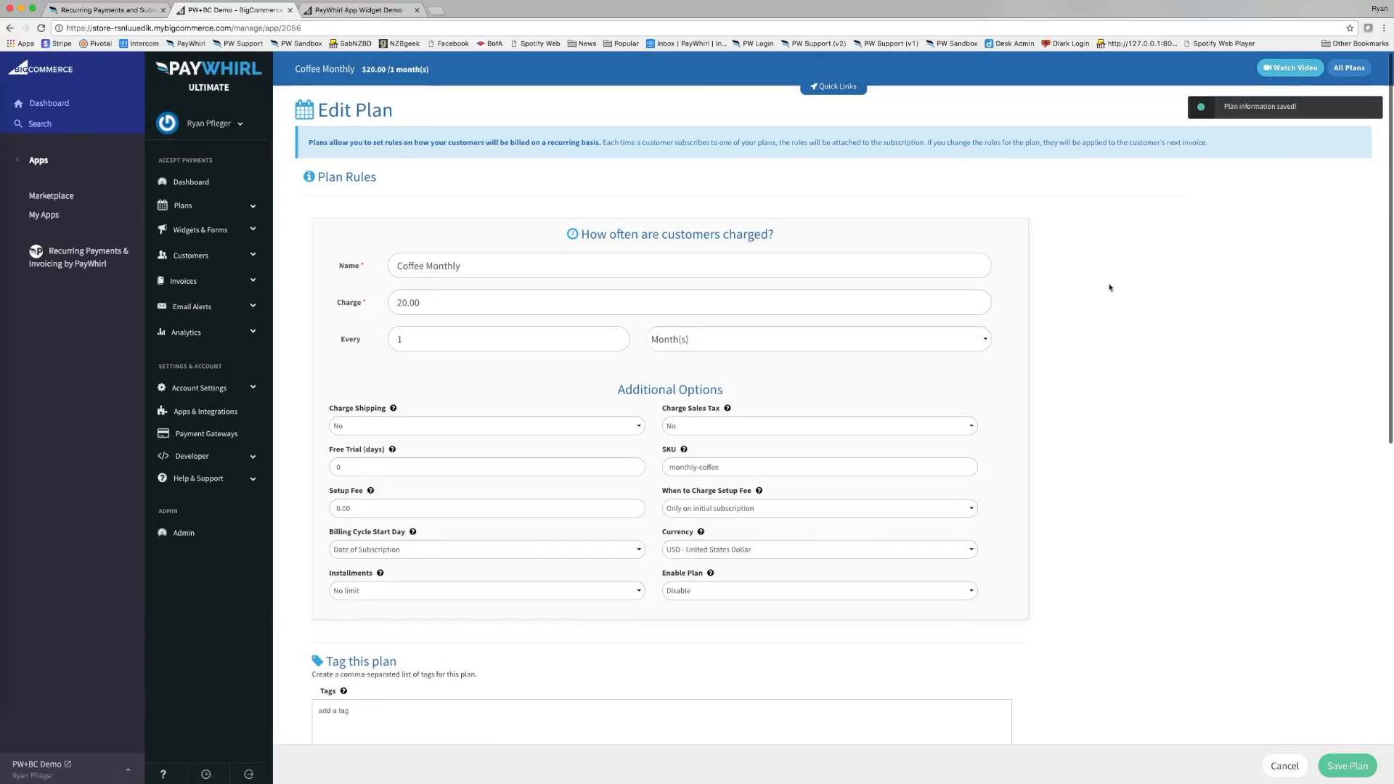
Scroll down the saved plan's Edit Plan page to the BigCommerce Settings section.
scroll(1109, 288, "down", 5)
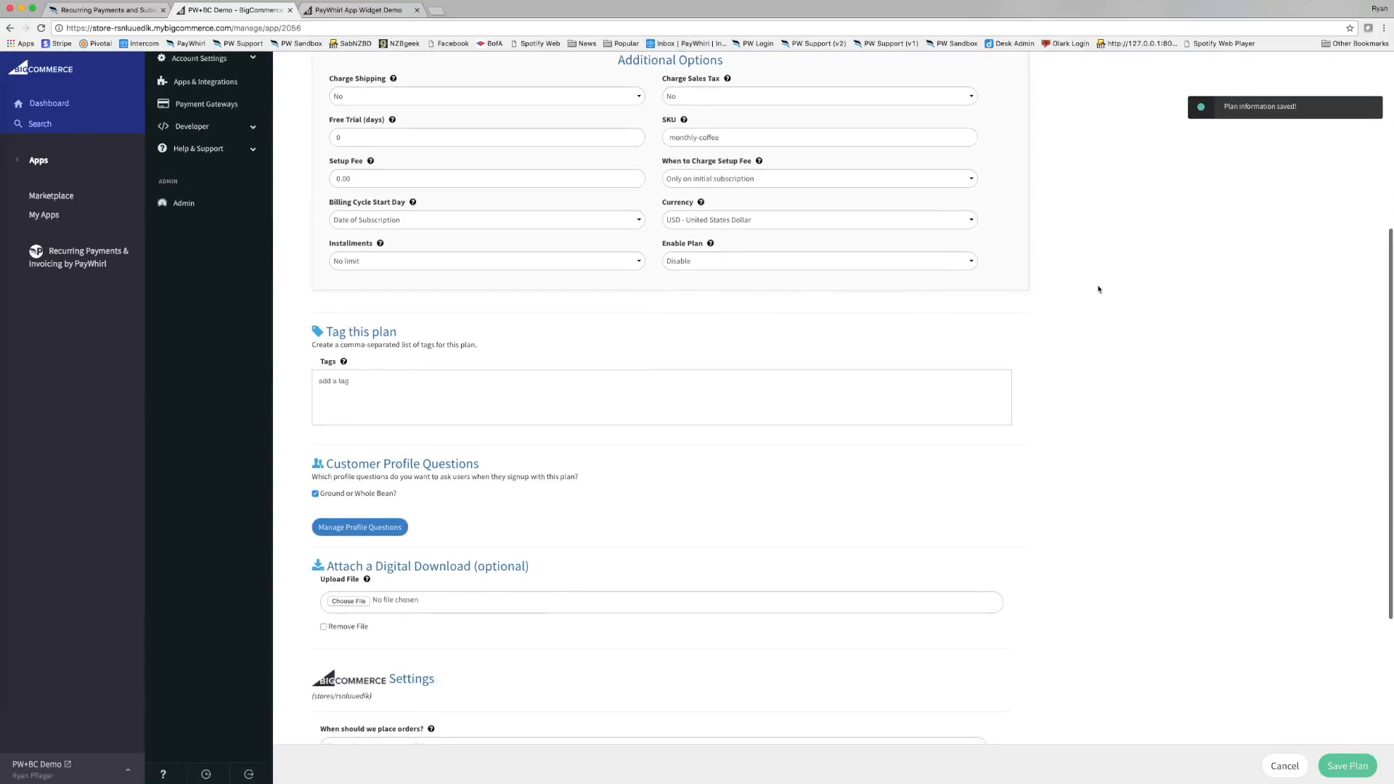
scroll(1099, 288, "down", 4)
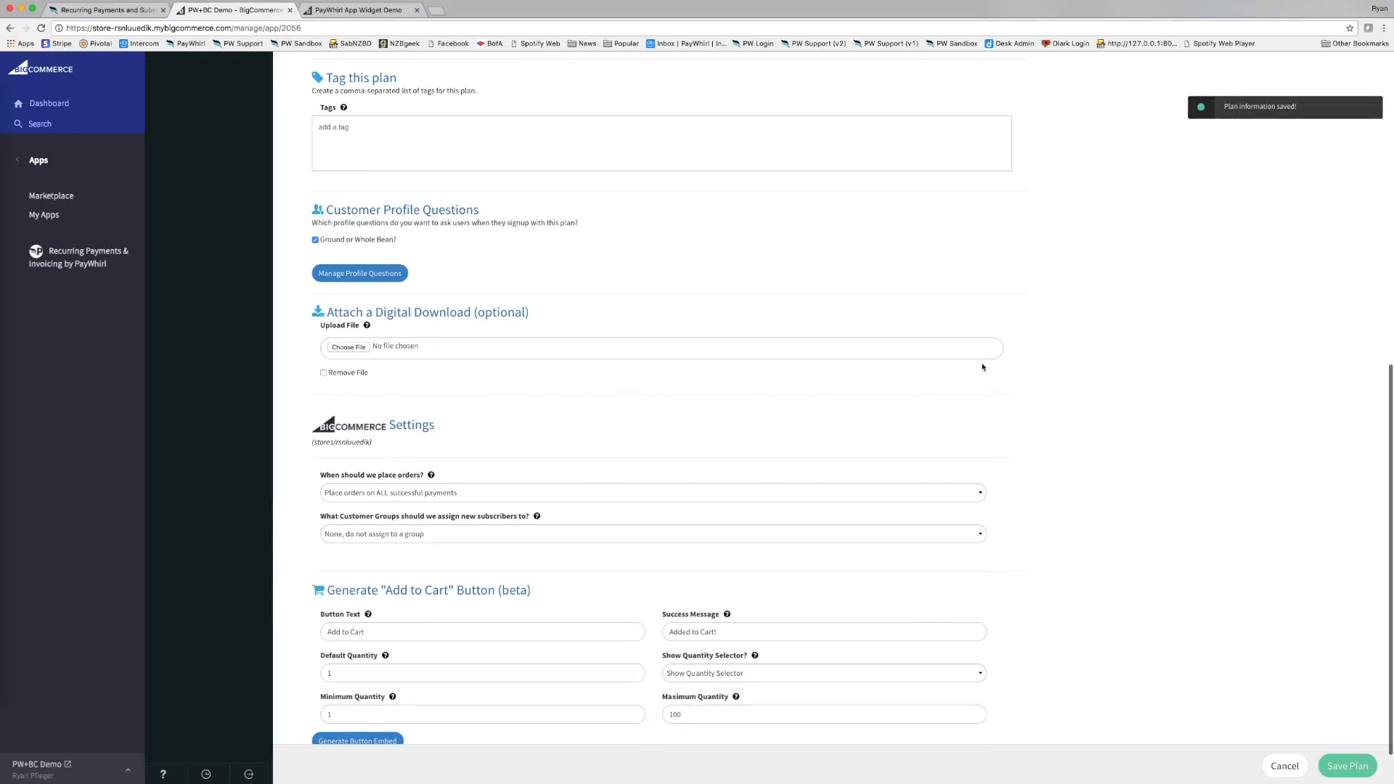
scroll(762, 436, "down", 1)
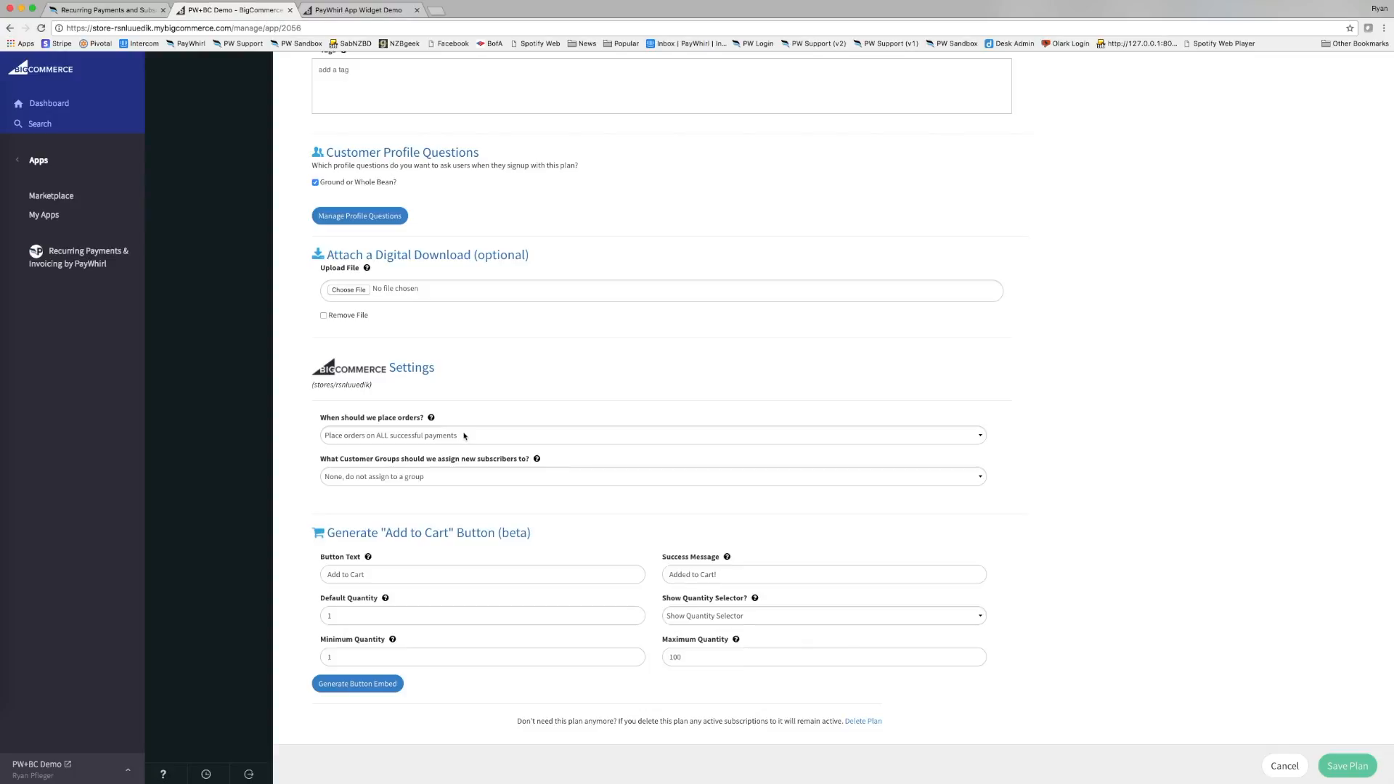
left_click(378, 442)
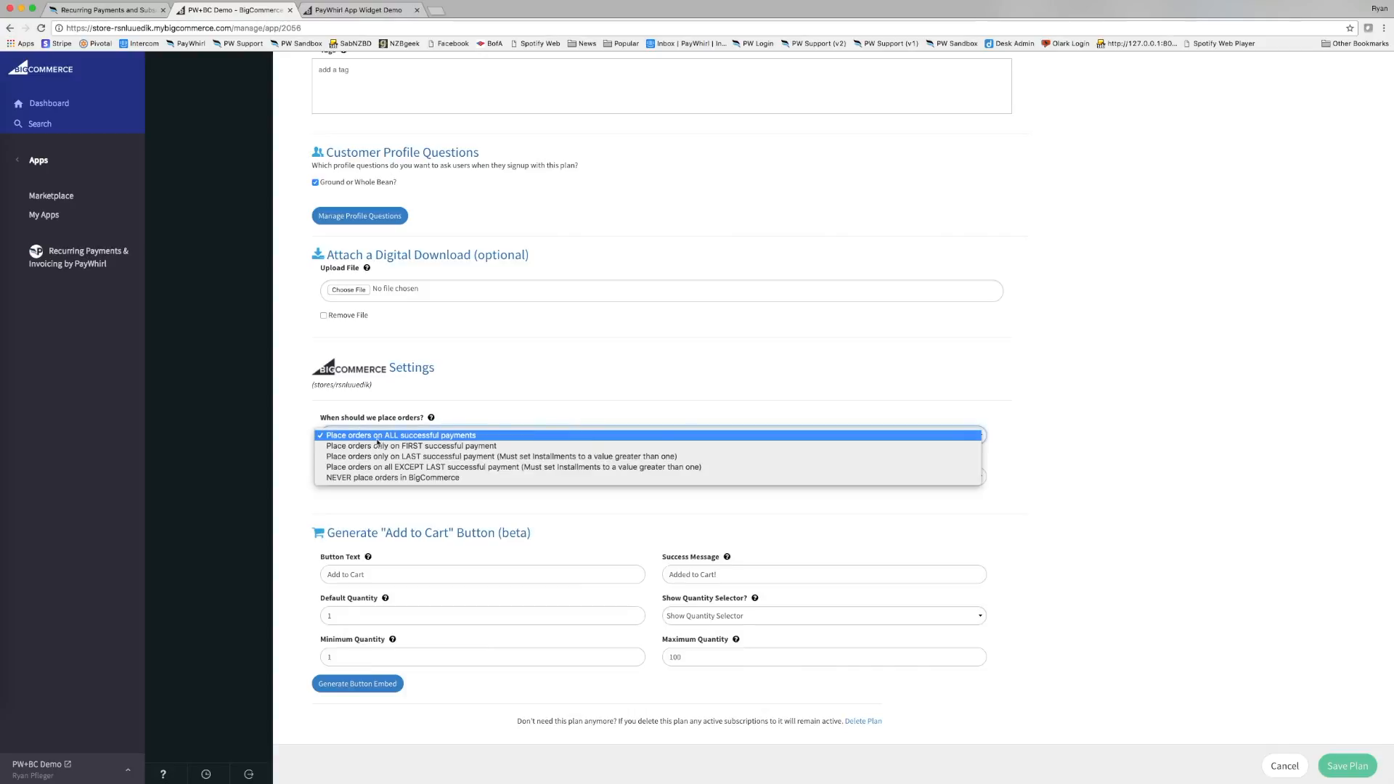
left_click(510, 437)
left_click(508, 438)
left_click(498, 436)
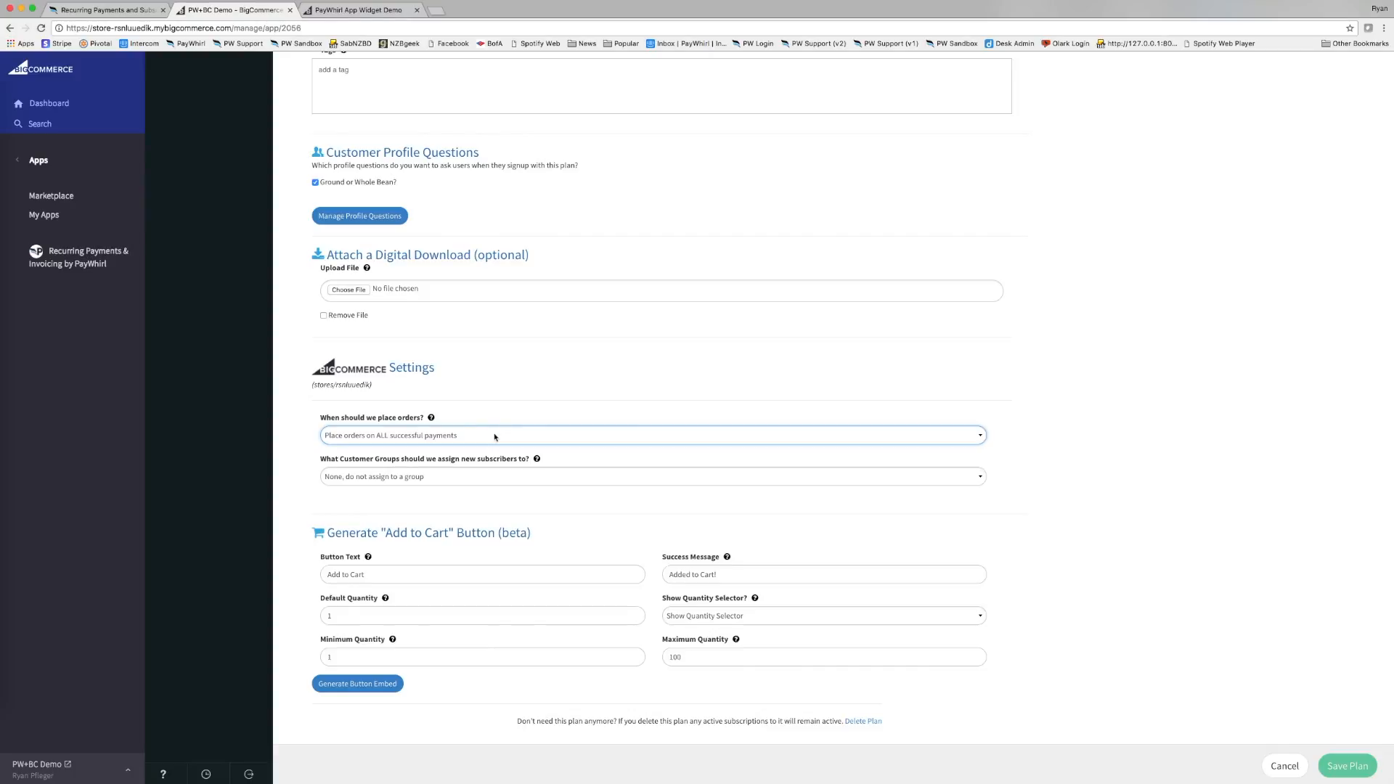
left_click(494, 436)
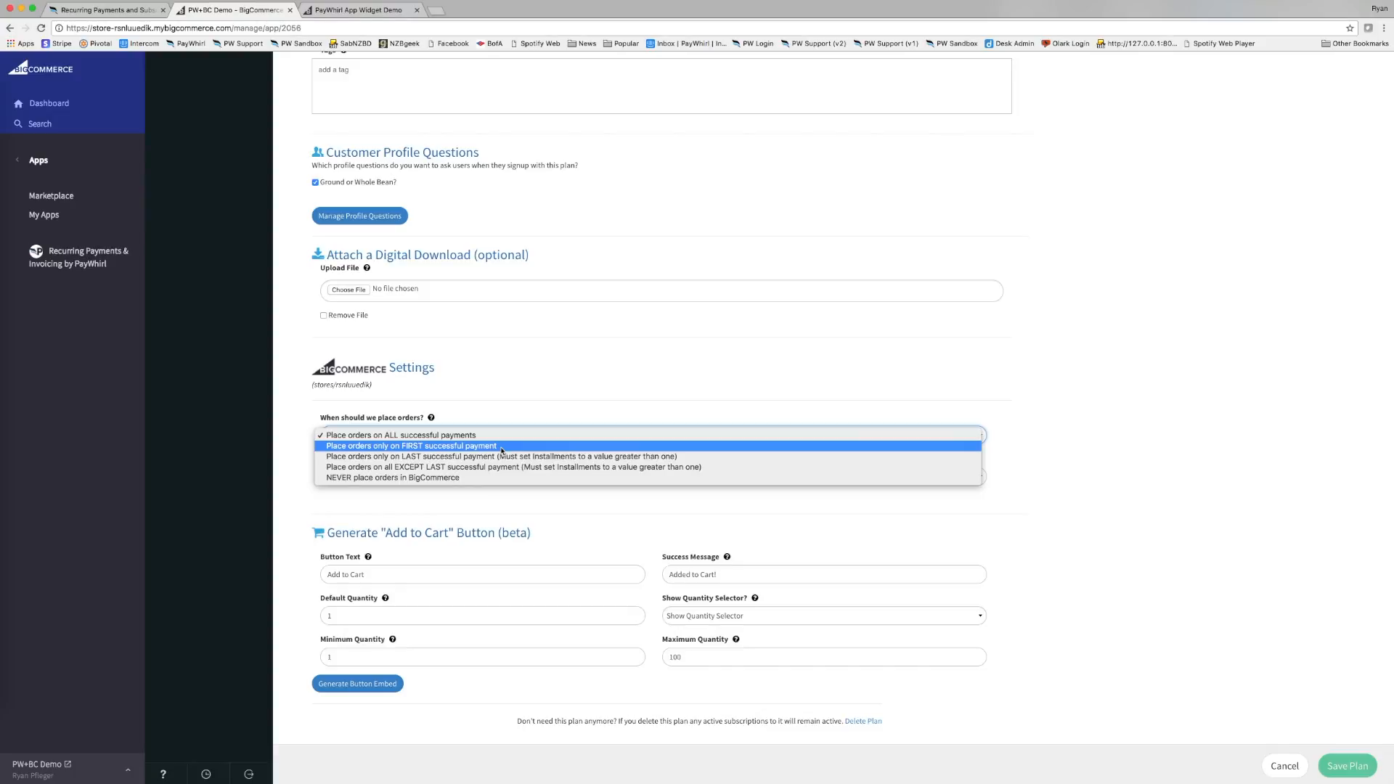
left_click(501, 435)
left_click(508, 435)
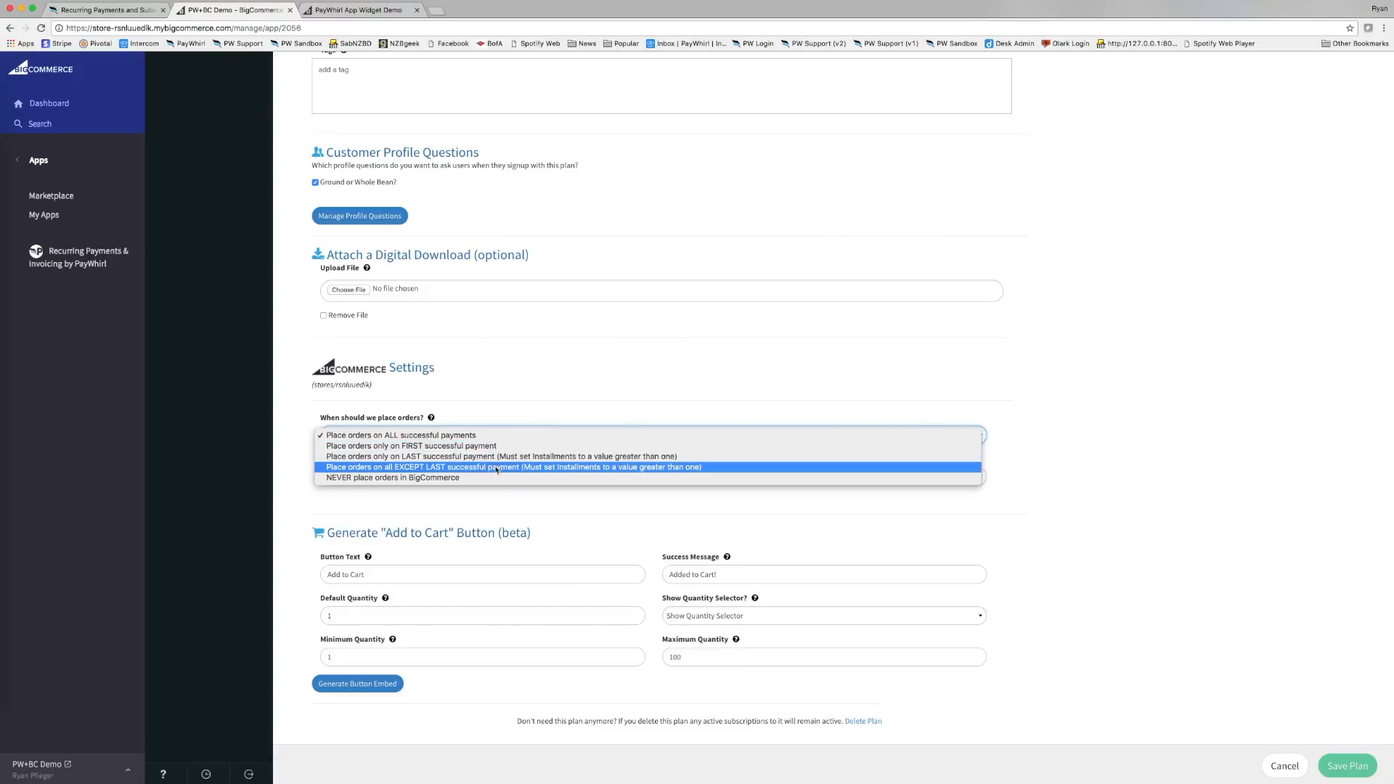
left_click(549, 392)
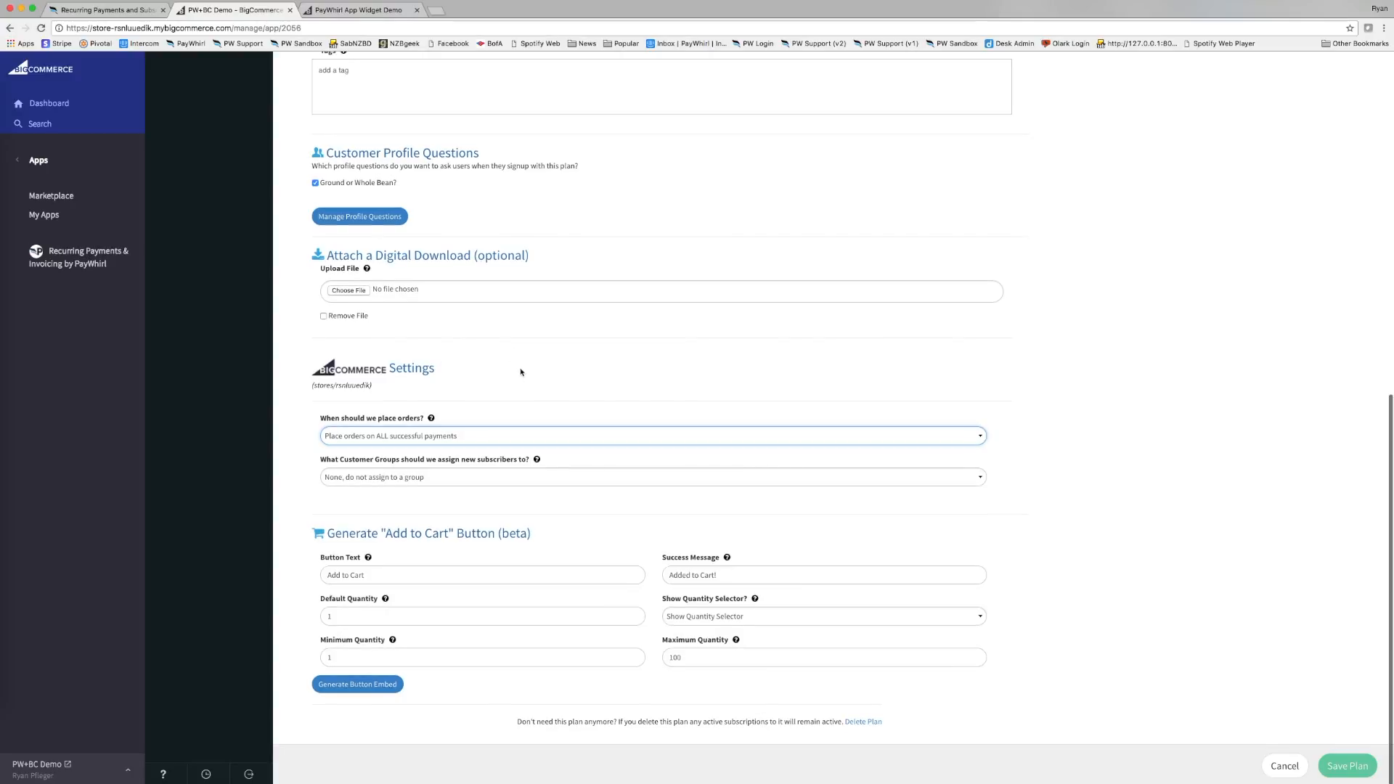
scroll(517, 374, "up", 1)
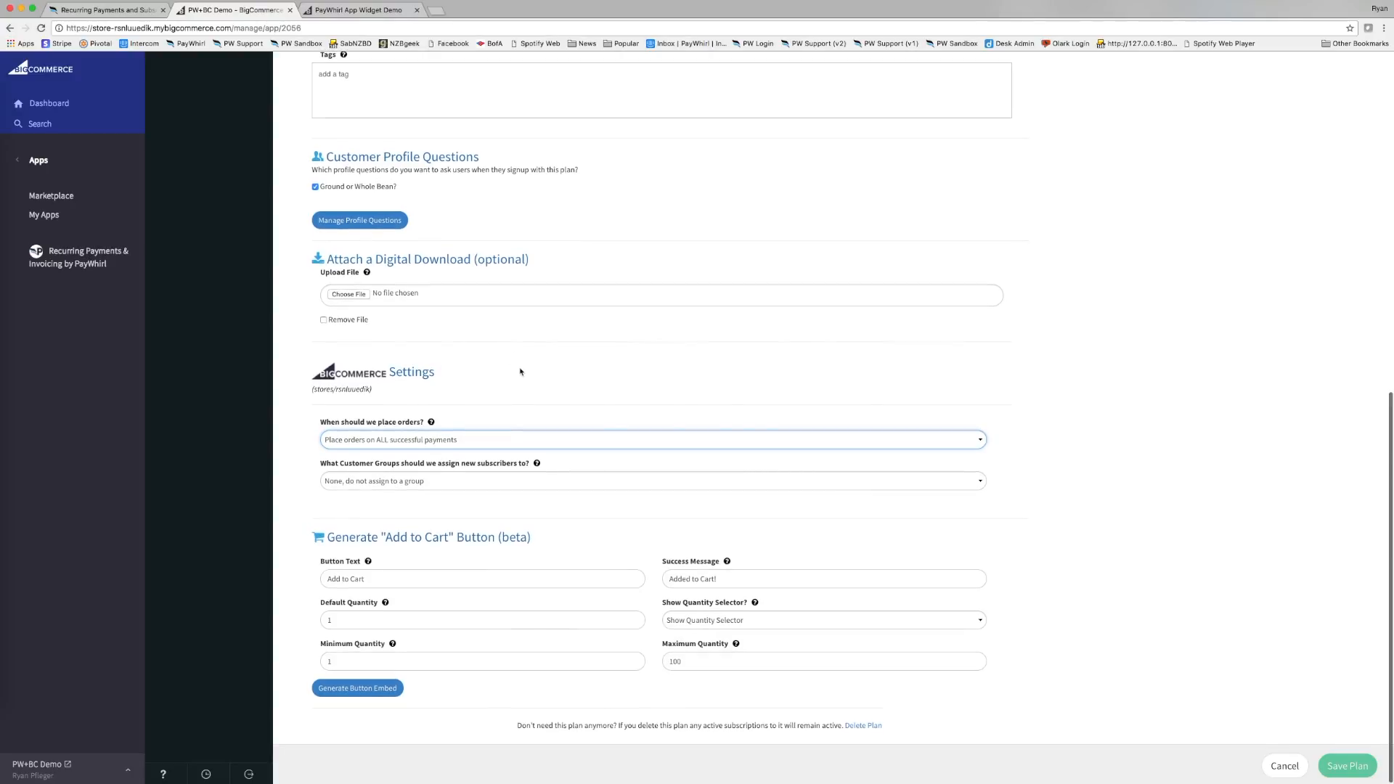
left_click(472, 407)
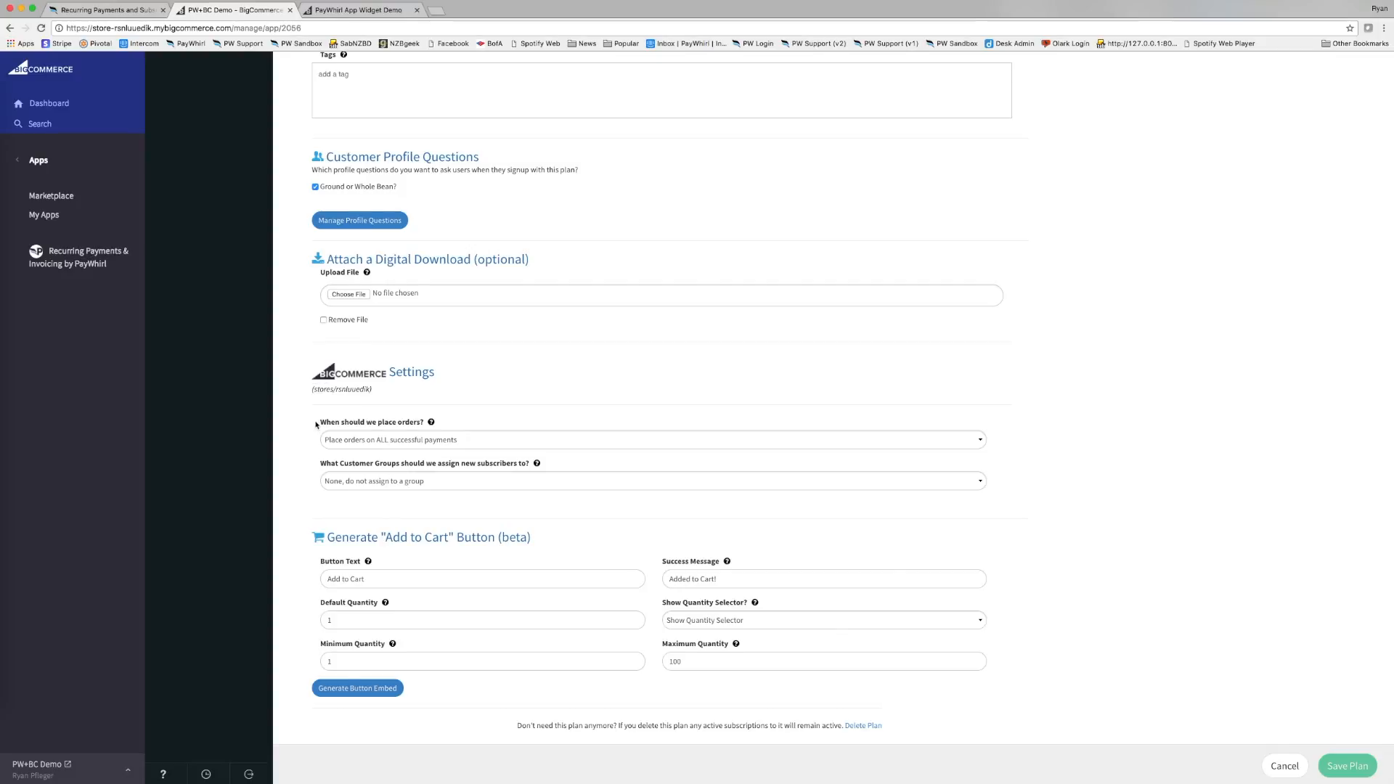
Keep orders placed on all successful payments and bring up the 'What Customer Groups' choices.
left_click_drag(316, 425, 426, 422)
scroll(375, 419, "down", 1)
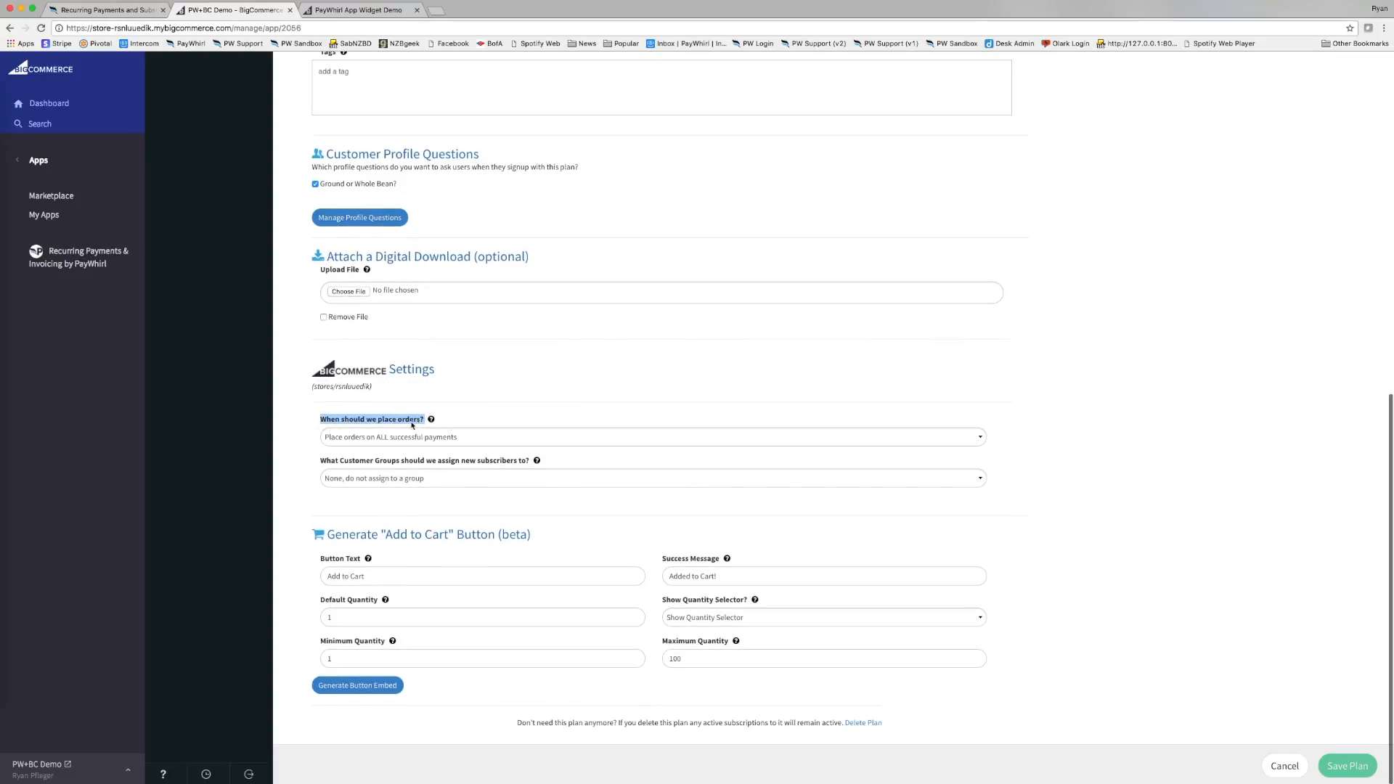
left_click(367, 411)
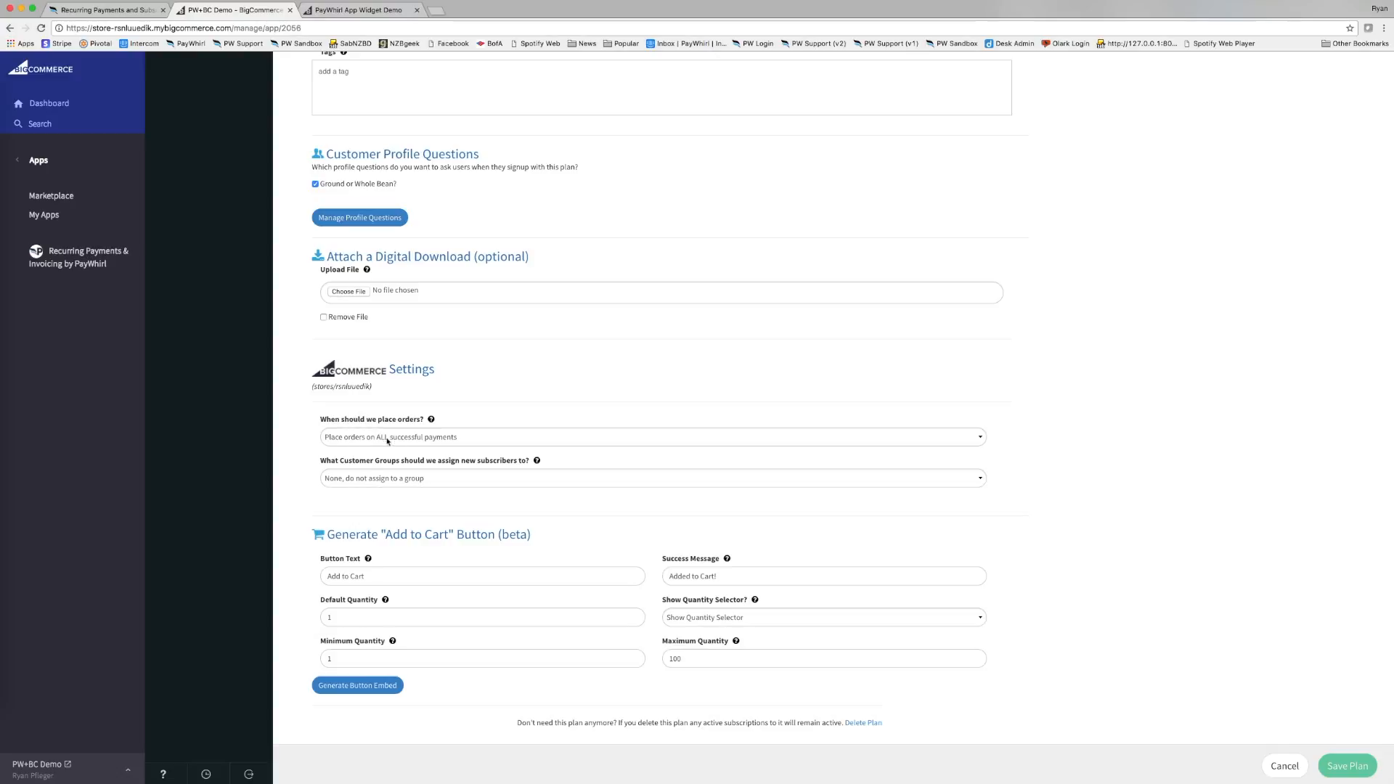
left_click(411, 437)
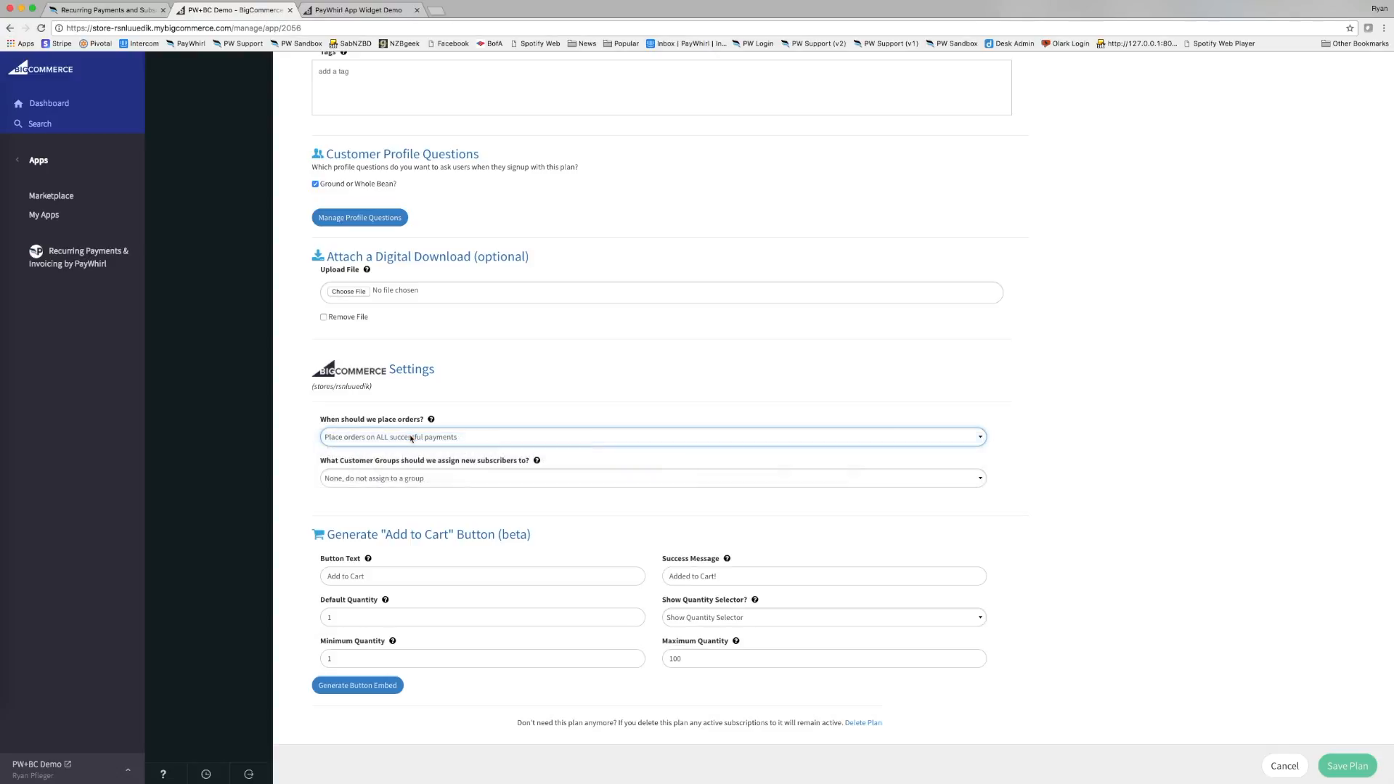
left_click(435, 438)
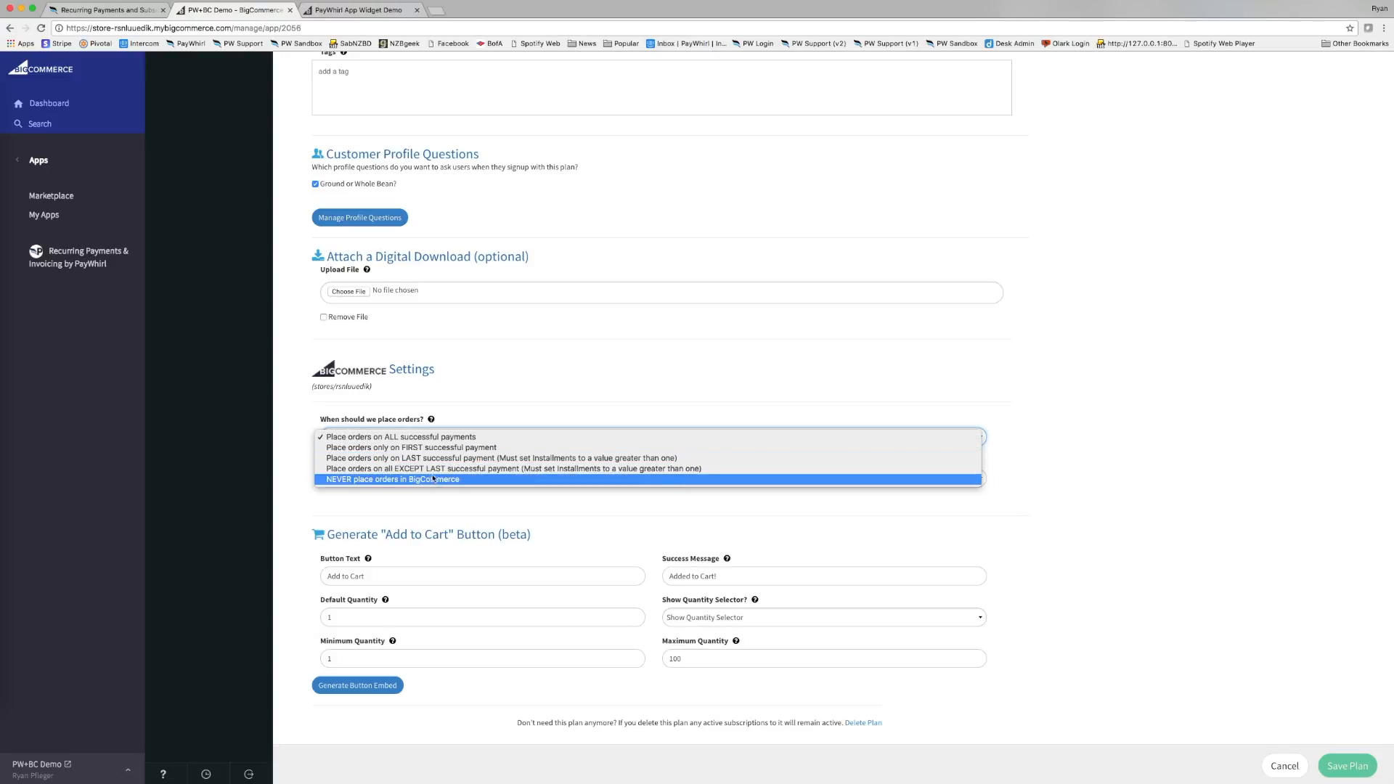
left_click(455, 426)
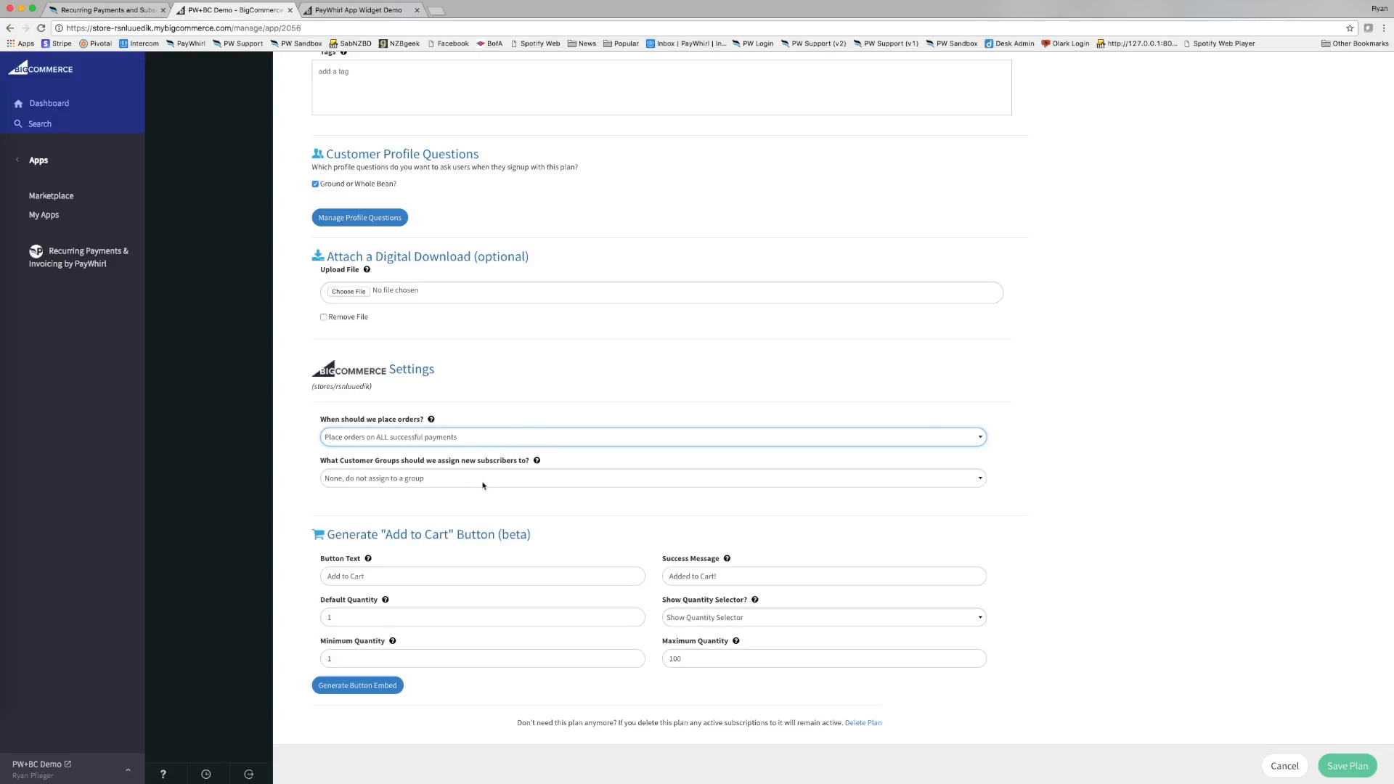
left_click(446, 479)
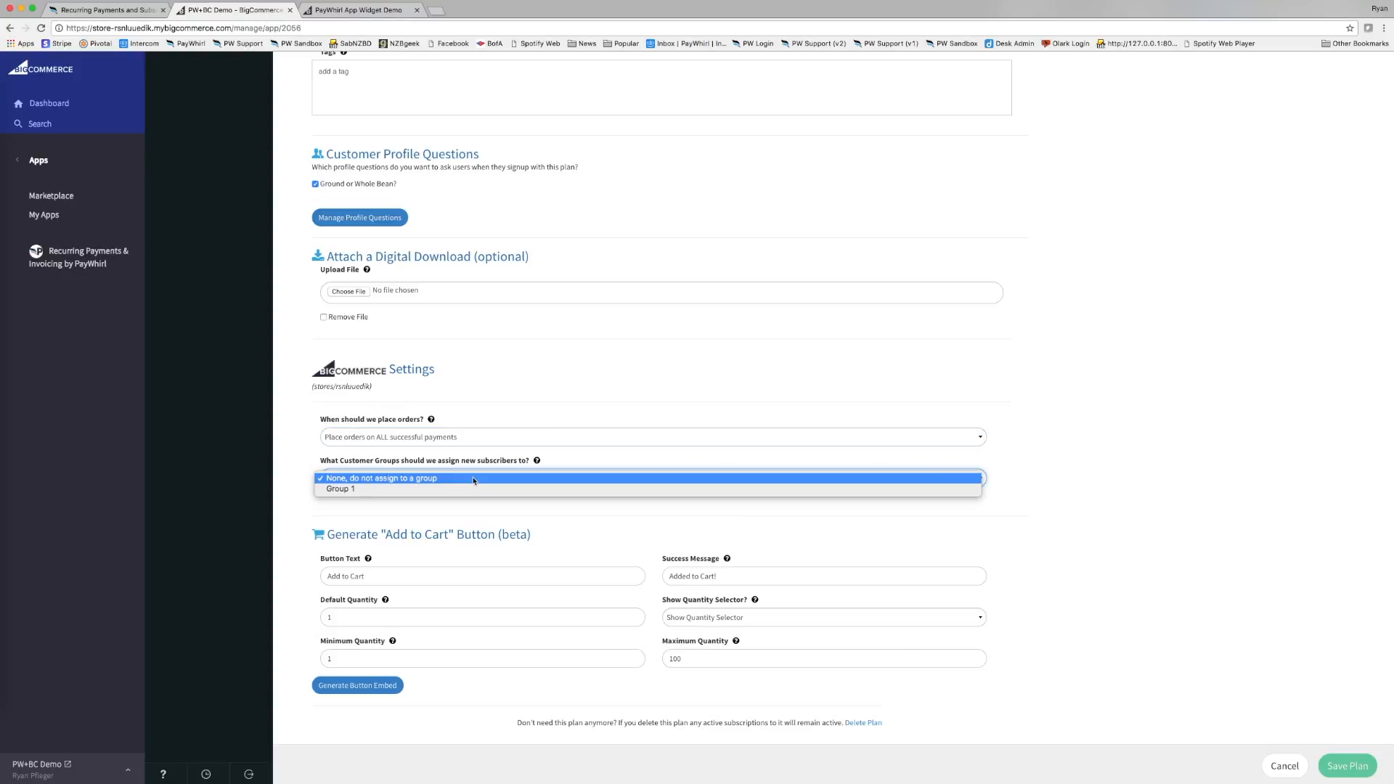
Choose Group 1 for new Coffee Monthly subscribers and save the plan again.
left_click(381, 478)
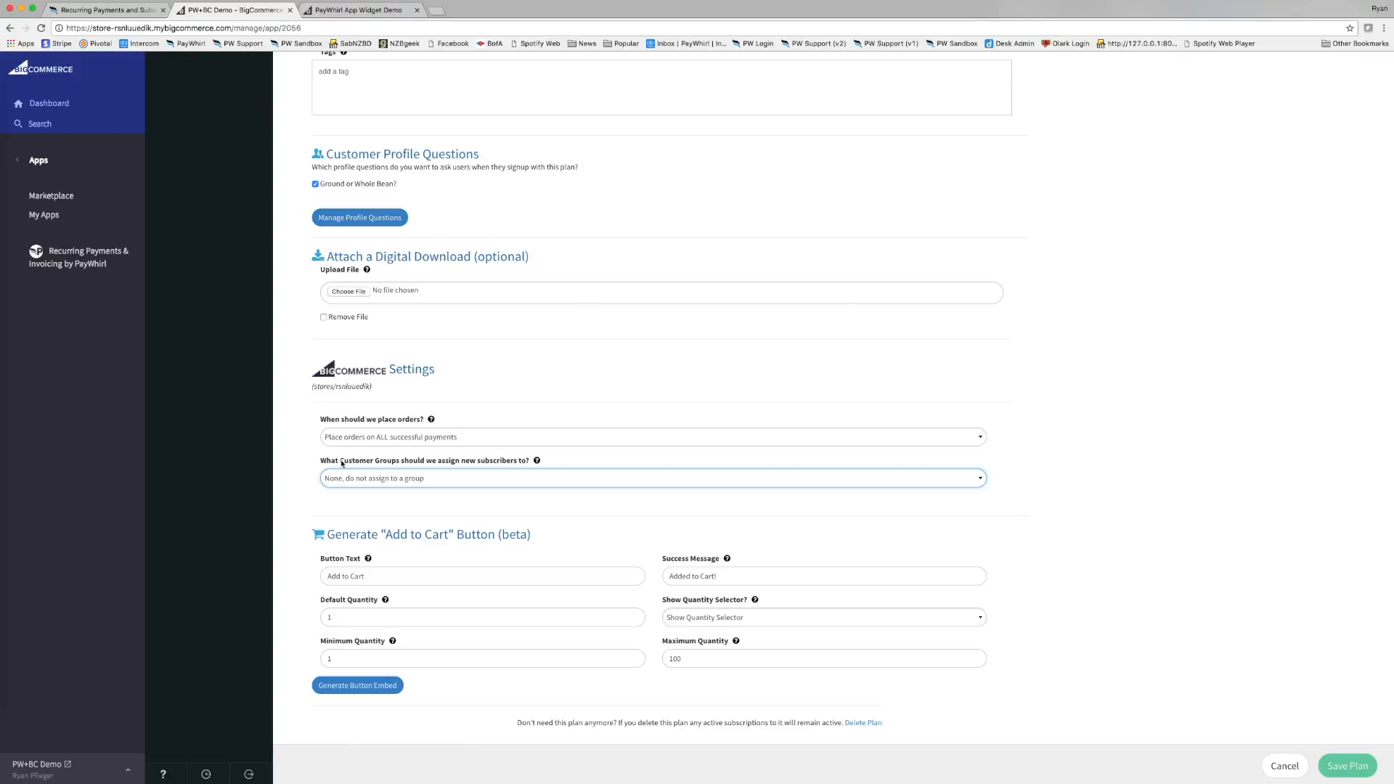
left_click(345, 477)
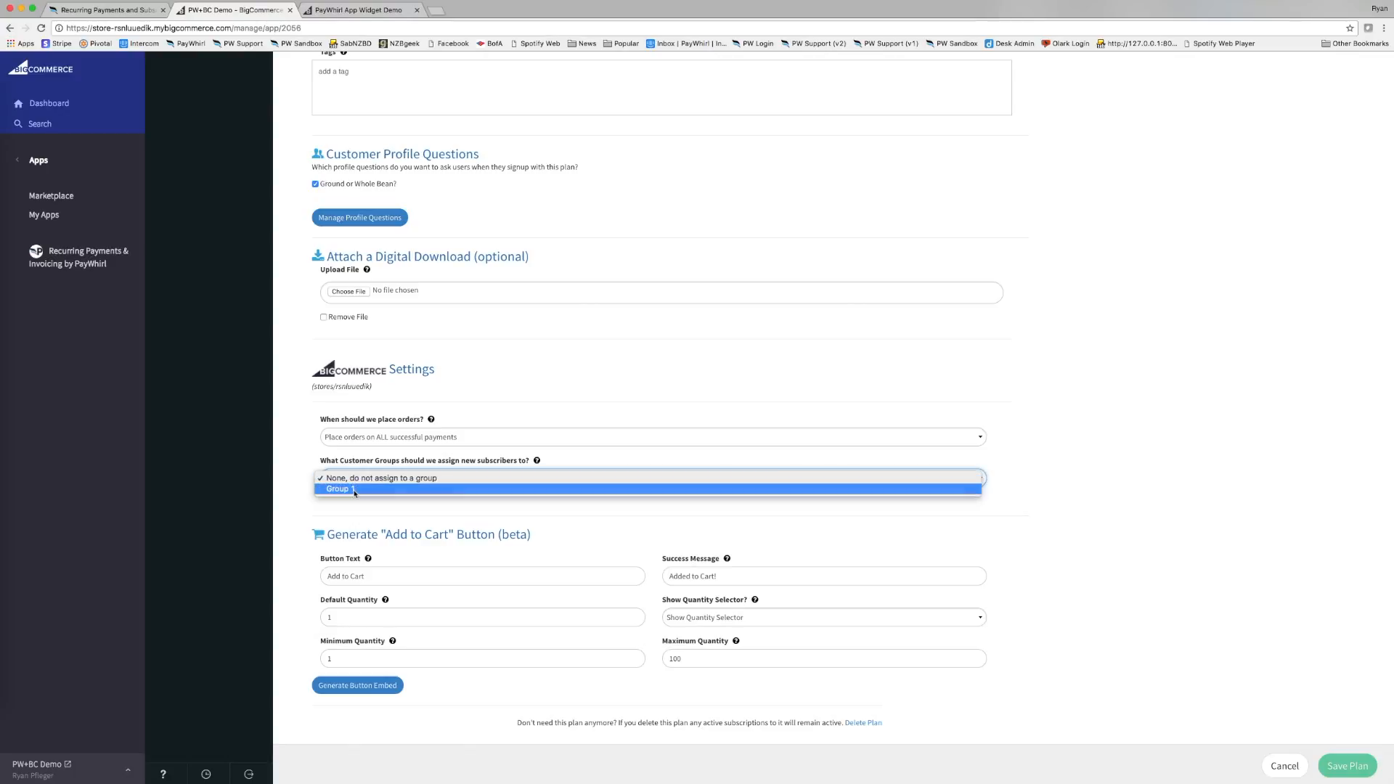
left_click(355, 490)
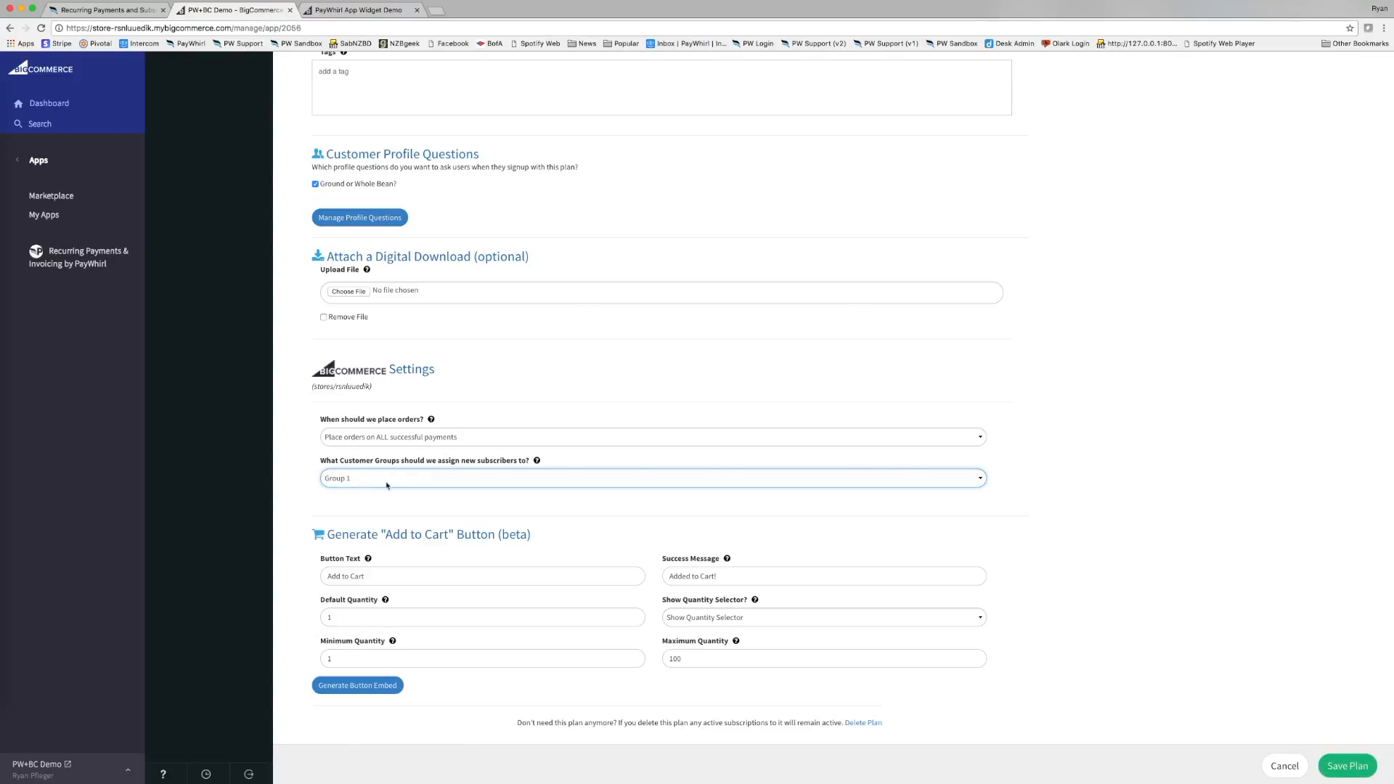
left_click(1349, 766)
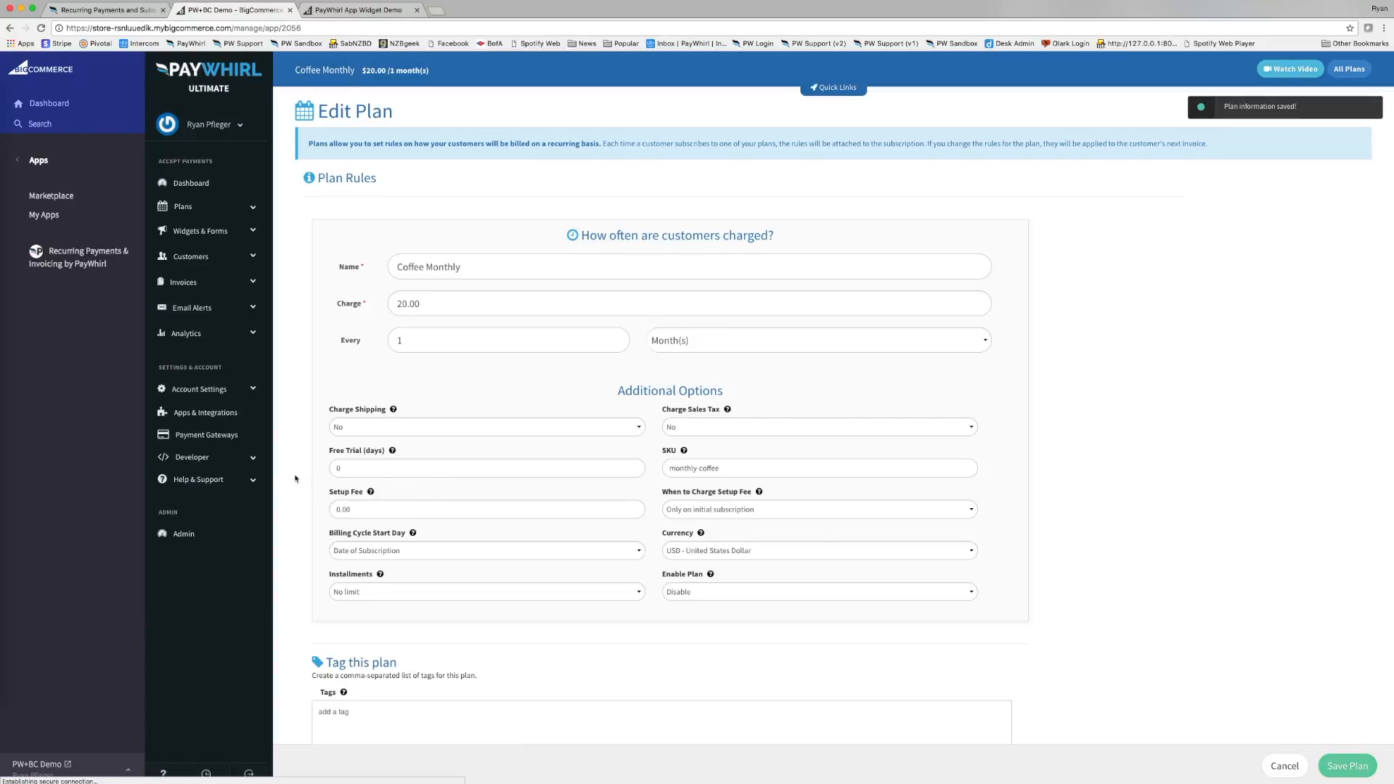
scroll(297, 479, "down", 5)
scroll(297, 478, "down", 3)
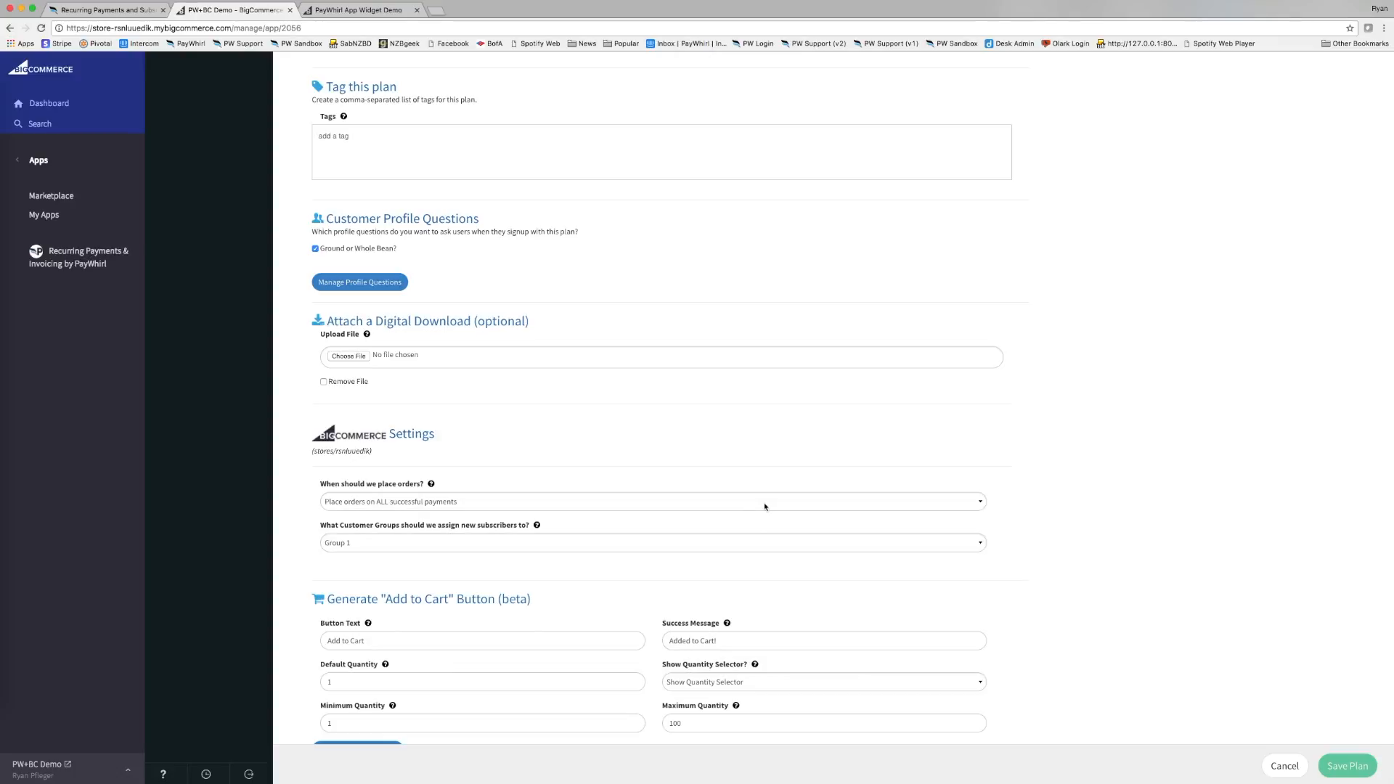
scroll(767, 513, "up", 6)
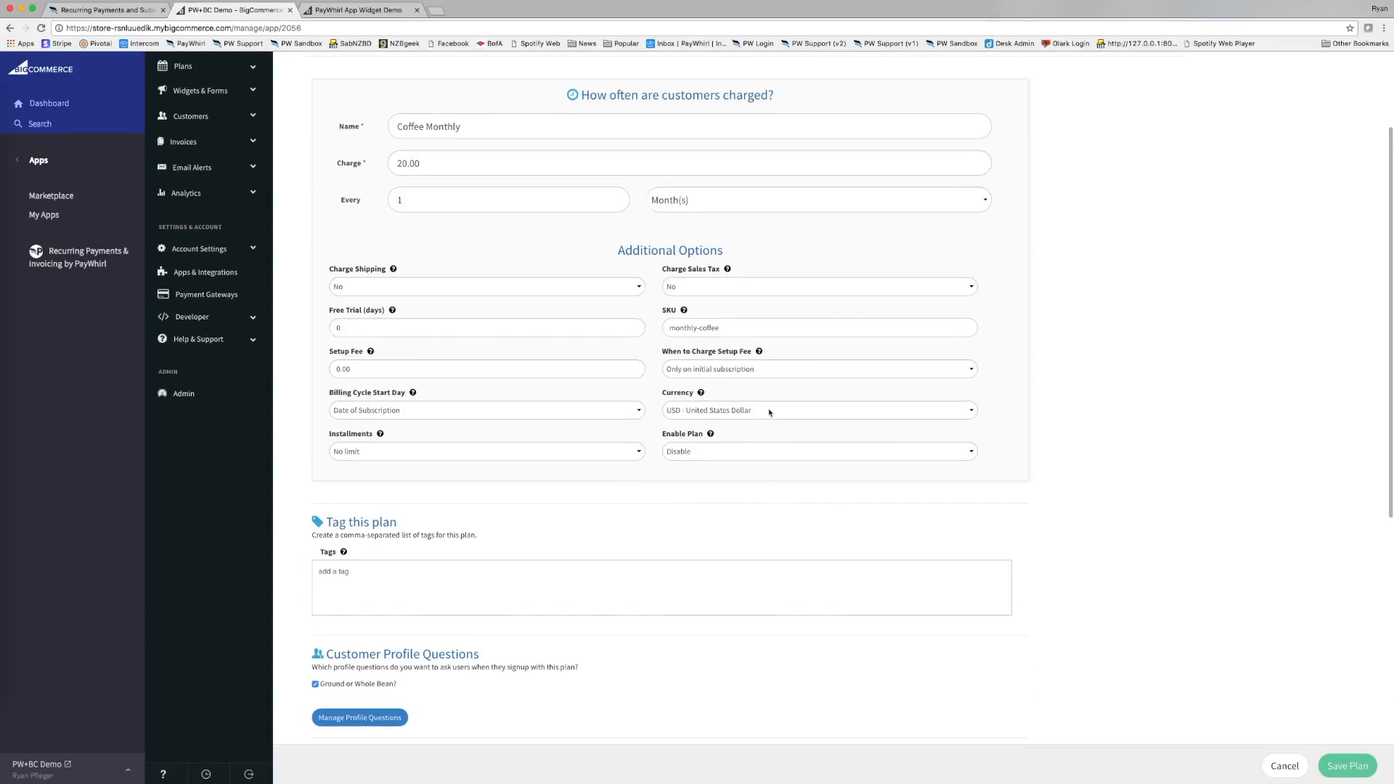
scroll(770, 410, "up", 2)
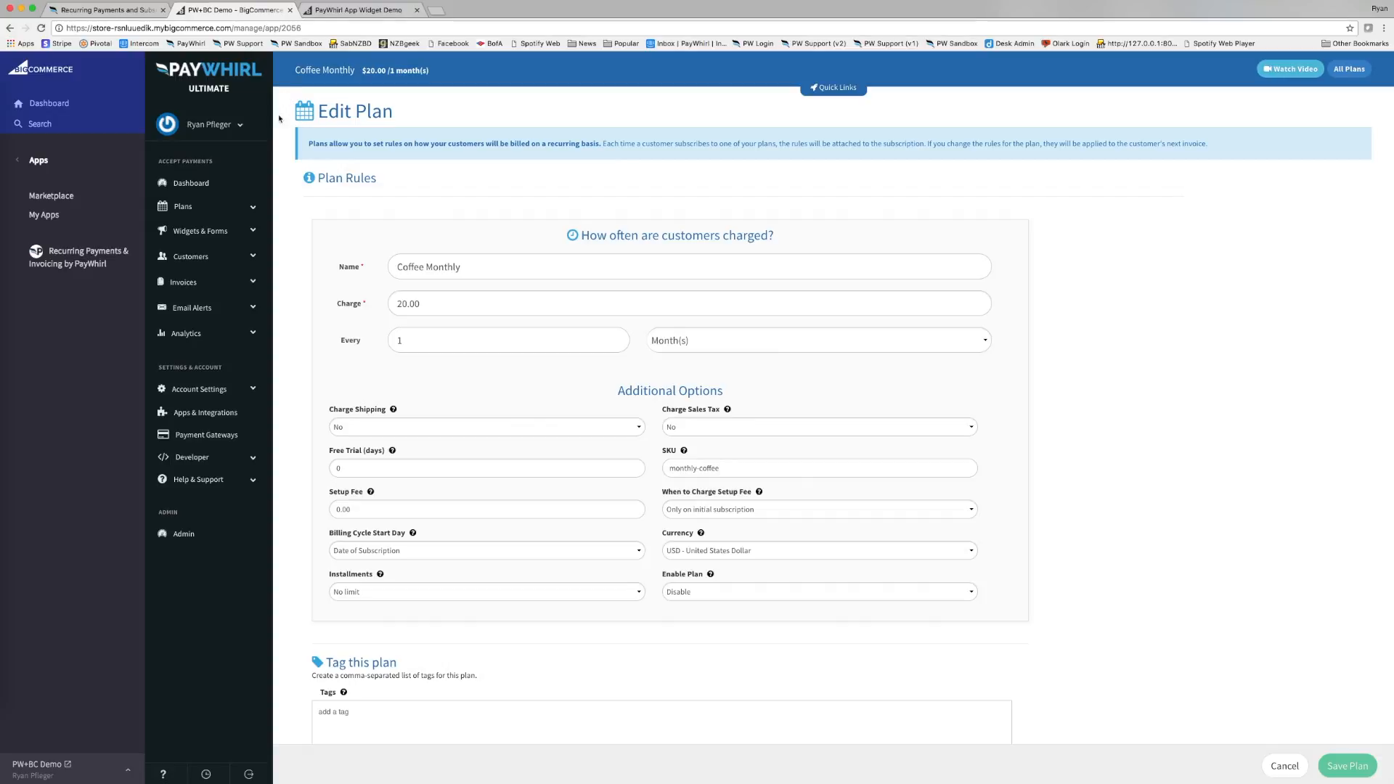
Go to Plans > Manage Plans to view all ten subscription plans.
left_click(216, 229)
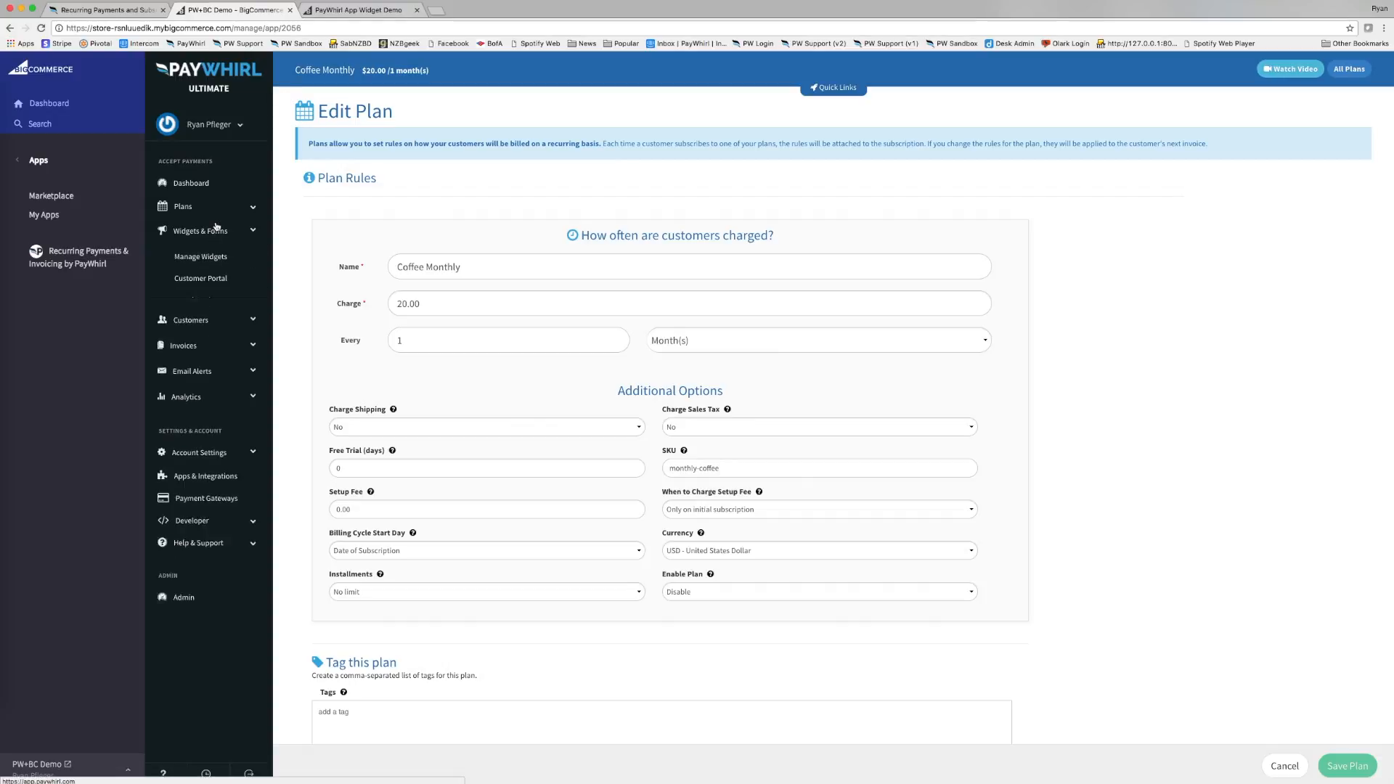
left_click(211, 208)
left_click(201, 254)
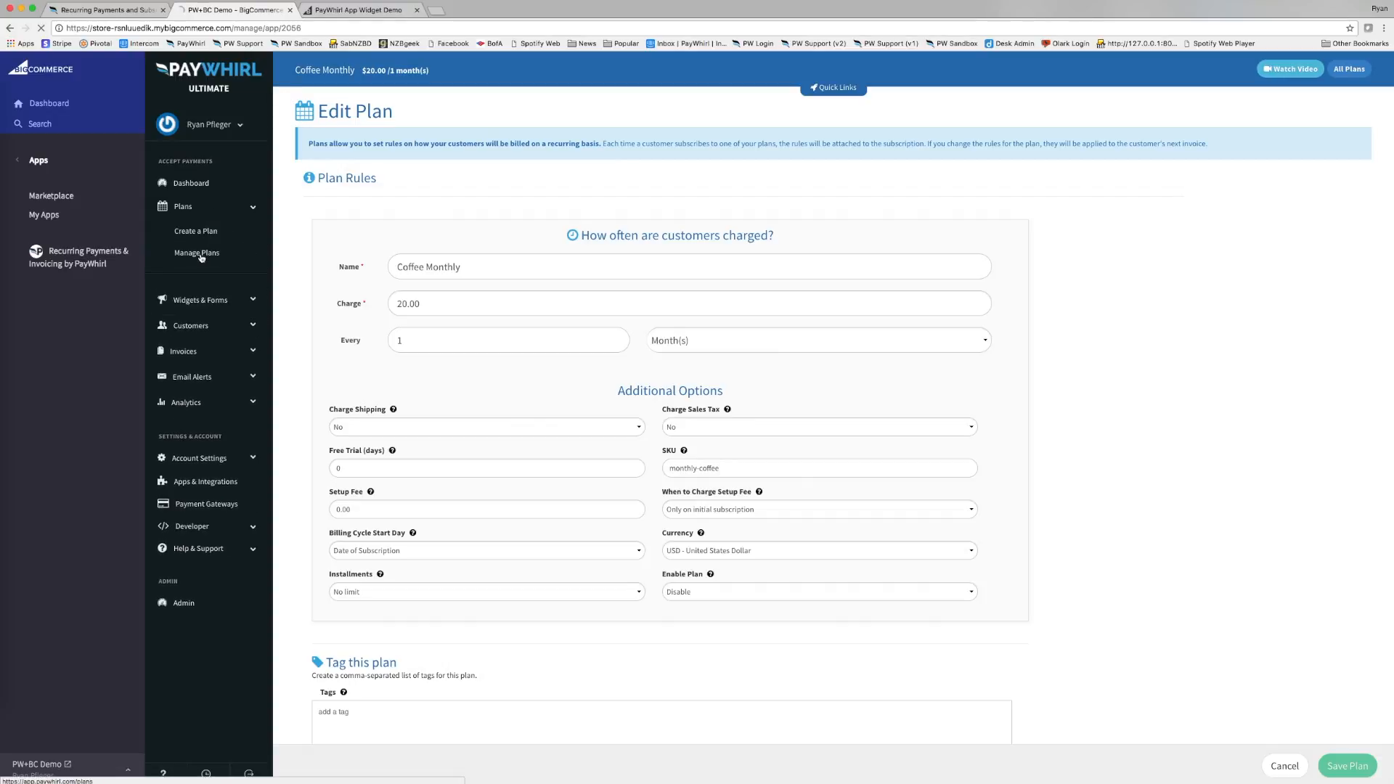
scroll(363, 451, "down", 2)
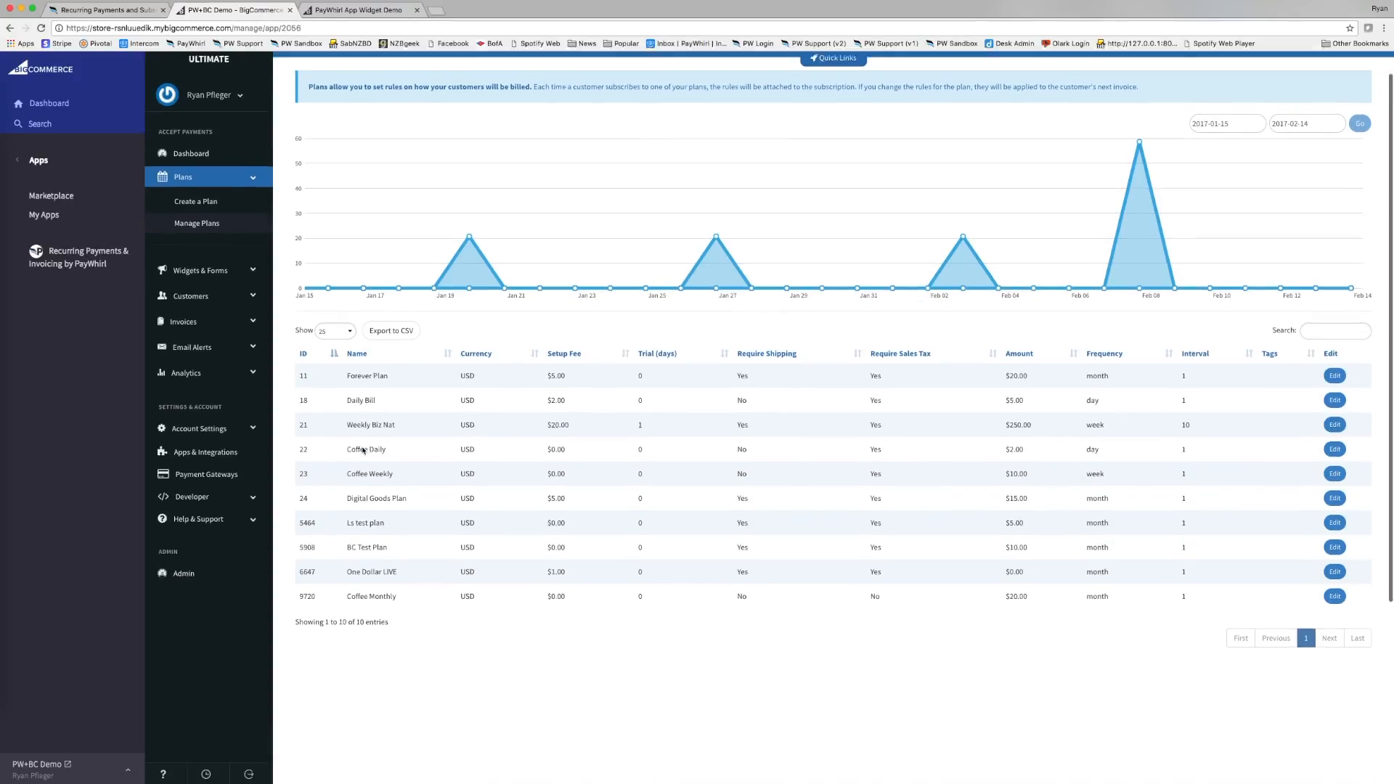
scroll(363, 450, "down", 2)
left_click_drag(297, 551, 929, 559)
left_click(936, 587)
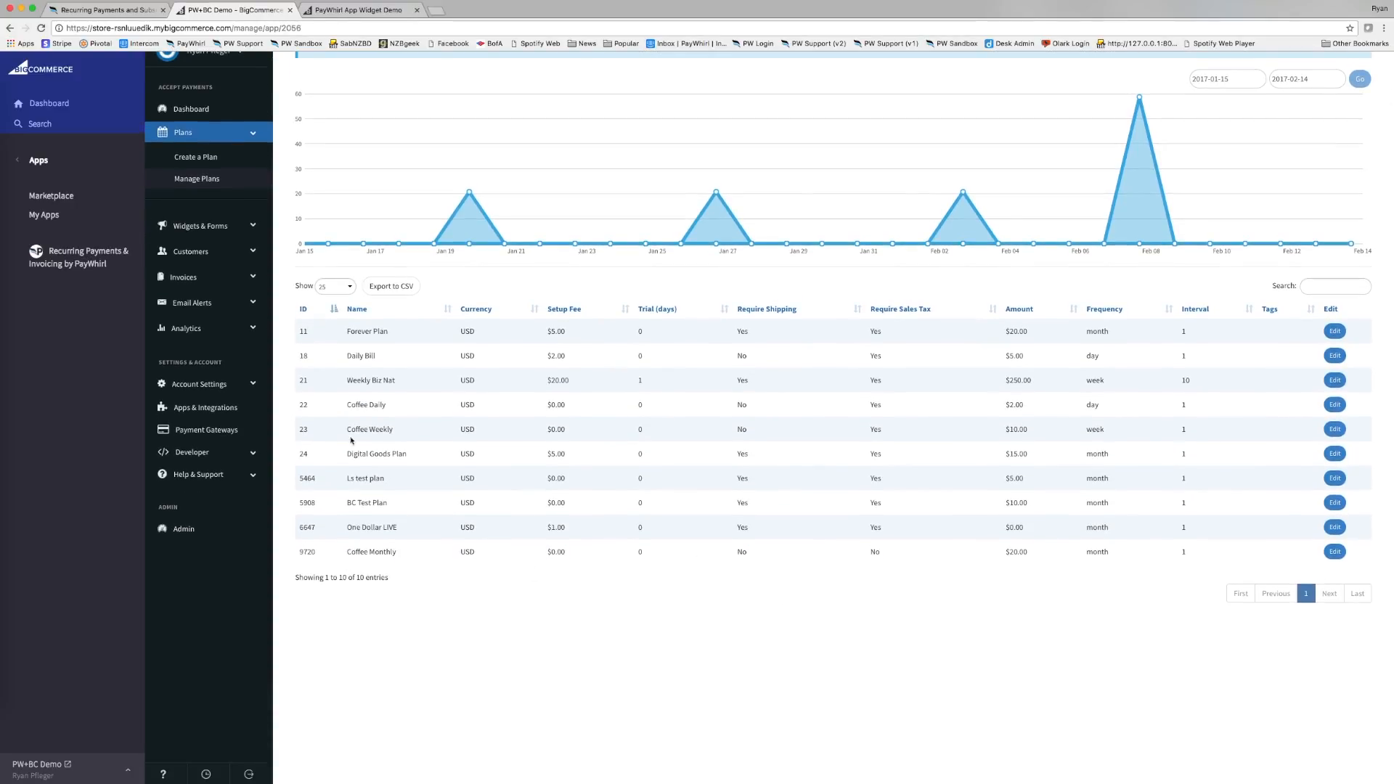
scroll(330, 385, "up", 4)
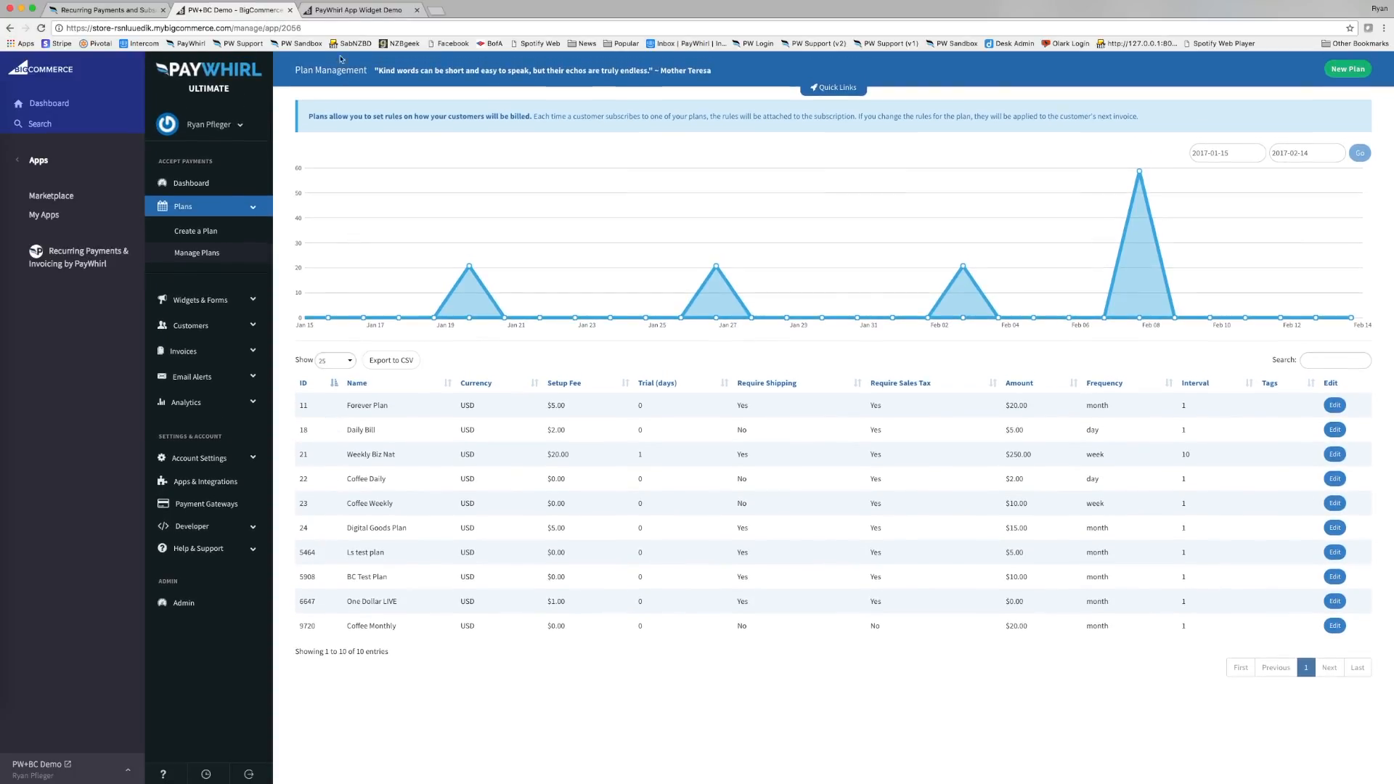
left_click(344, 11)
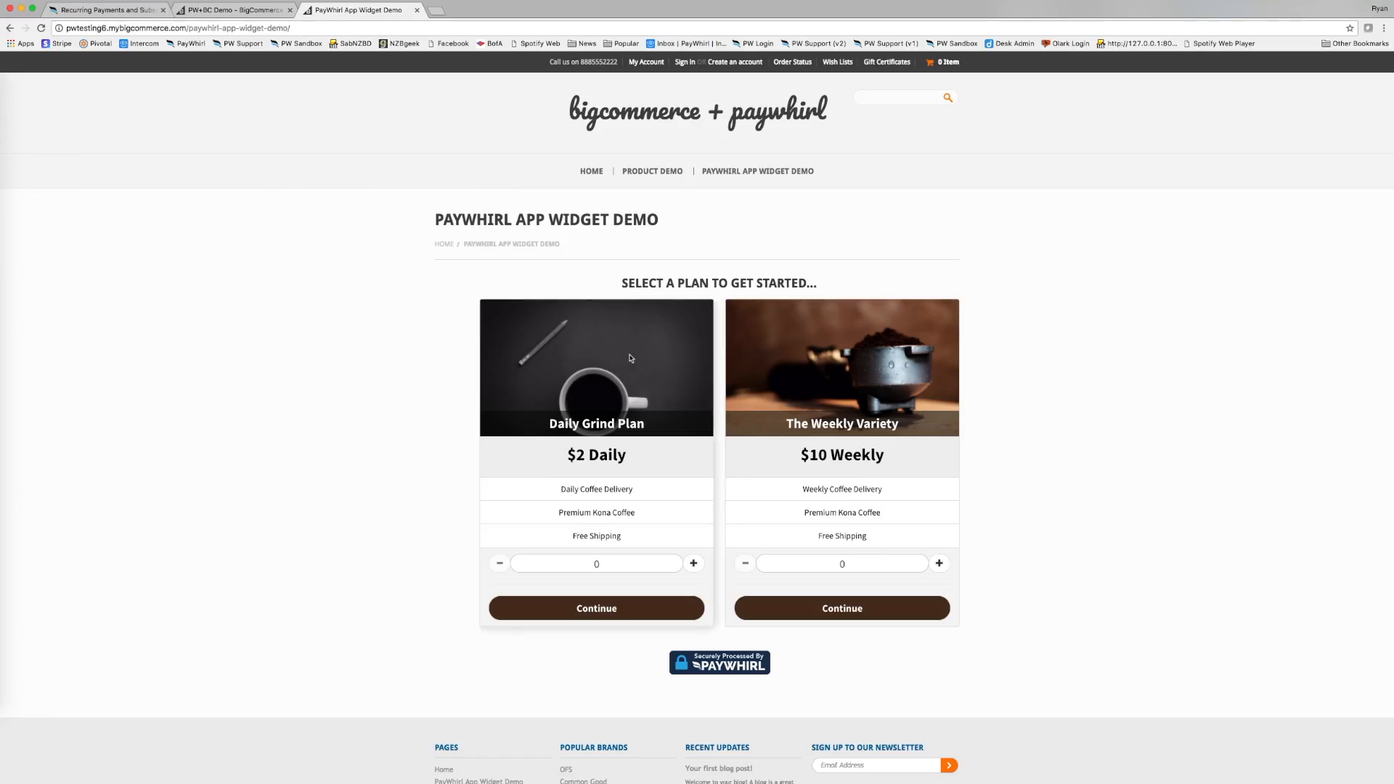
Review the storefront's two-plan widget page, then return to the PW+BC Demo admin tab.
scroll(574, 550, "down", 1)
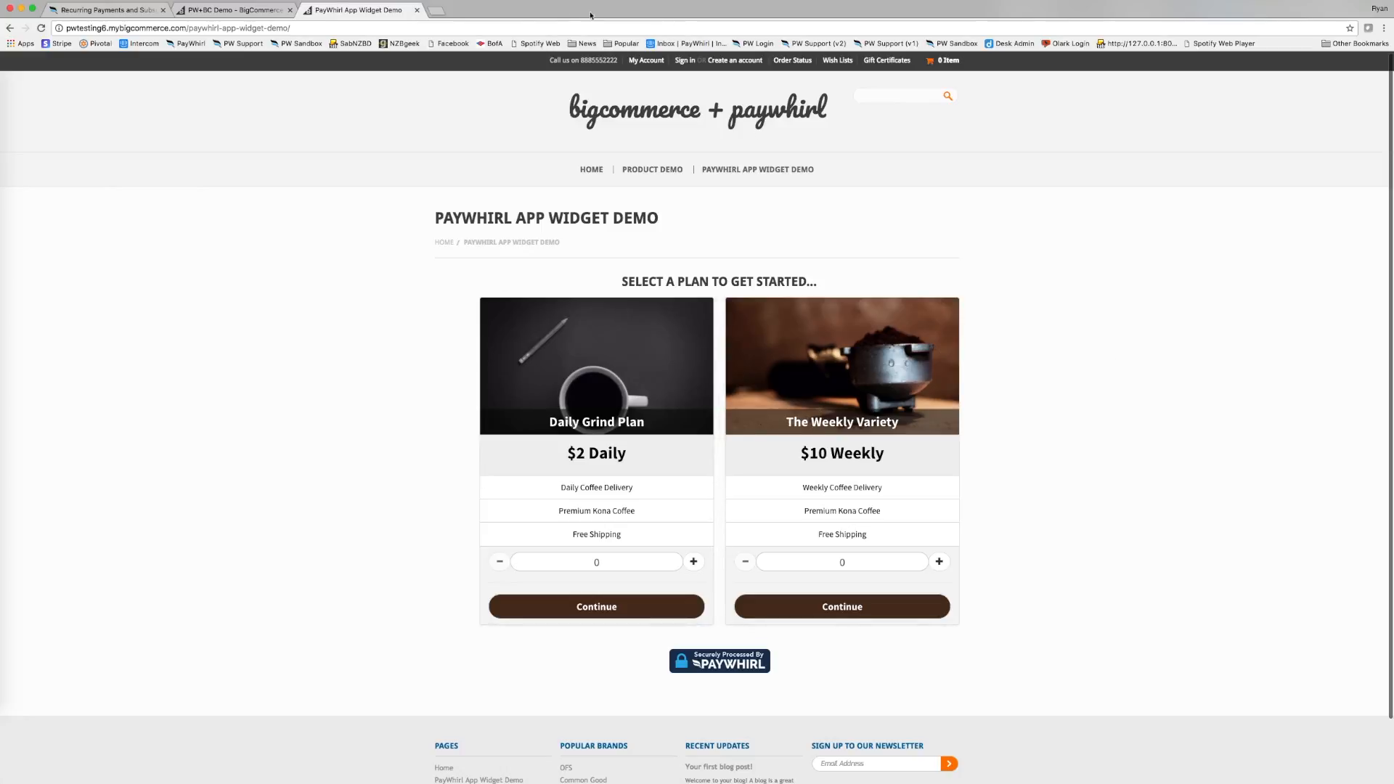
left_click(239, 10)
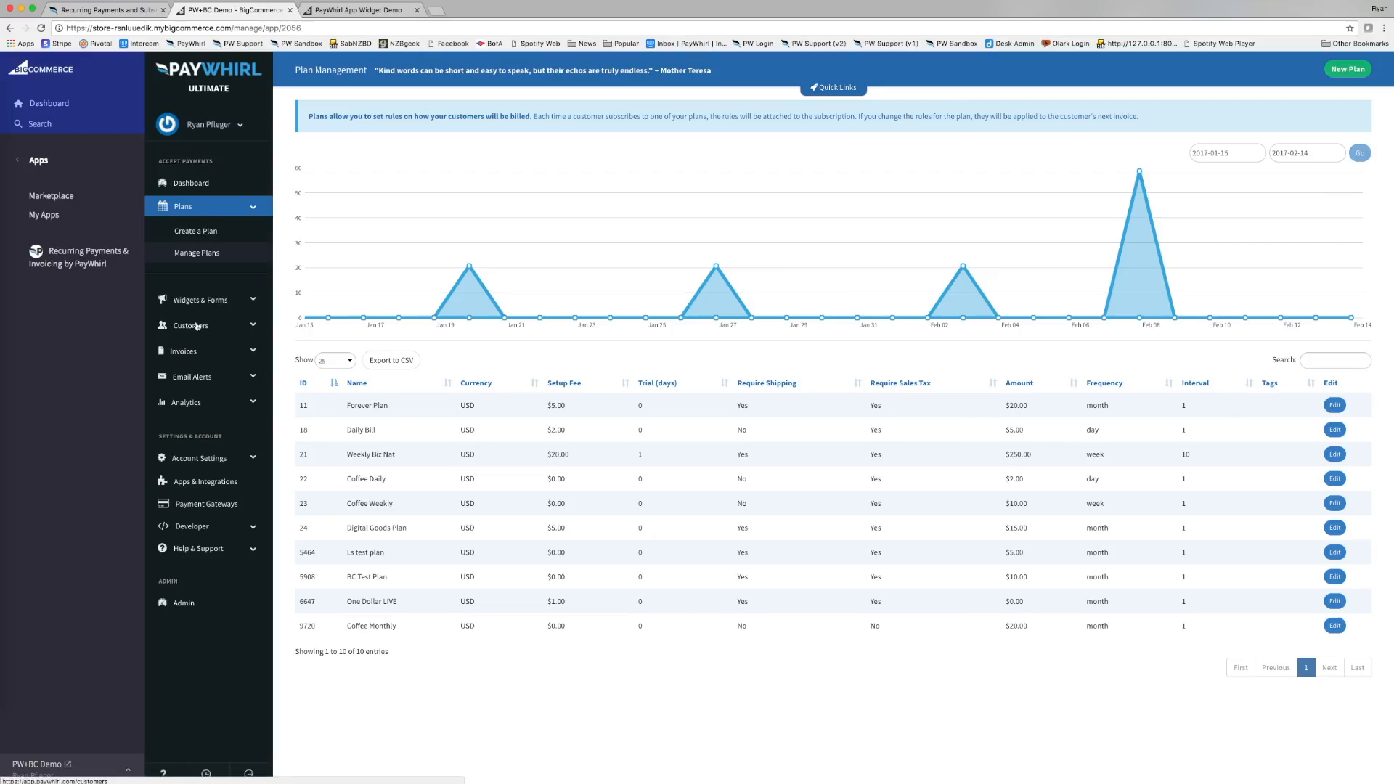
Go to Widgets & Forms > Manage Widgets and edit the Coffee Plans widget.
left_click(213, 306)
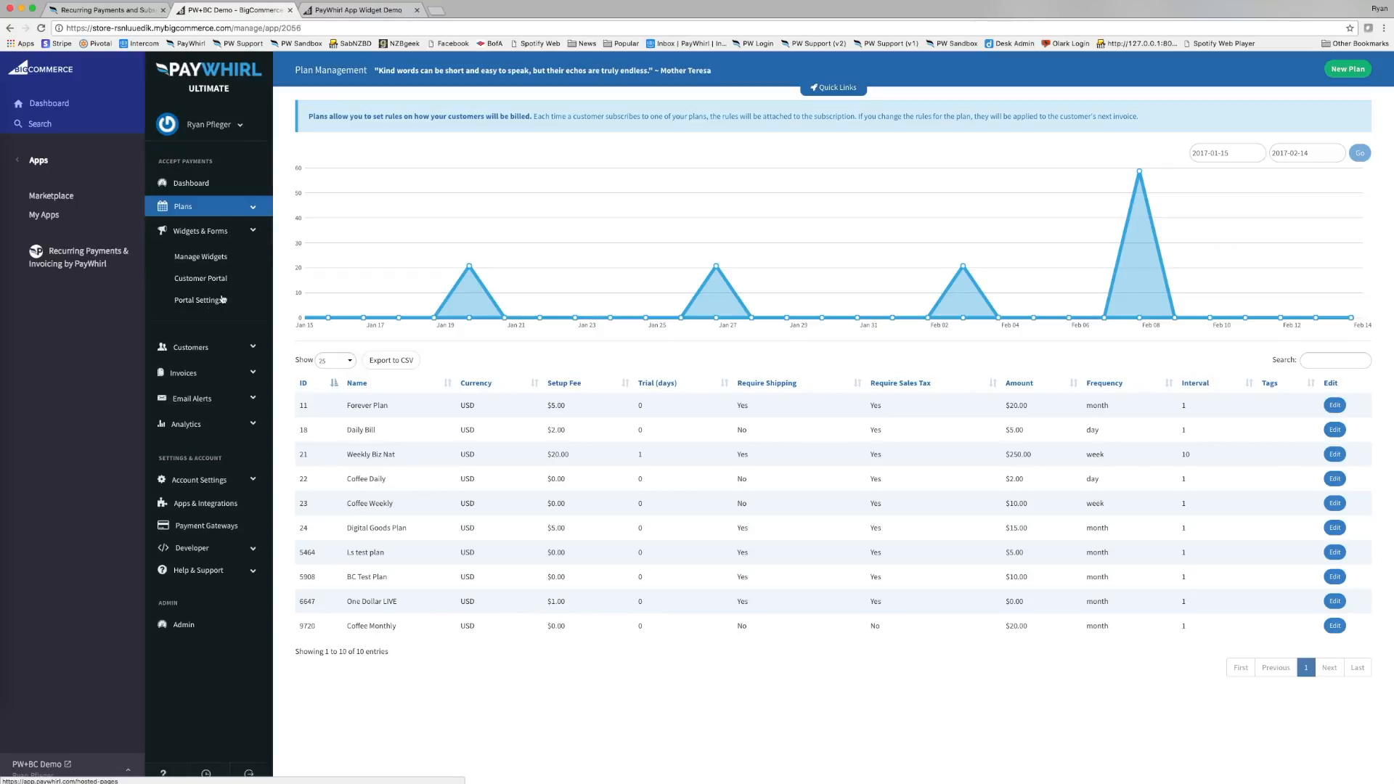
left_click(221, 258)
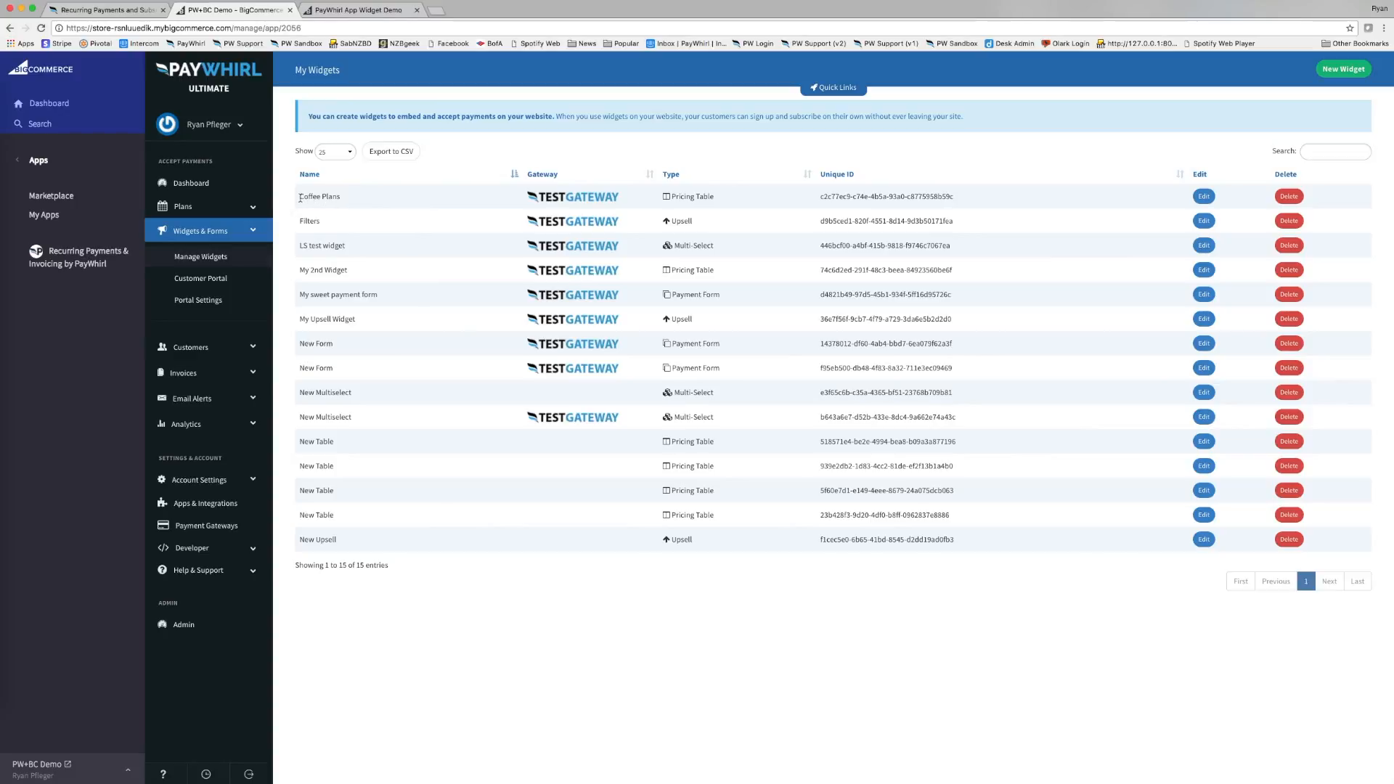
left_click_drag(299, 197, 343, 197)
left_click(1203, 196)
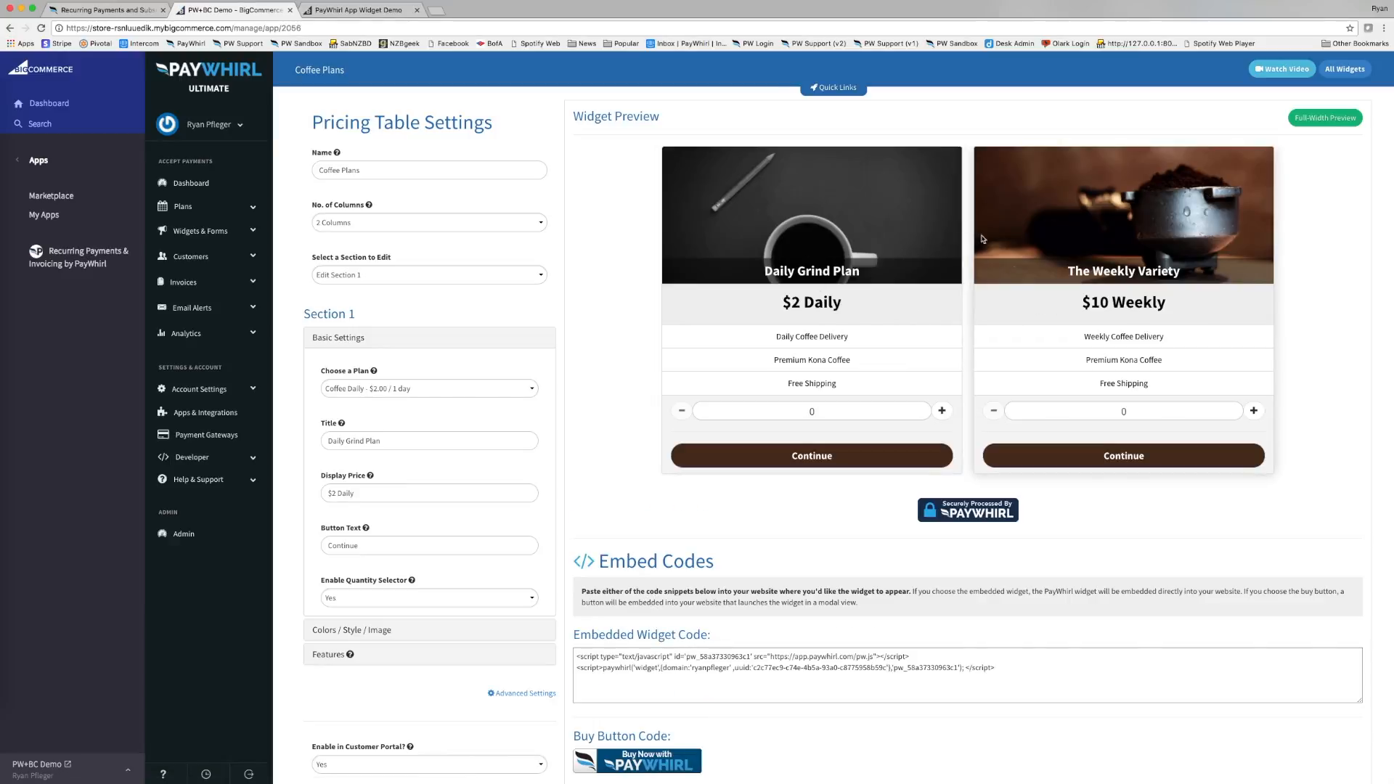
Set the Coffee Plans table's No. of Columns to 3 Columns.
left_click(365, 12)
left_click(244, 11)
left_click(387, 223)
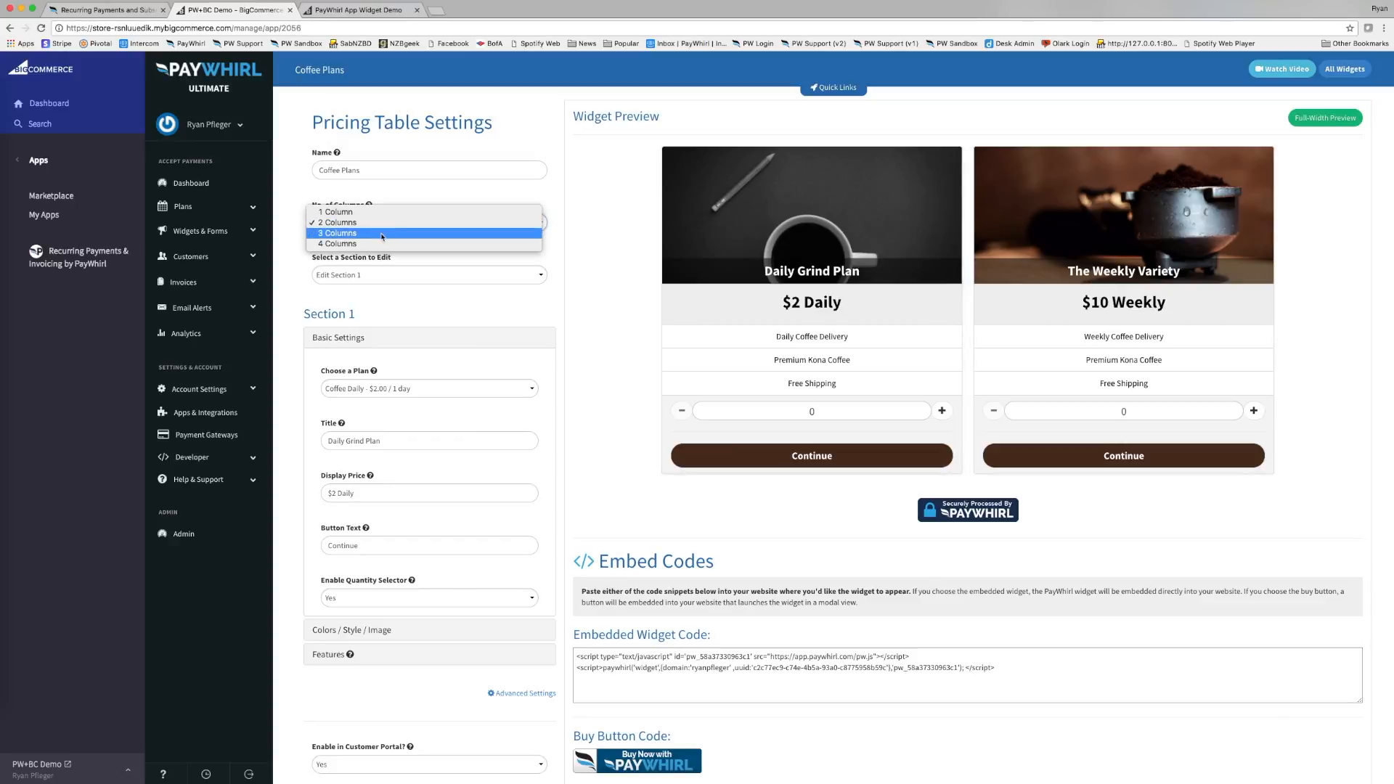
left_click(382, 233)
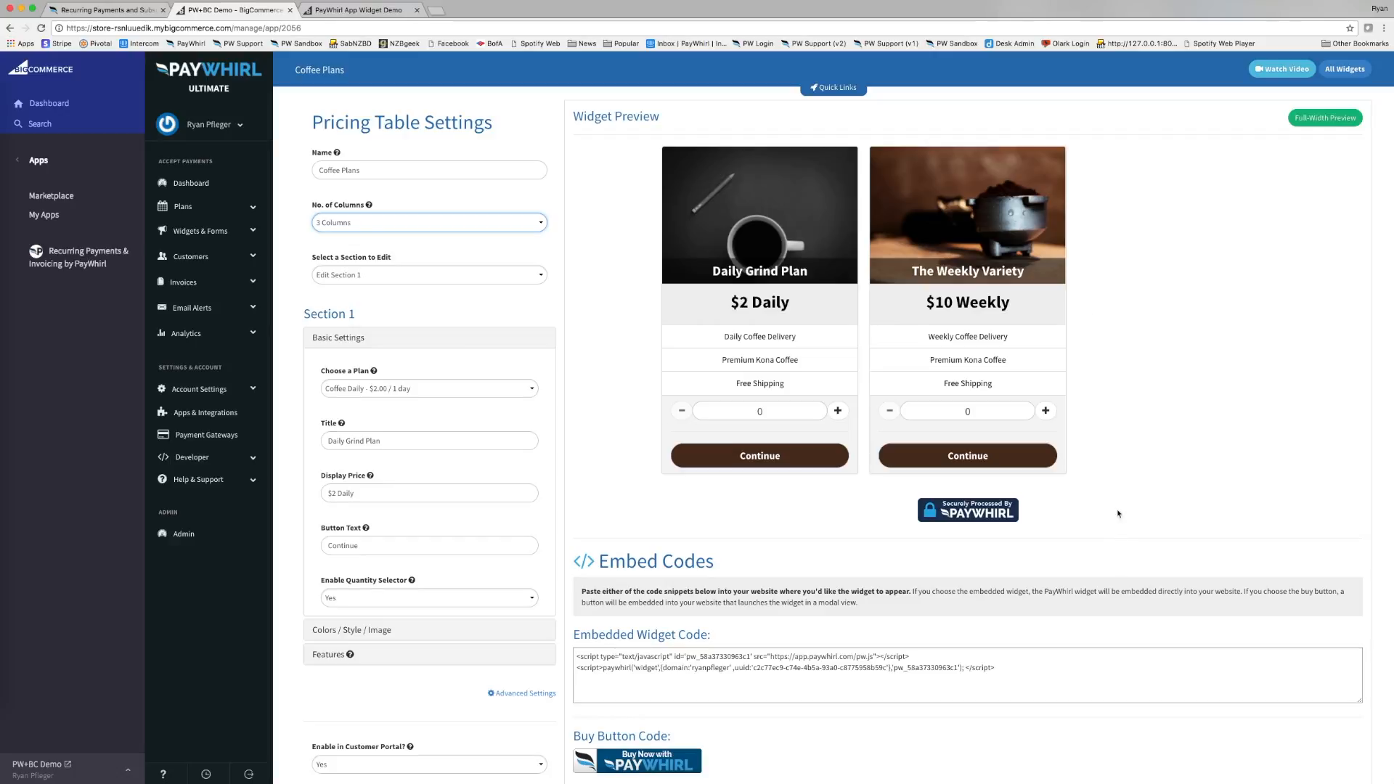
left_click(380, 276)
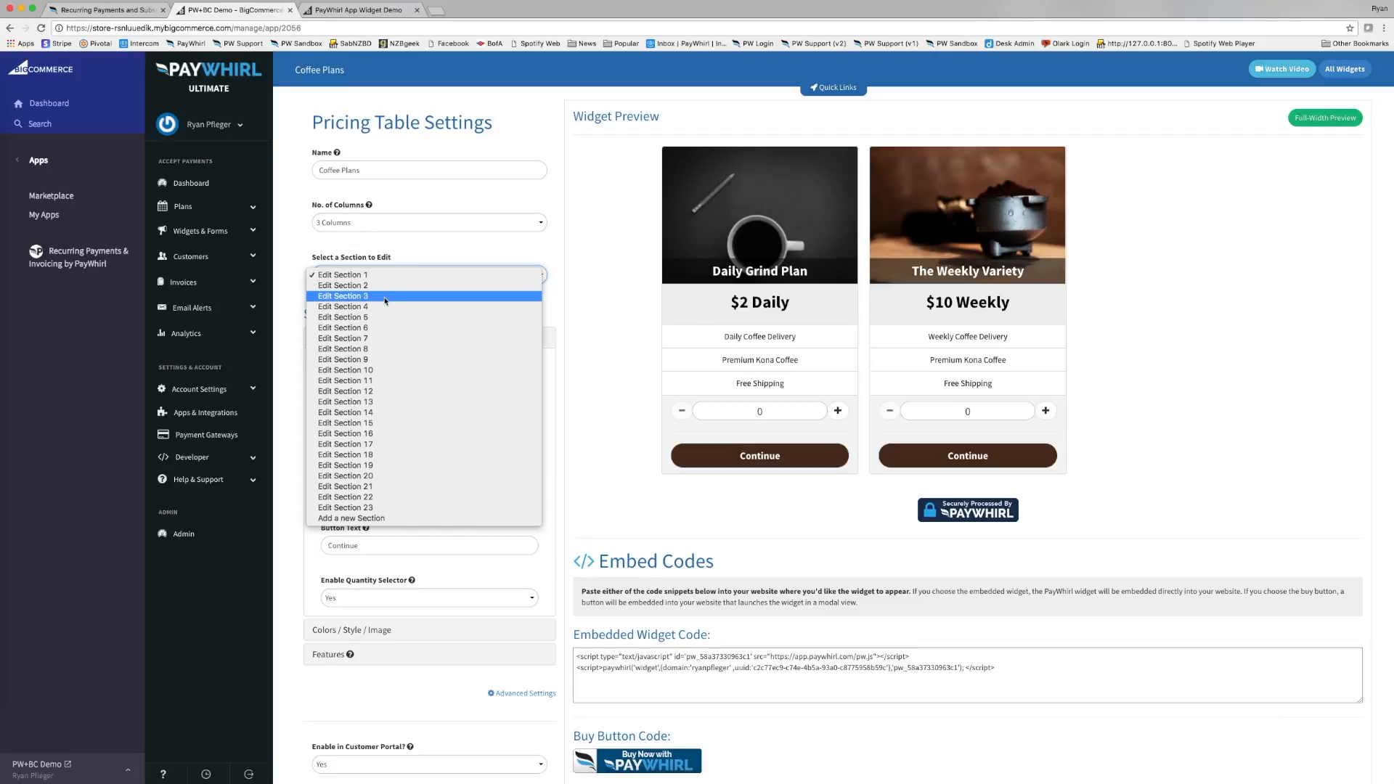
Link Section 3 of the pricing table to the Coffee Monthly - $20.00 / 1 month plan.
key("Escape")
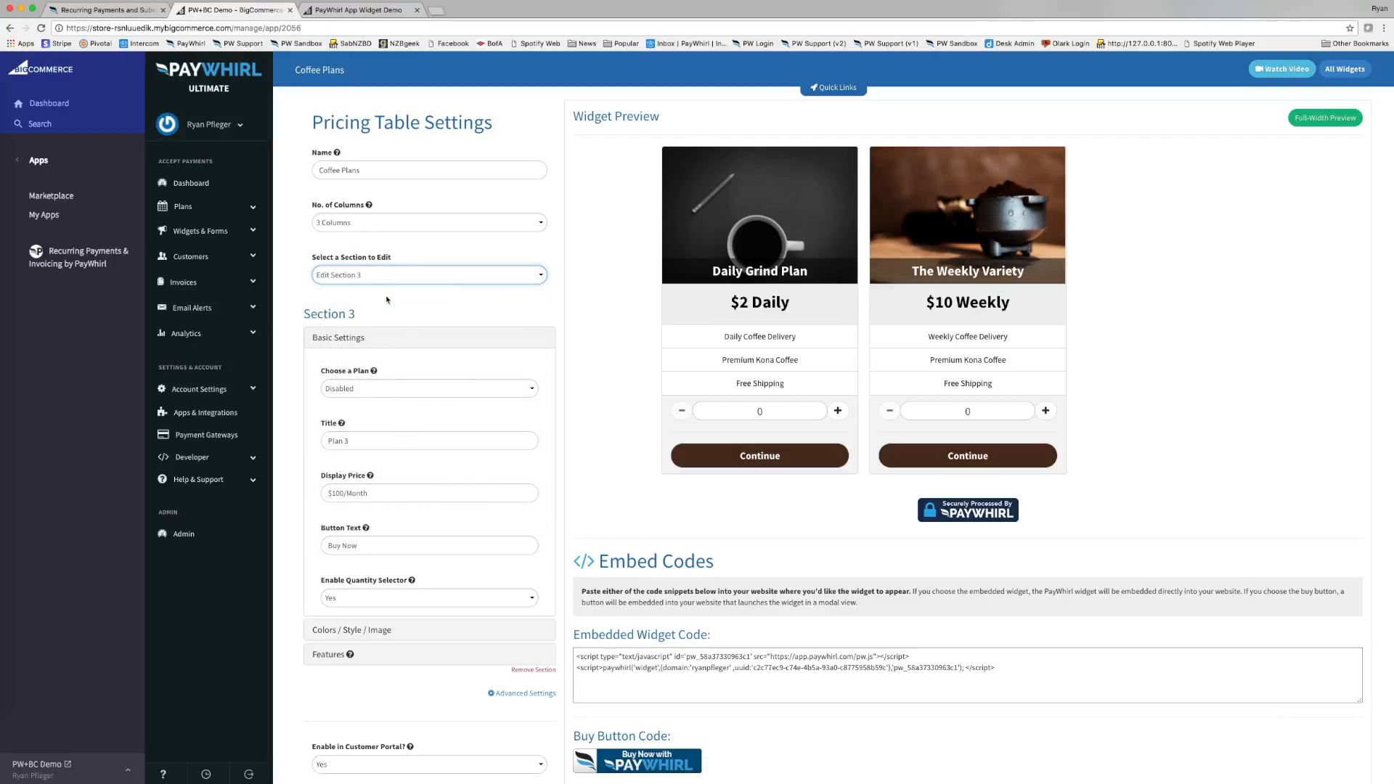
left_click(428, 281)
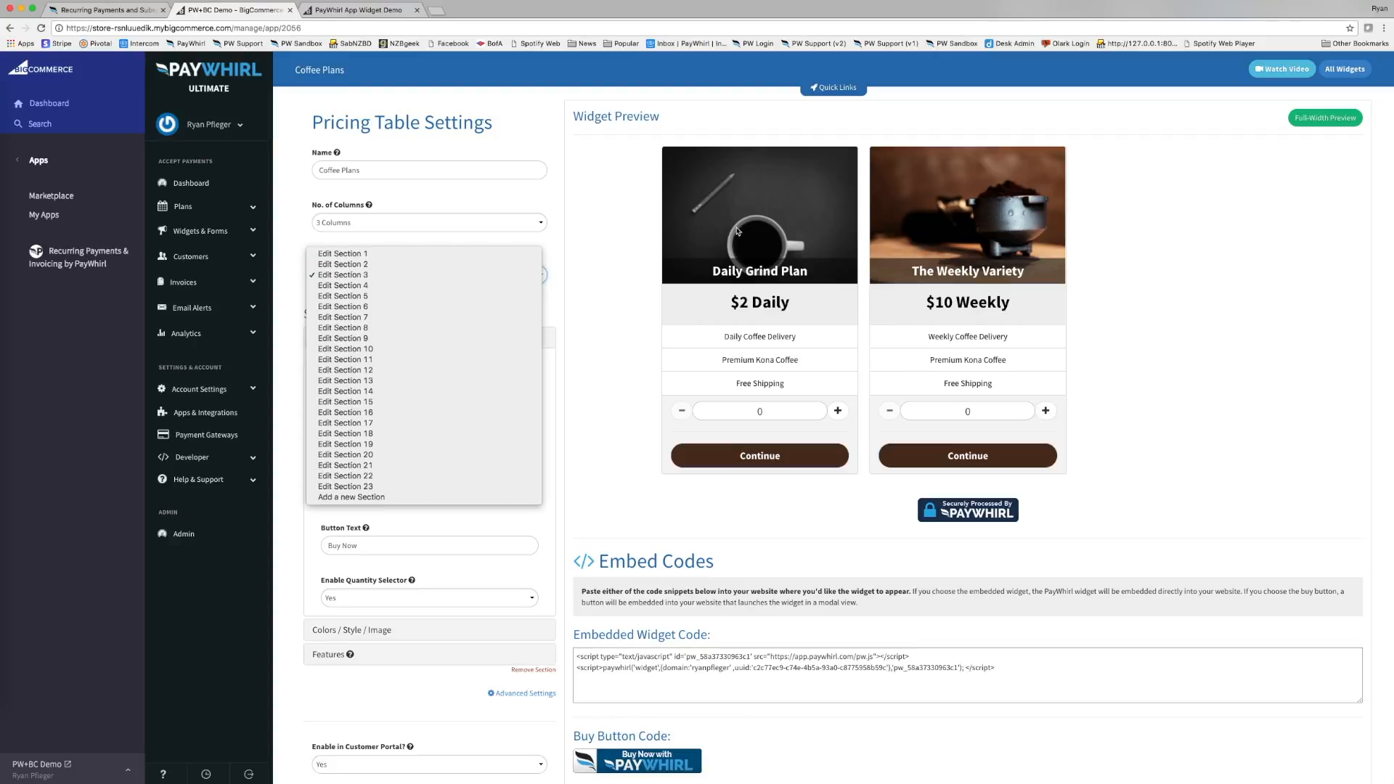
left_click(432, 275)
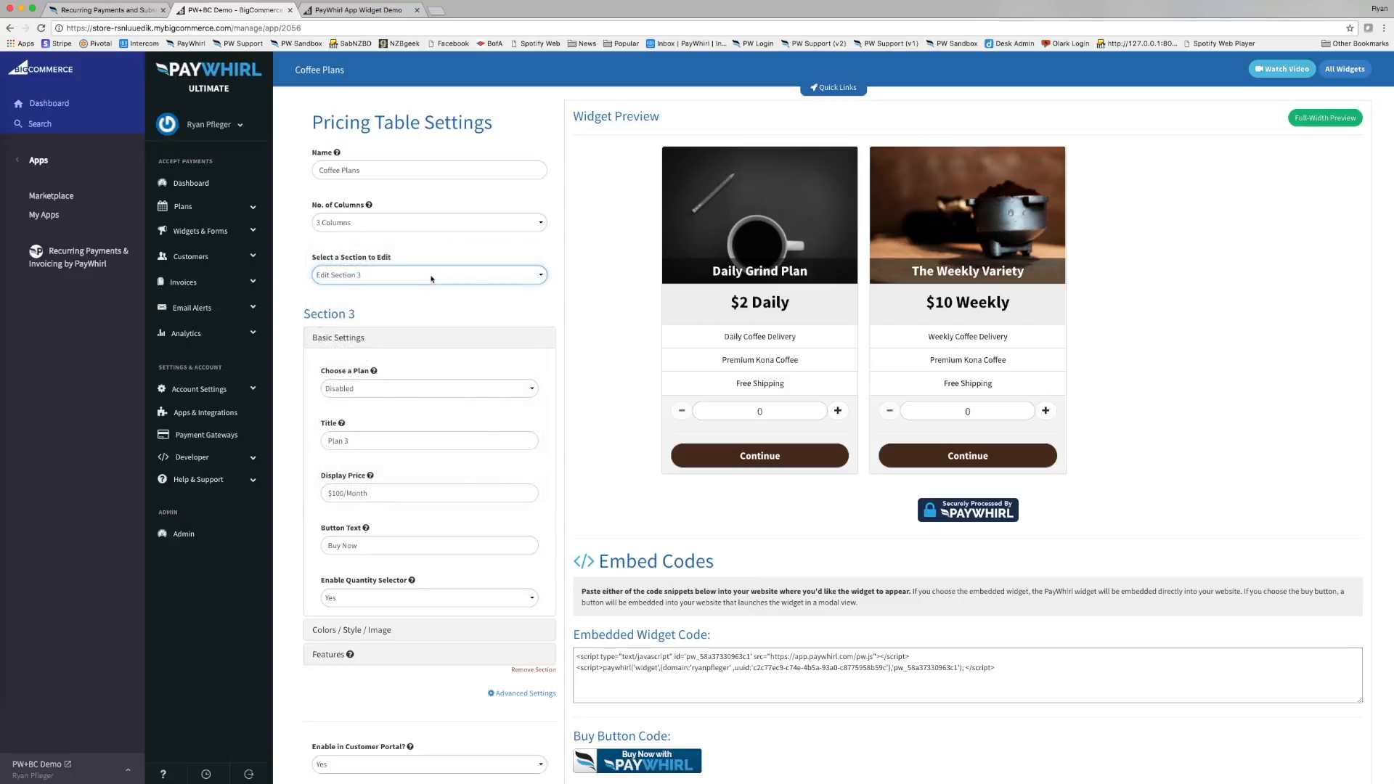
left_click(435, 389)
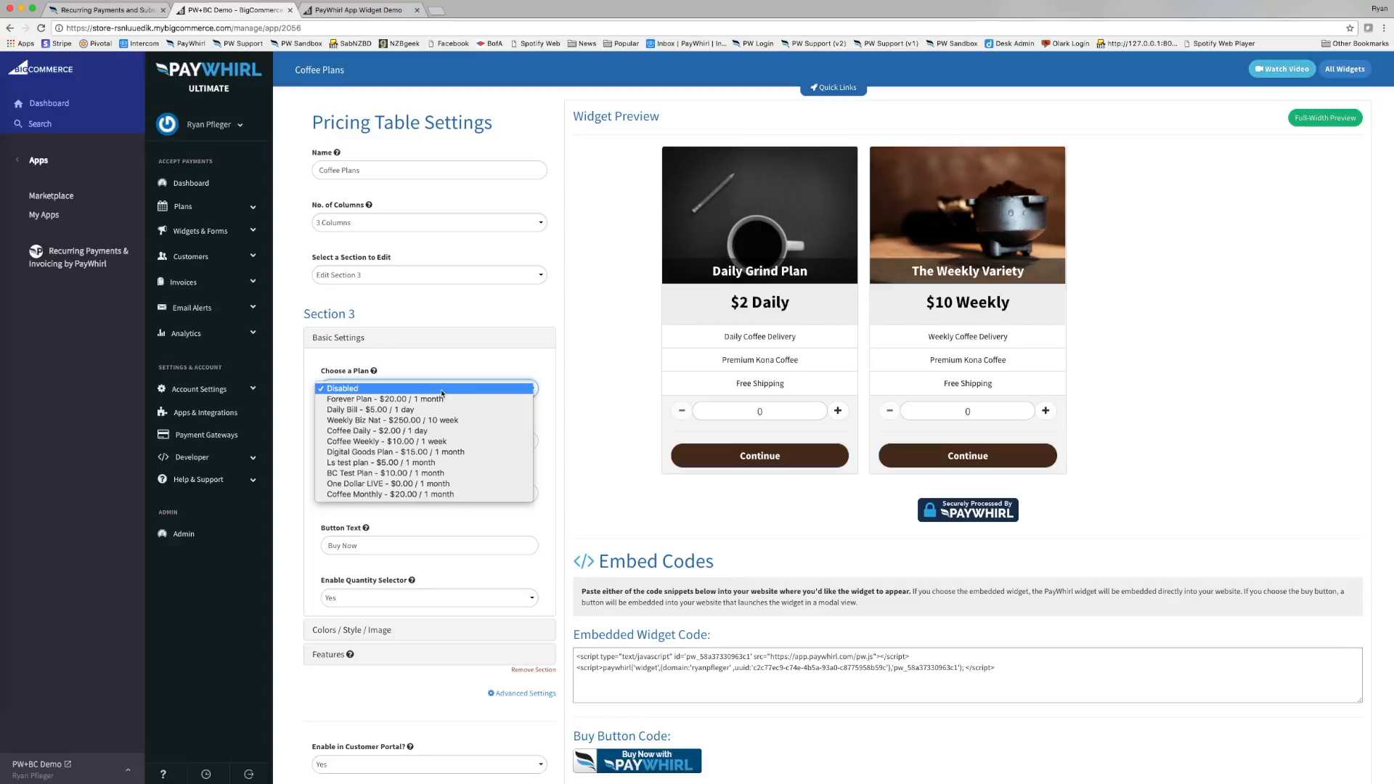
left_click(376, 496)
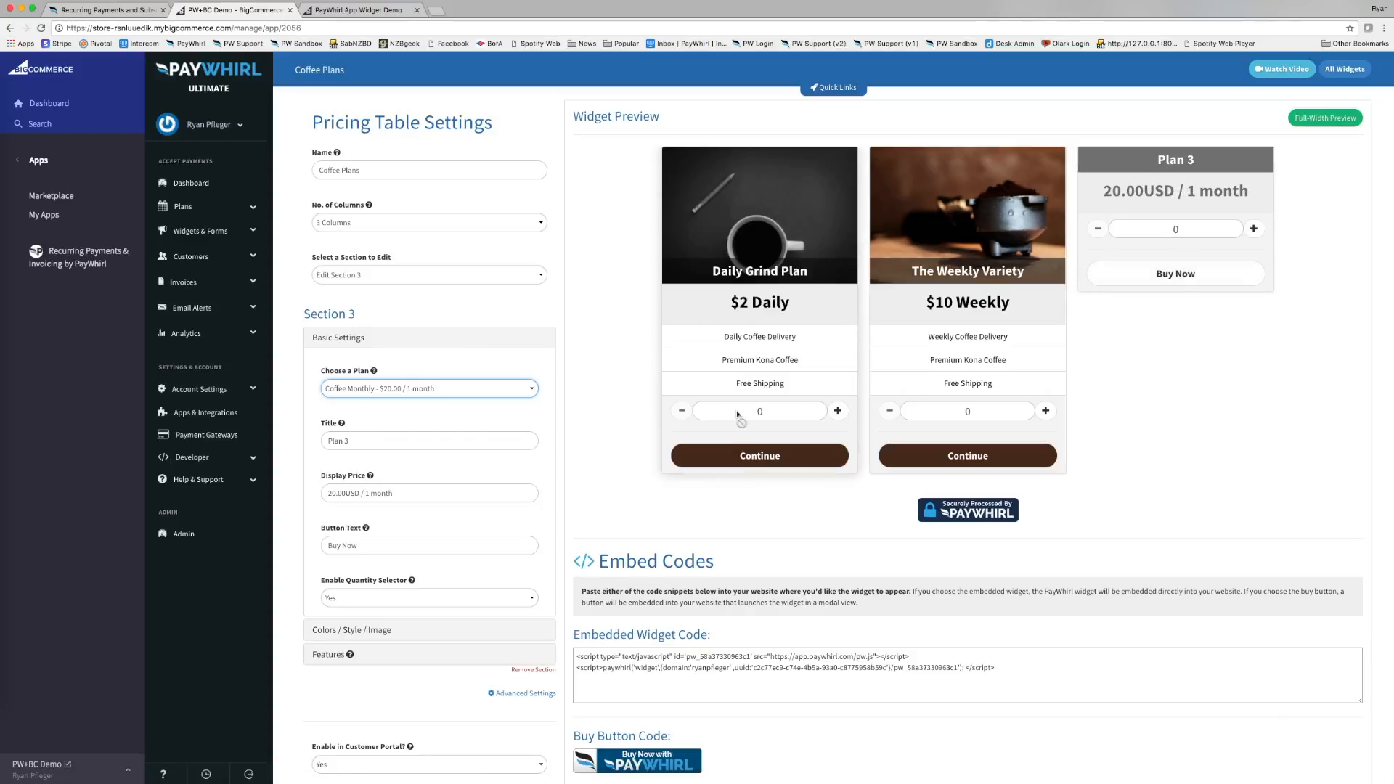
Retitle the third column Monthly Coffee with a display price of $20 Monthly.
left_click_drag(450, 441, 324, 441)
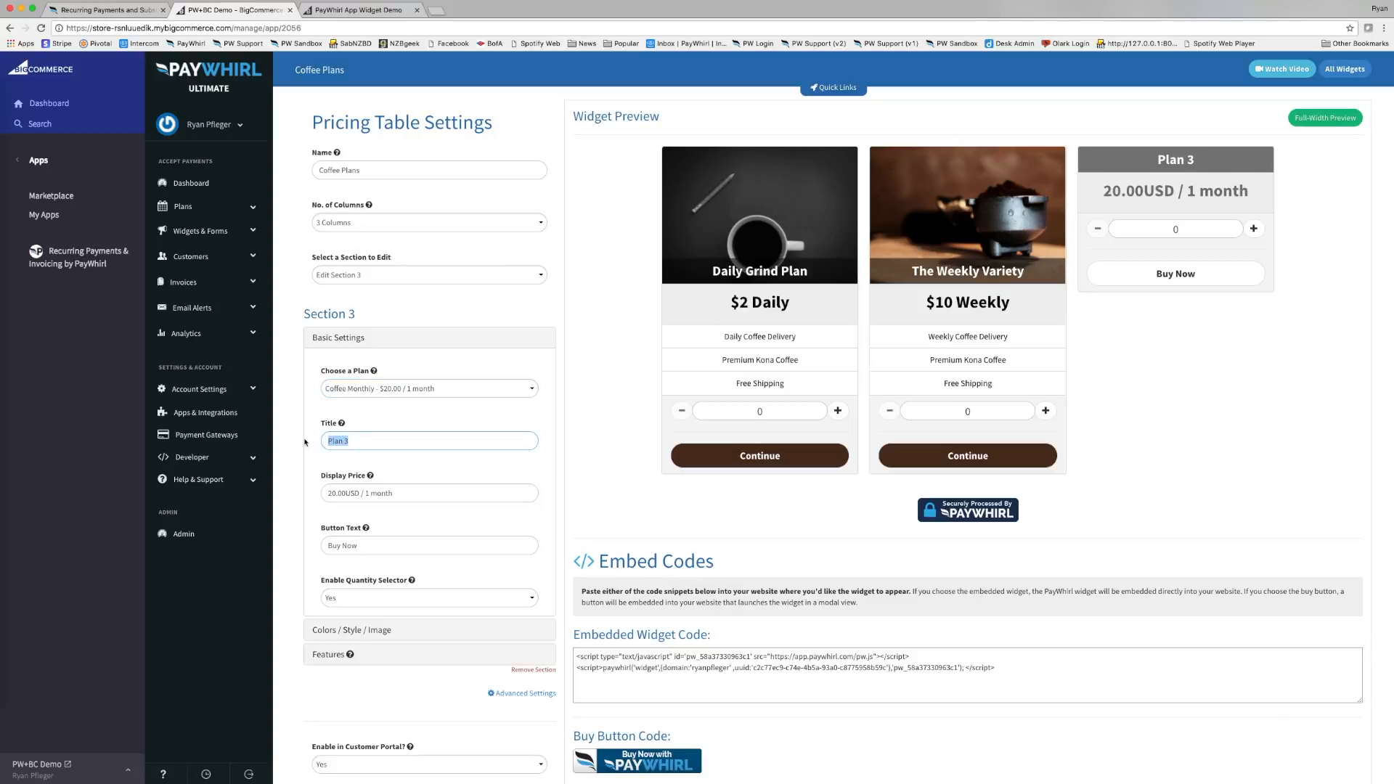
type("Monthly Coffee")
left_click_drag(410, 493, 323, 488)
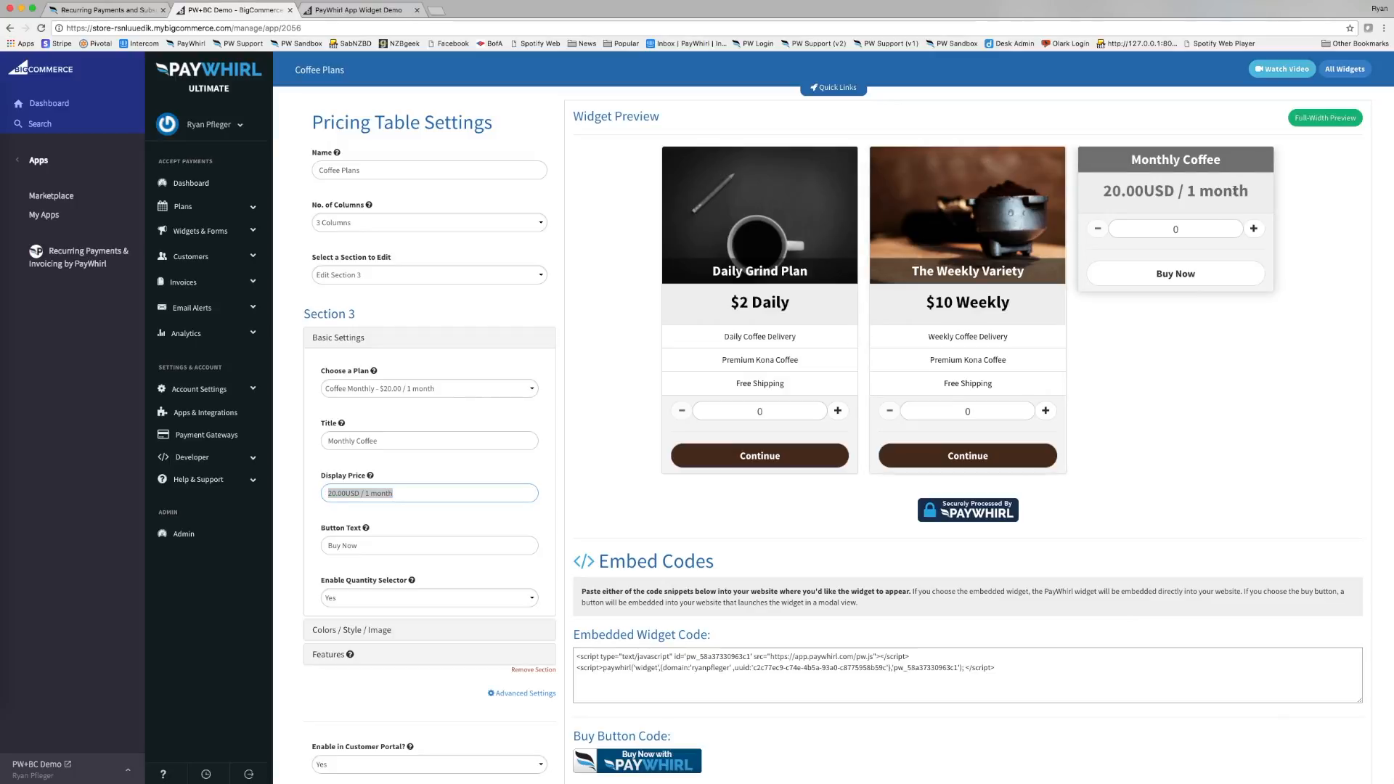
left_click_drag(1250, 191, 1083, 201)
left_click_drag(430, 495, 347, 482)
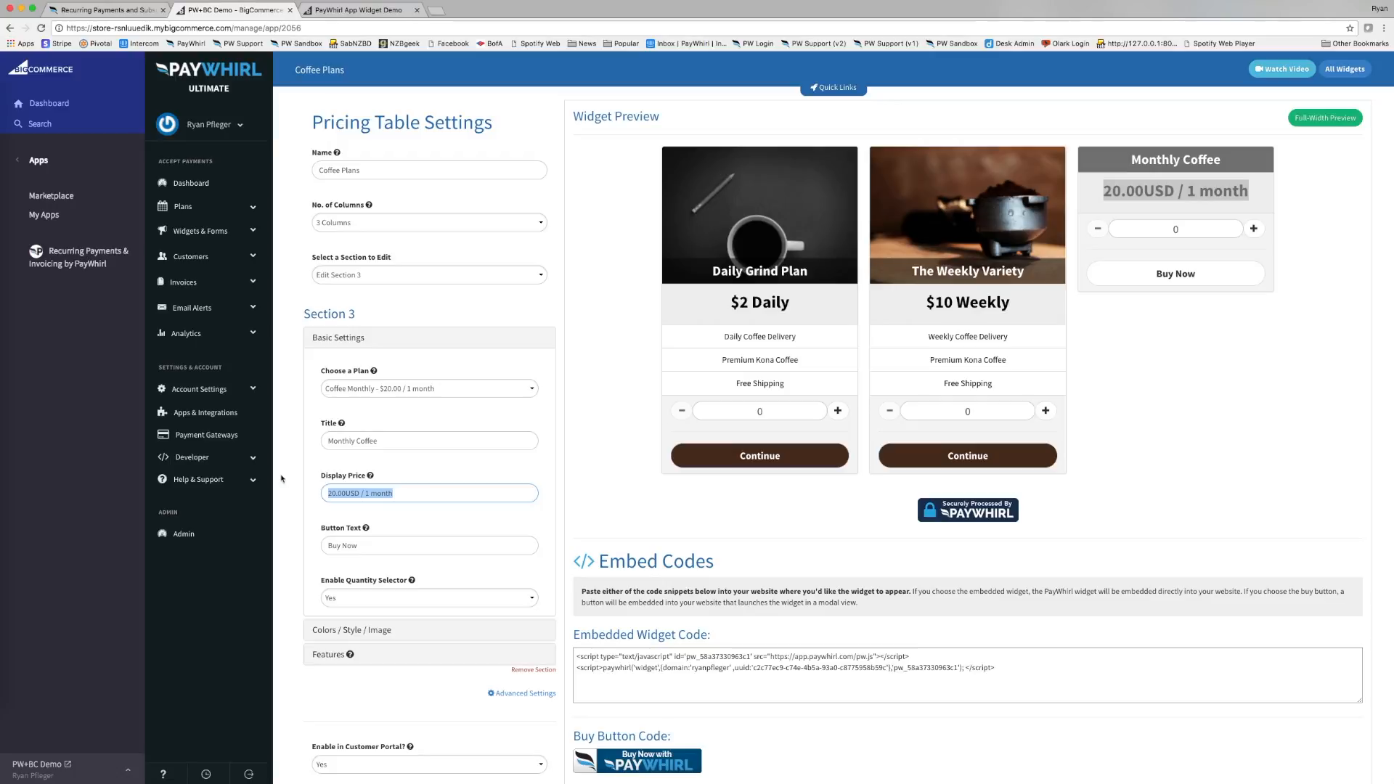
type("$20")
type(" per")
key("BackSpace")
key("BackSpace")
key("BackSpace")
type("Monthly")
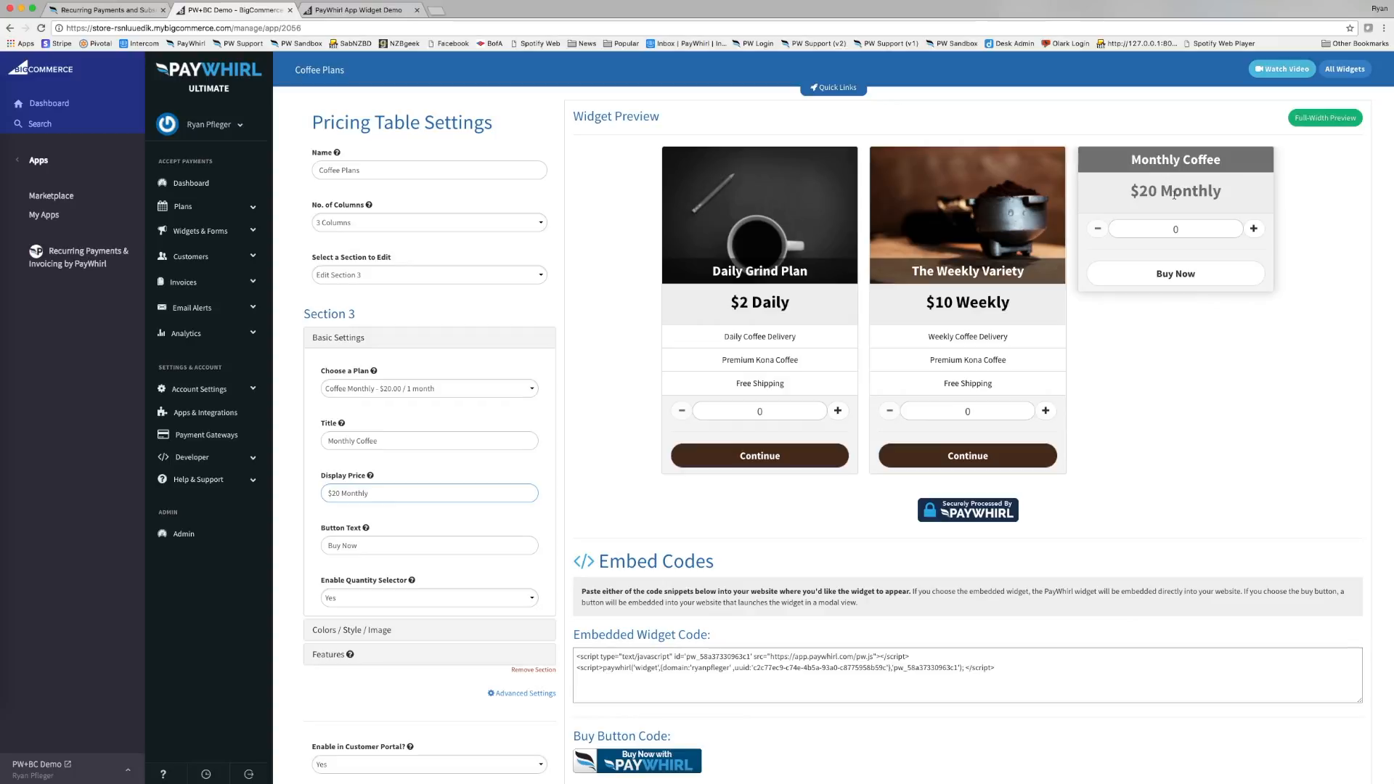
Change the button text from Buy Now to Continue and keep the quantity selector on Yes.
left_click(439, 548)
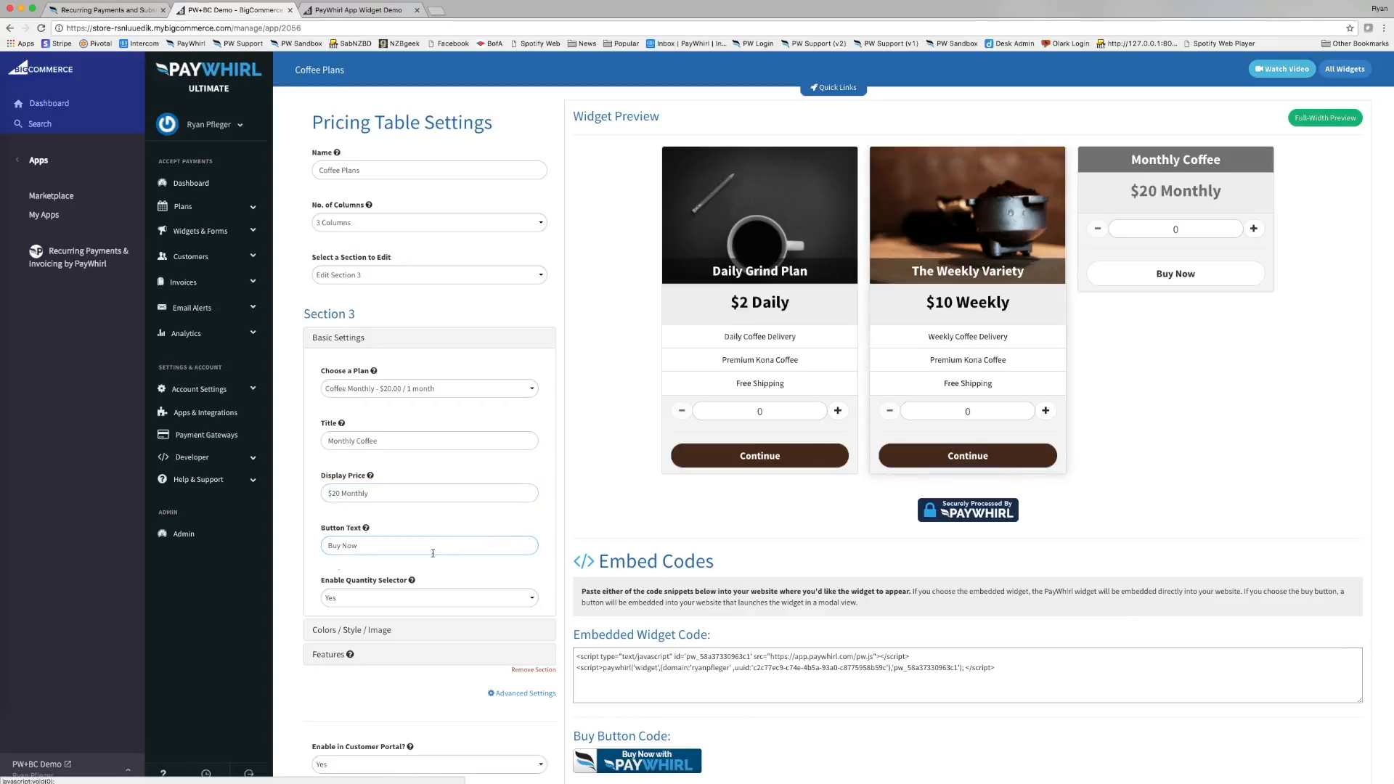
left_click_drag(361, 546, 283, 534)
type("Continue")
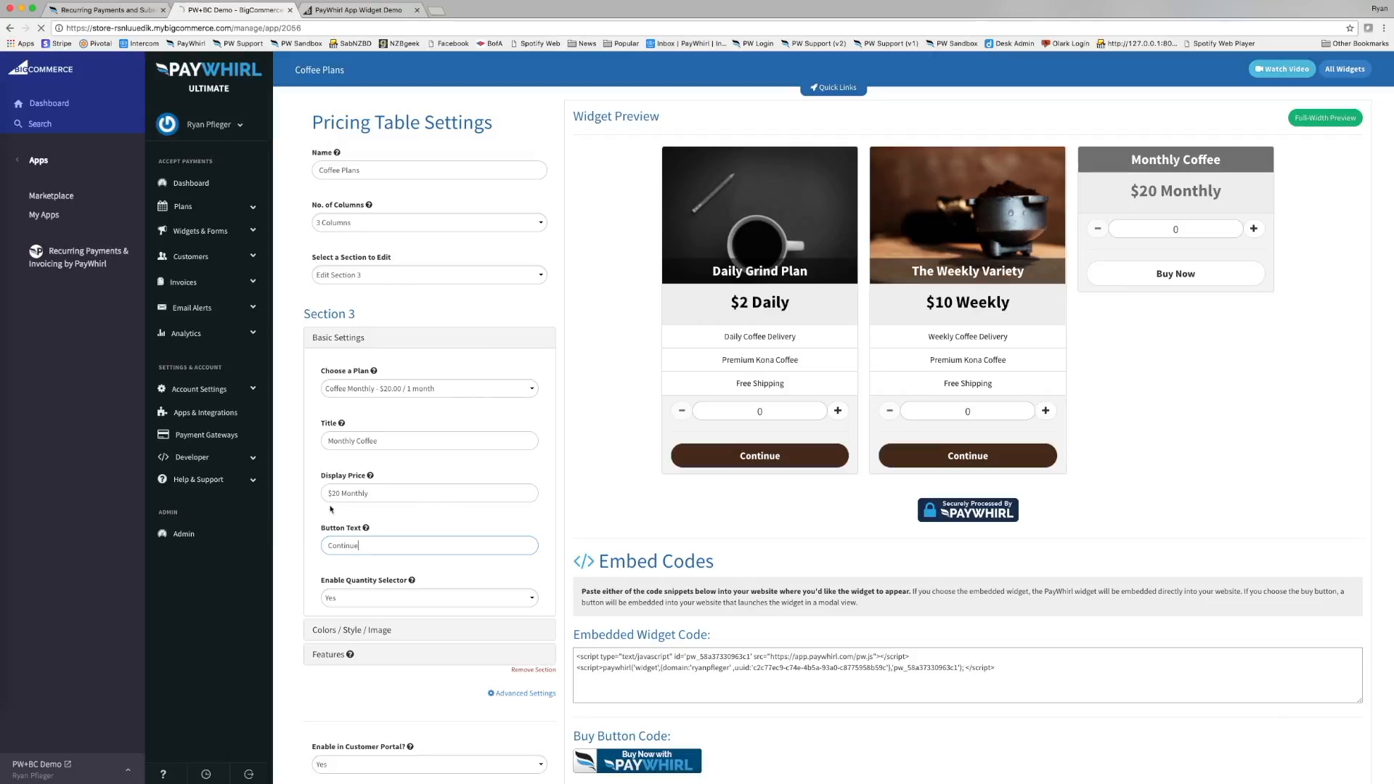
left_click(460, 599)
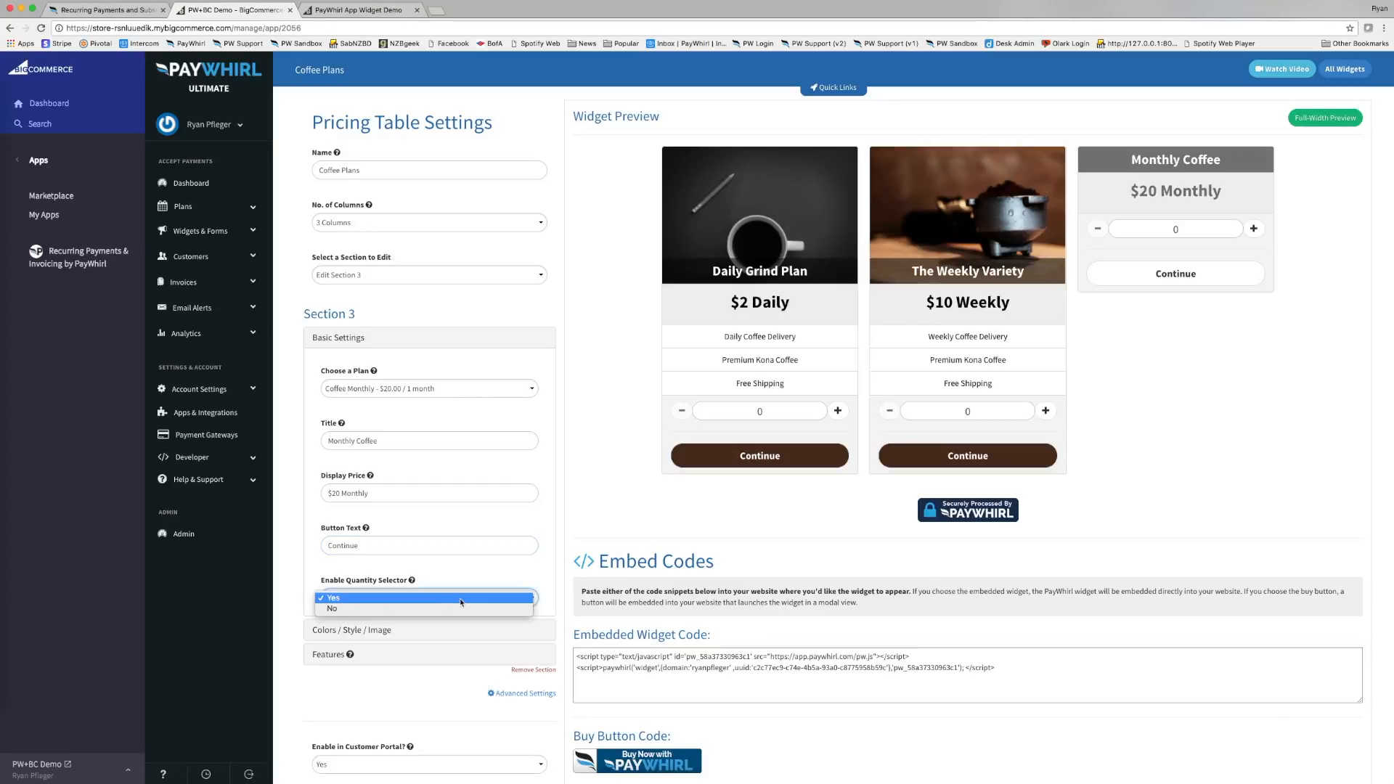
left_click(462, 599)
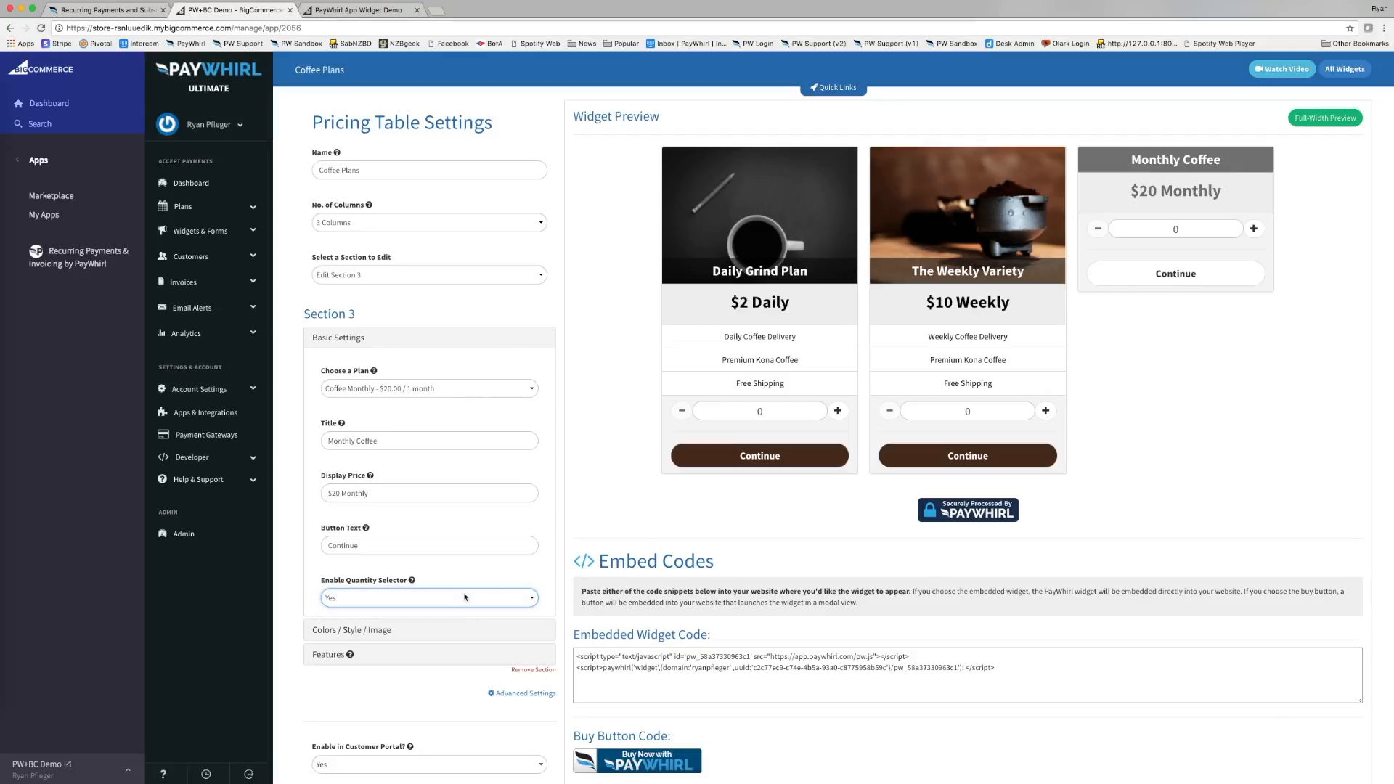
left_click(513, 571)
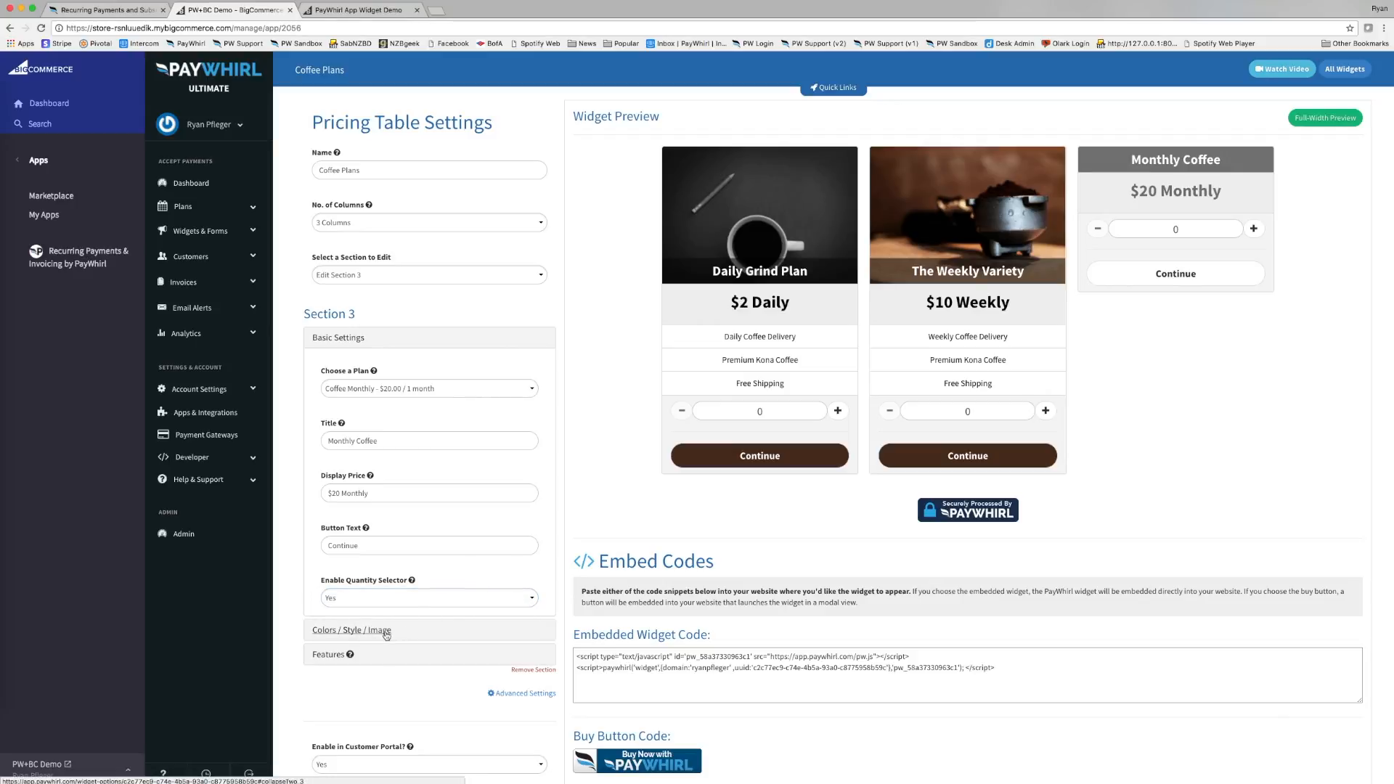
Reuse the first section's colours and set coffee-beans-926837.jpg from Downloads as the top image.
left_click(363, 633)
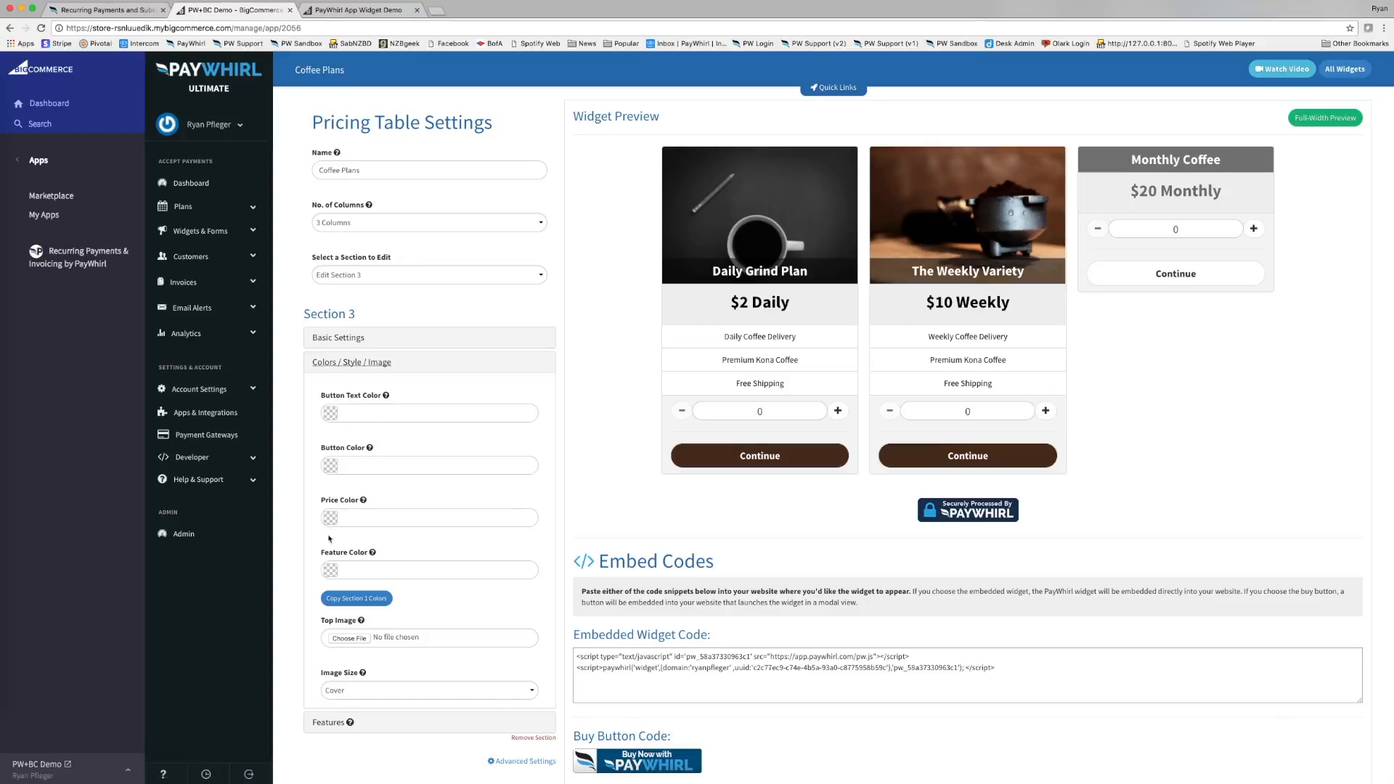
left_click(368, 602)
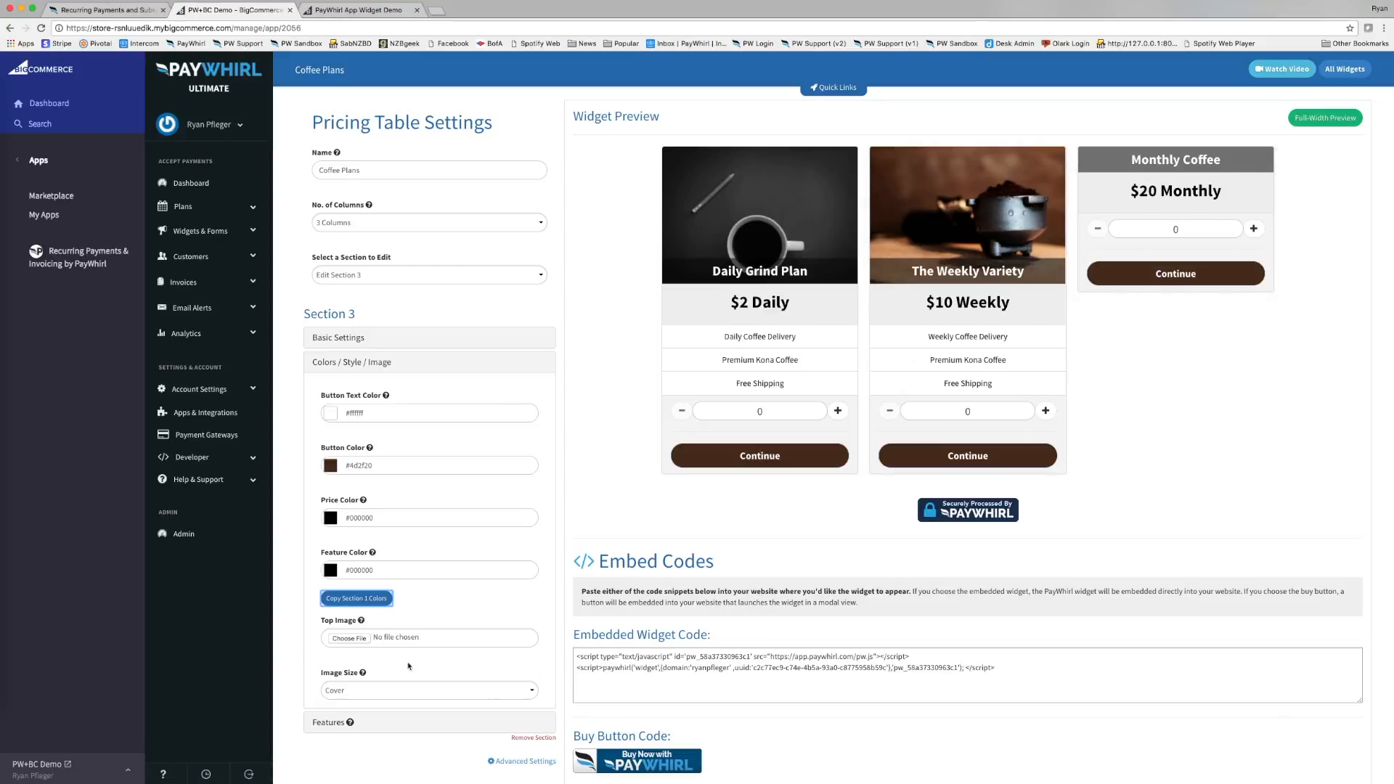
left_click(342, 640)
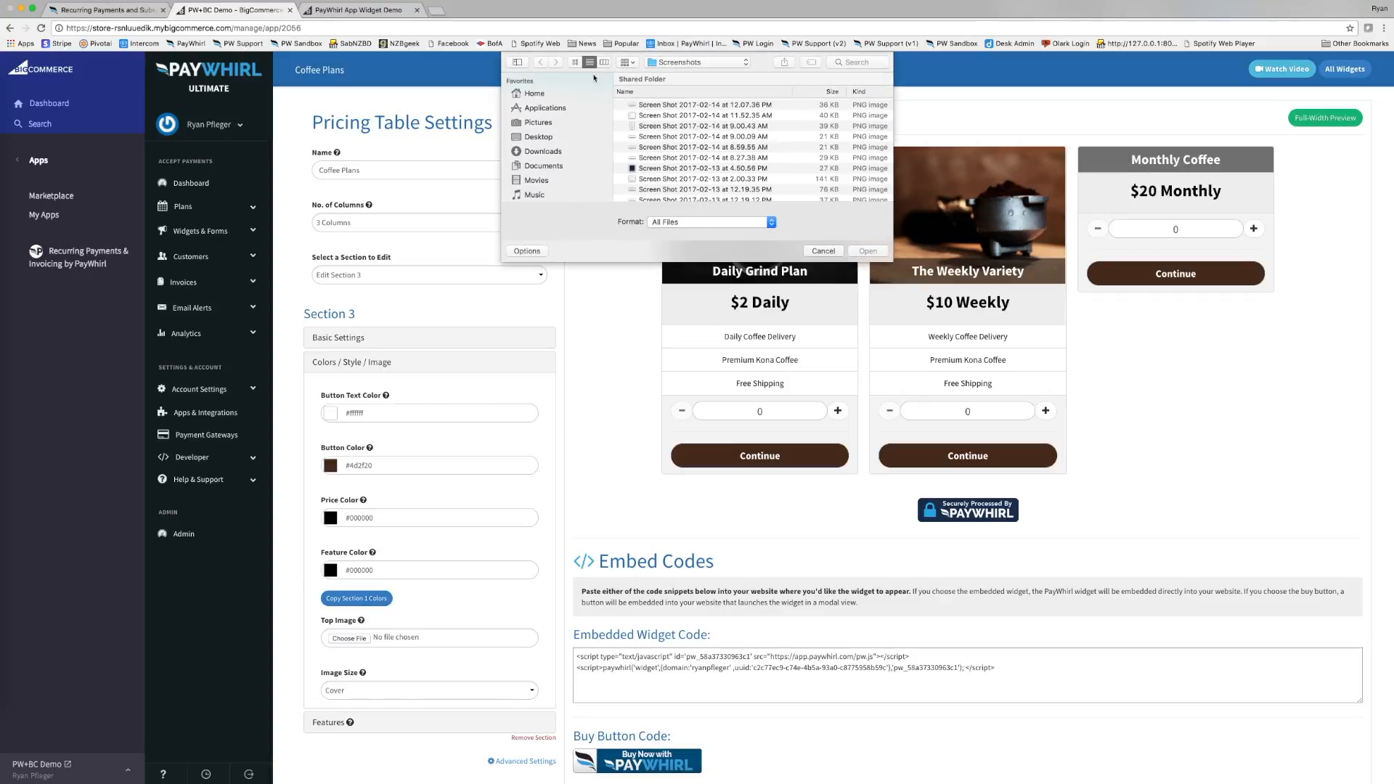
left_click(543, 151)
left_click(857, 62)
type("coffee")
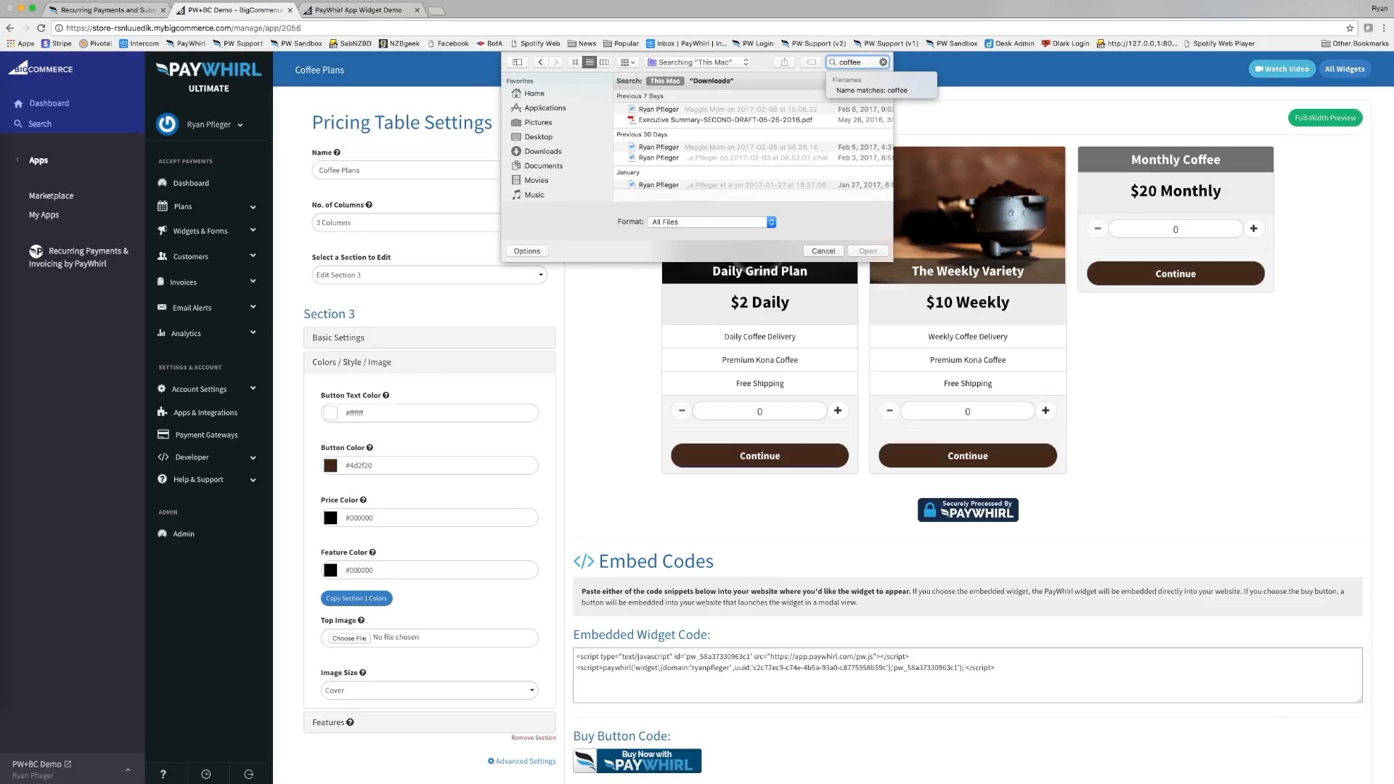
left_click(711, 81)
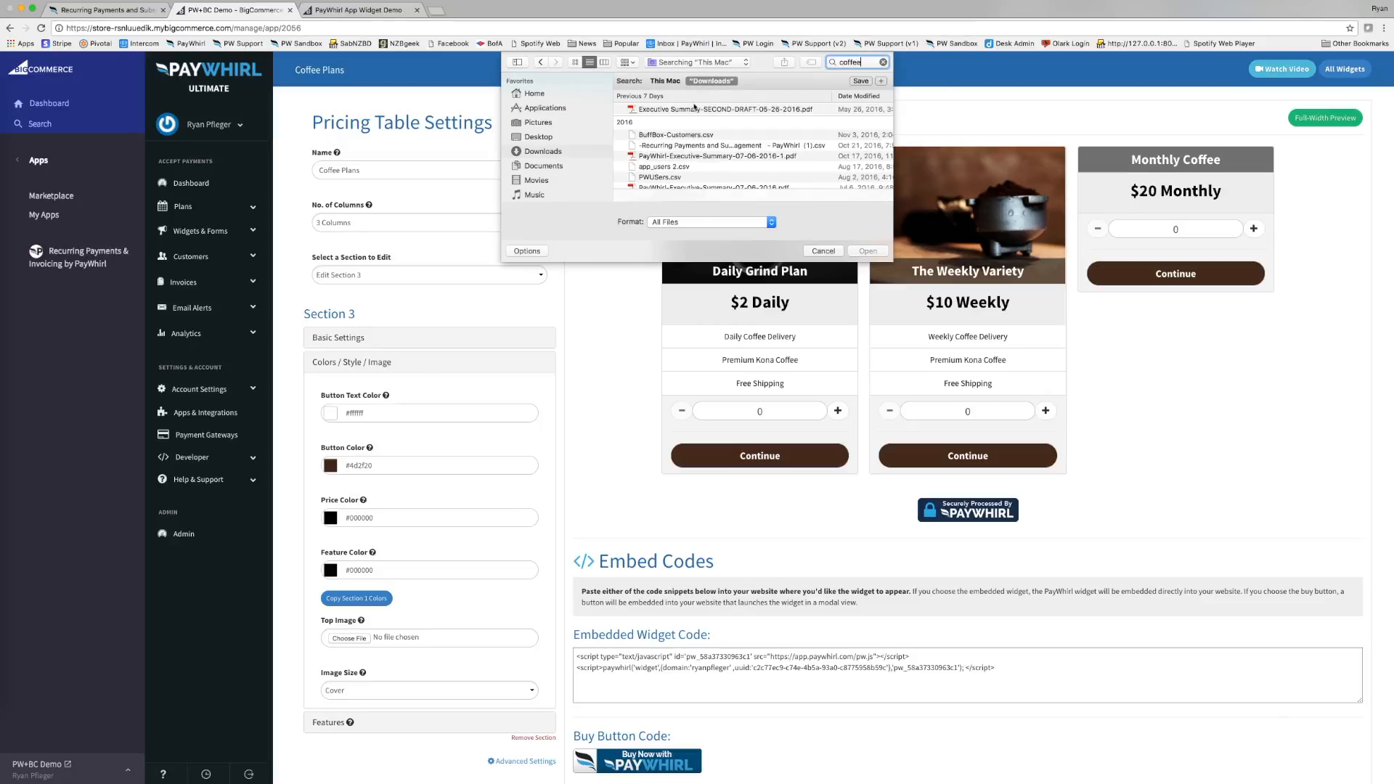
scroll(702, 137, "down", 5)
left_click(680, 158)
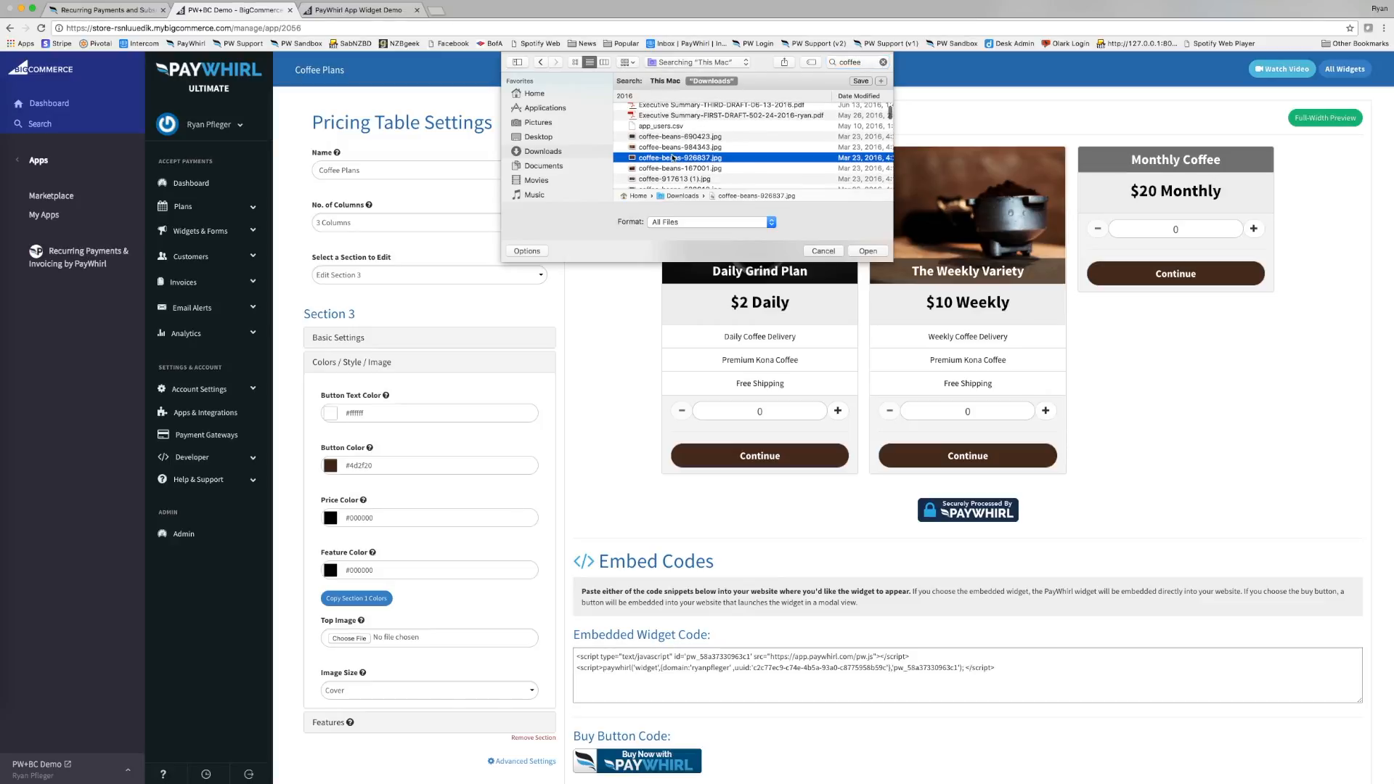
left_click(867, 250)
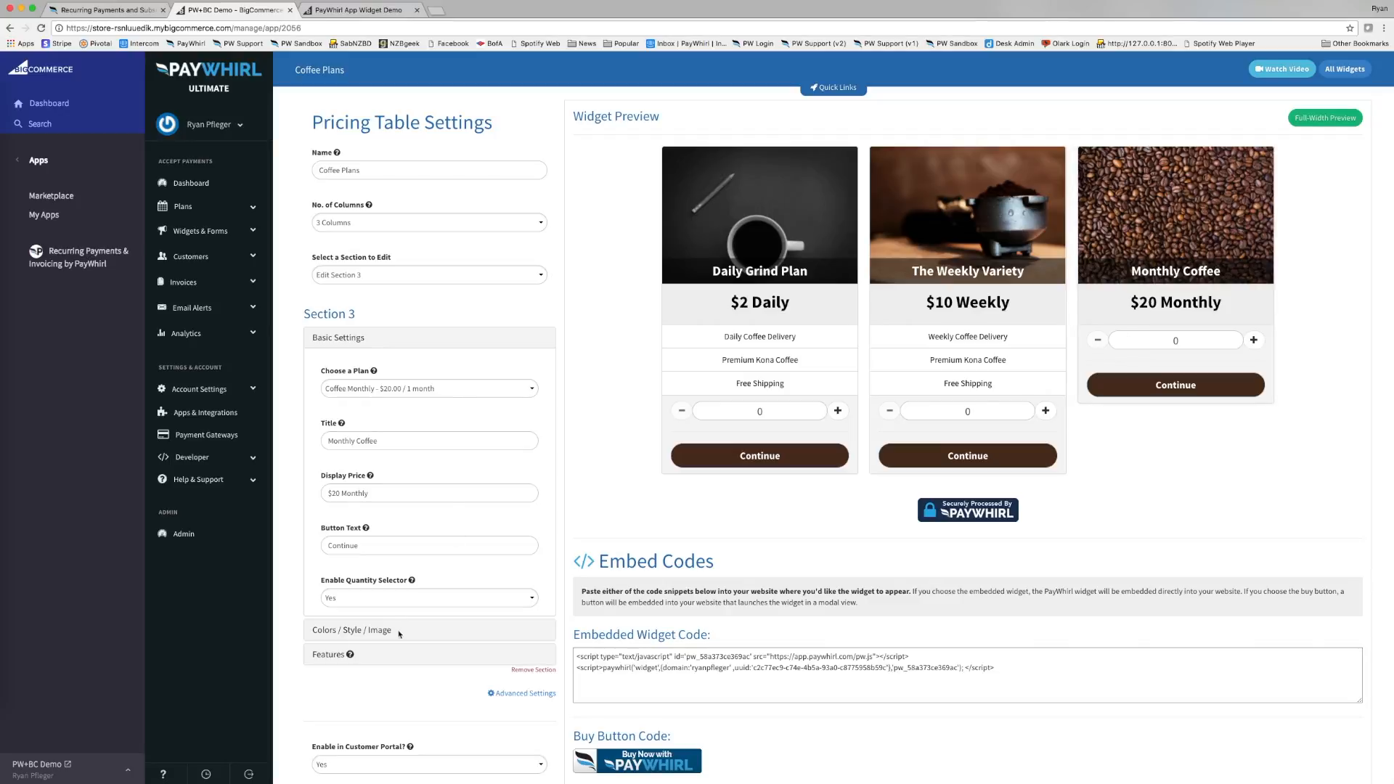
Enter Monthly Coffee Delivery as Feature 1, fixing the Cofffee typo with spellcheck.
left_click(335, 656)
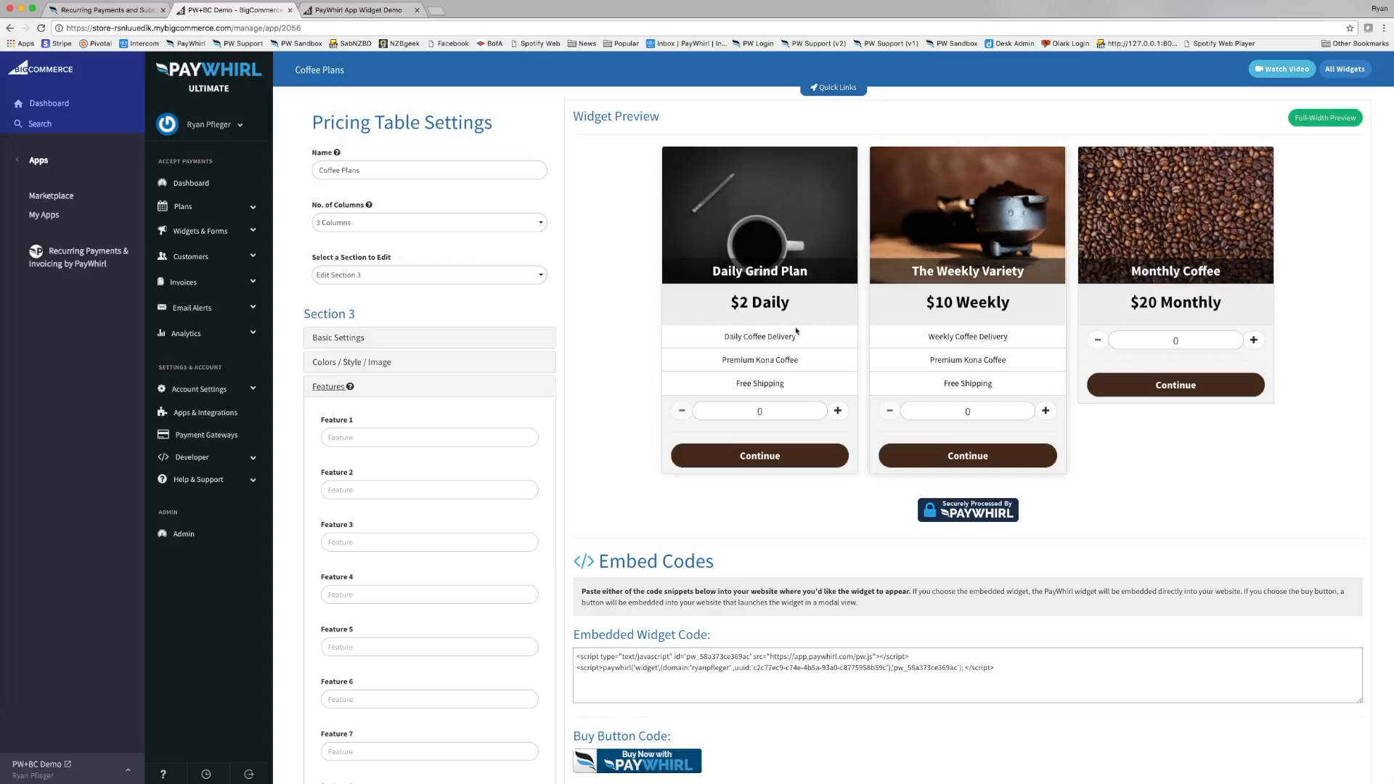
left_click(363, 439)
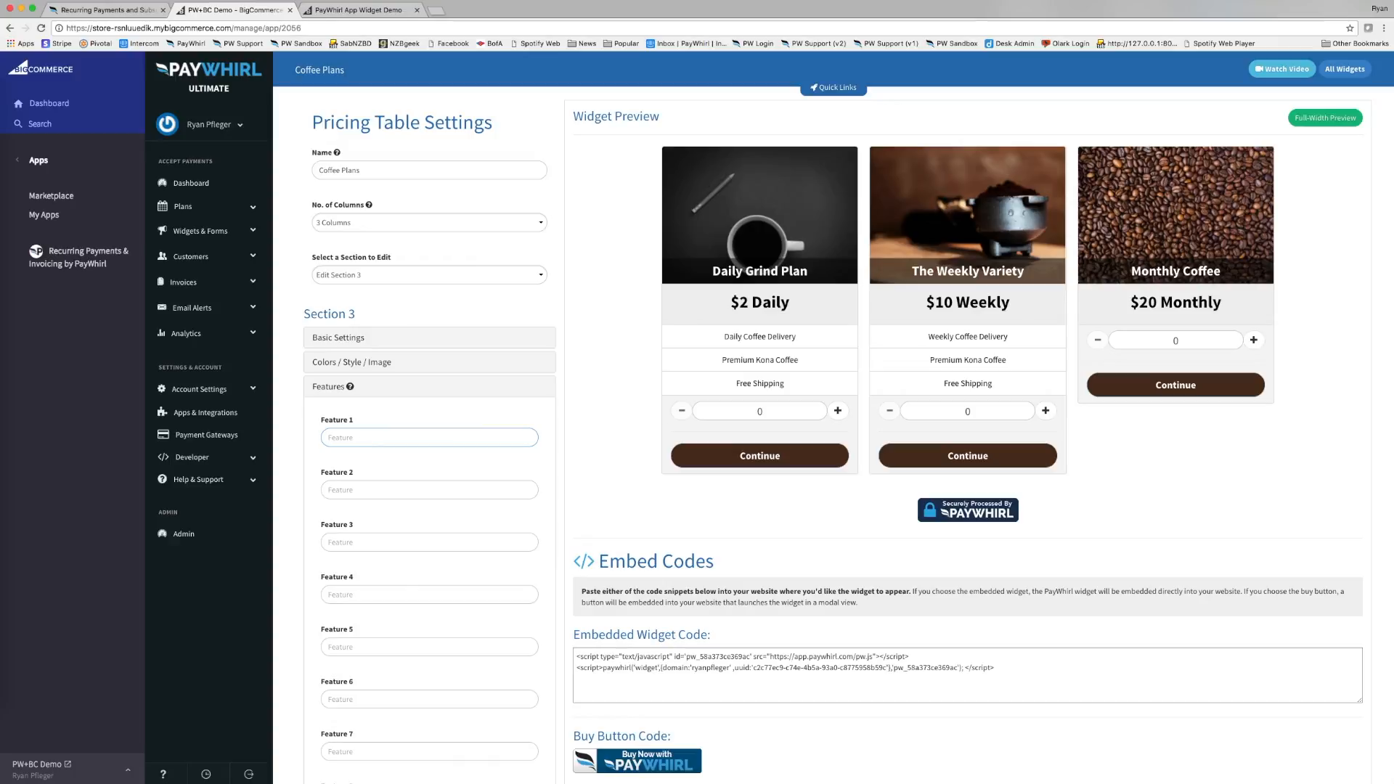
type("Month")
type("ly Co")
type("fffe")
key("BackSpace")
type("ffee Delivery")
right_click(362, 440)
left_click(385, 443)
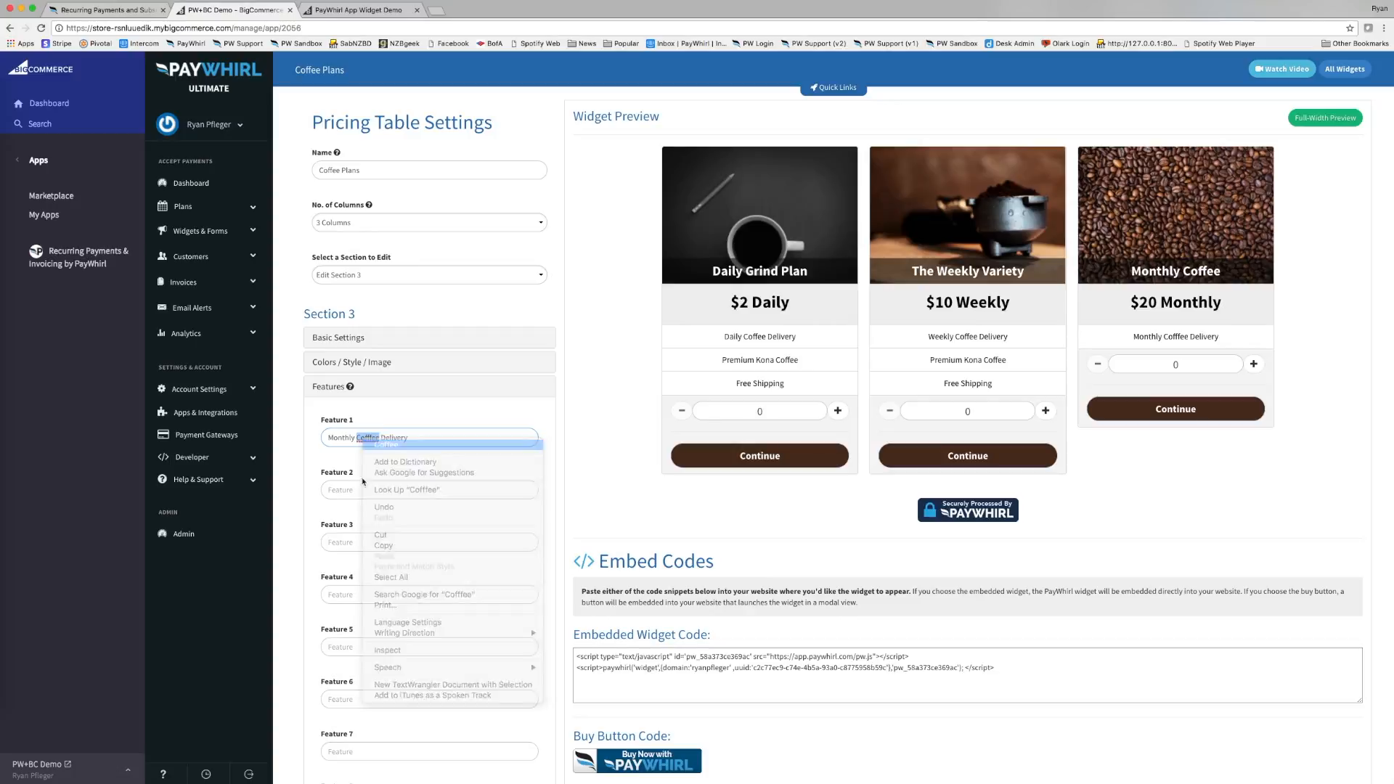
Add Premium Kona Coffee and Free Shipping as Features 2 and 3.
left_click(361, 491)
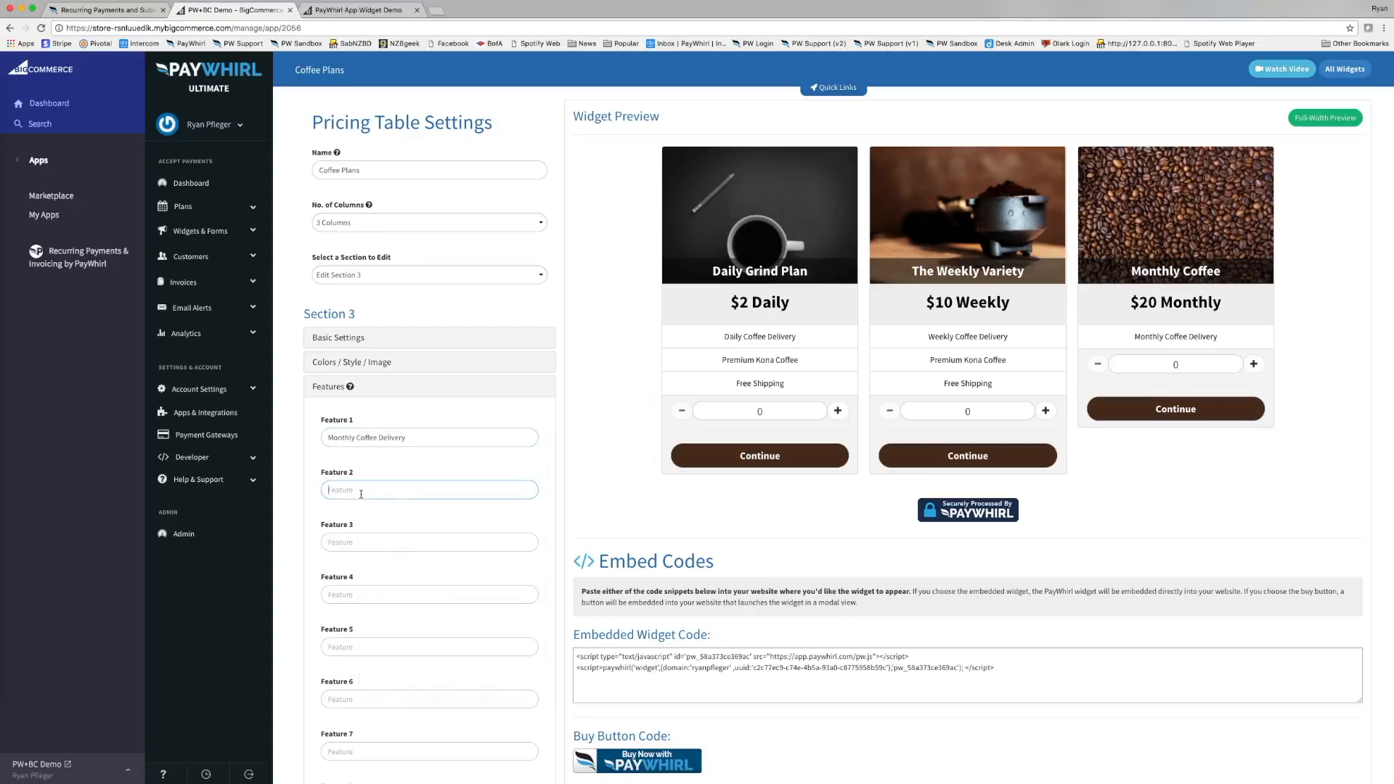
type("Prem")
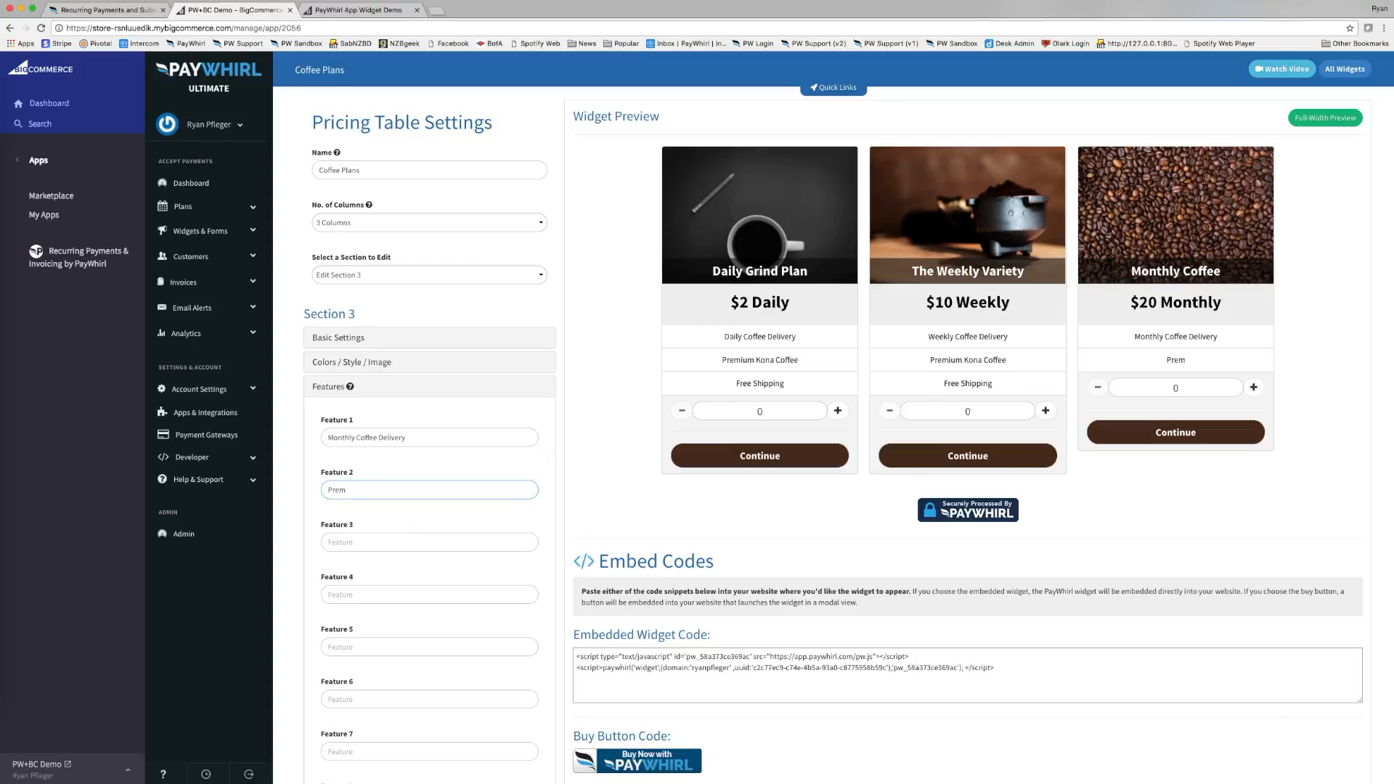
type("ium Kona Coffee")
left_click(379, 541)
type("Free SHipp")
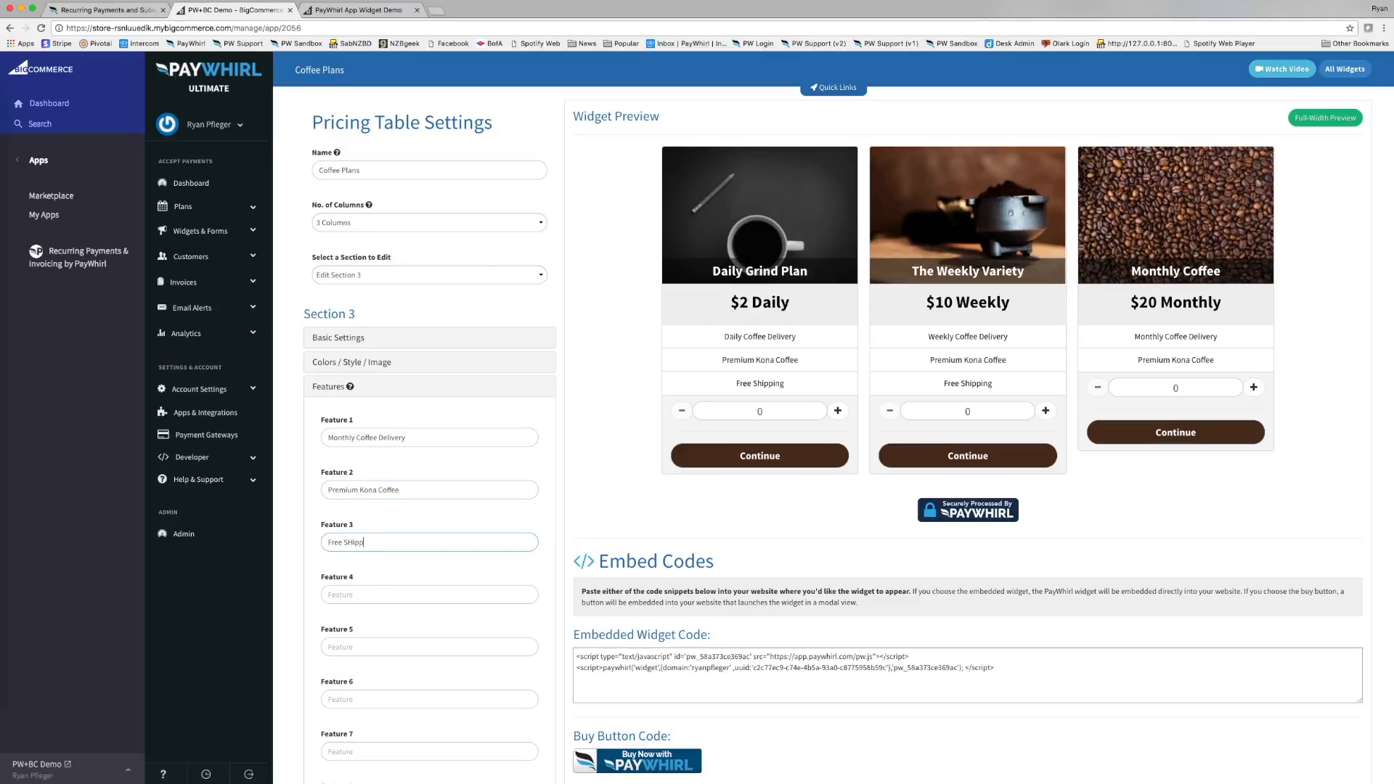
key("BackSpace")
type("hipping")
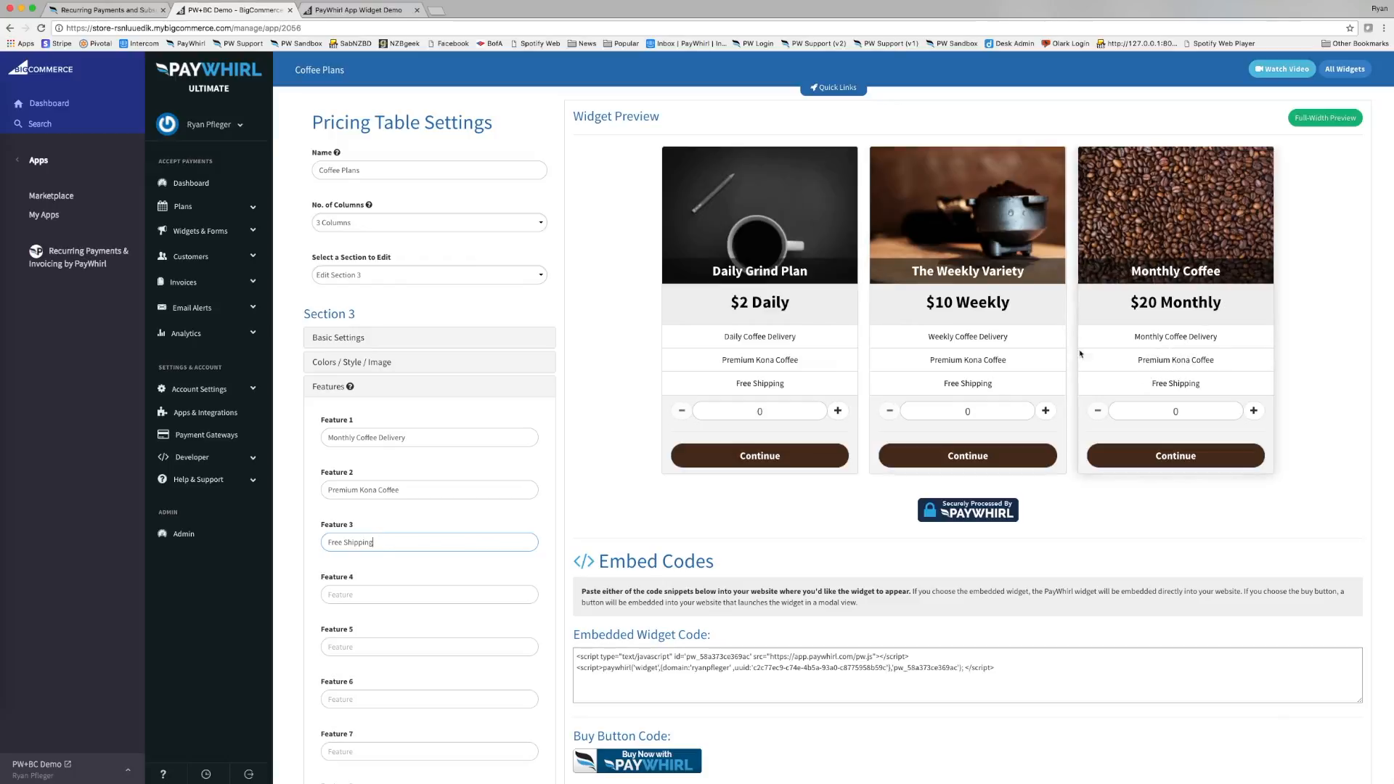
left_click(339, 390)
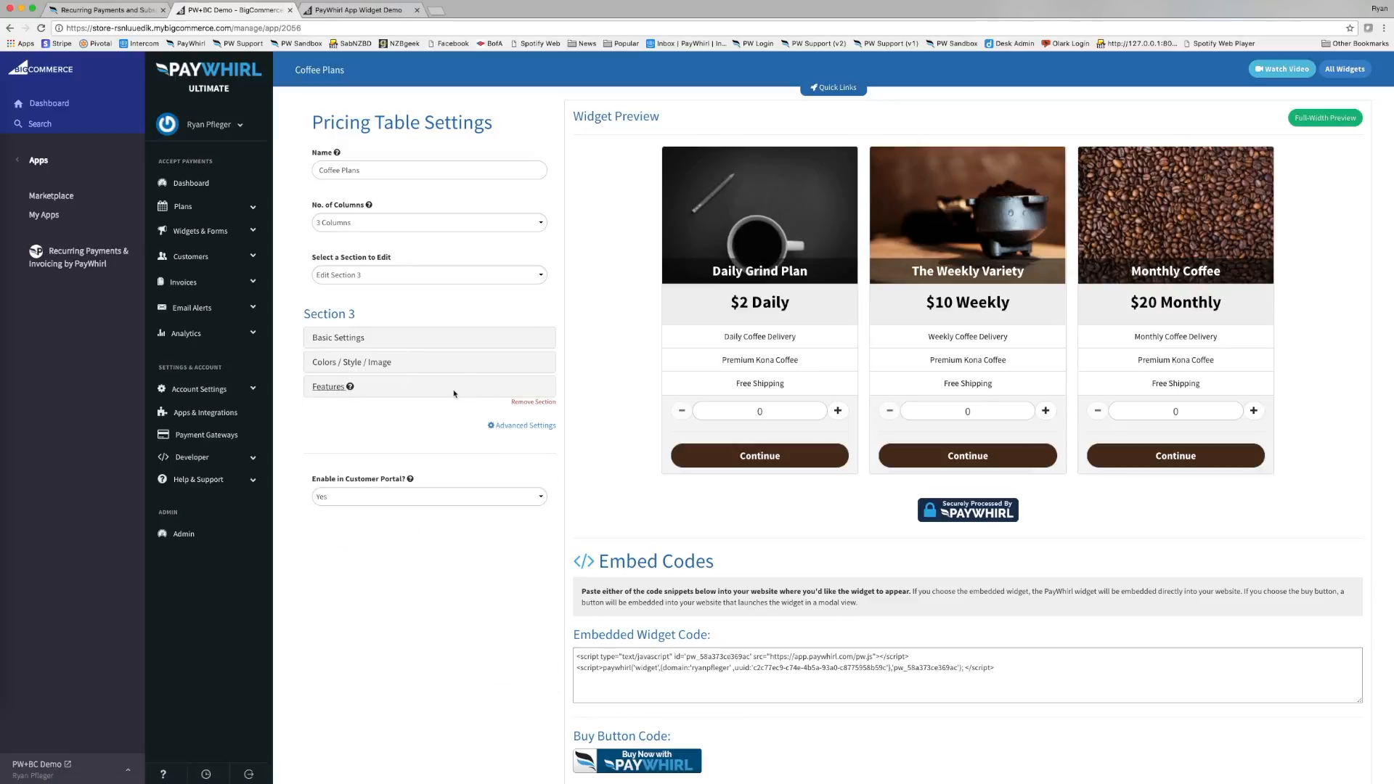
Select the whole Embedded Widget Code in the Embed Codes area and copy it.
scroll(634, 532, "down", 3)
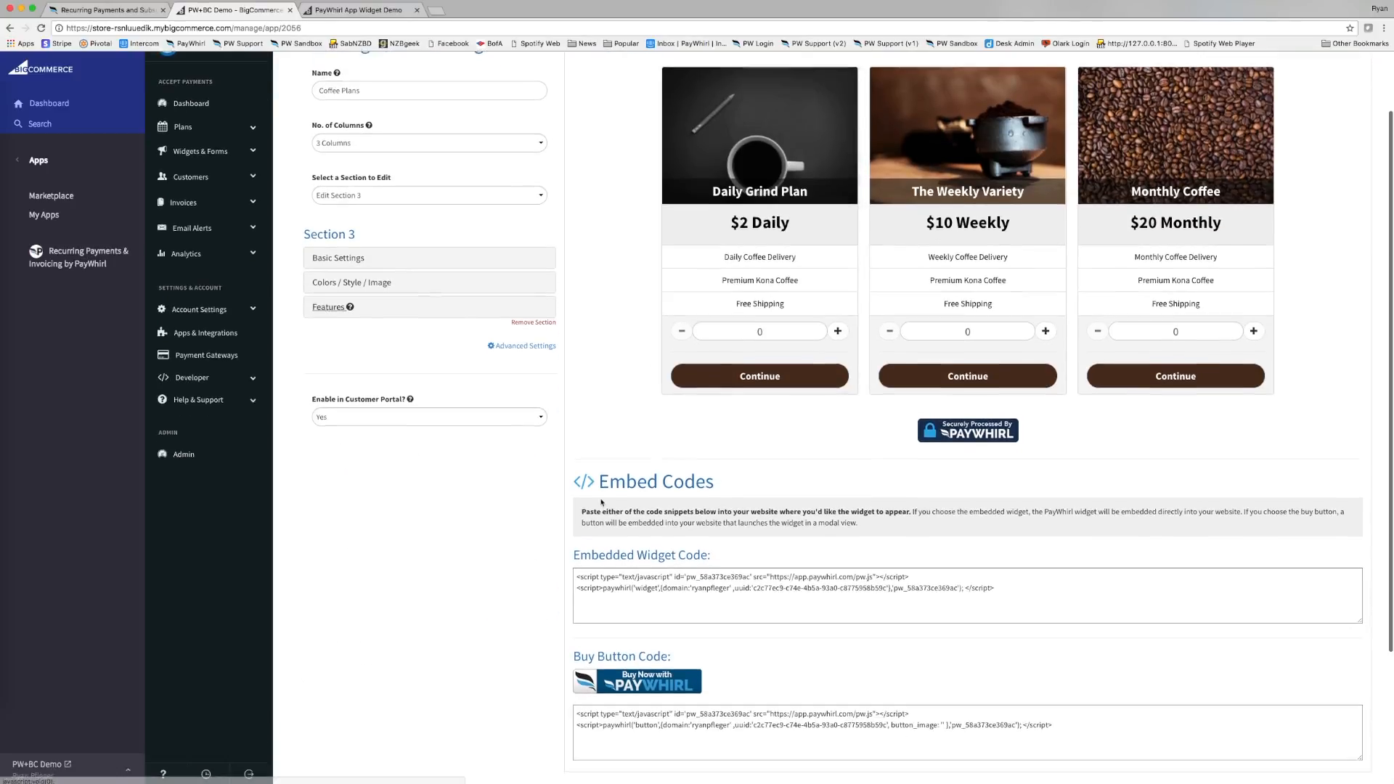
scroll(634, 533, "up", 3)
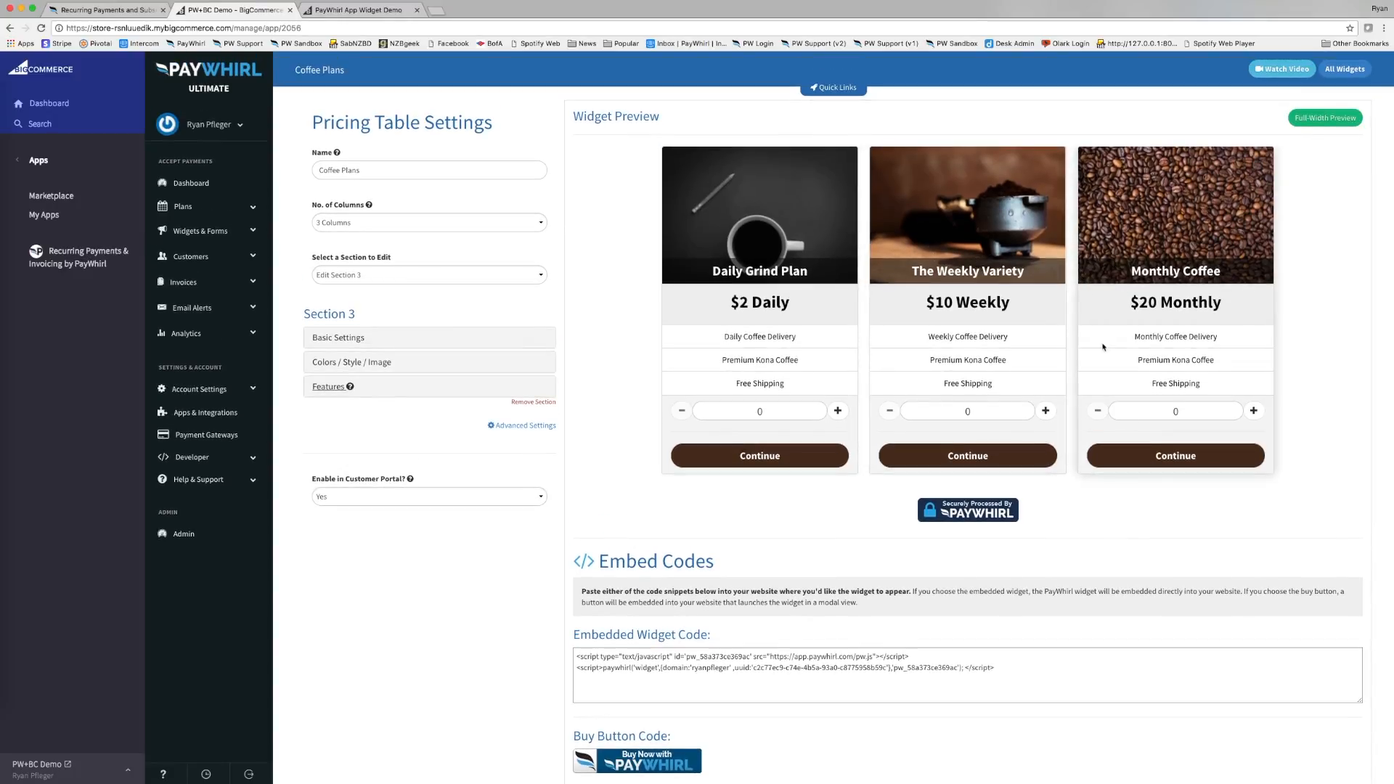
scroll(1054, 421, "down", 5)
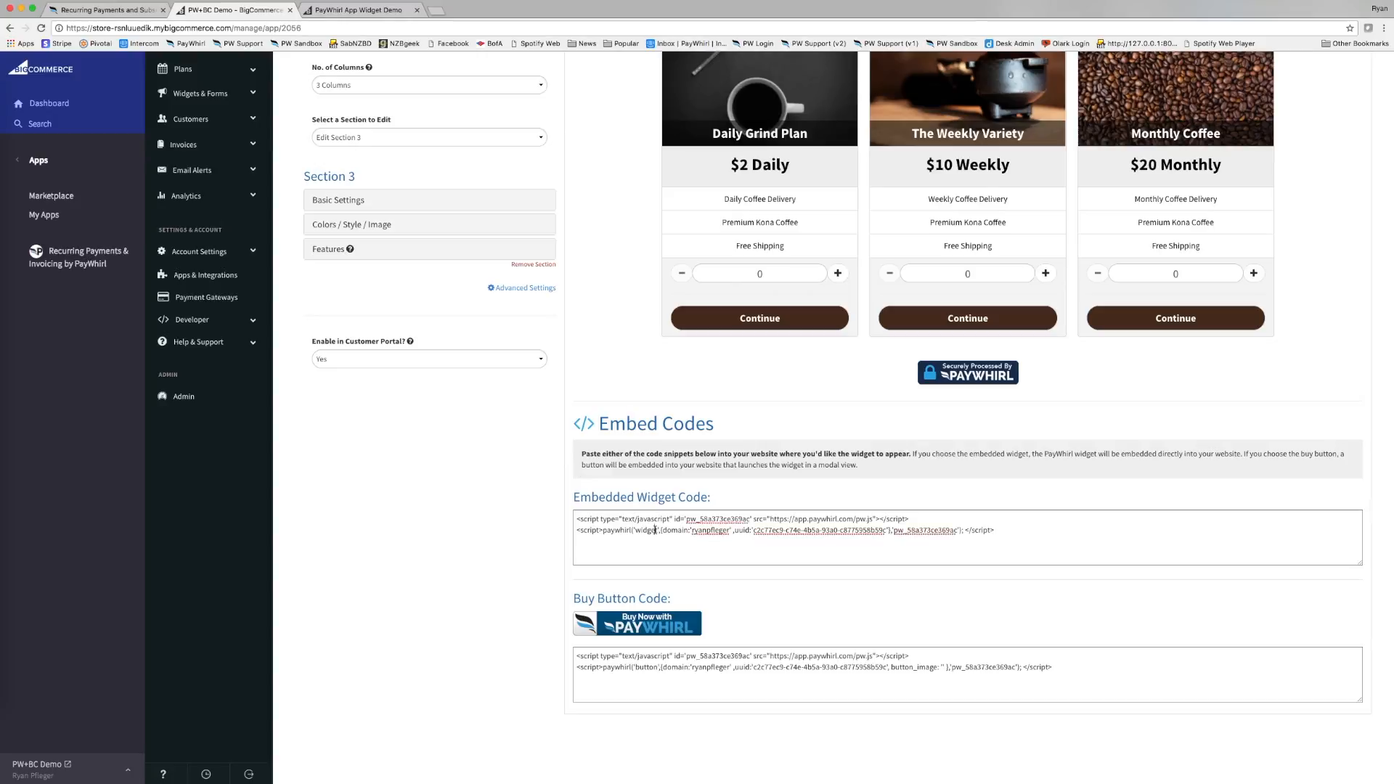
left_click(671, 525)
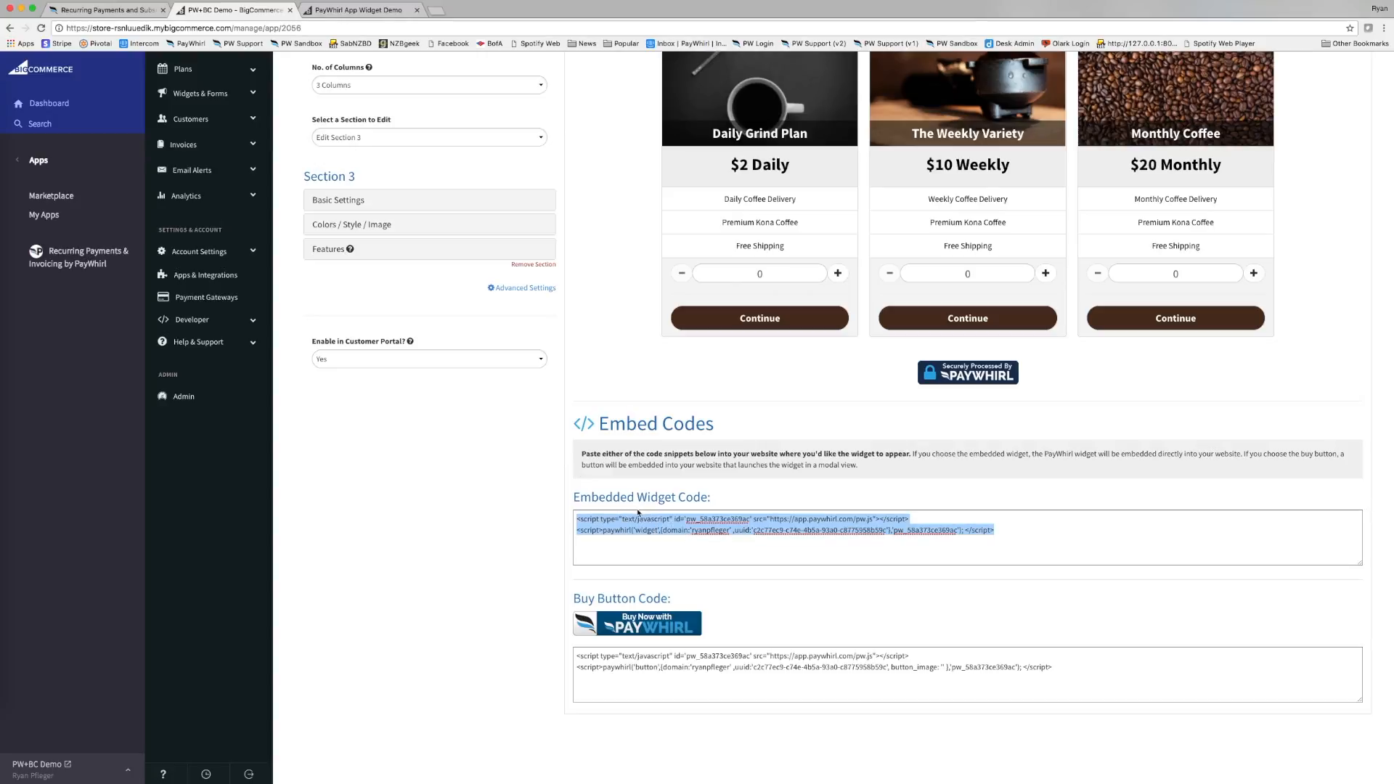
scroll(665, 515, "up", 4)
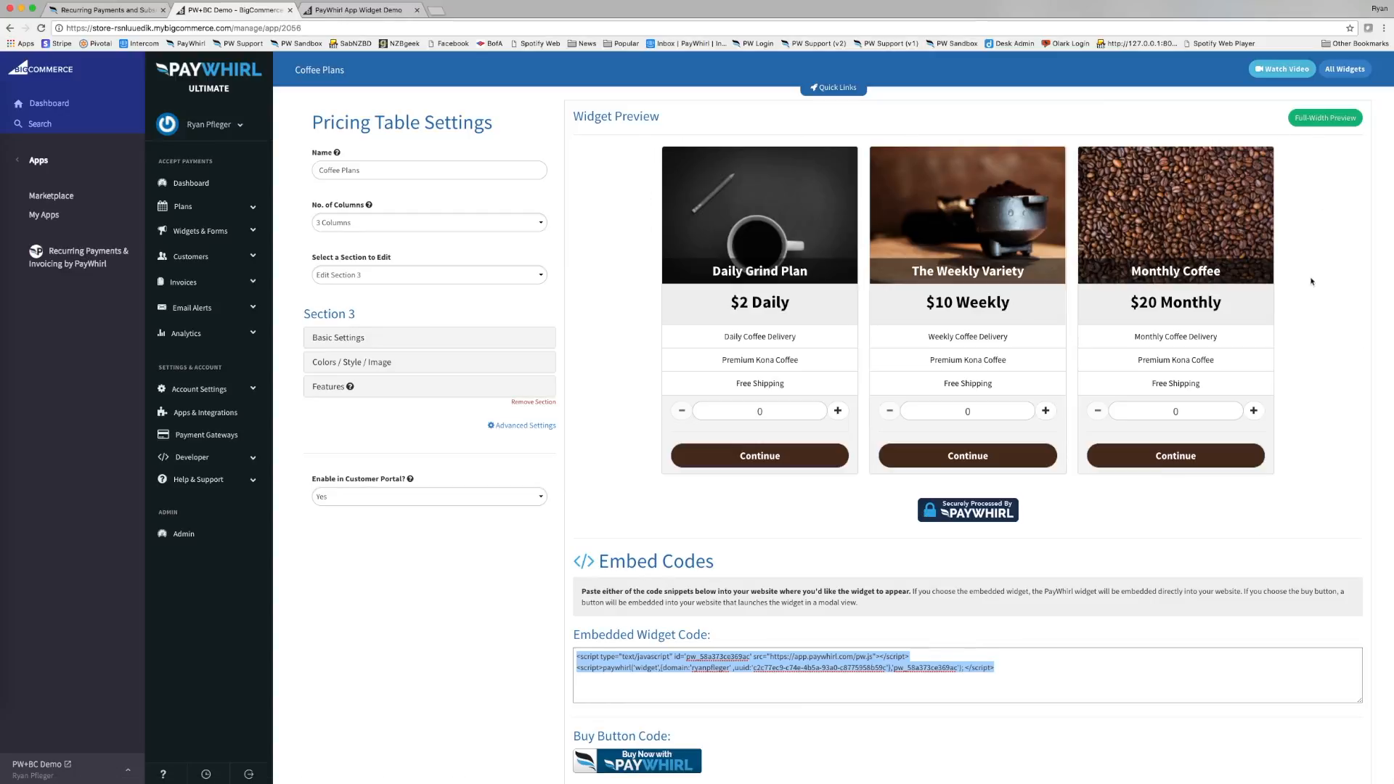
scroll(832, 207, "down", 4)
scroll(832, 207, "down", 1)
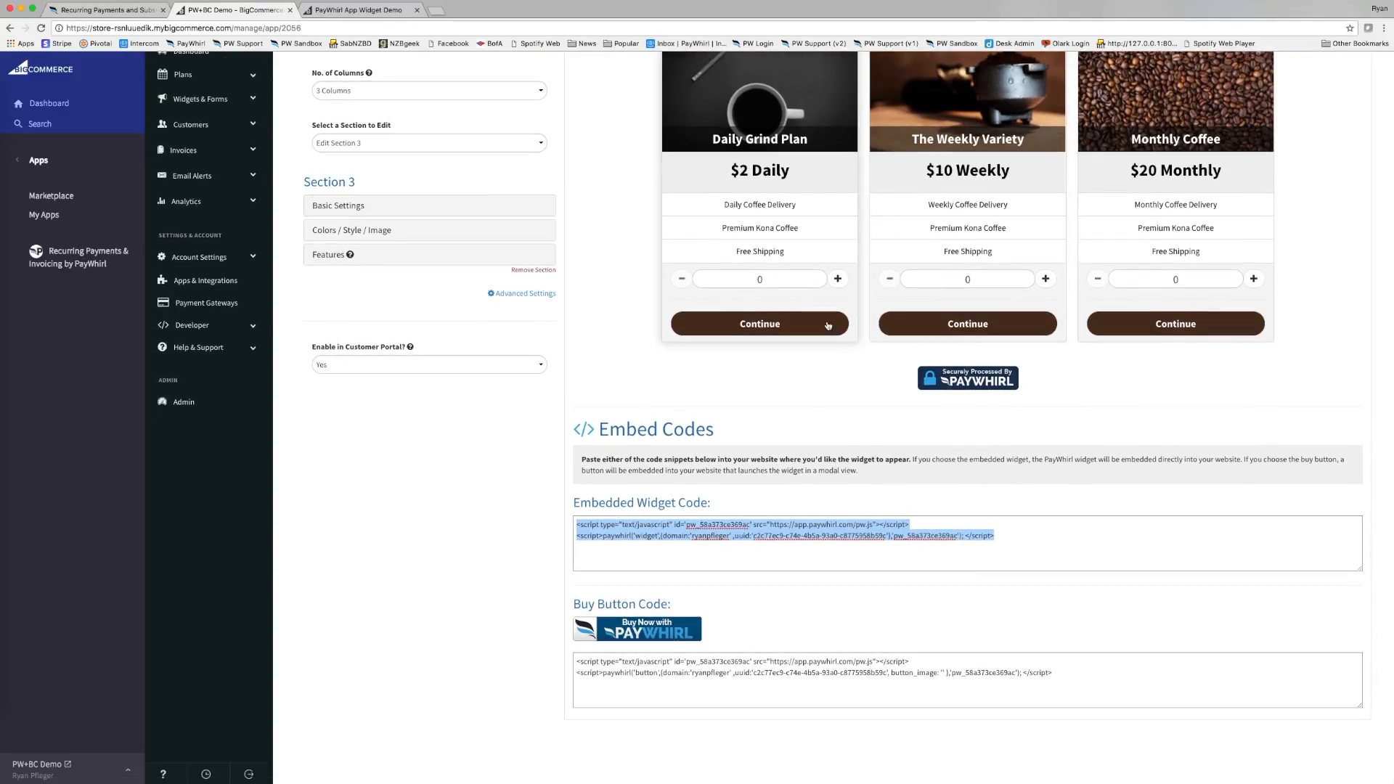
left_click(717, 679)
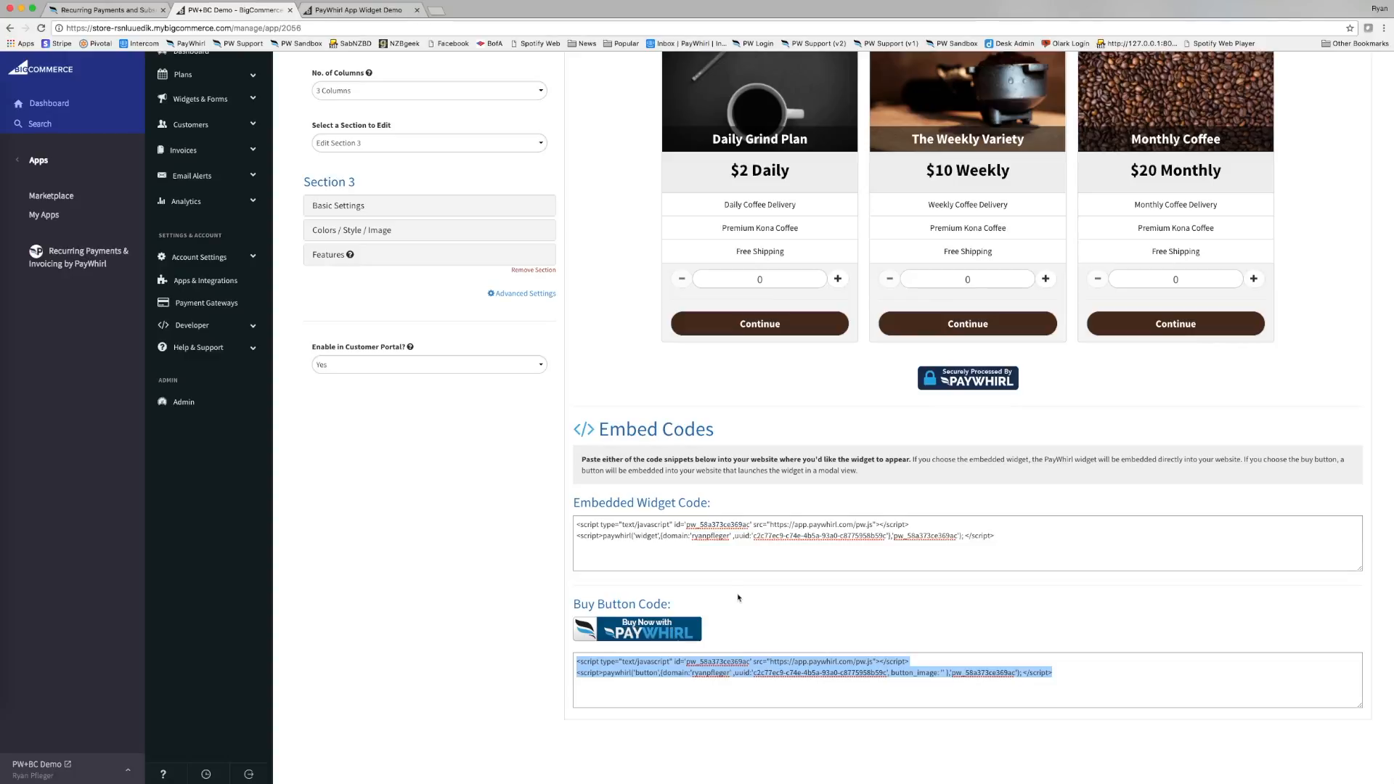
scroll(871, 290, "up", 2)
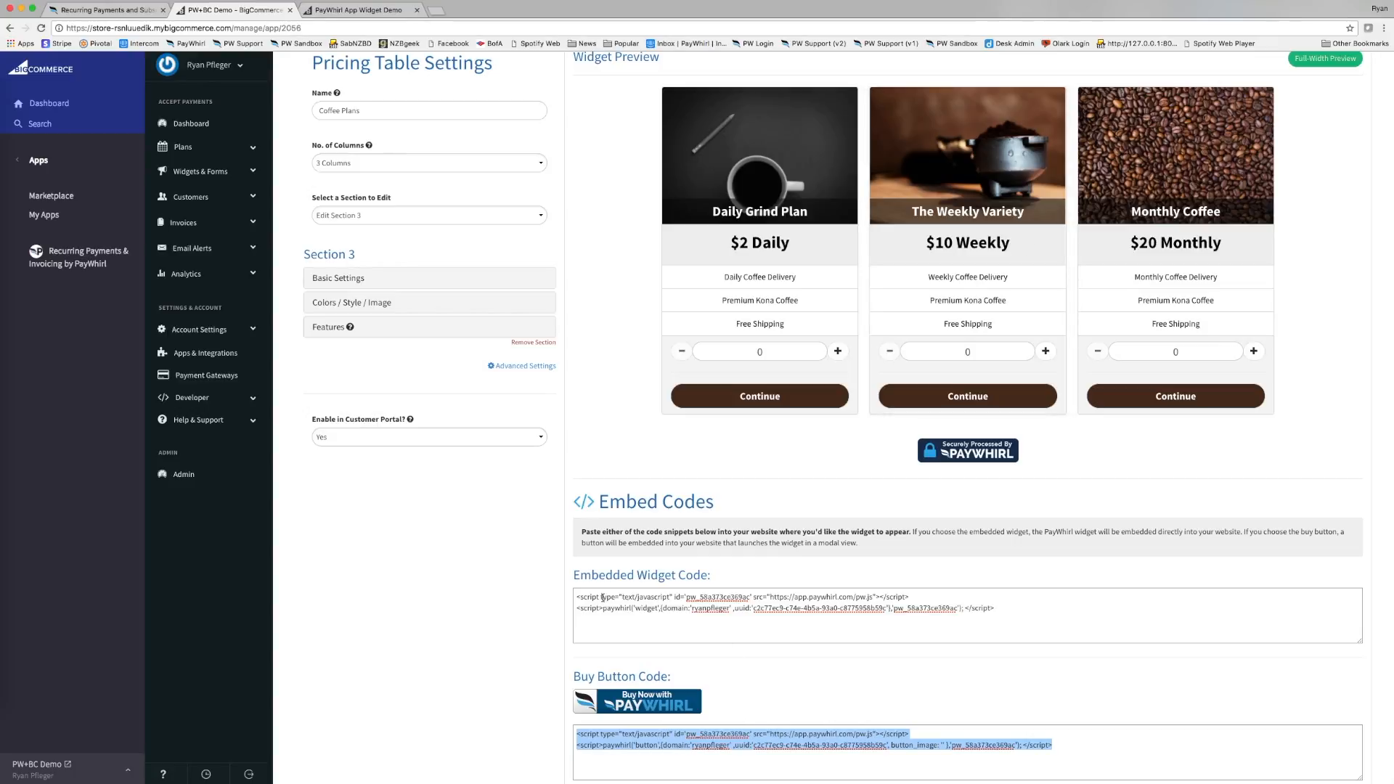
left_click(705, 607)
scroll(691, 610, "up", 2)
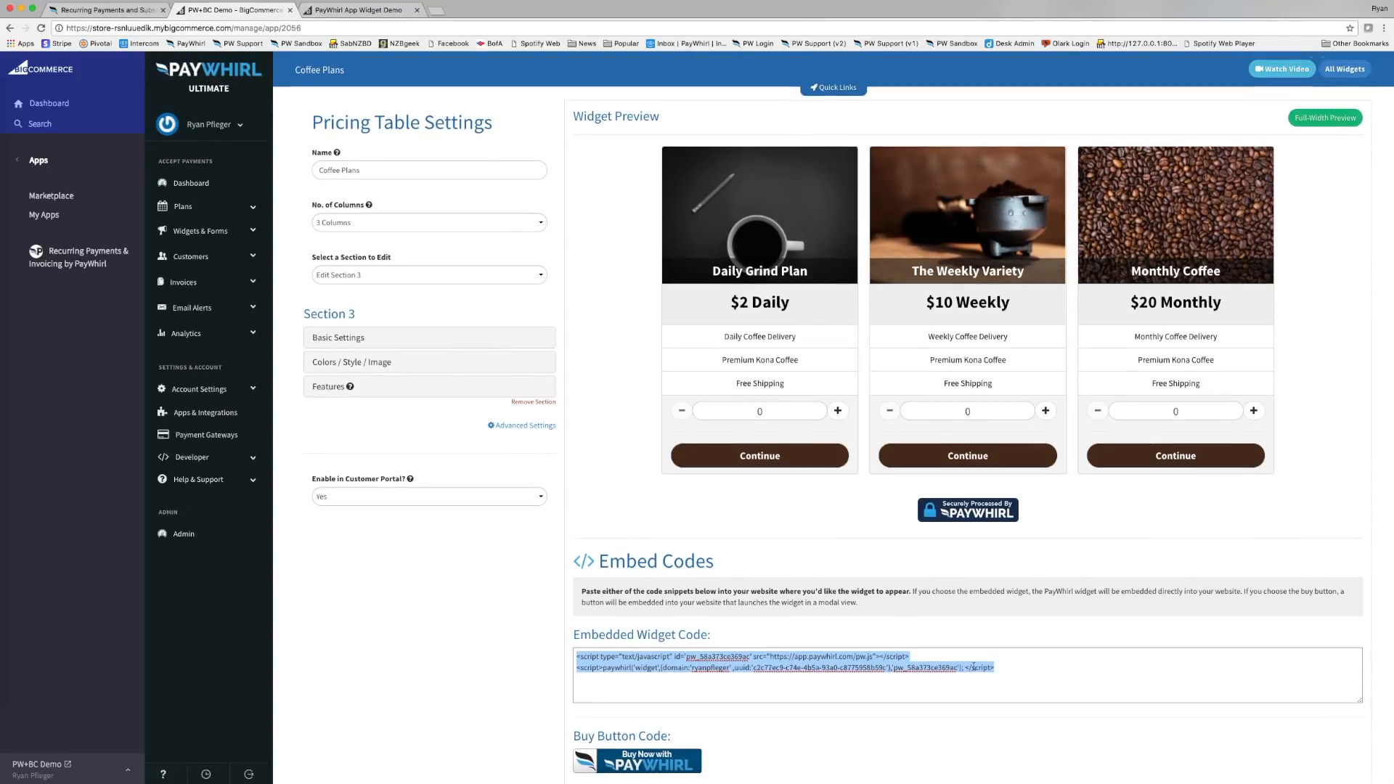
scroll(973, 666, "down", 5)
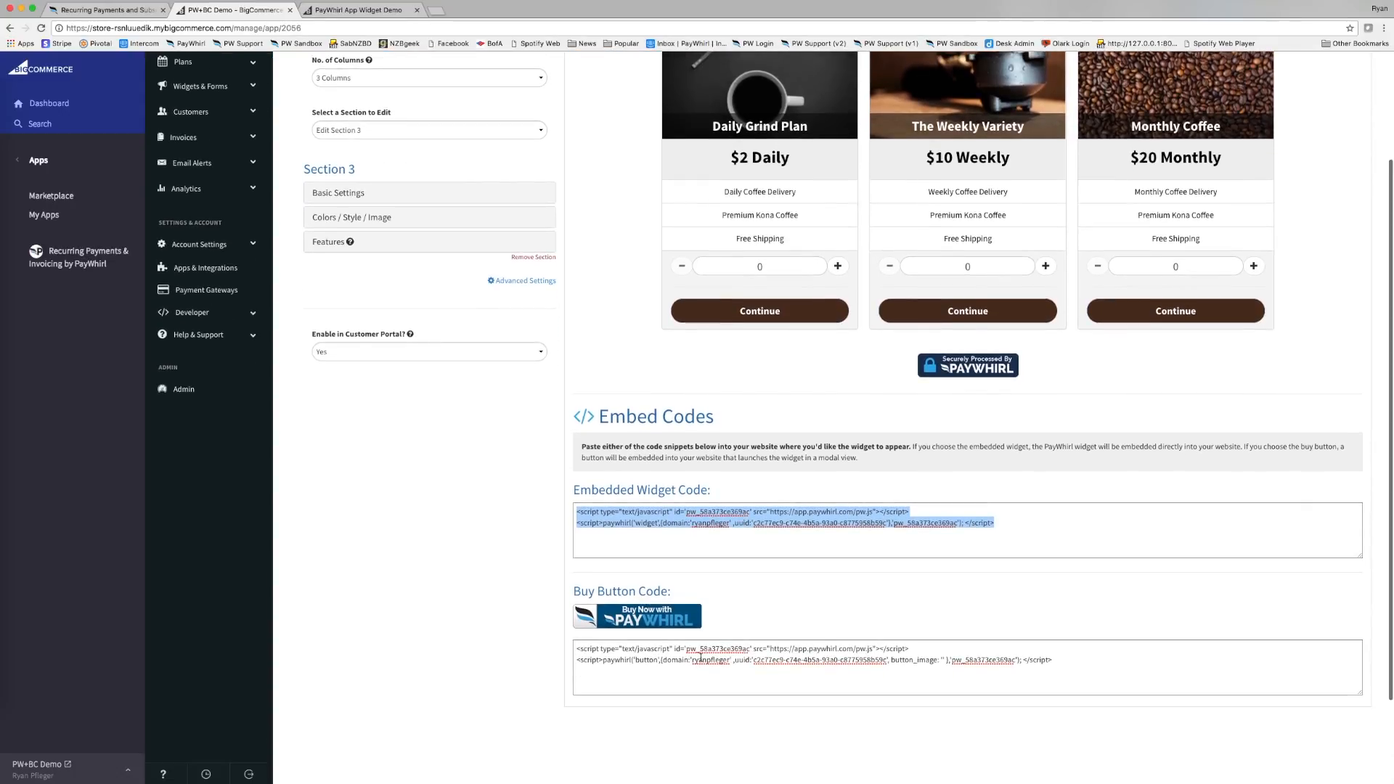
left_click(700, 658)
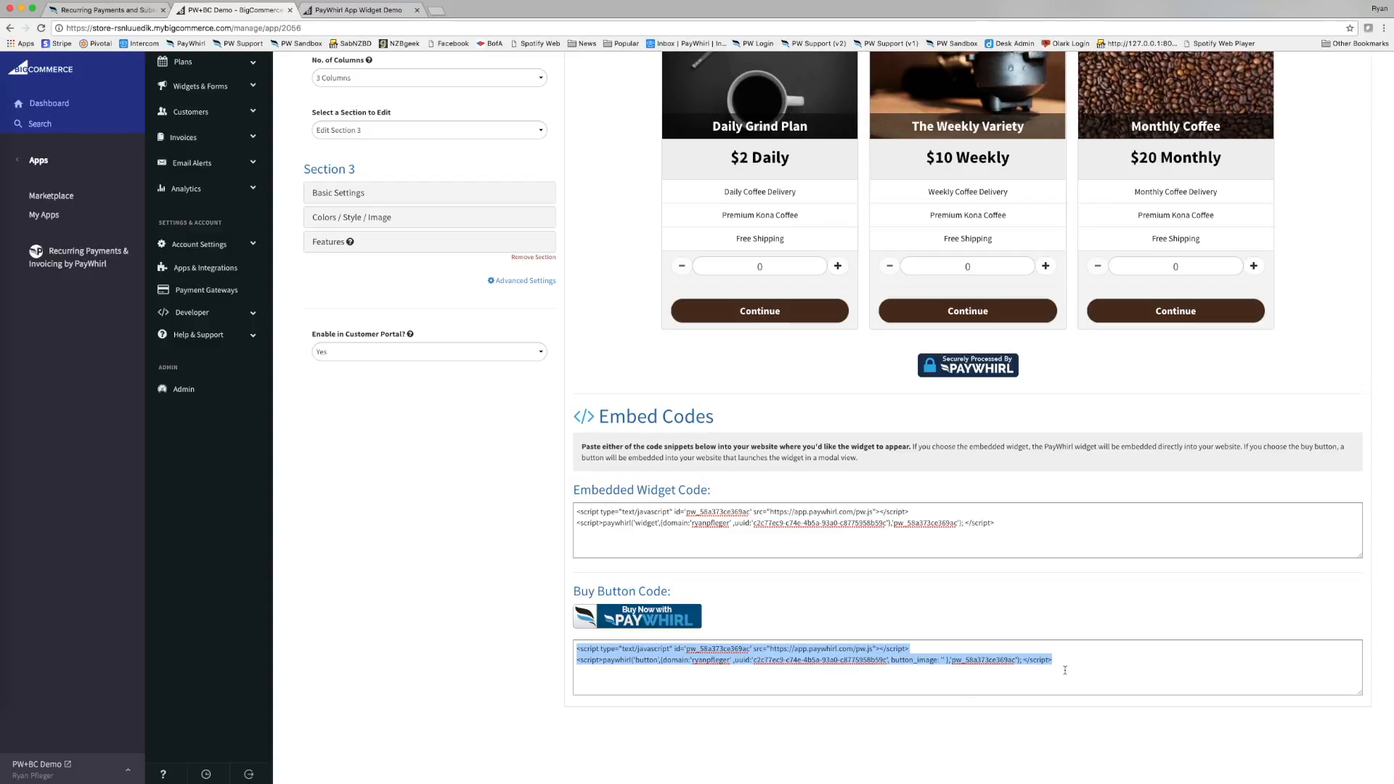
left_click(1035, 666)
scroll(1024, 667, "up", 2)
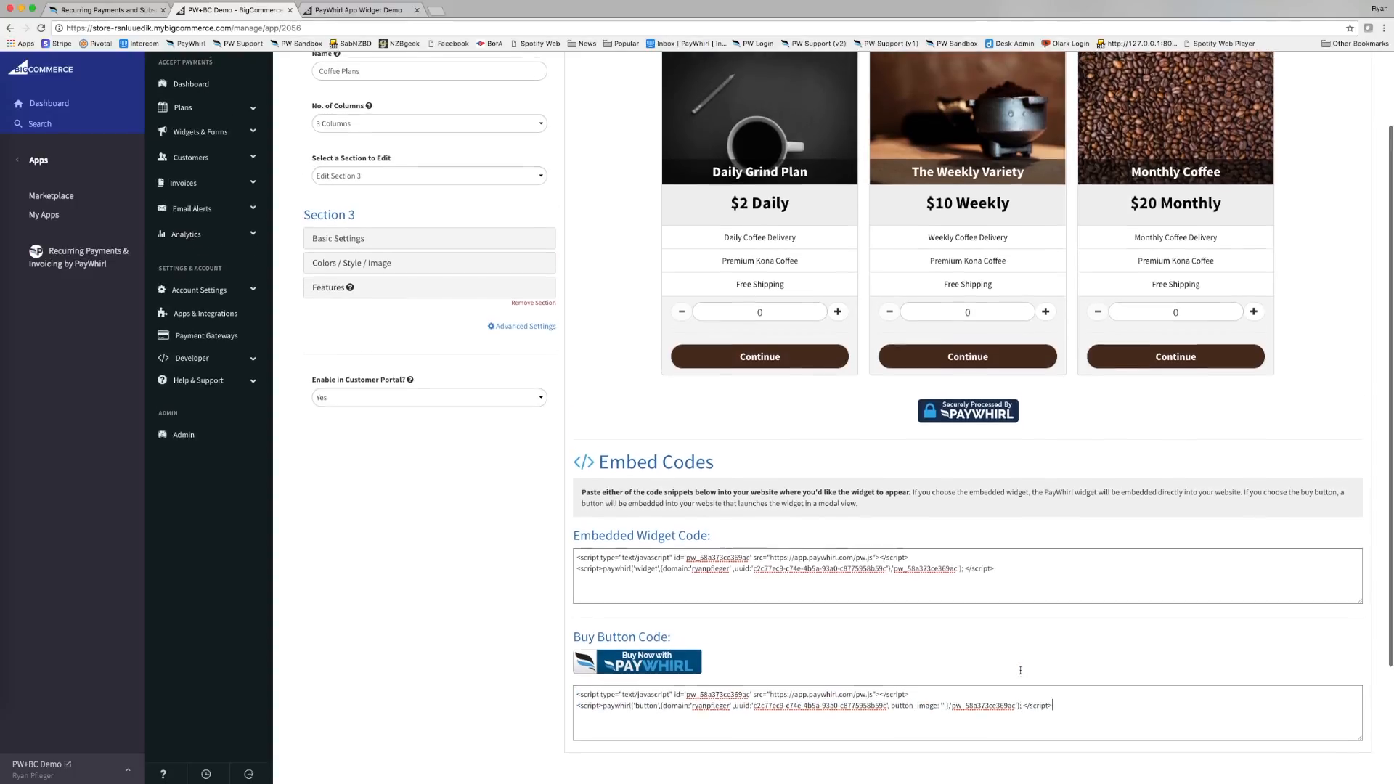
left_click(876, 609)
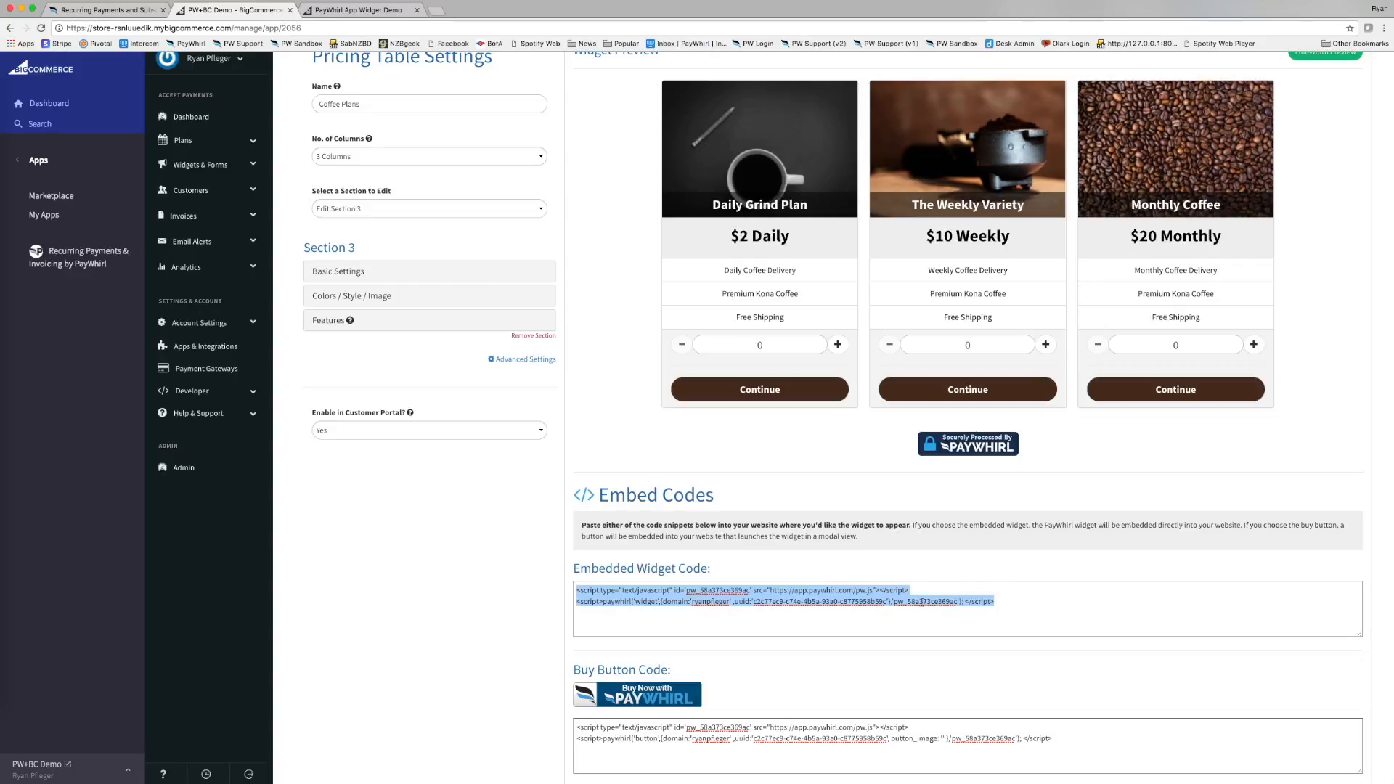
scroll(866, 607, "up", 2)
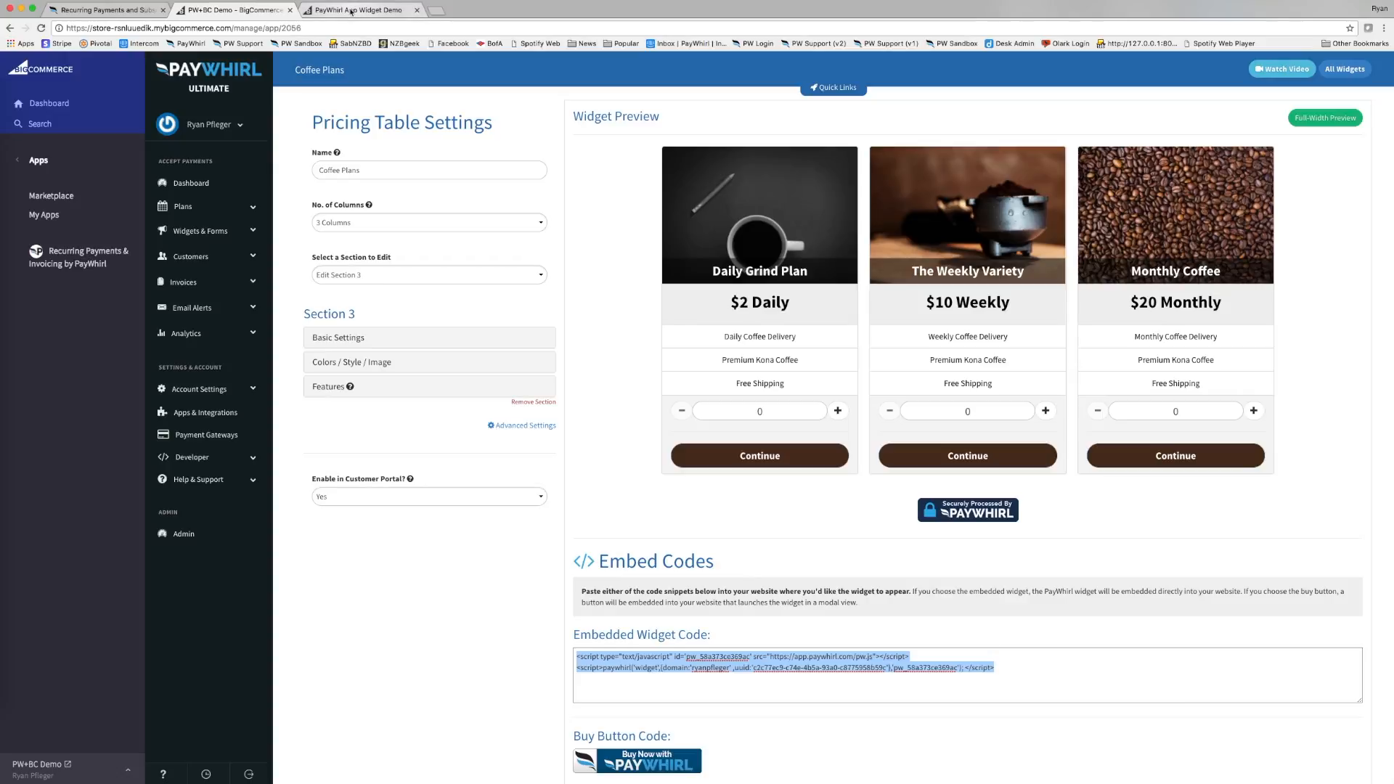
Open the PayWhirl App Widget Demo web page for editing and inspect its content source.
left_click(59, 105)
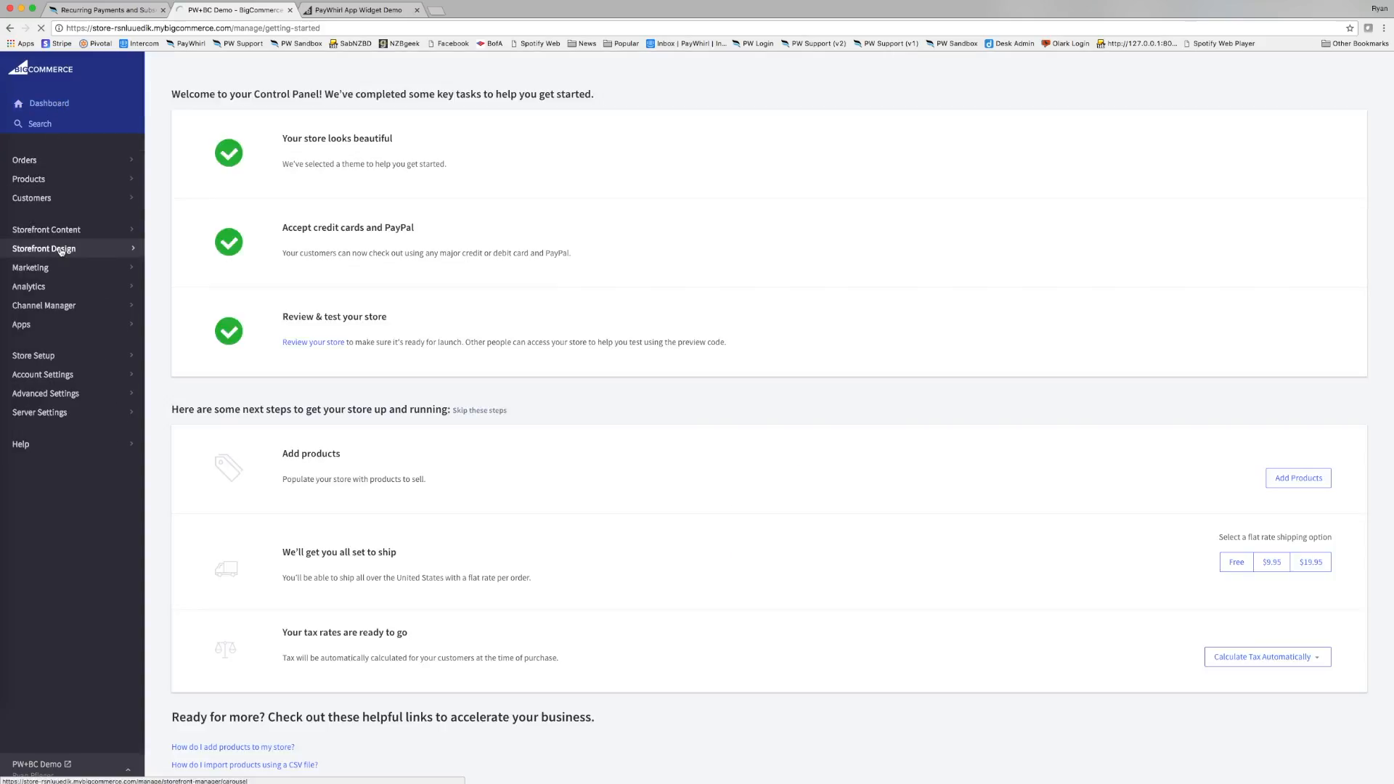
left_click(61, 229)
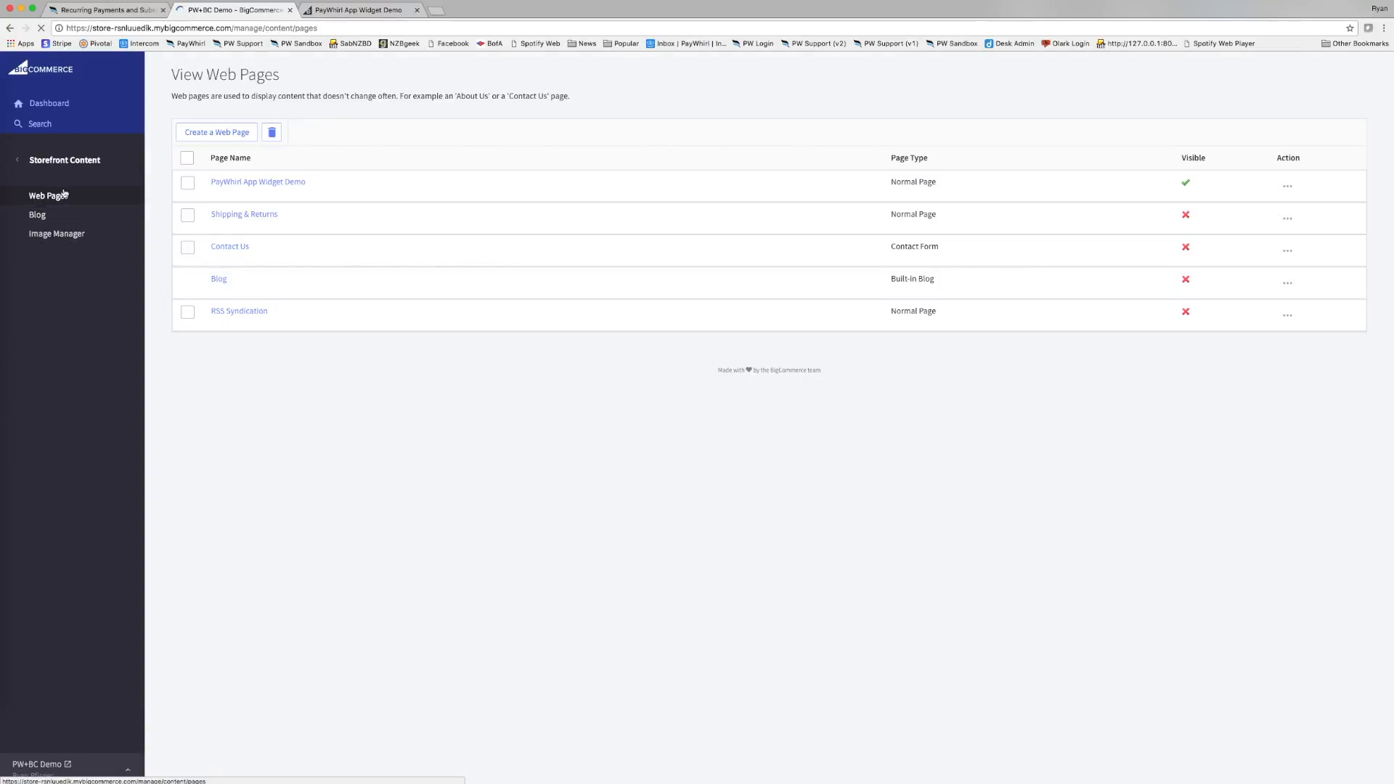
left_click(230, 187)
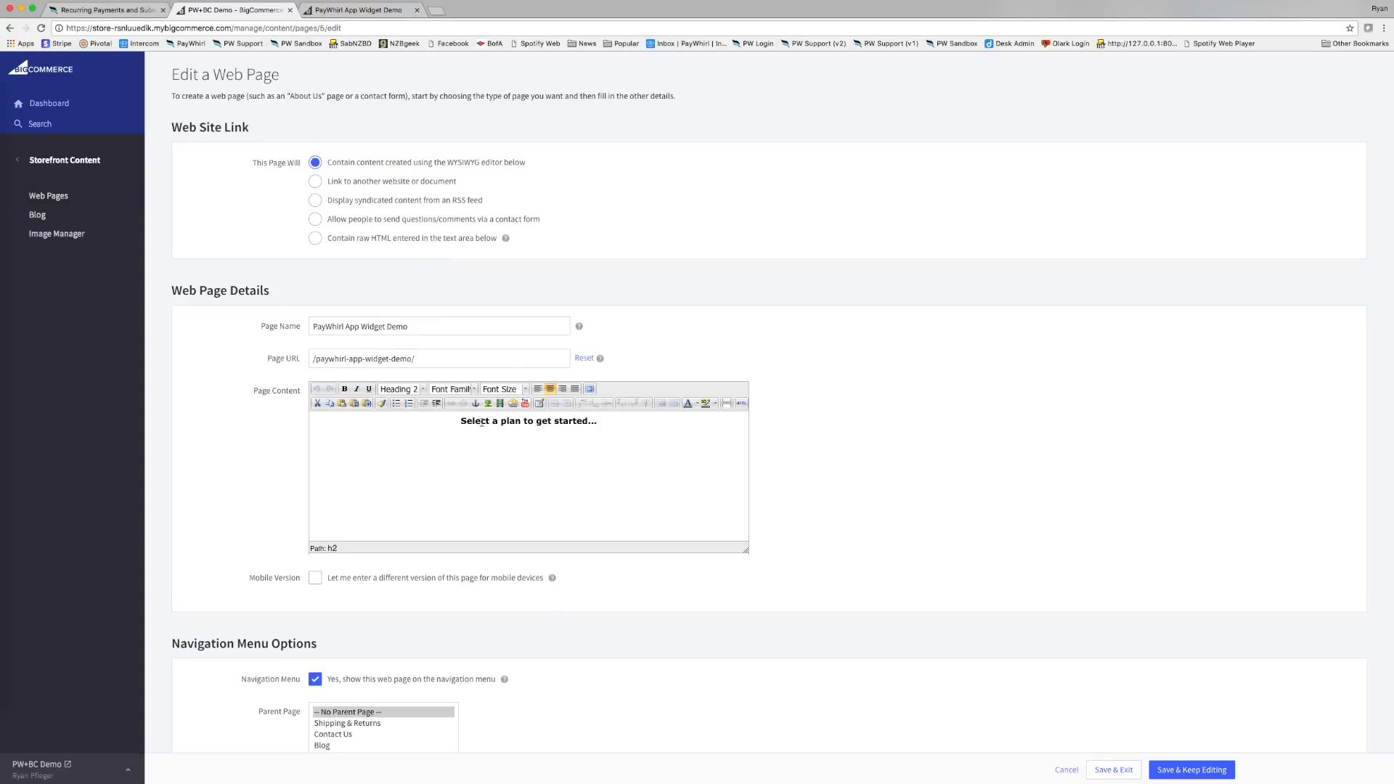
left_click(741, 403)
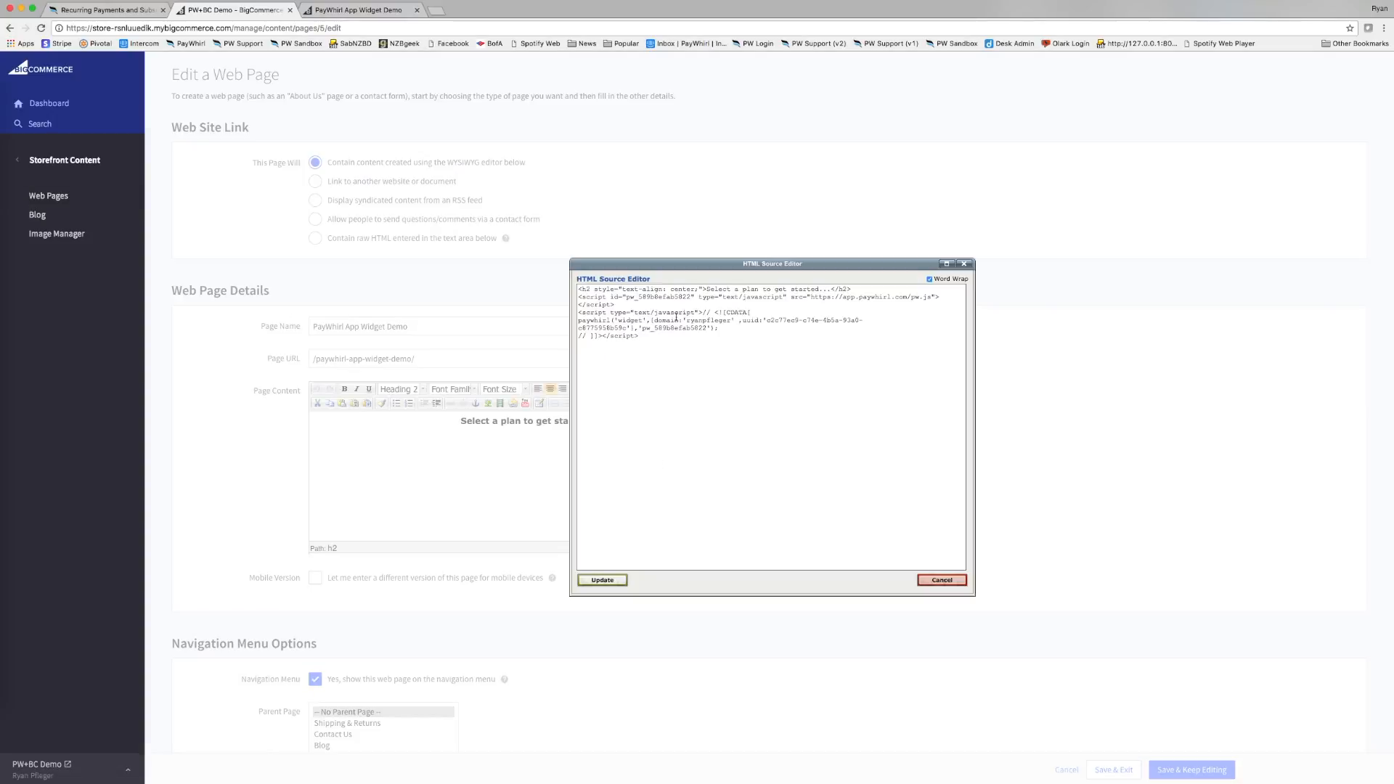
left_click(965, 264)
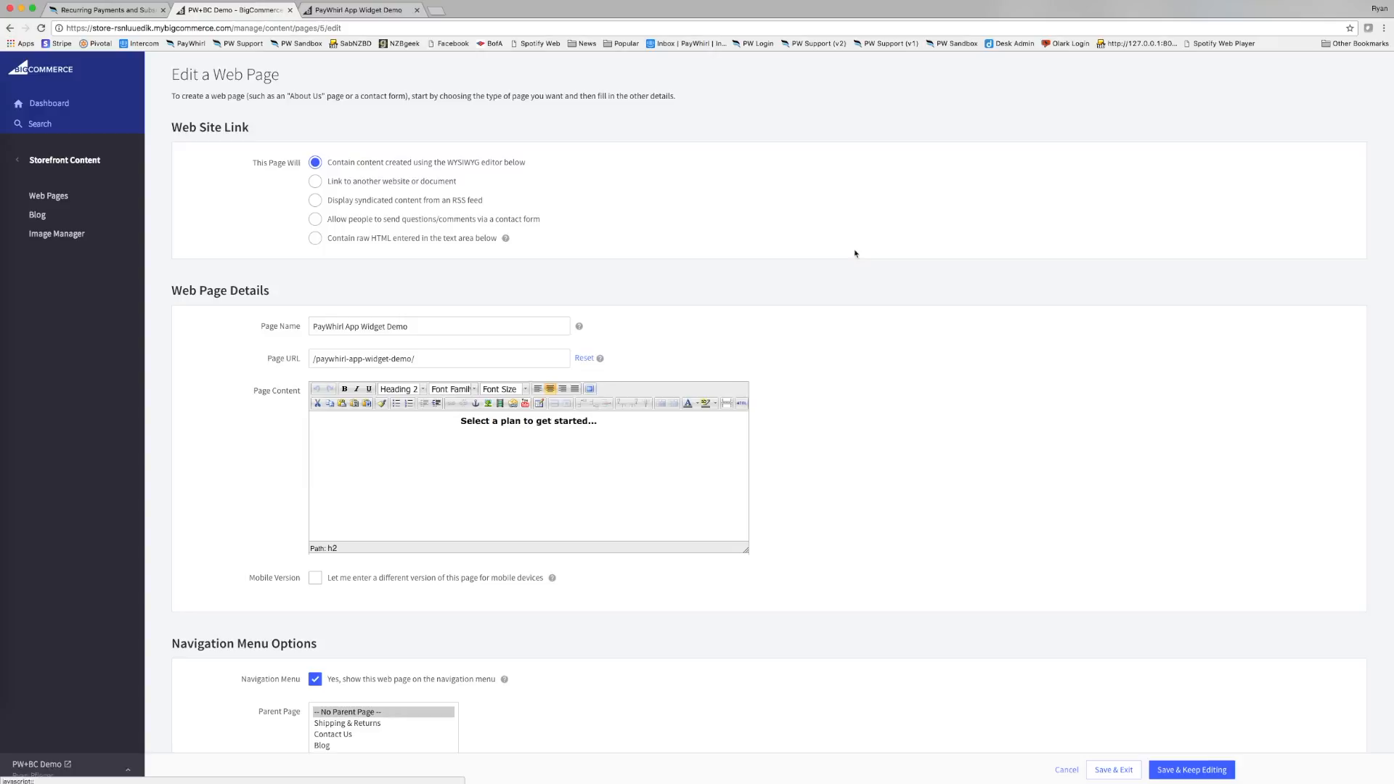
left_click(314, 240)
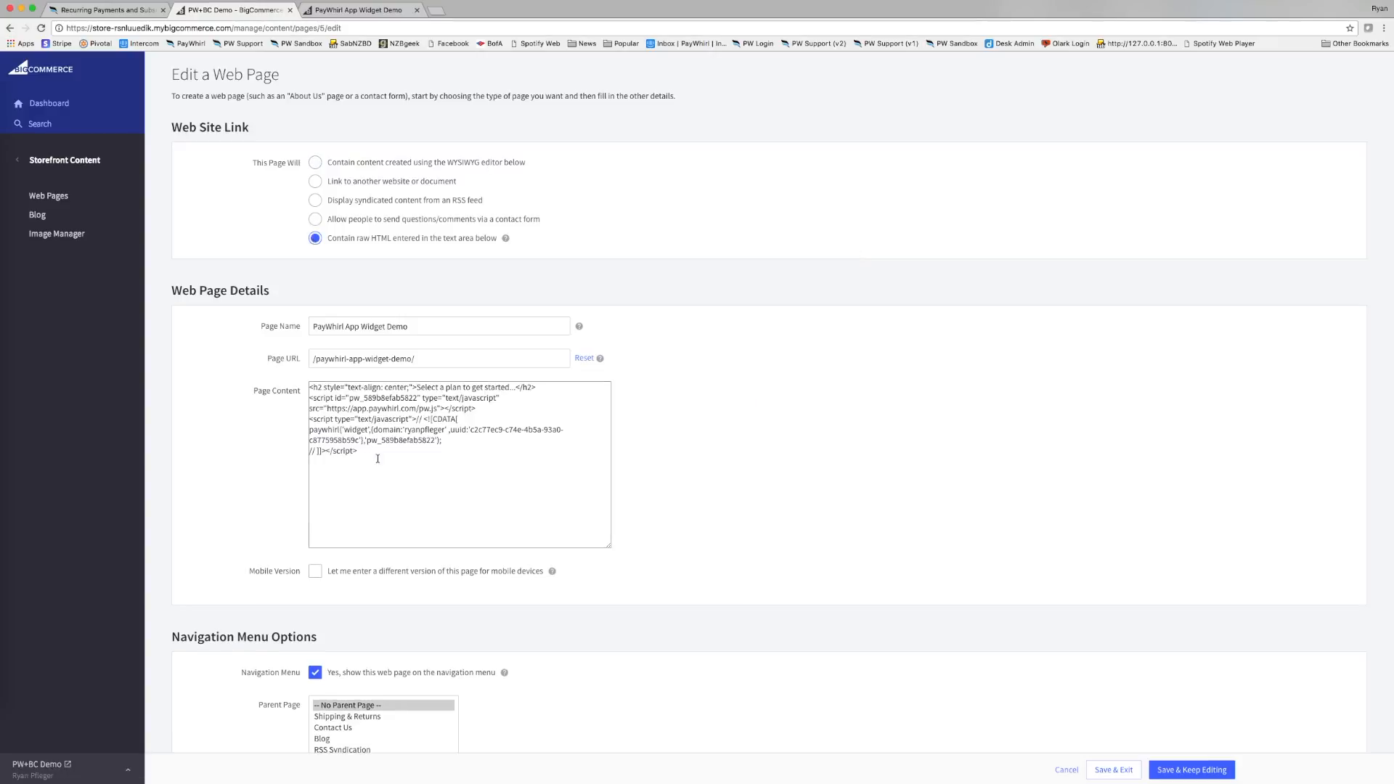
Replace the old widget script with the new Coffee Plans embed code and save the page.
left_click_drag(377, 458, 301, 393)
left_click(302, 282)
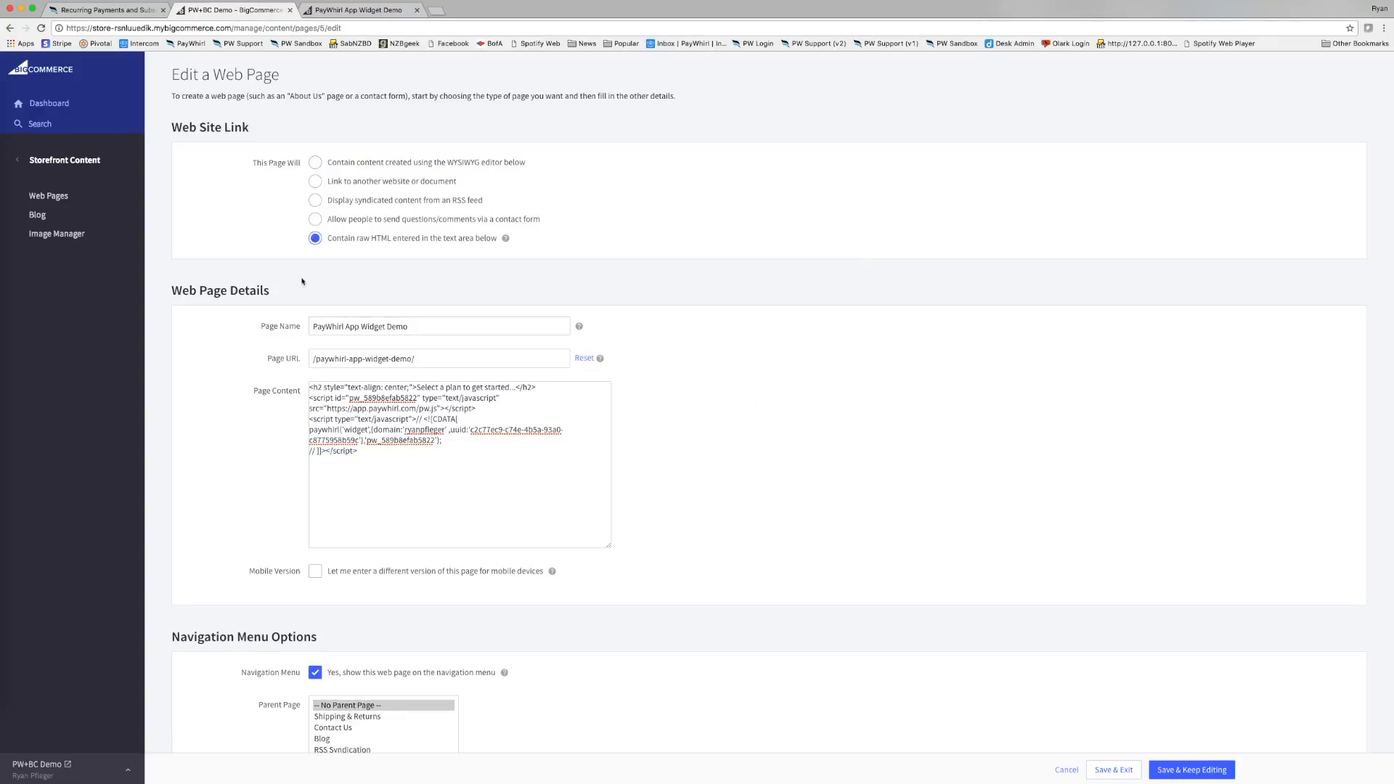
left_click(315, 163)
left_click(740, 404)
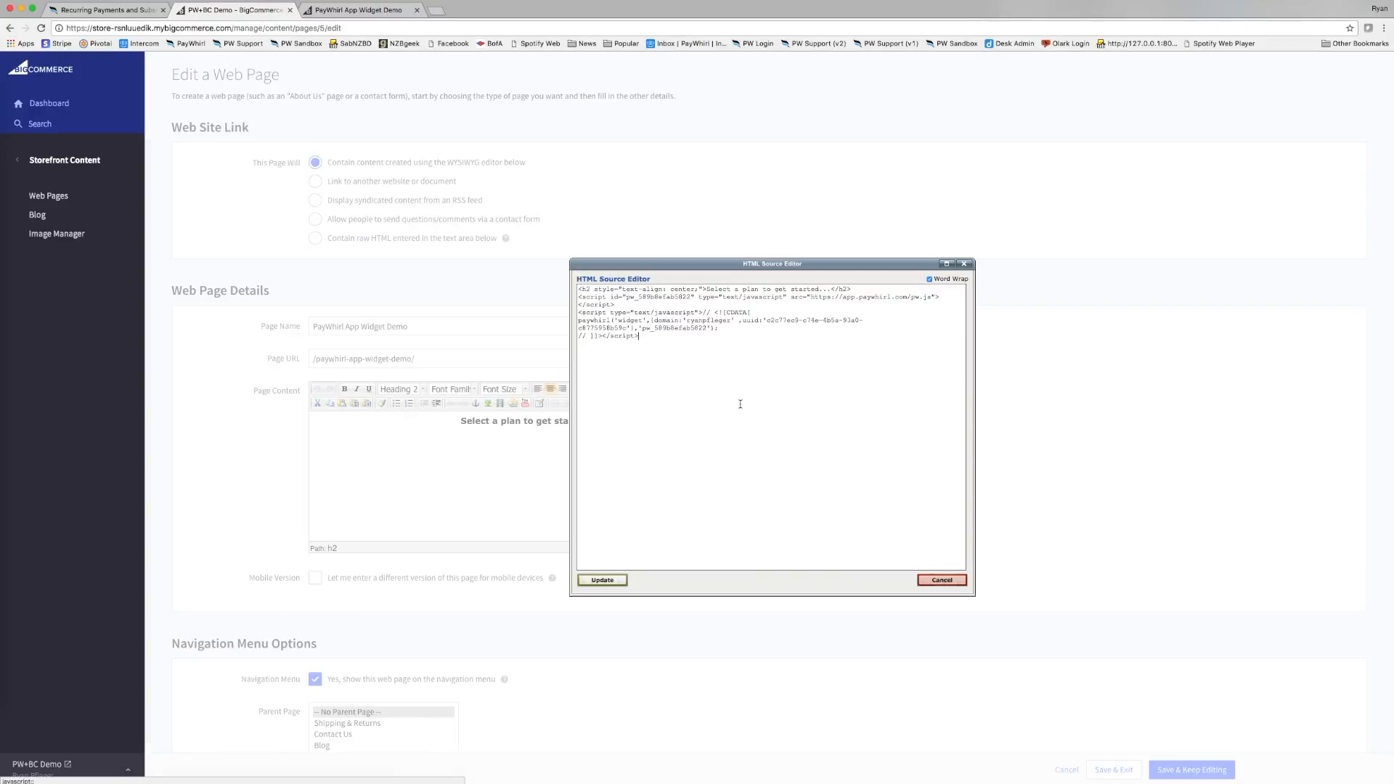
left_click_drag(678, 336, 572, 296)
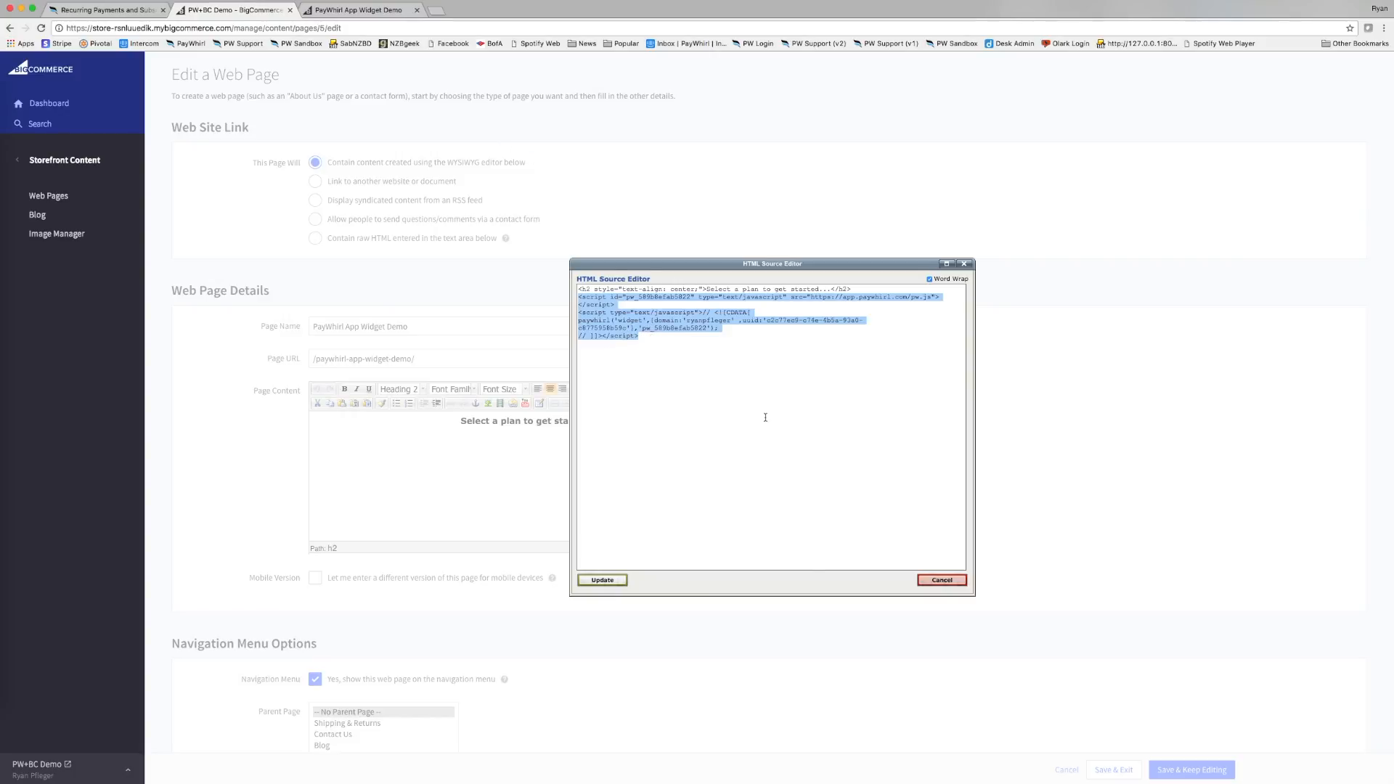
type("<script type=\"text/javascript\" id='pw_58a373ce369ac' src=\"https://app.paywhirl.com/pw.js\"> </script> <script>paywhirl('widget',{domain:'ryanpfleger' ,uuid:'c2c77ec9-c74e-4b5a-93a0-c8775958b59c'},'pw_58a373ce369ac'); </script>")
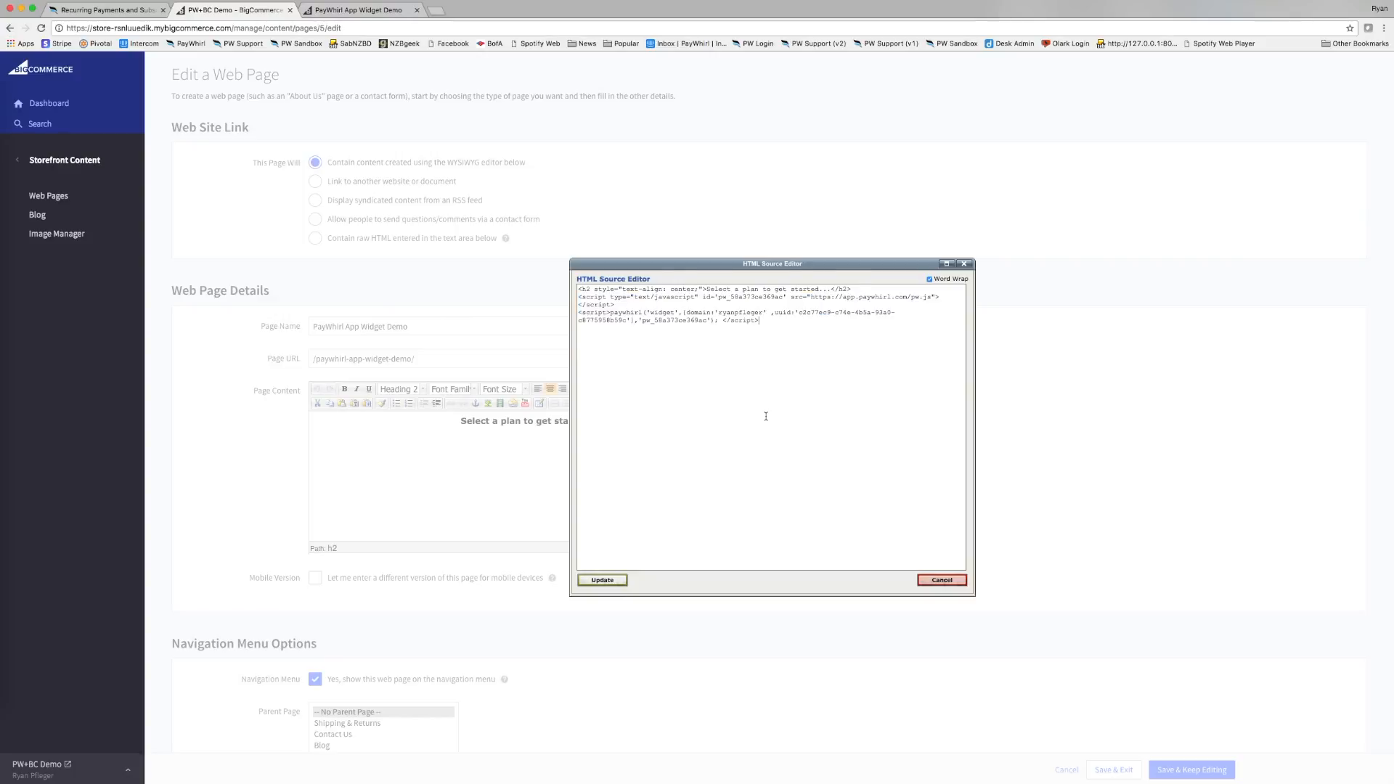
left_click(601, 581)
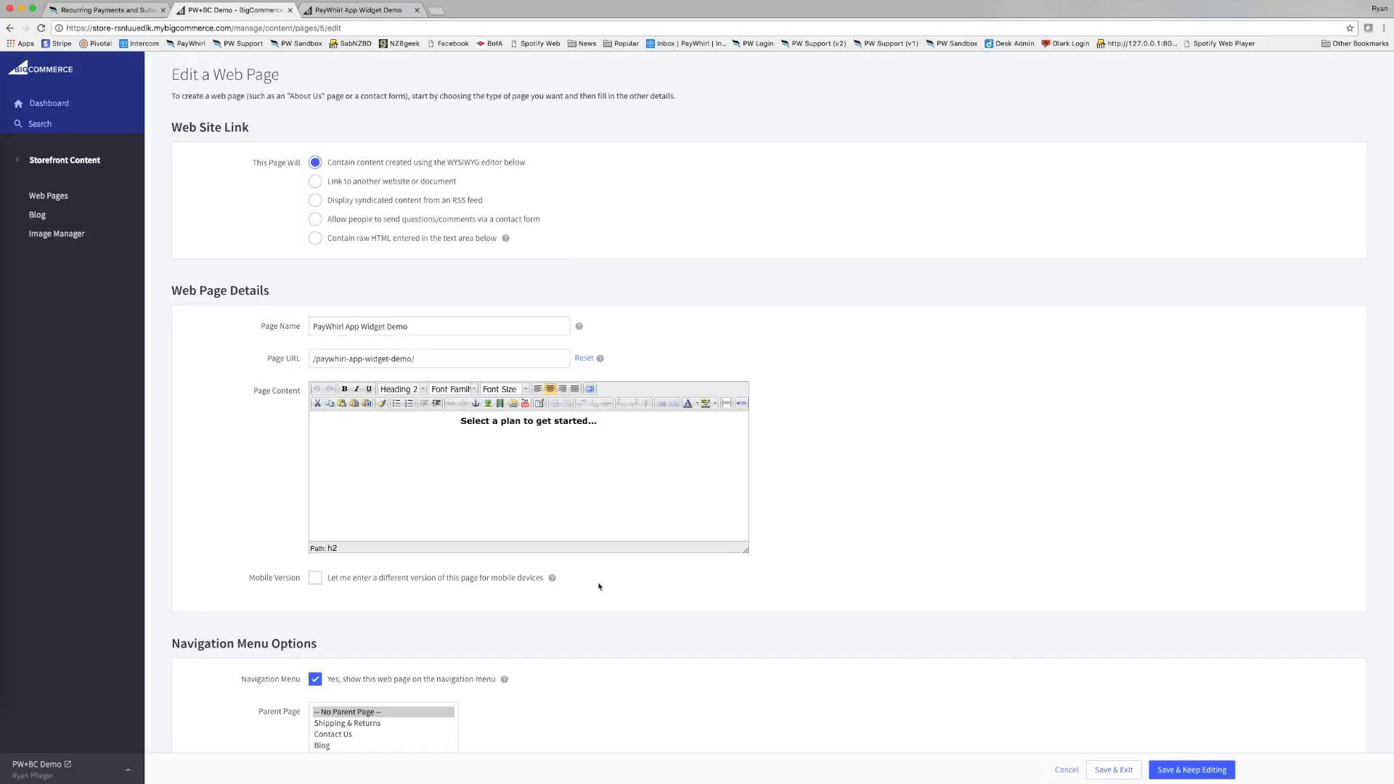
left_click(1186, 771)
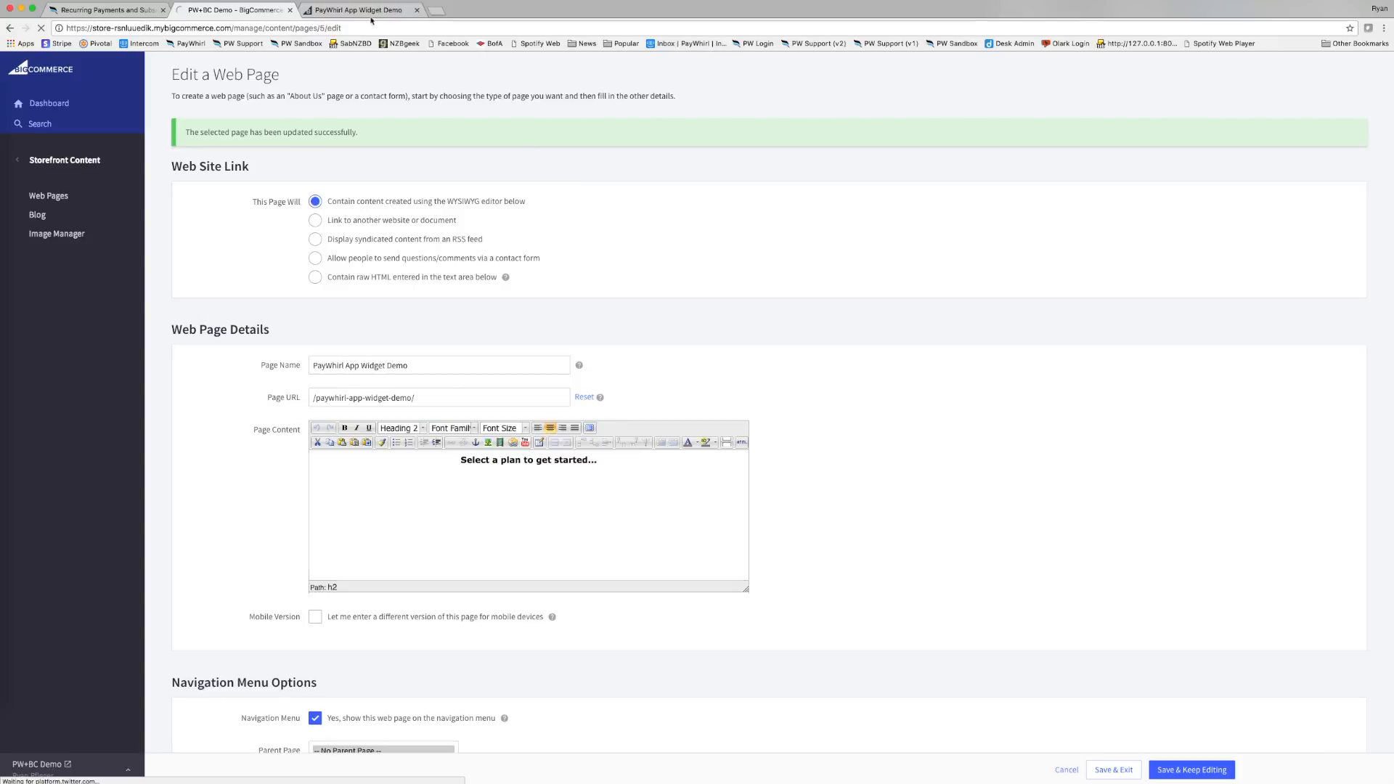
Reload the storefront PayWhirl App Widget Demo page to see the three coffee plans.
left_click(371, 19)
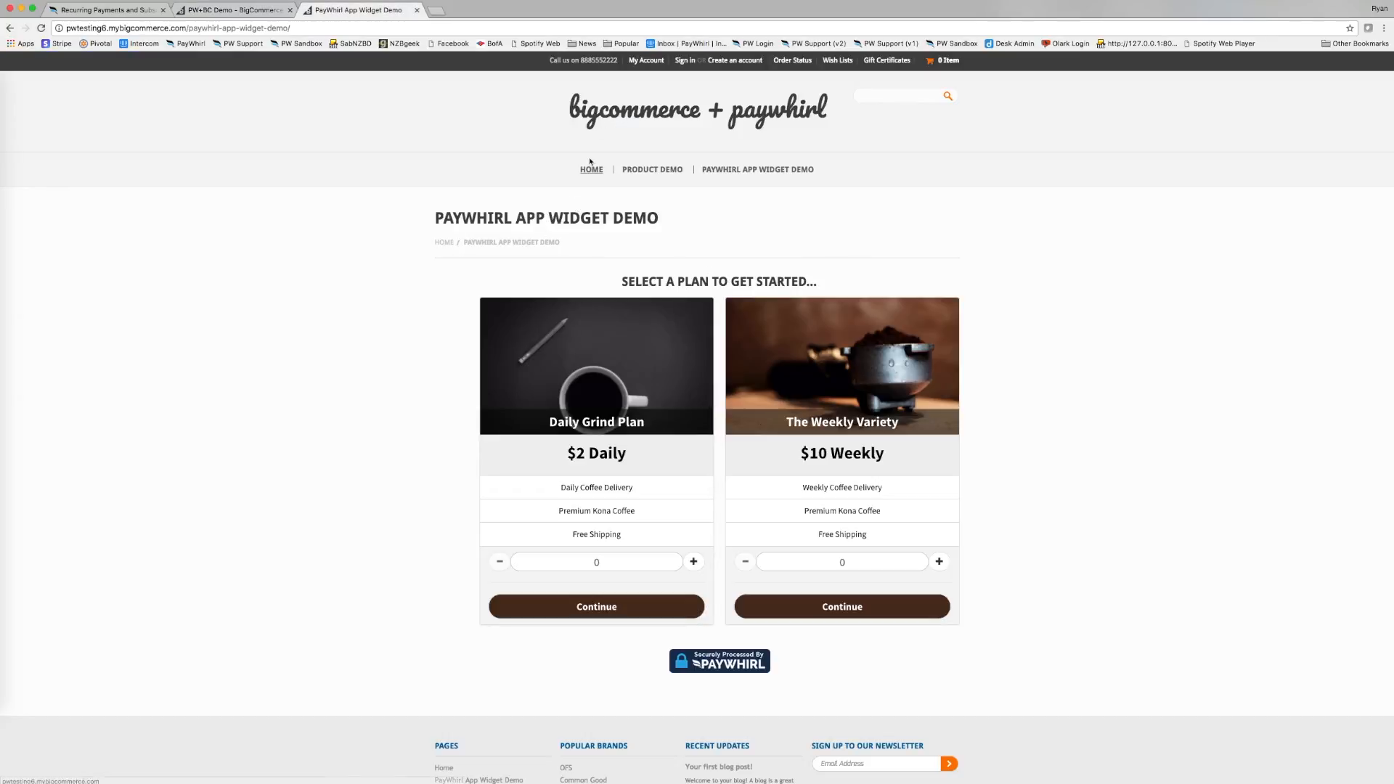
left_click(527, 28)
key("Return")
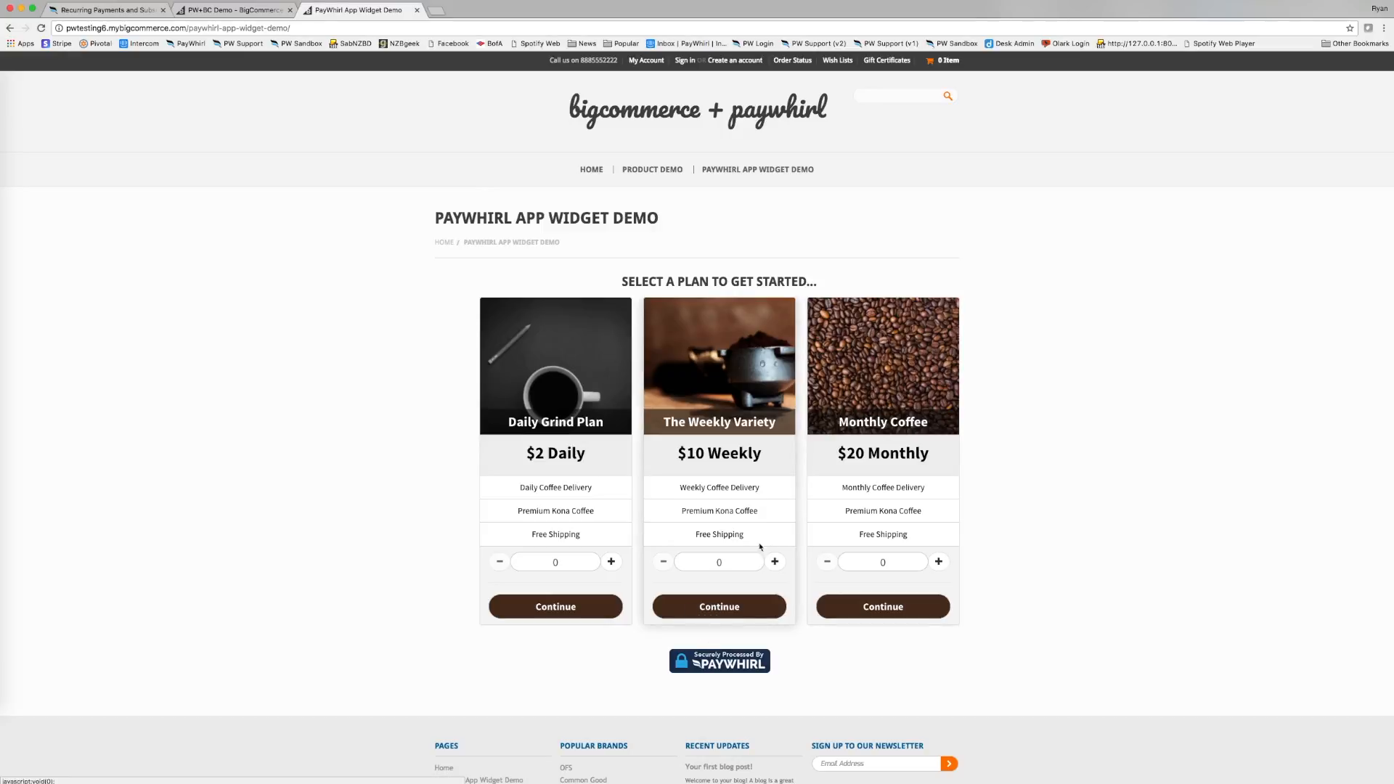
left_click(918, 612)
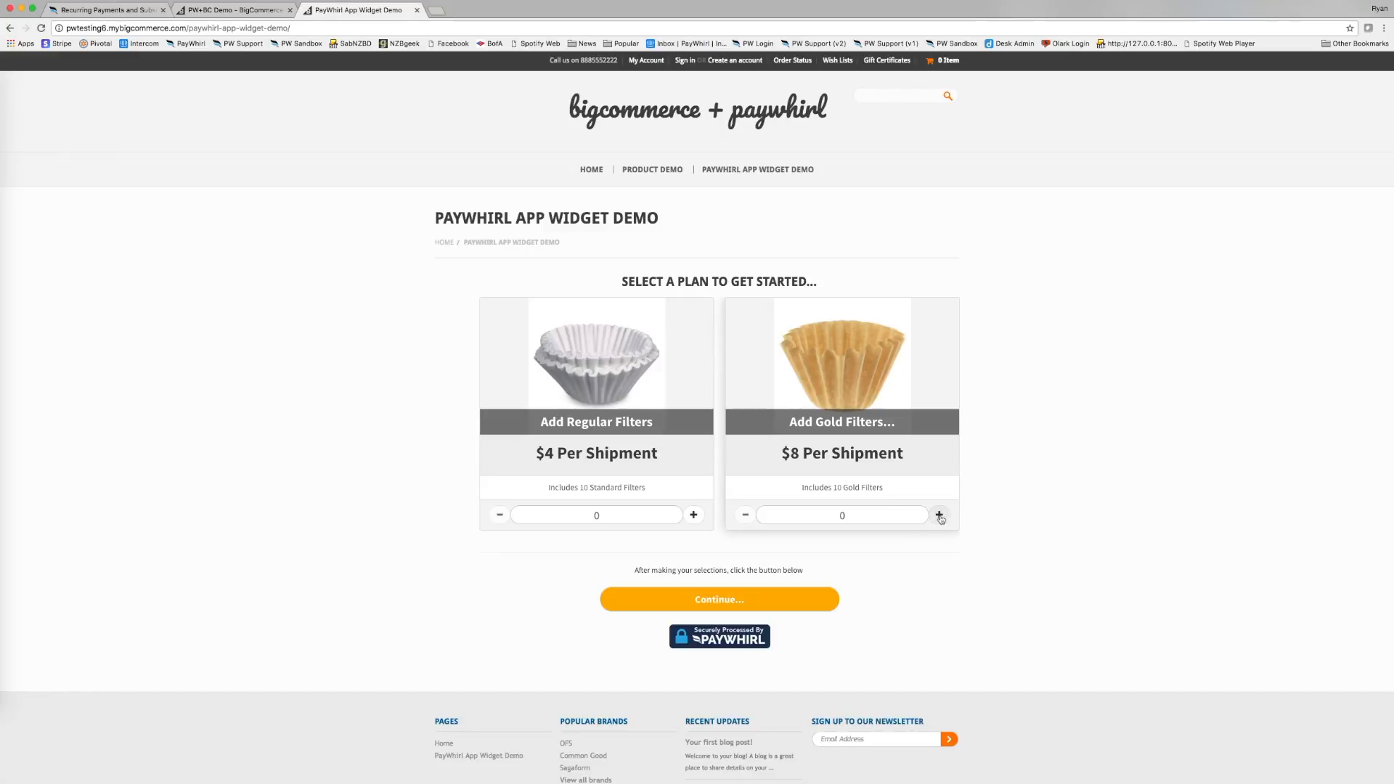
left_click(772, 598)
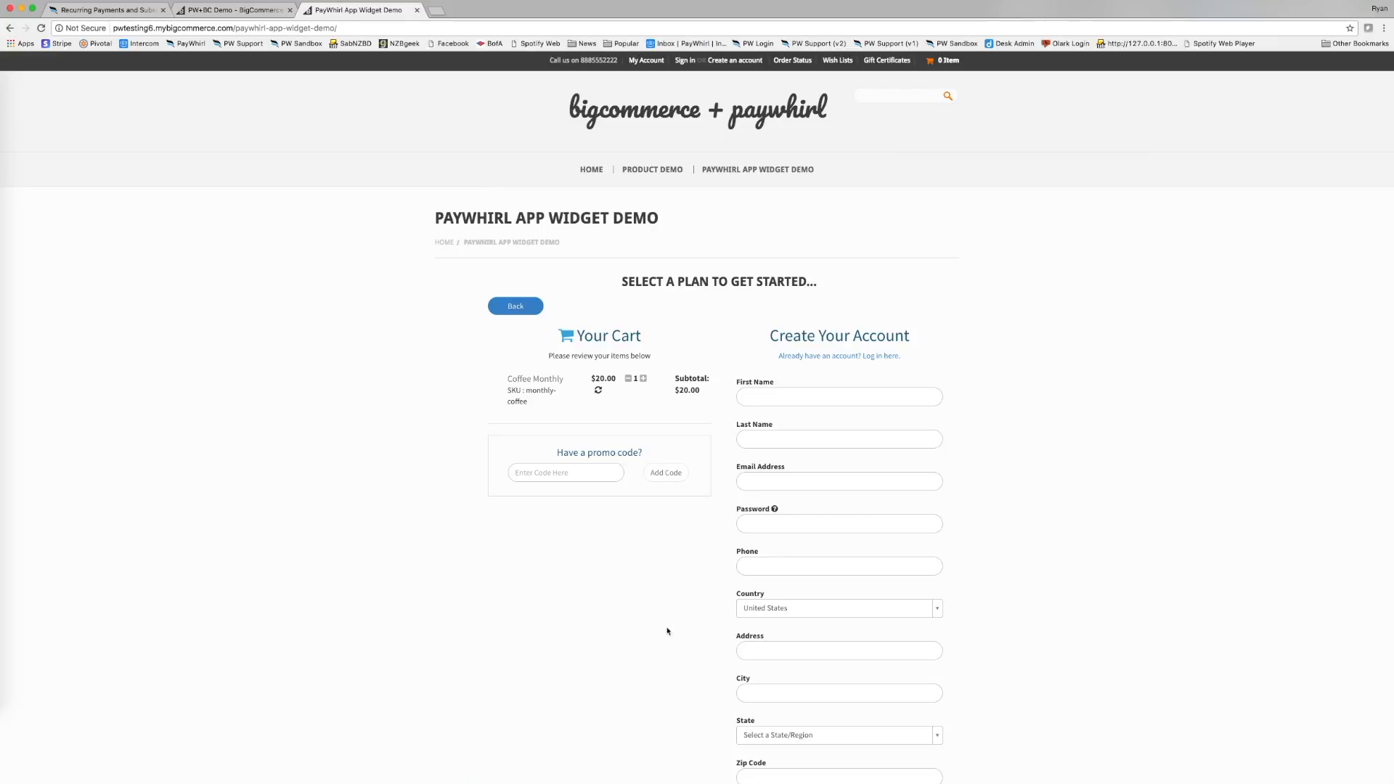
left_click(721, 171)
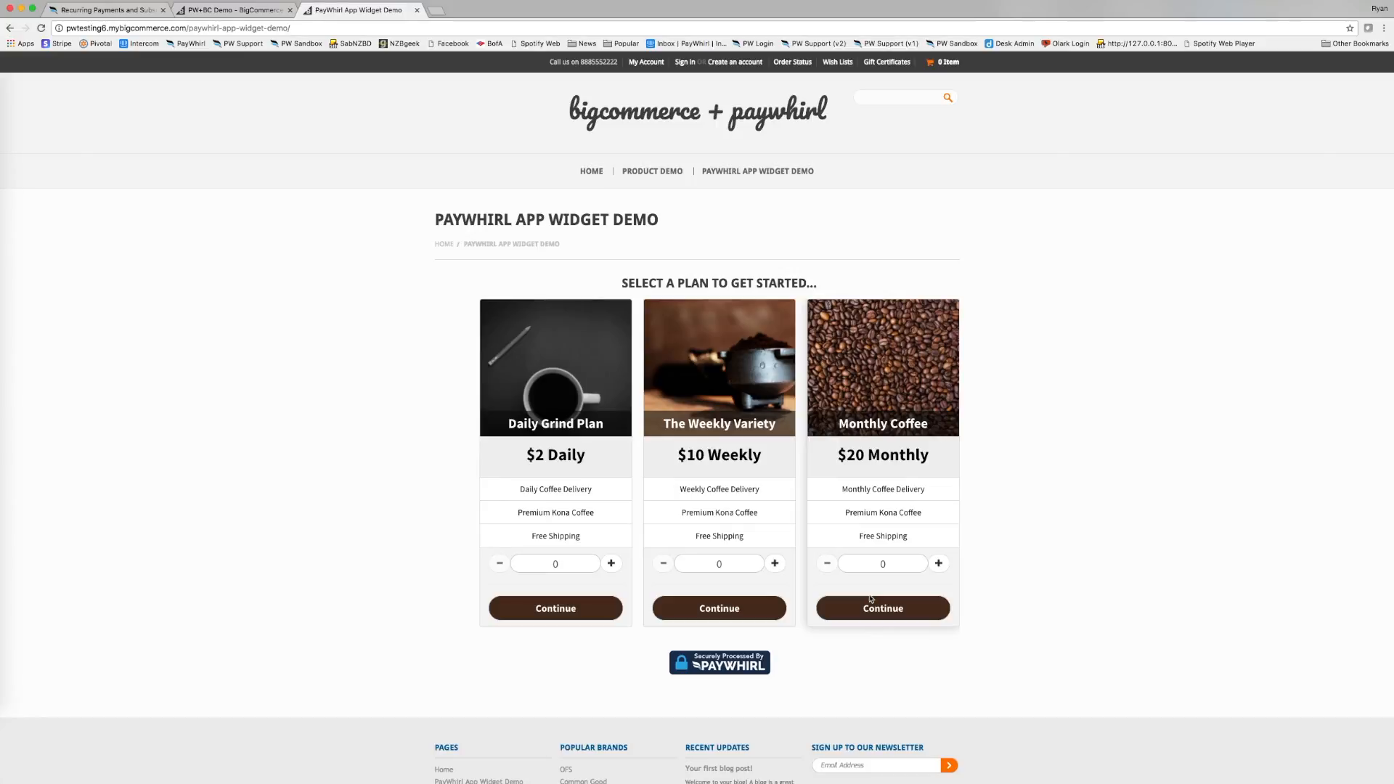
Open the Coffee Plans widget from Manage Widgets and expand its Advanced Settings.
left_click(231, 10)
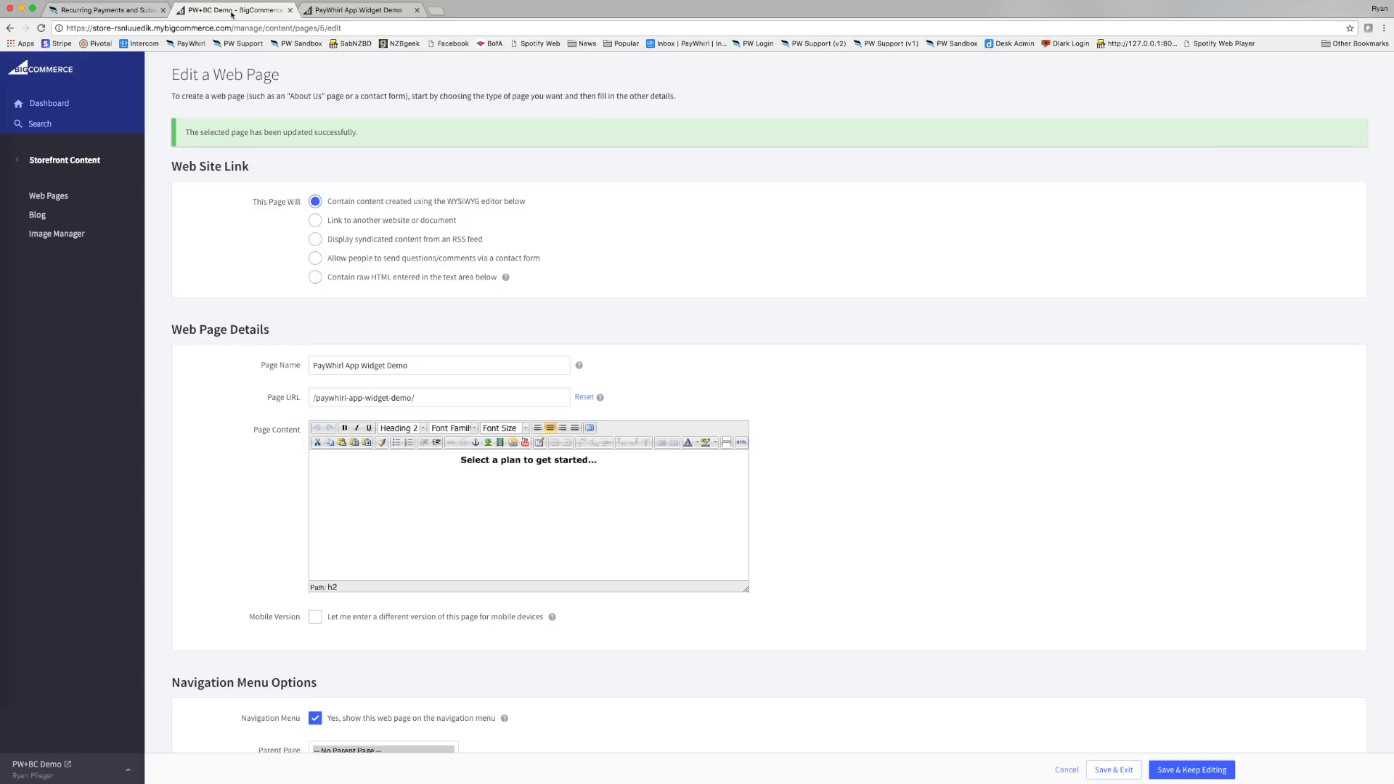
left_click(117, 12)
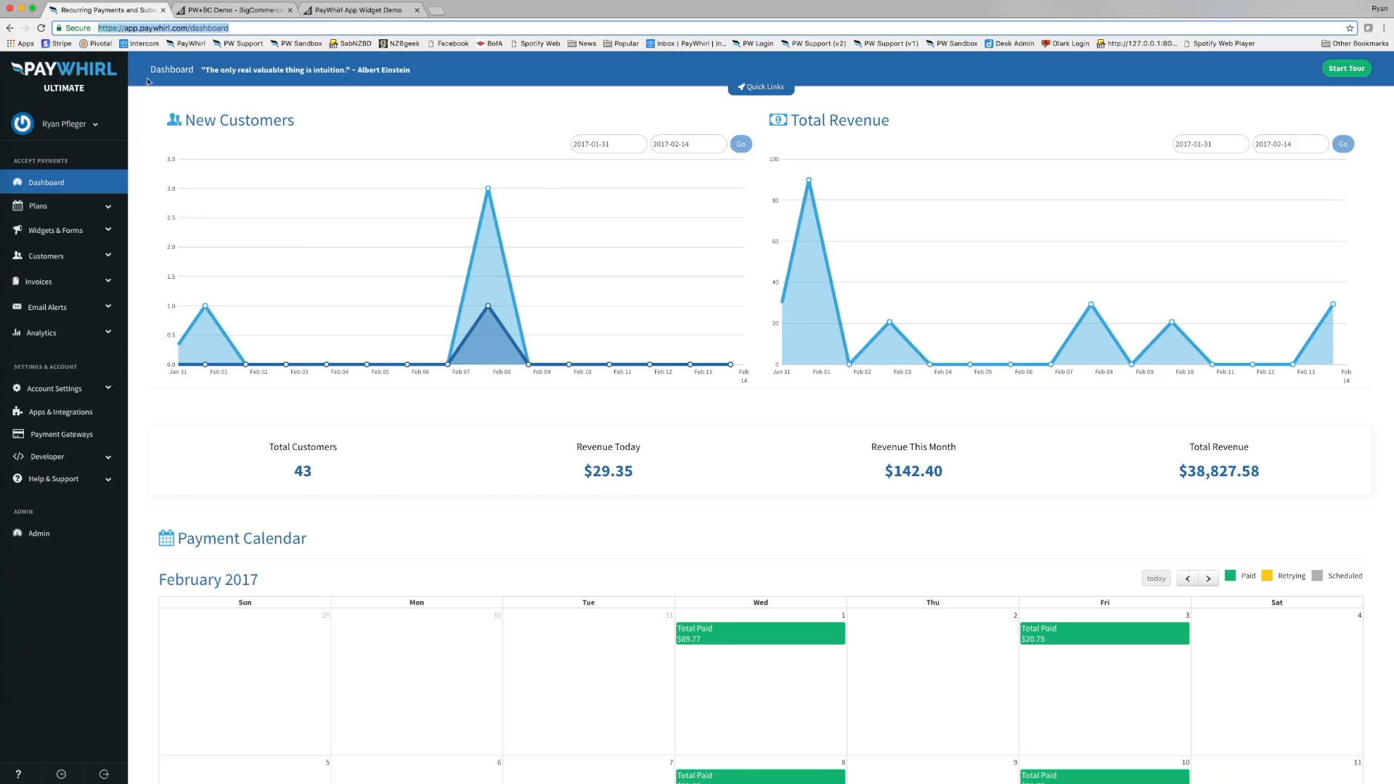
left_click(80, 230)
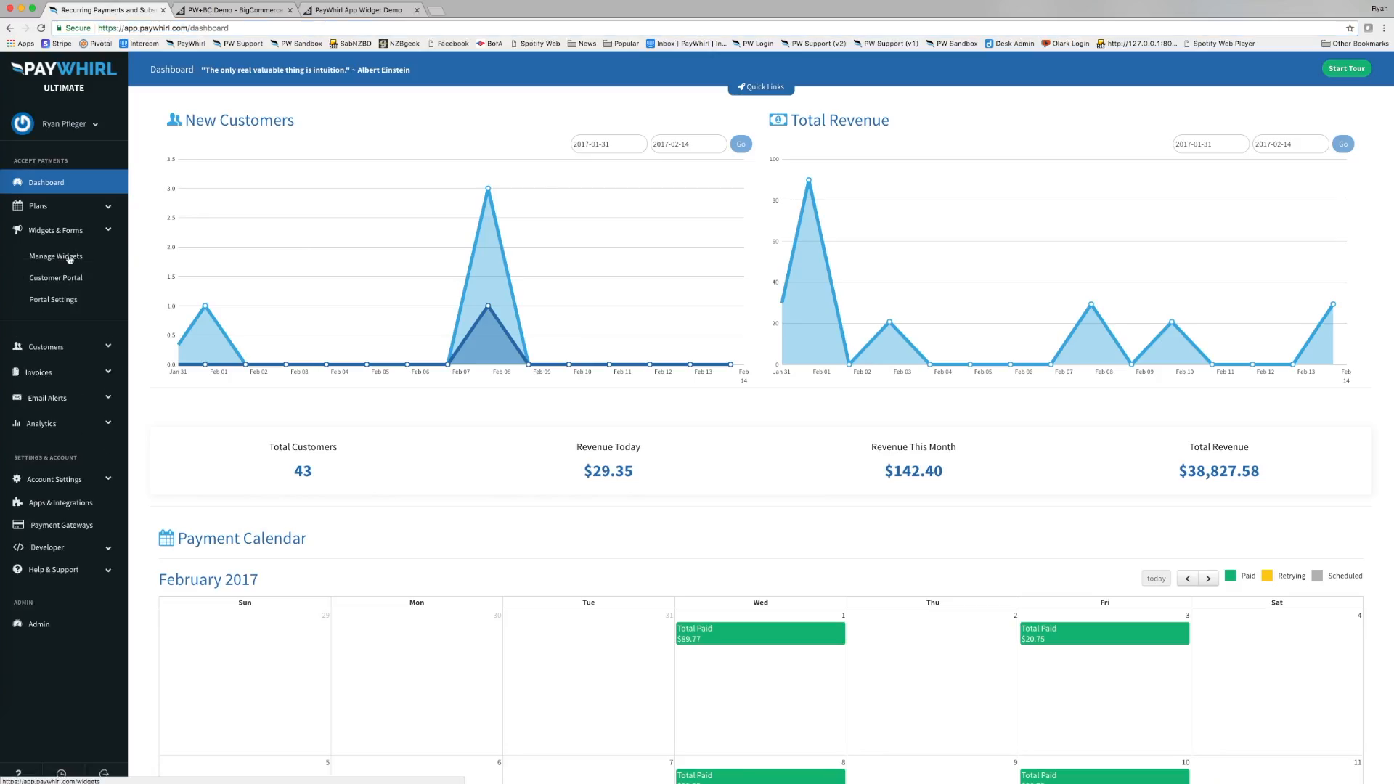
left_click(69, 257)
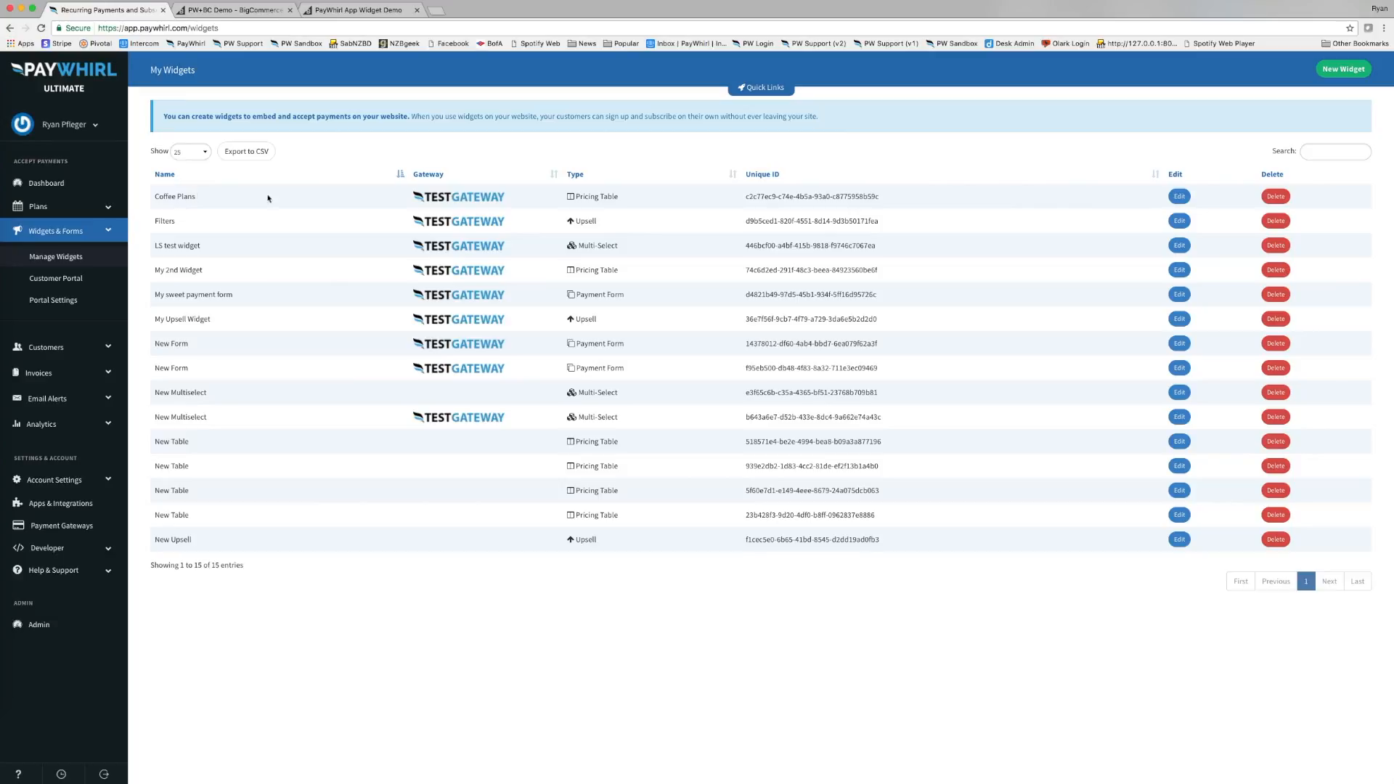
left_click(1179, 196)
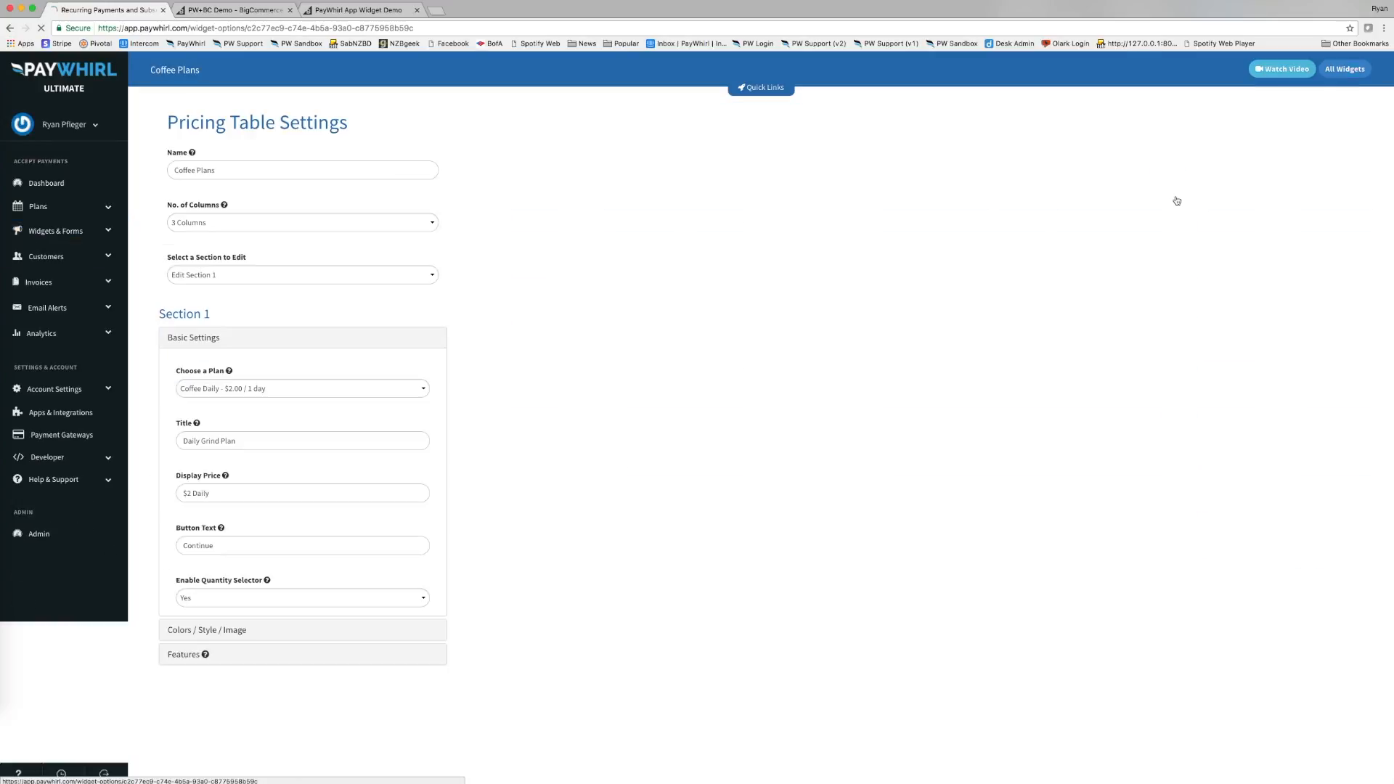
scroll(420, 623, "down", 2)
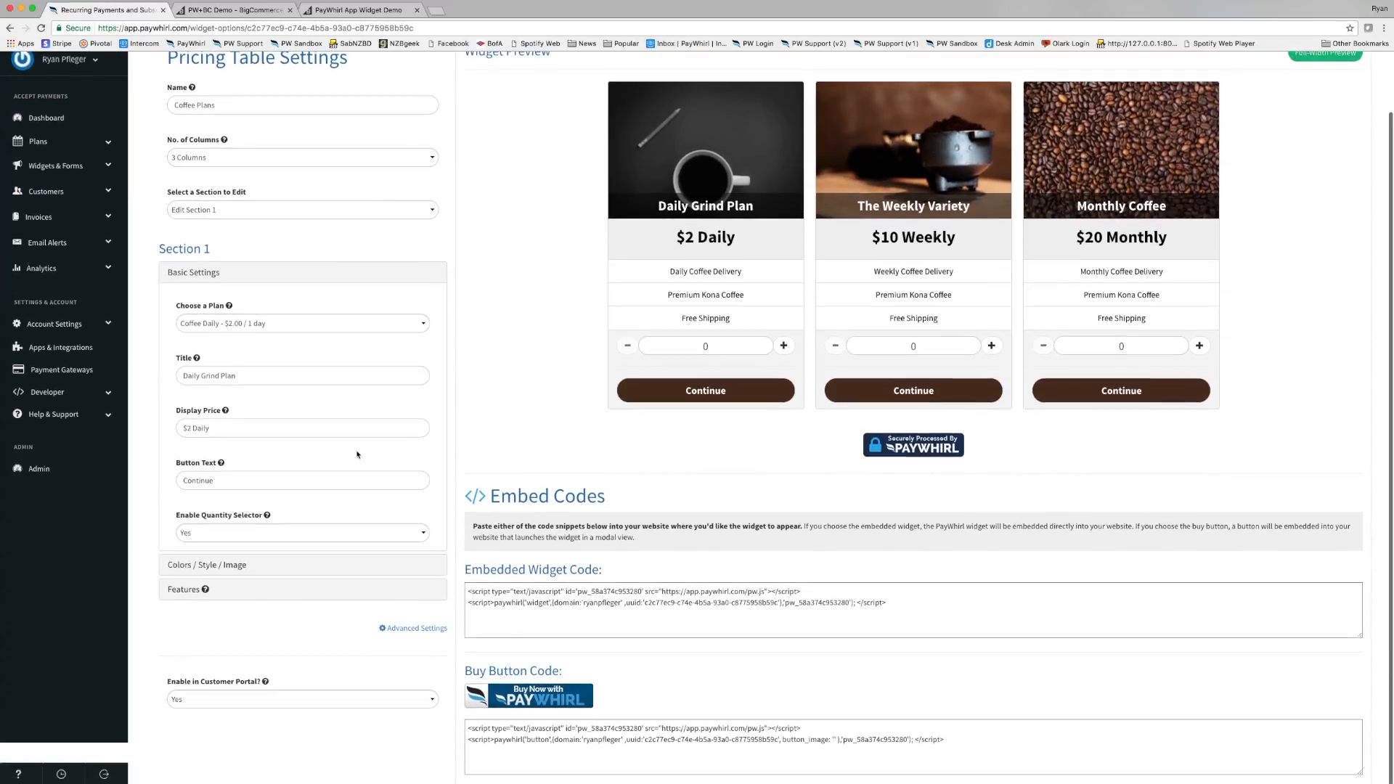
left_click(415, 628)
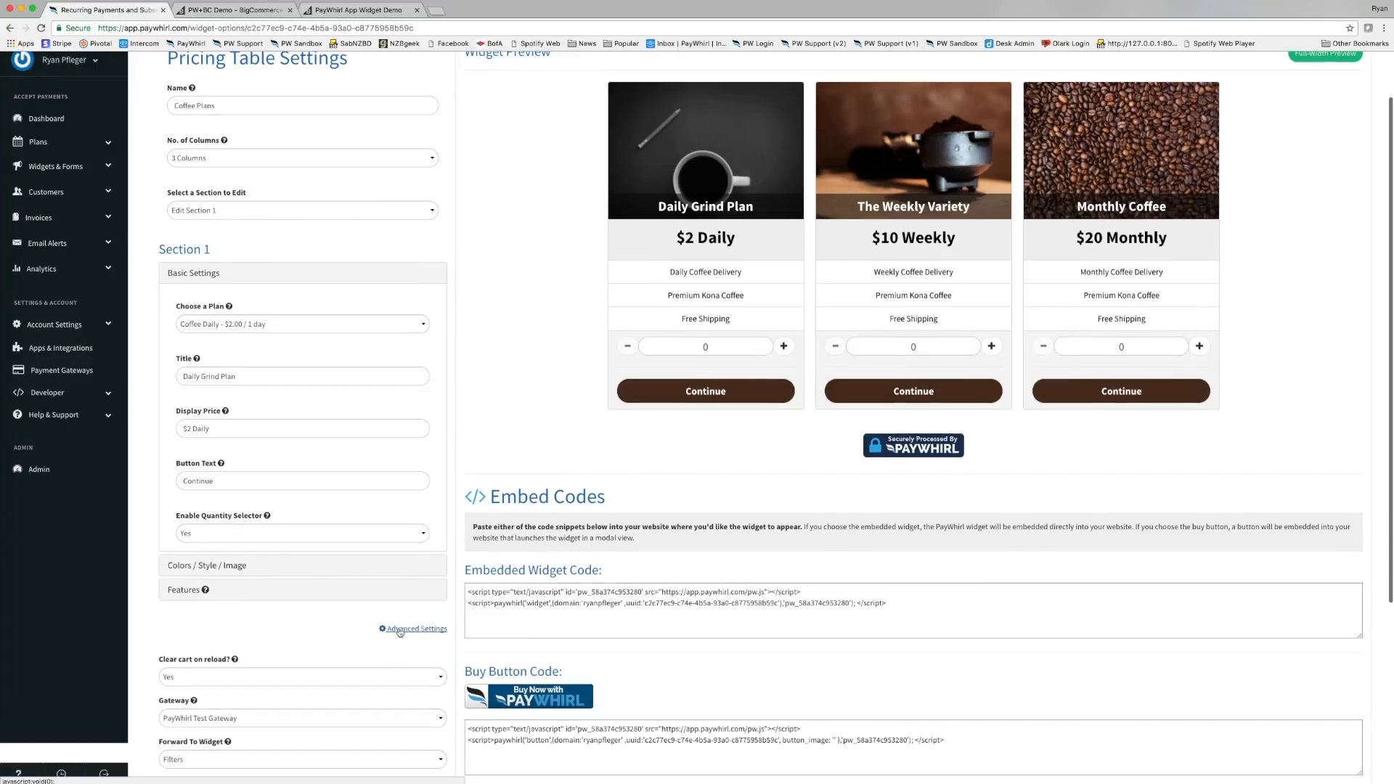
Set Forward To Widget to Shopping Cart and return to the storefront page.
scroll(251, 569, "down", 1)
scroll(250, 569, "down", 5)
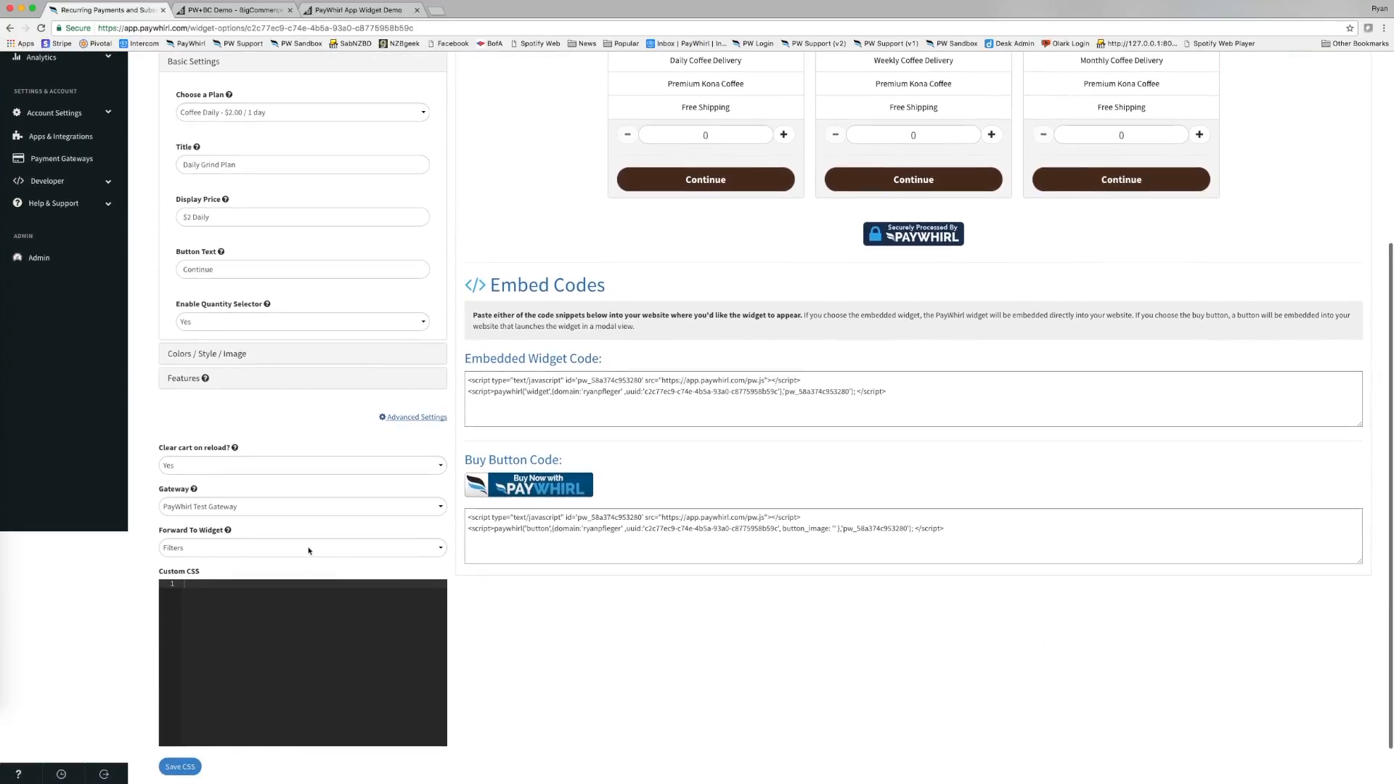
left_click(420, 551)
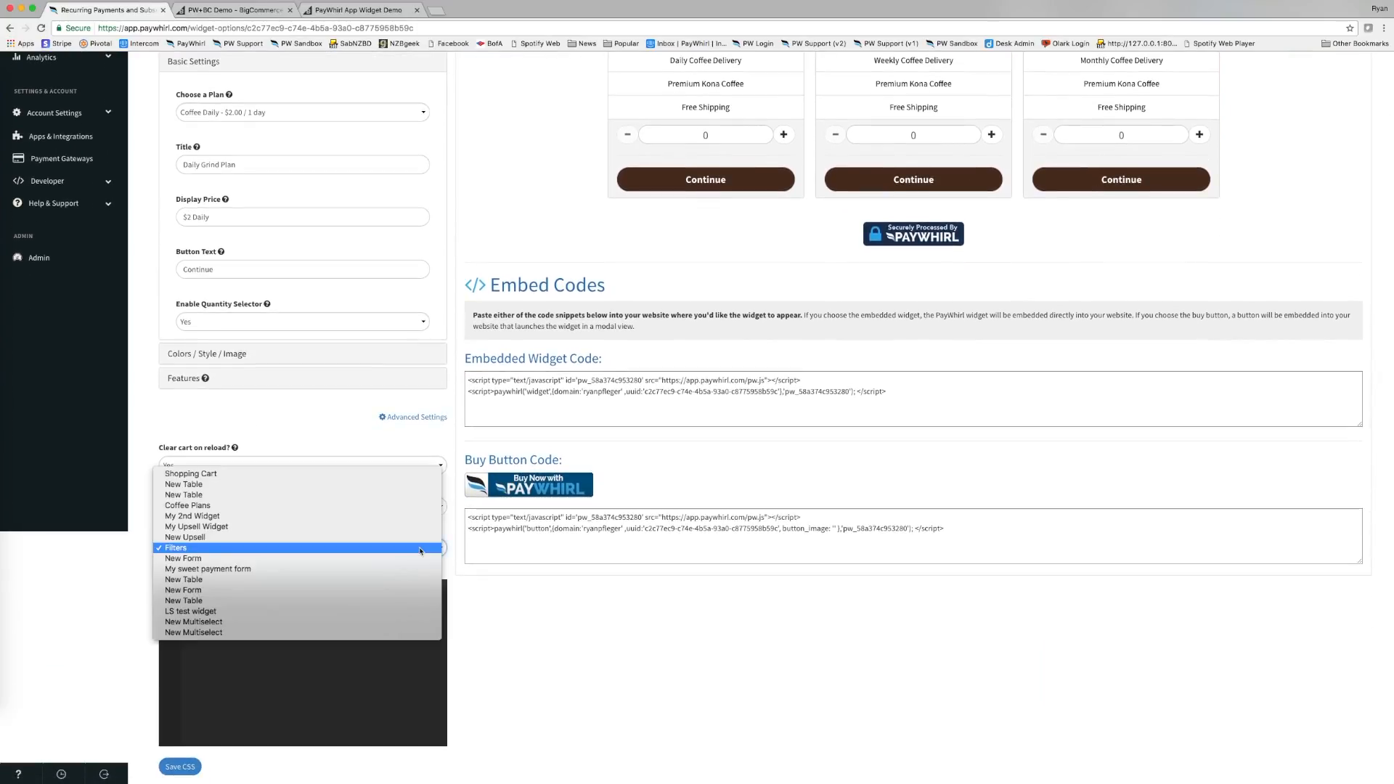
left_click(420, 551)
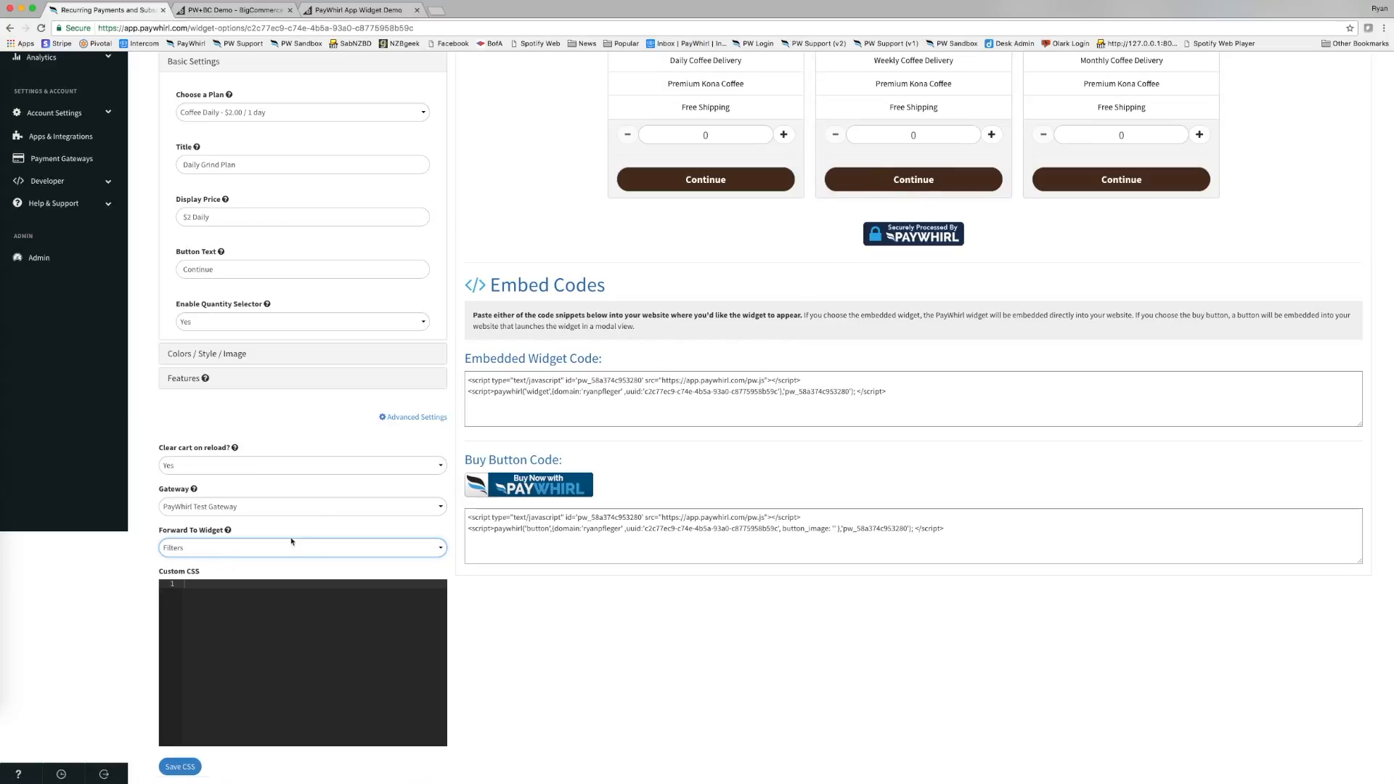
left_click(192, 556)
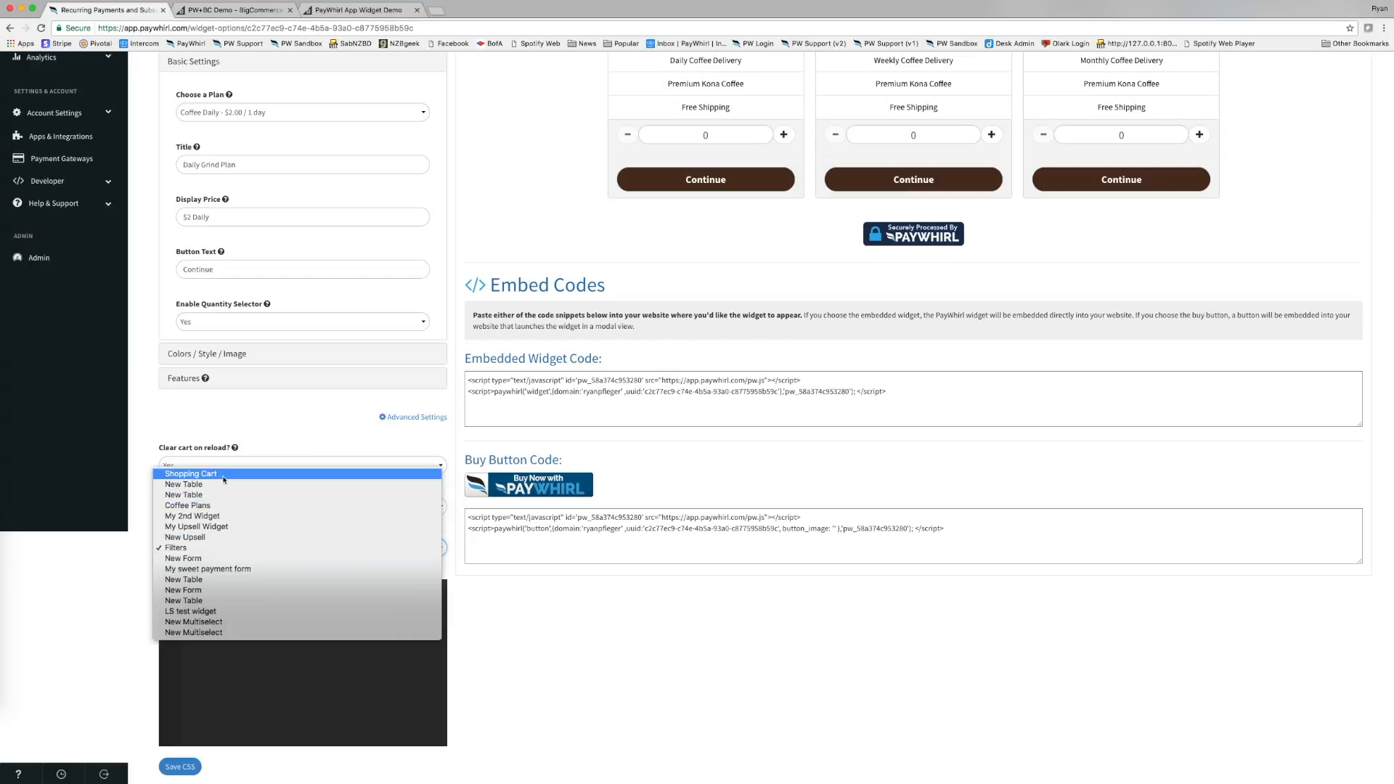
left_click(224, 479)
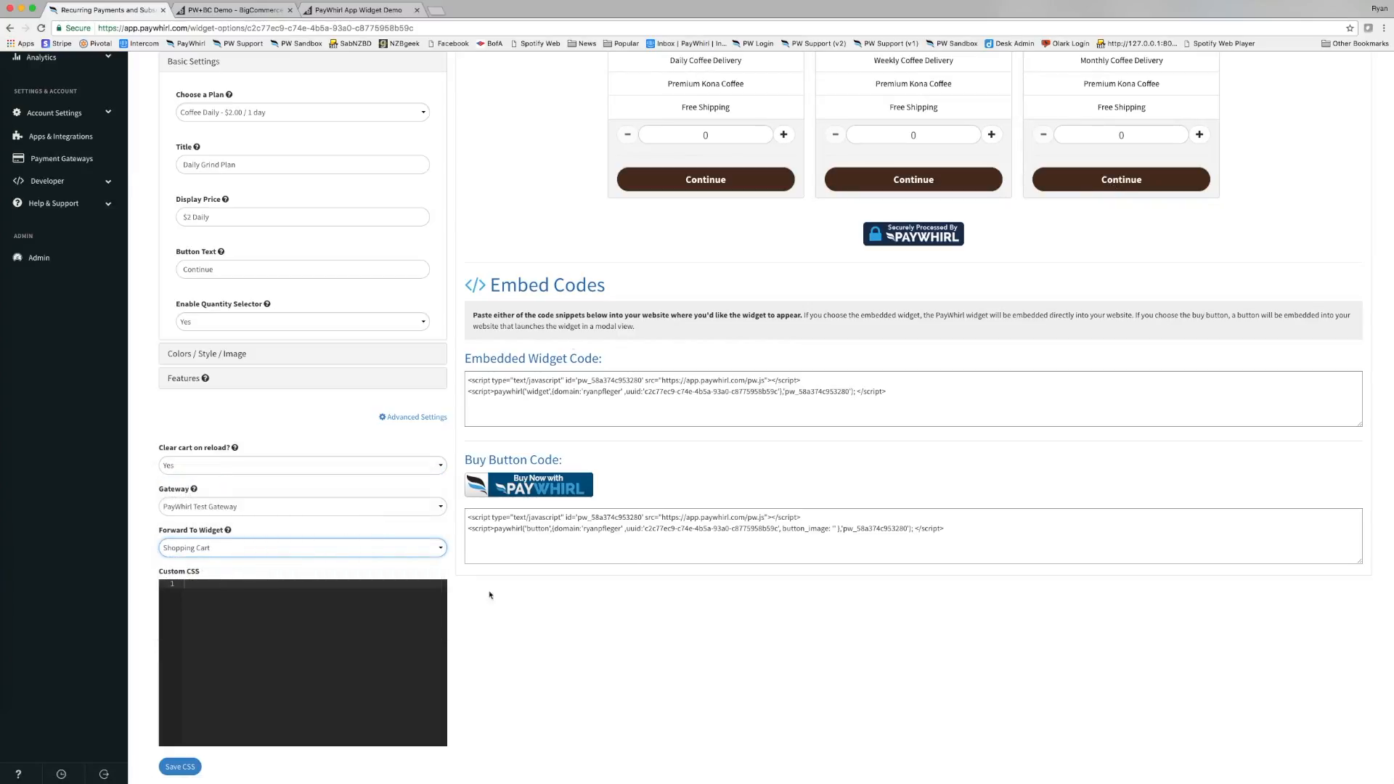
left_click(342, 9)
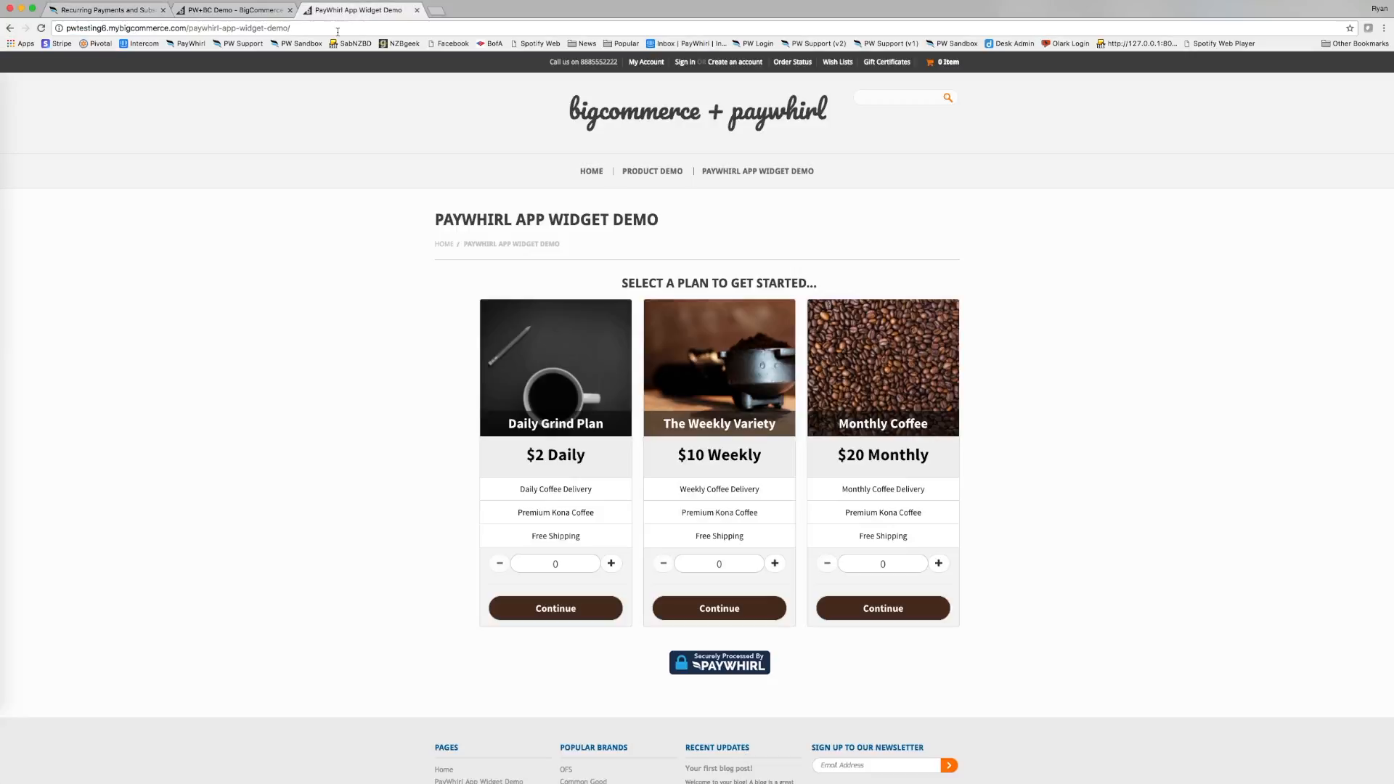
Reload the storefront page and choose Continue under the Monthly Coffee plan.
left_click(351, 29)
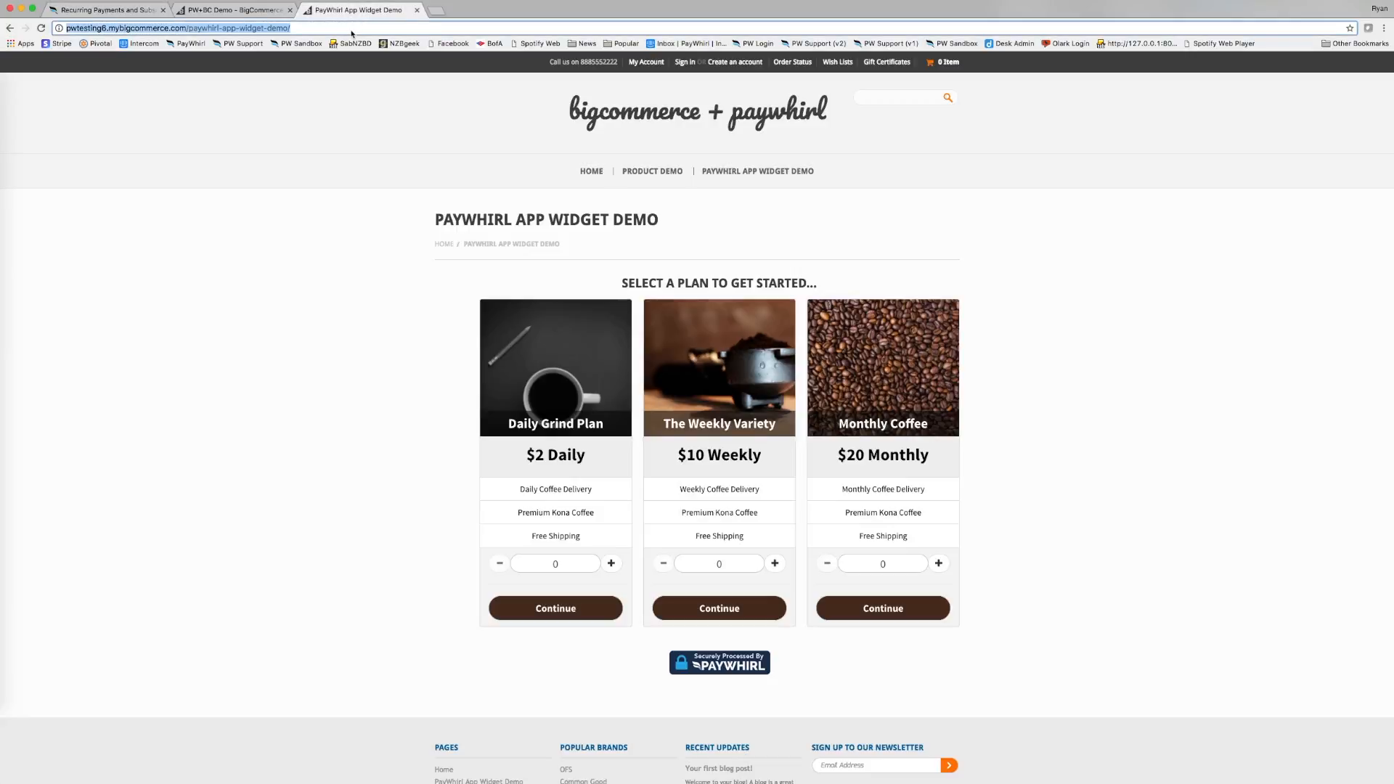
key("Return")
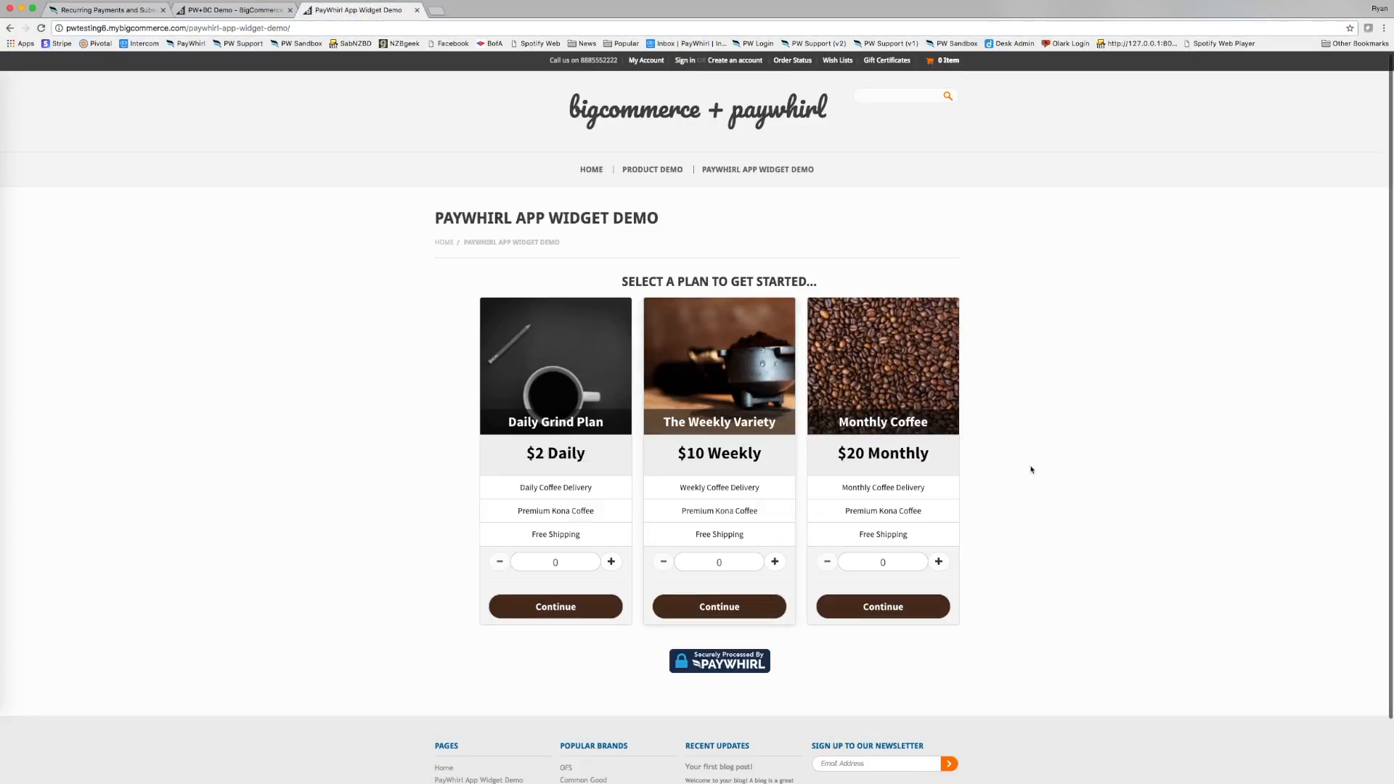
left_click(884, 608)
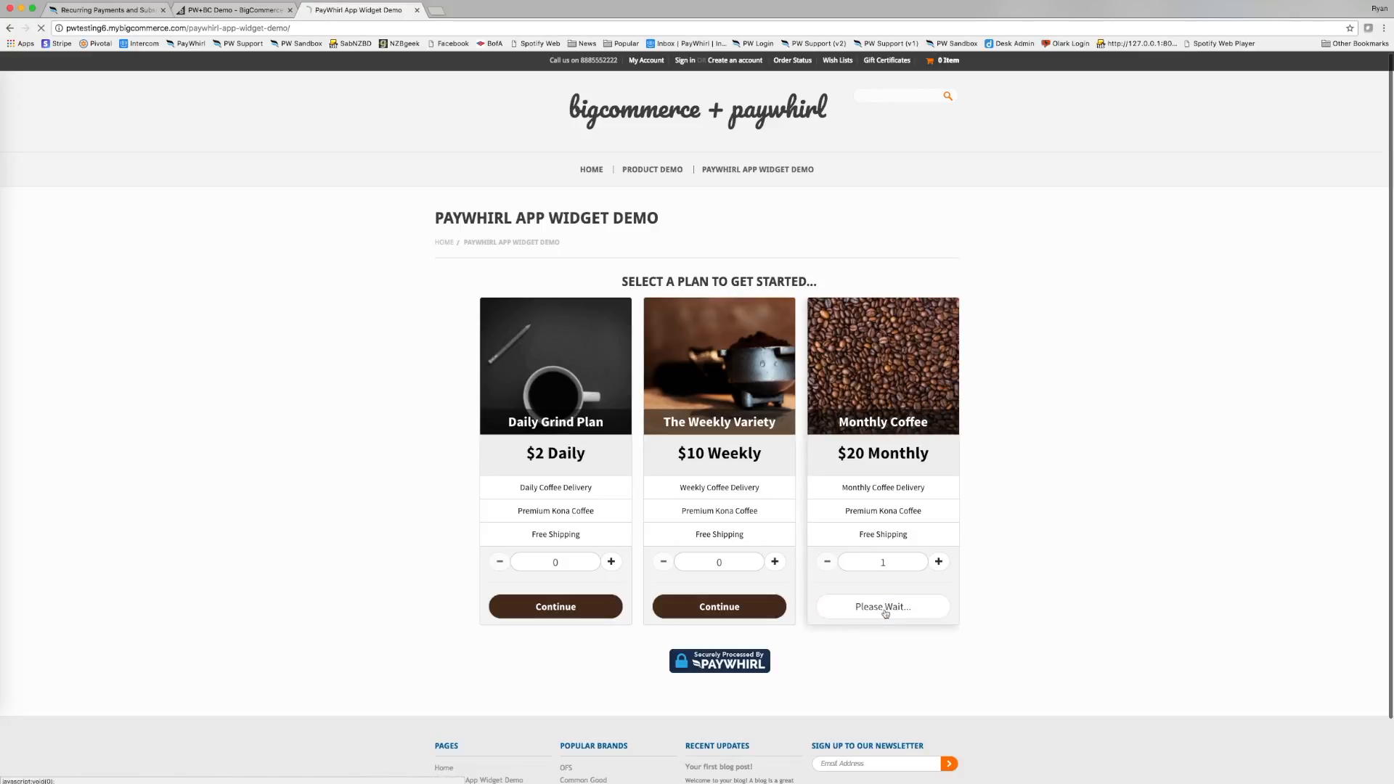
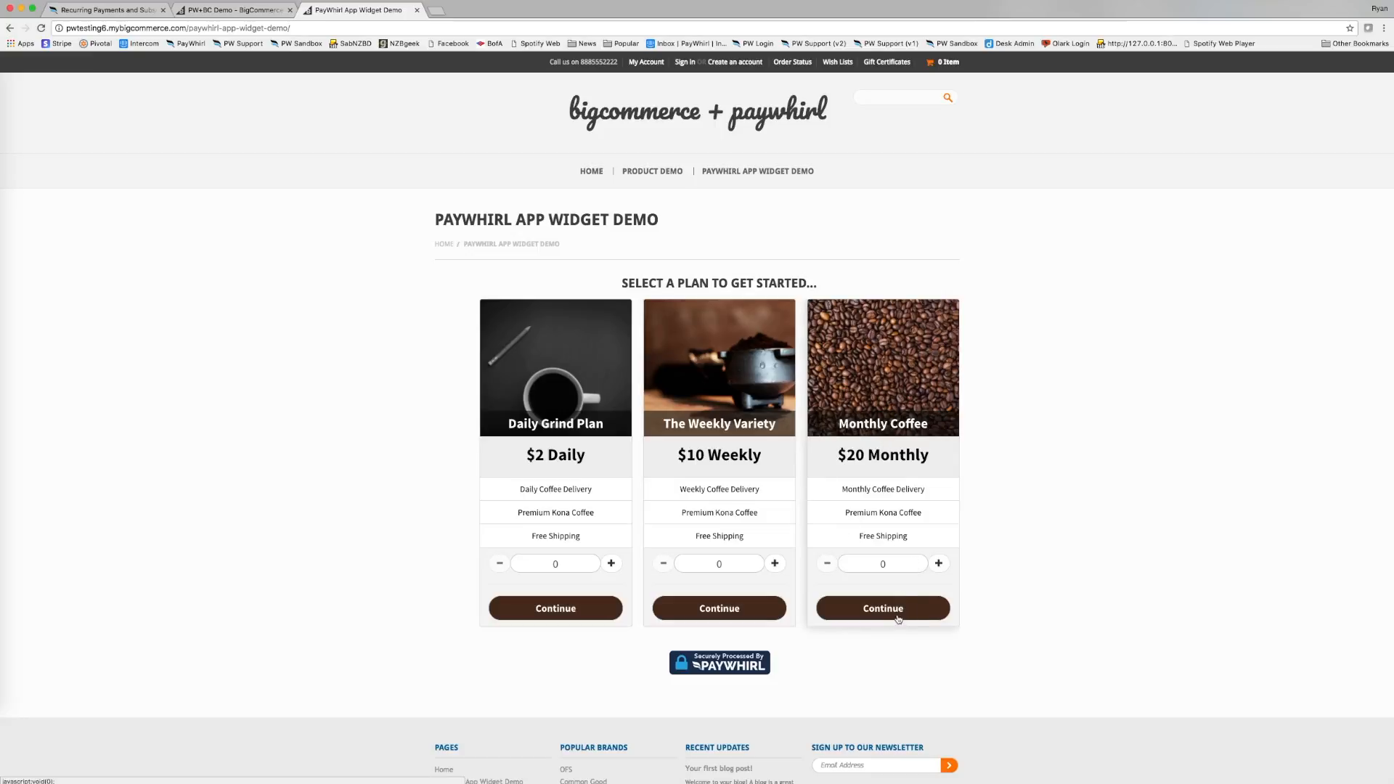
Keep Filters as the plans' follow-up widget and reload the storefront widget demo page.
left_click(225, 12)
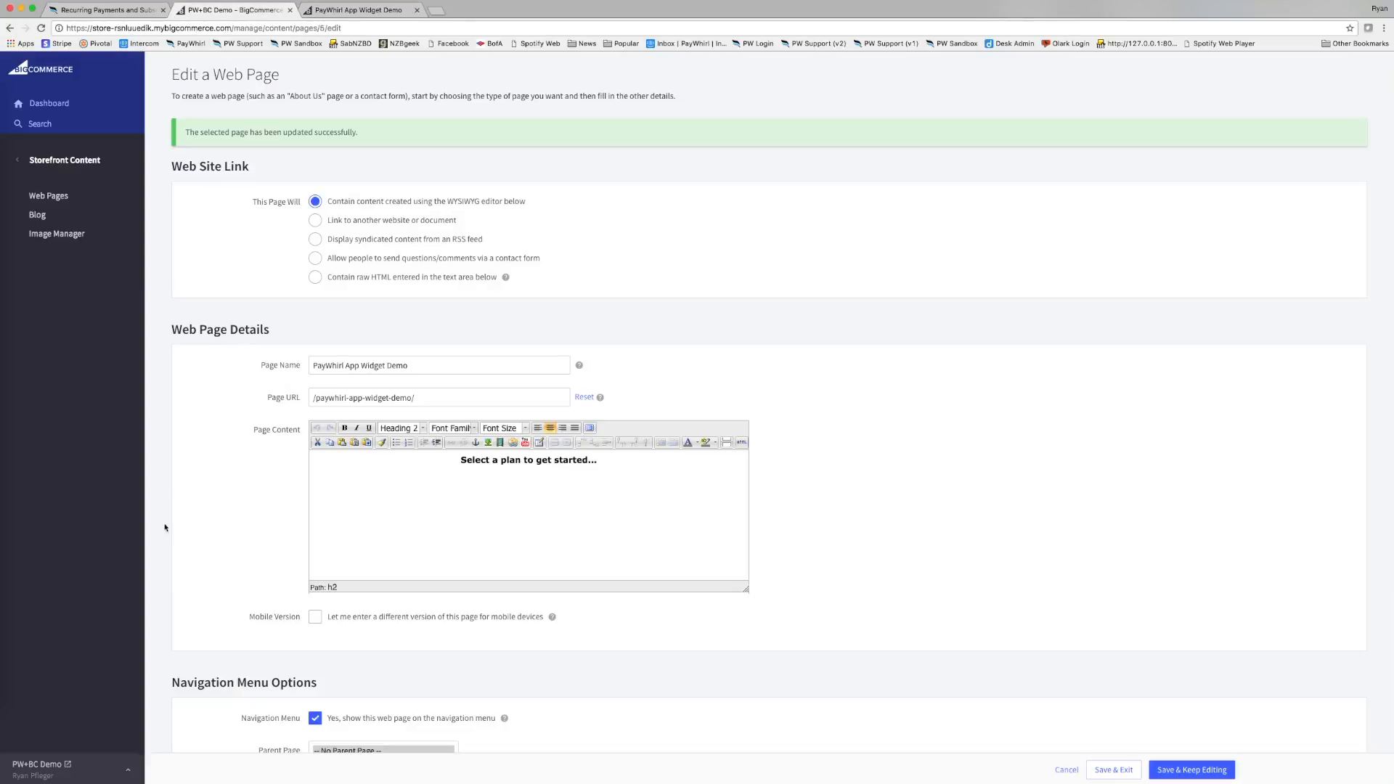
left_click(97, 10)
left_click(193, 726)
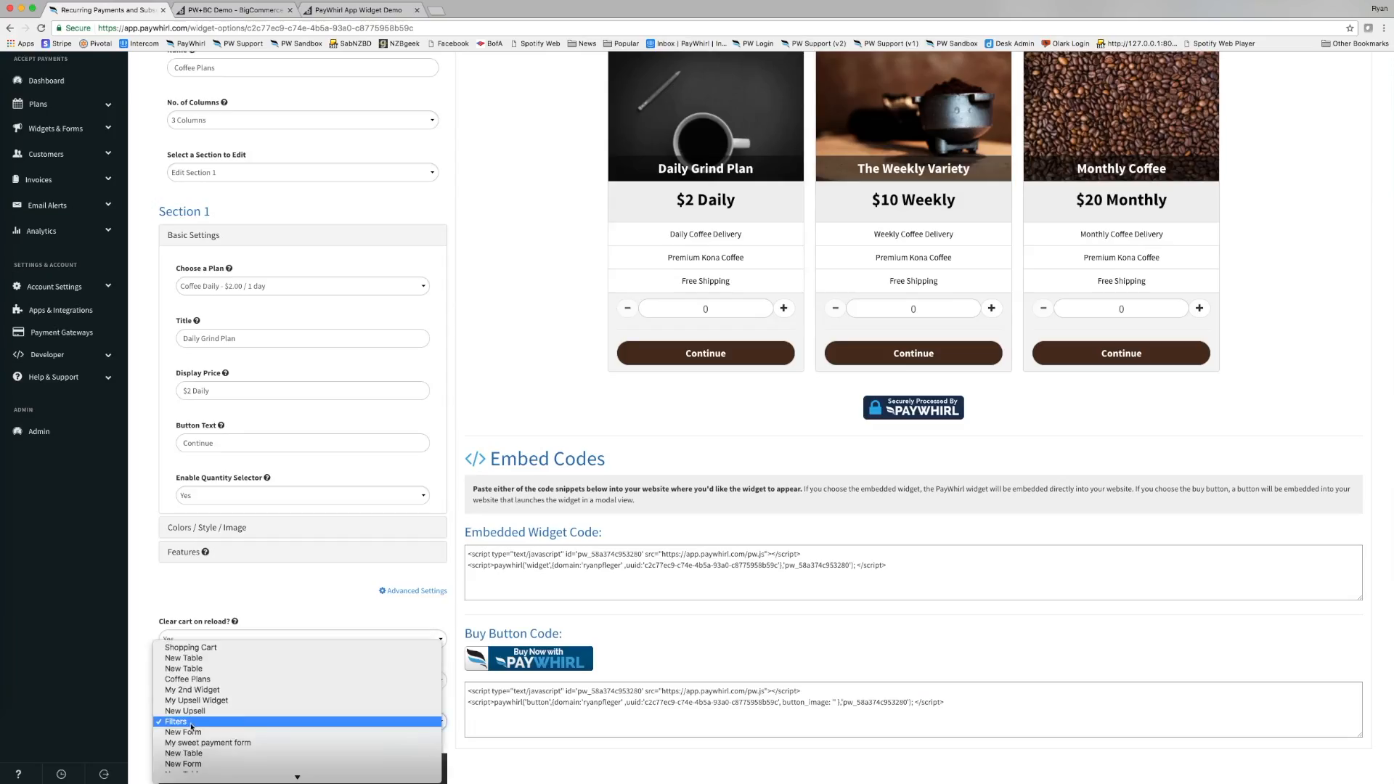
left_click(185, 725)
left_click(368, 8)
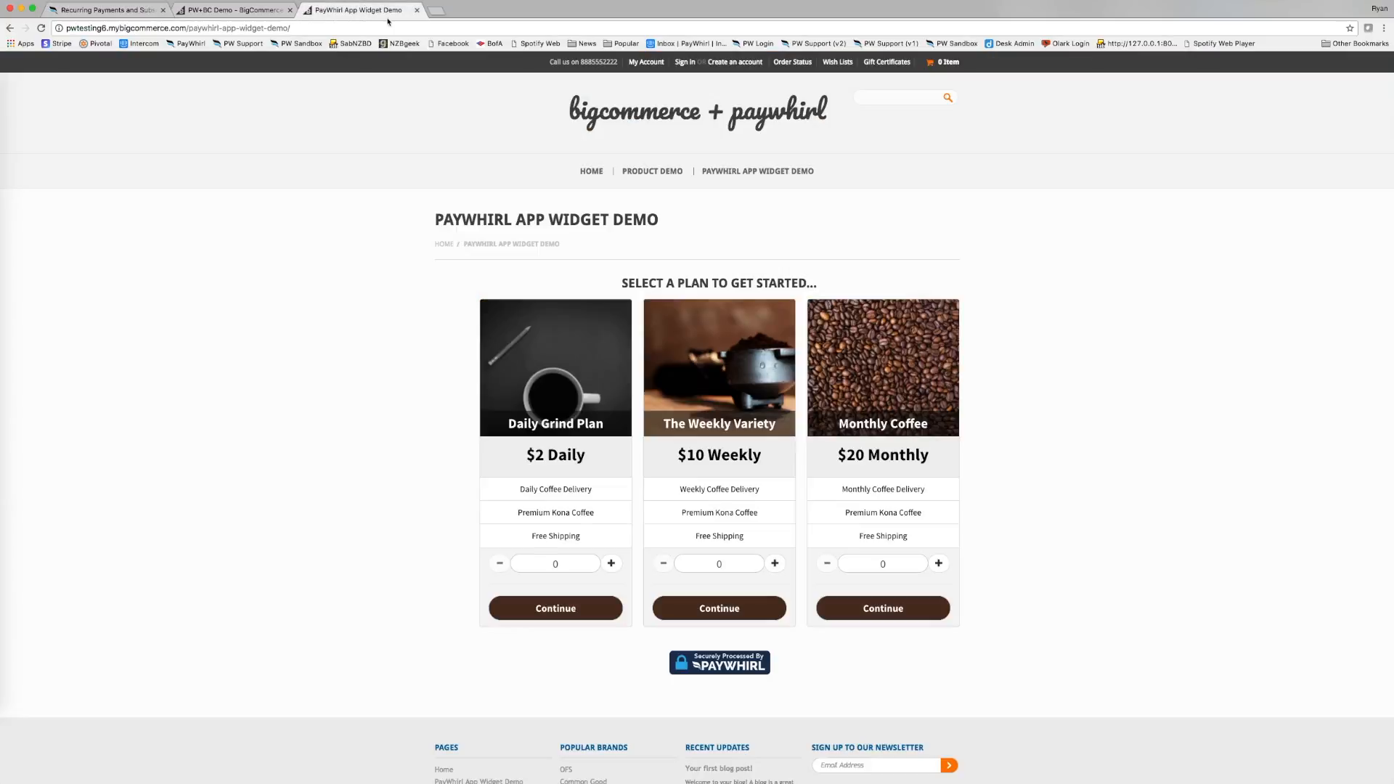
left_click(420, 29)
key("Return")
scroll(1008, 499, "down", 1)
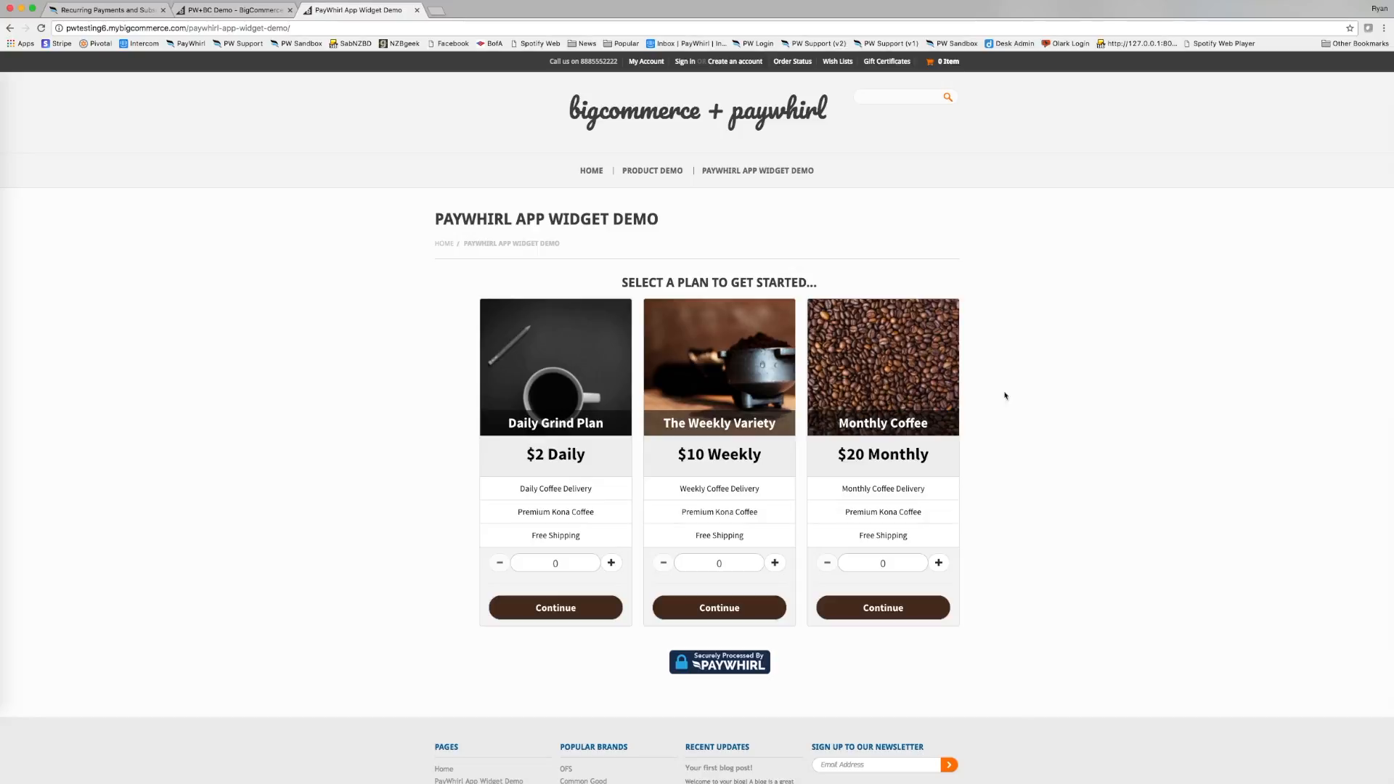
Pick the Monthly Coffee plan, add one Gold Filters pack, and continue to account sign-up.
left_click(895, 613)
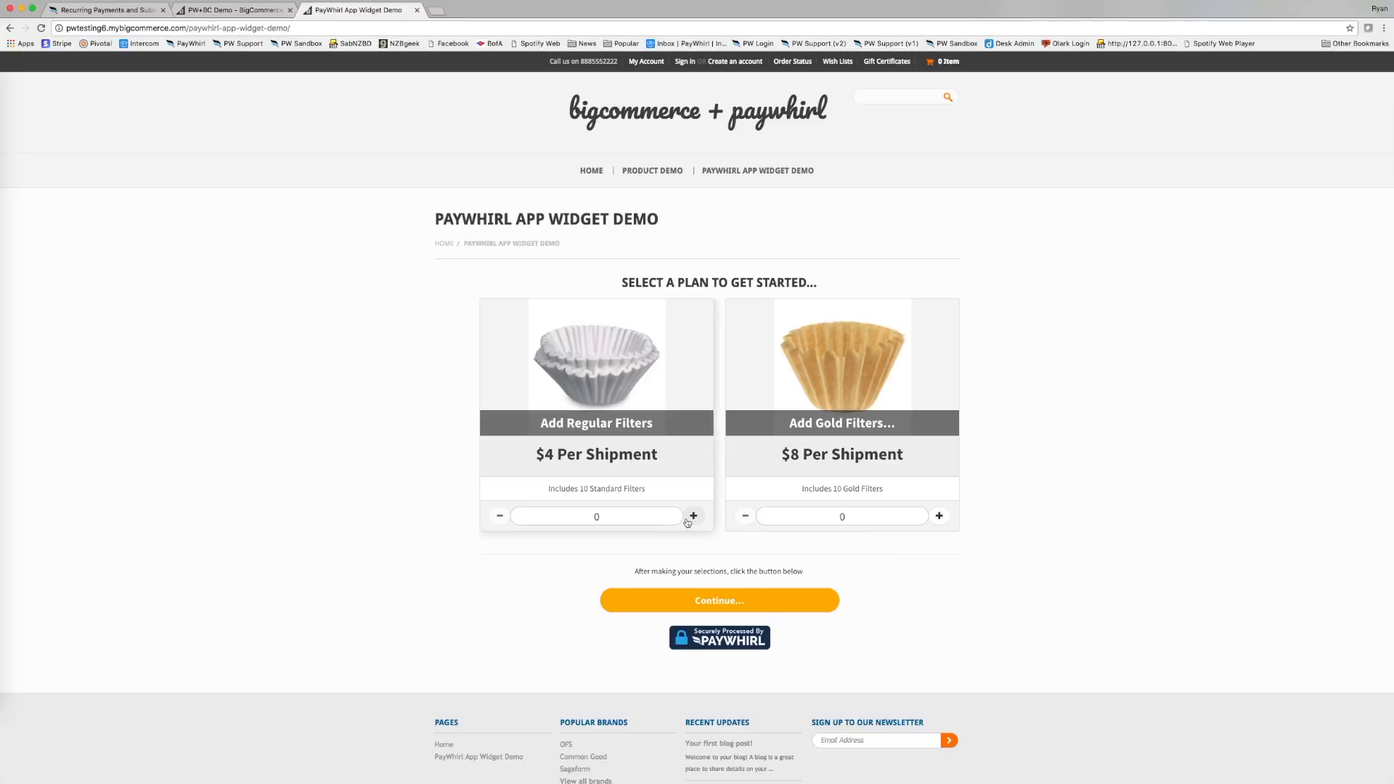
left_click(939, 516)
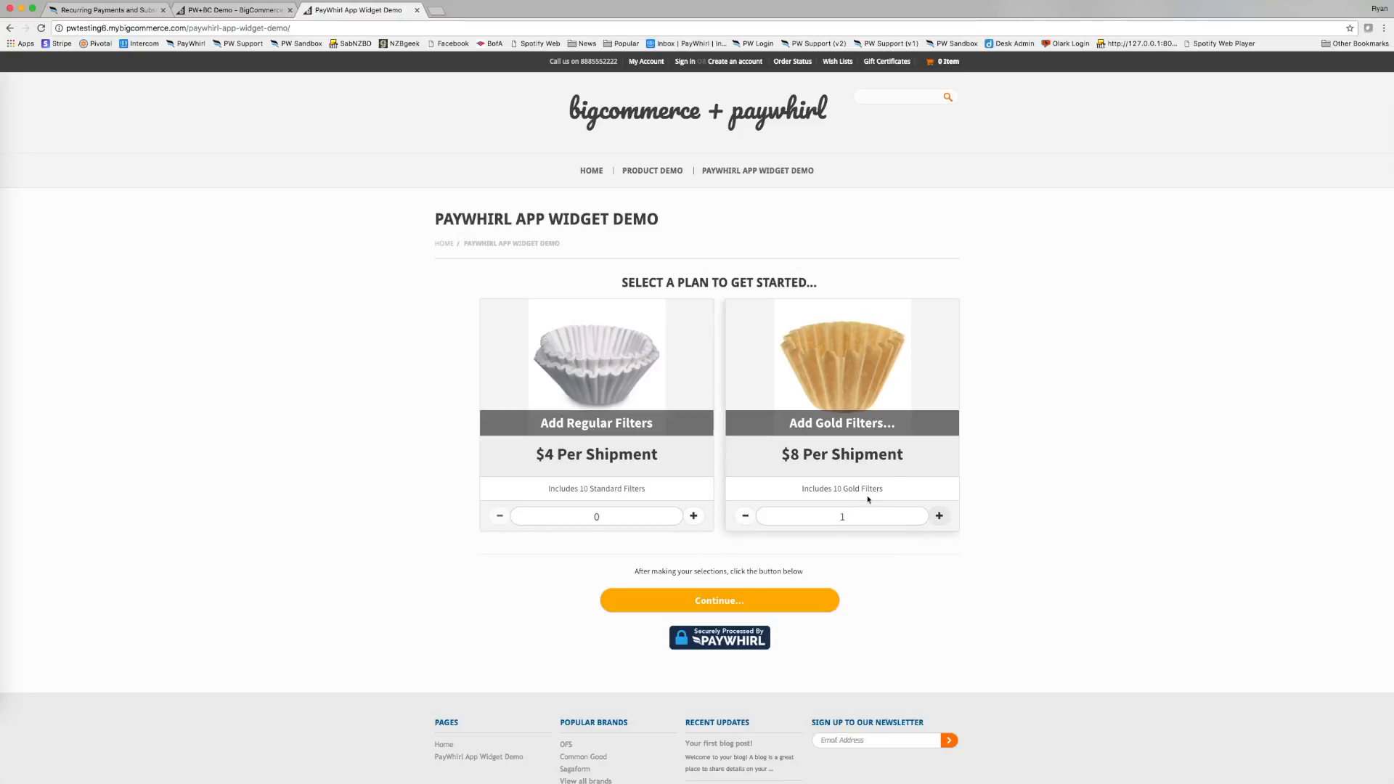
left_click(795, 600)
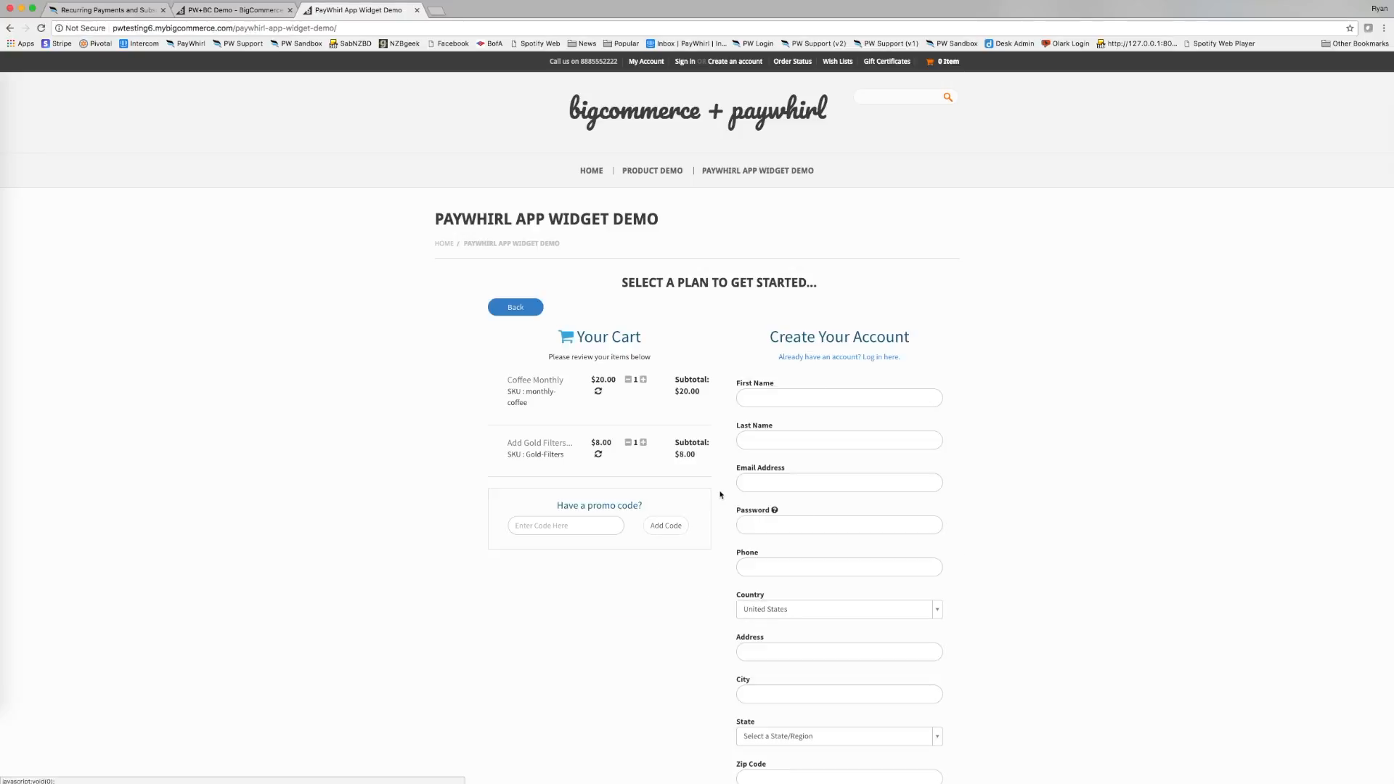
left_click(774, 393)
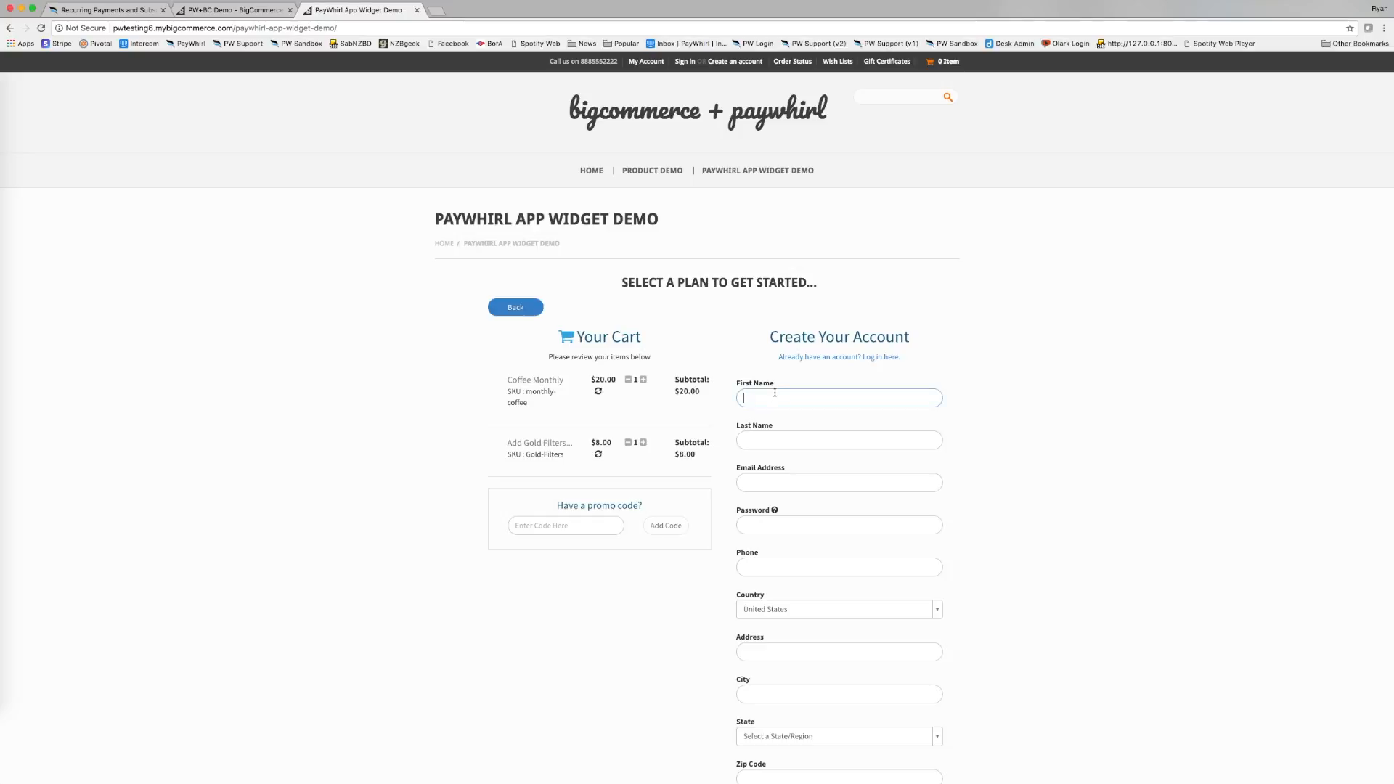
Enter the customer's first and last name, e-mail address, password and phone number.
key("Tab")
key("Tab")
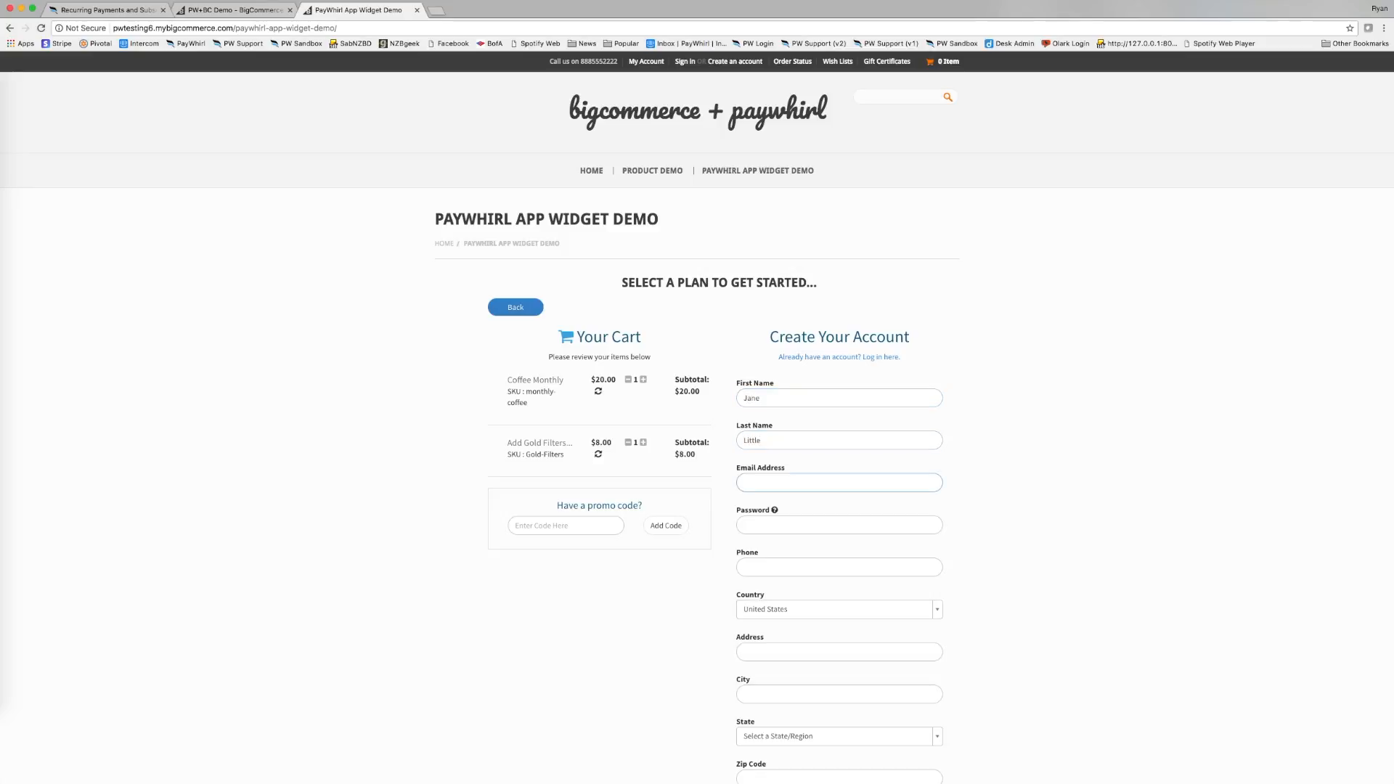
type("adfasdasdfasdf@asdfasfasdfasdfasdf.com")
key("Tab")
type("asdf")
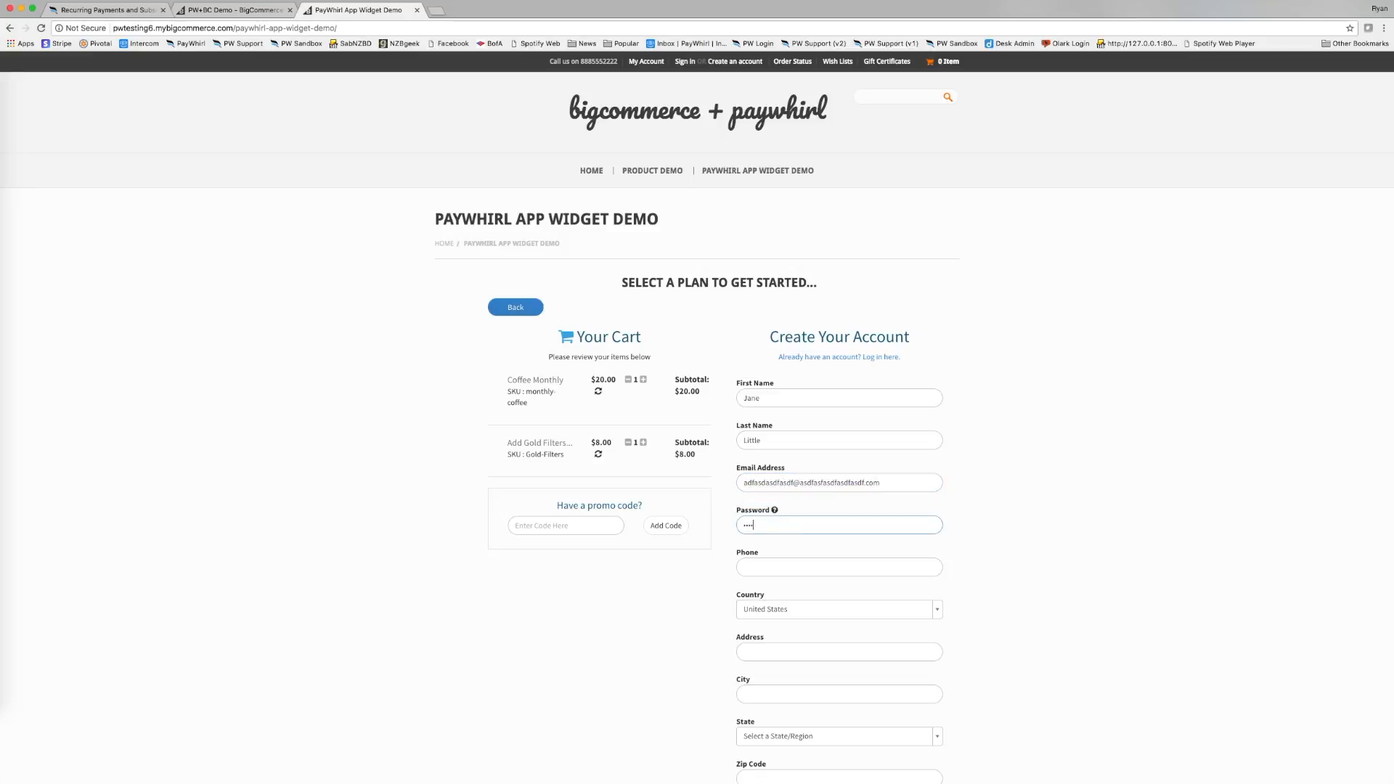
type("asdf")
key("Tab")
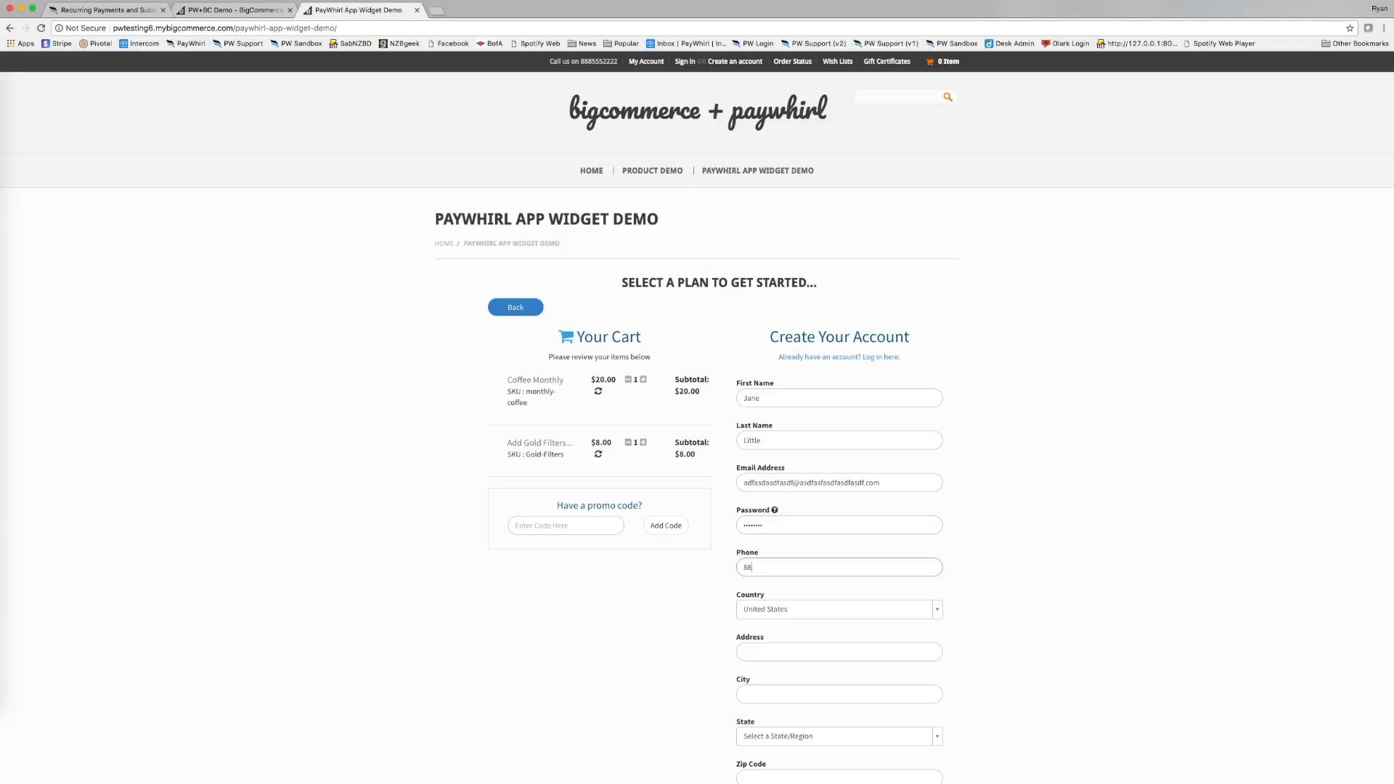
Fill in the customer's street address, city, state (California) and zip code.
key("Tab")
key("Tab")
type("123")
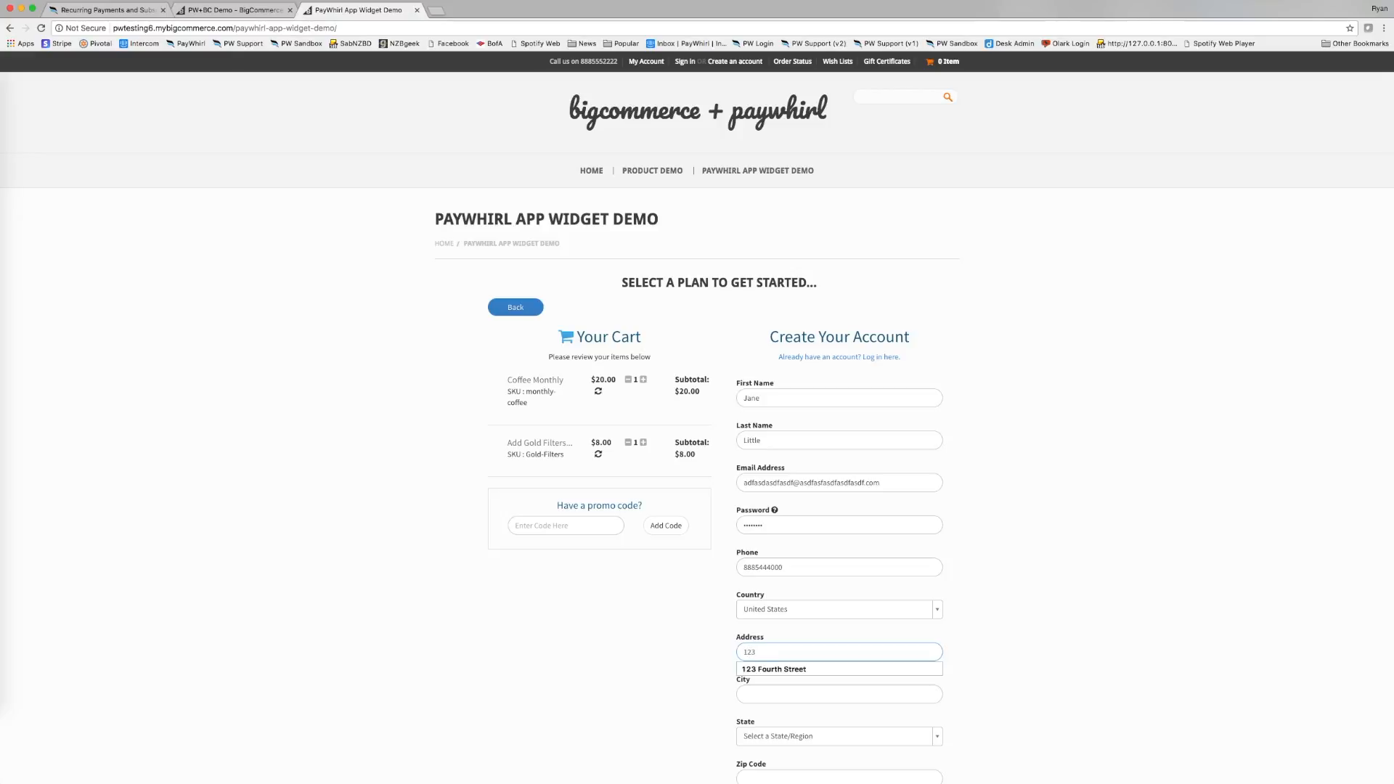
key("Down")
key("Return")
key("Tab")
type("Ven")
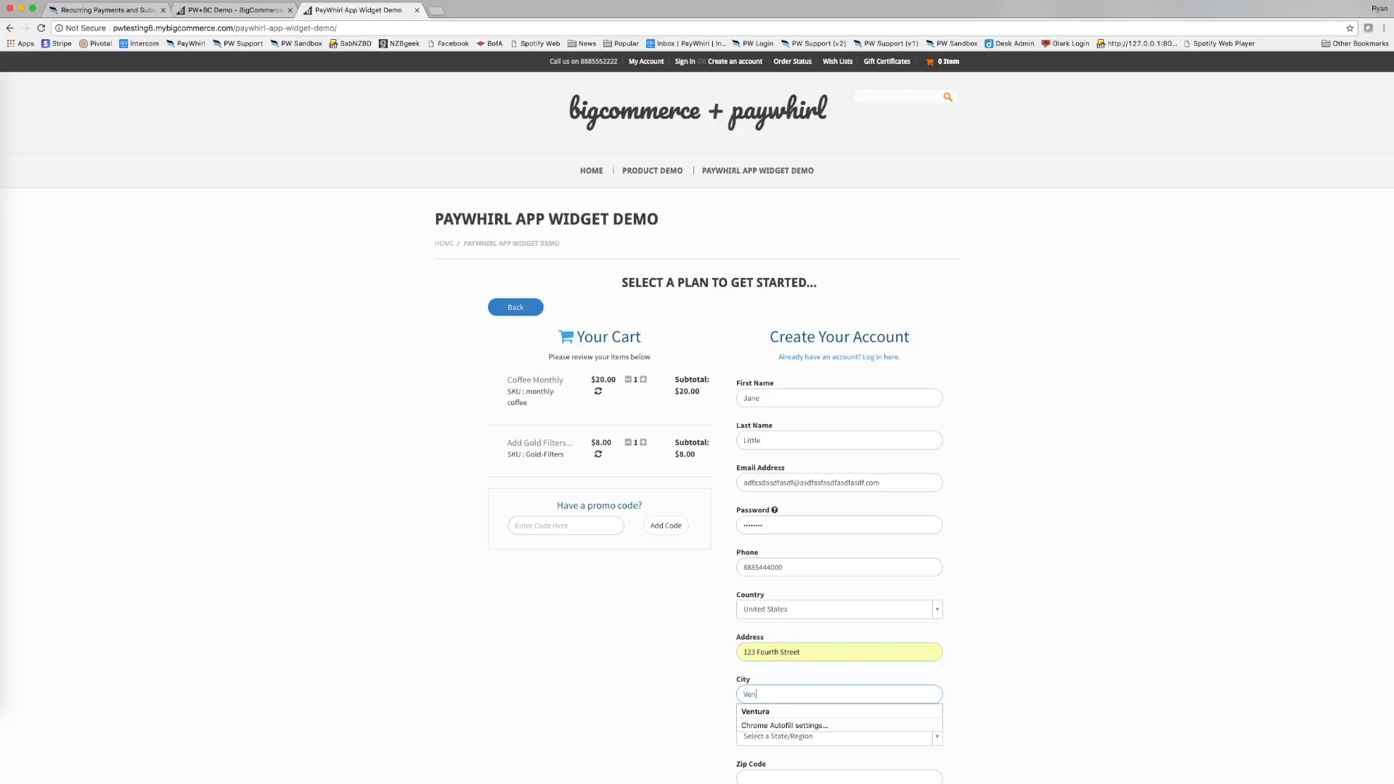
key("Down")
key("Return")
scroll(800, 368, "down", 5)
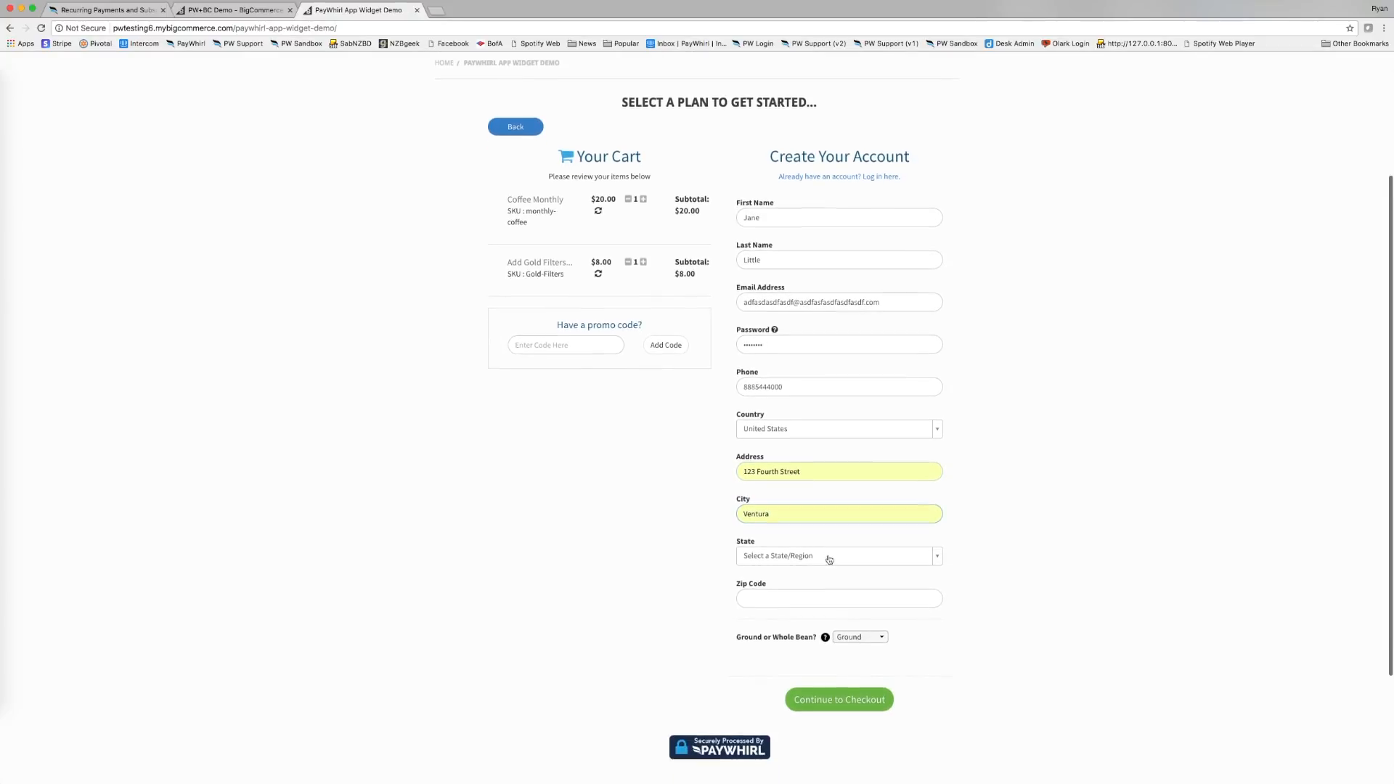
left_click(833, 556)
left_click(811, 667)
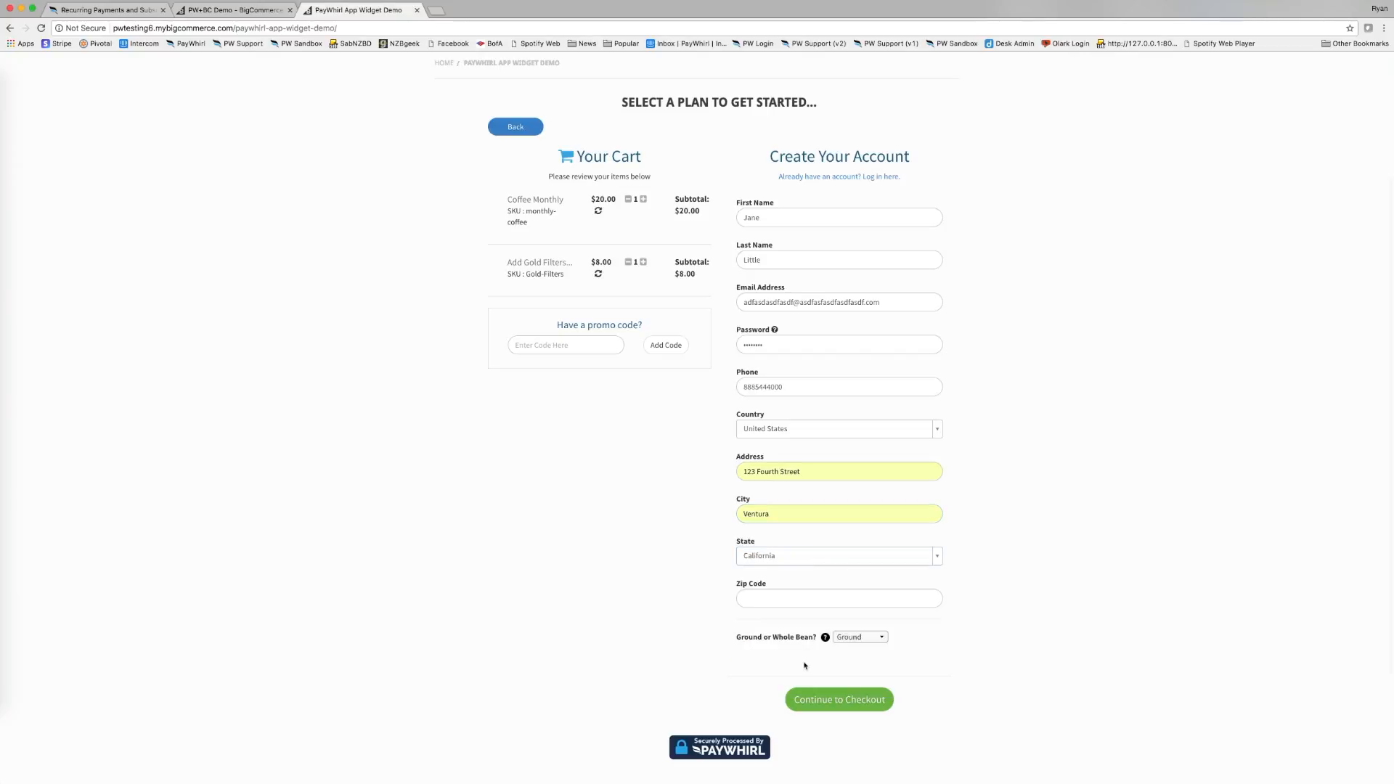
left_click(776, 600)
type("980")
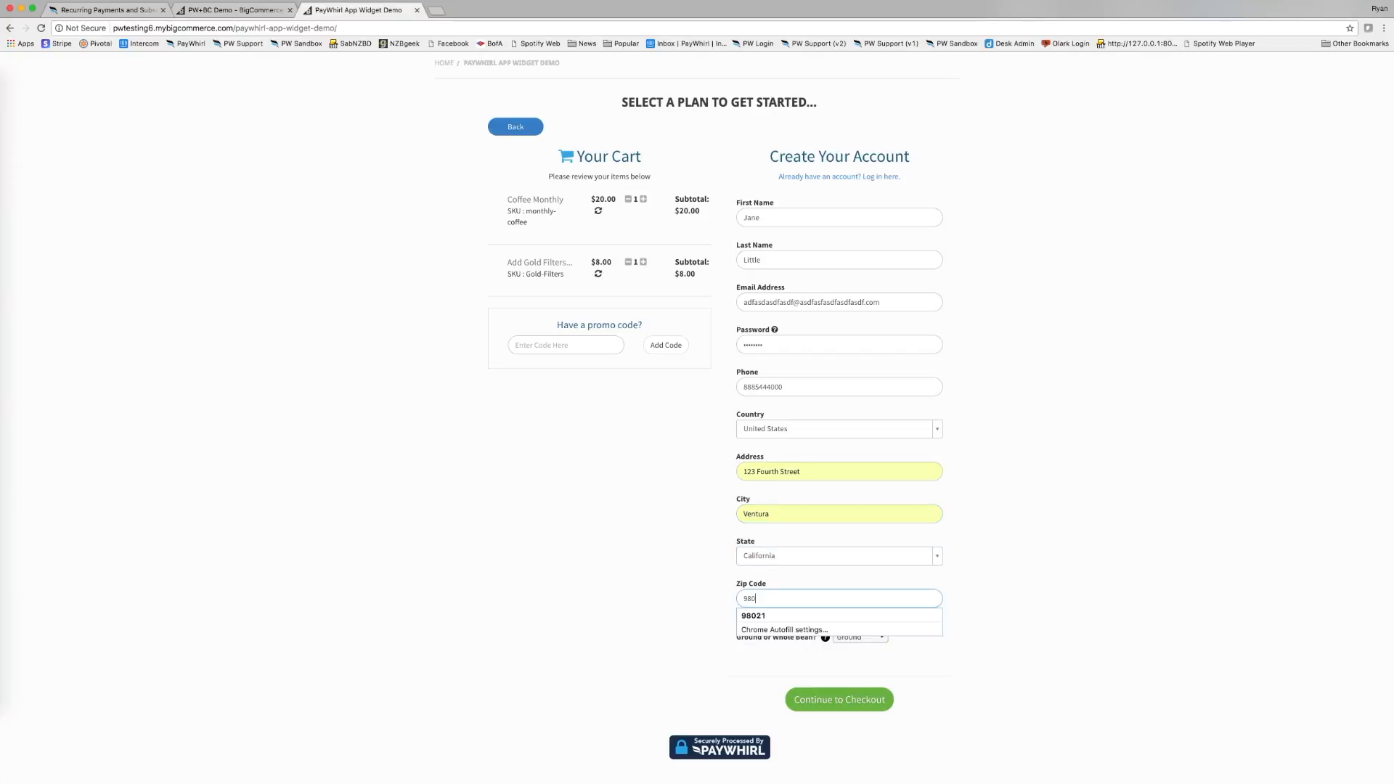
type("21")
left_click(638, 575)
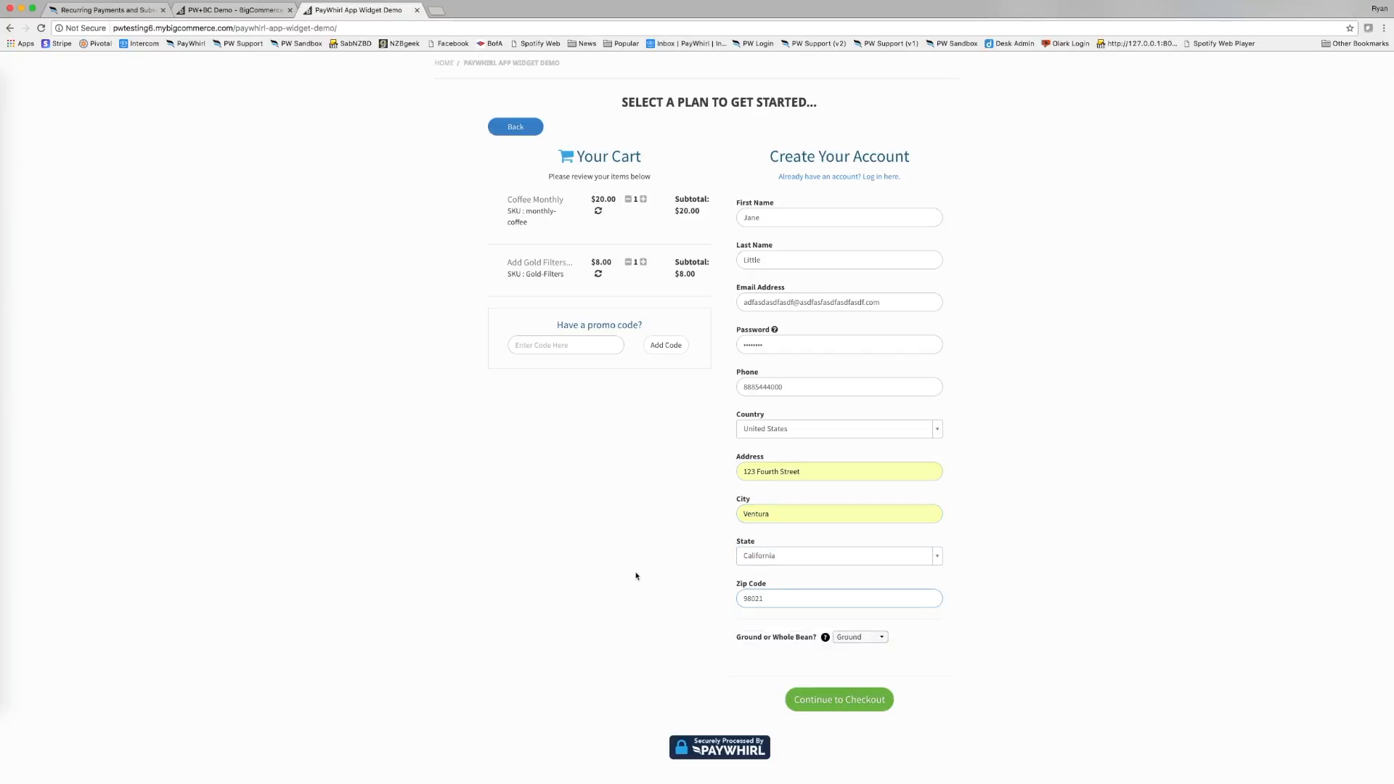
Choose Whole Bean coffee and submit the account details to continue to checkout.
left_click(865, 642)
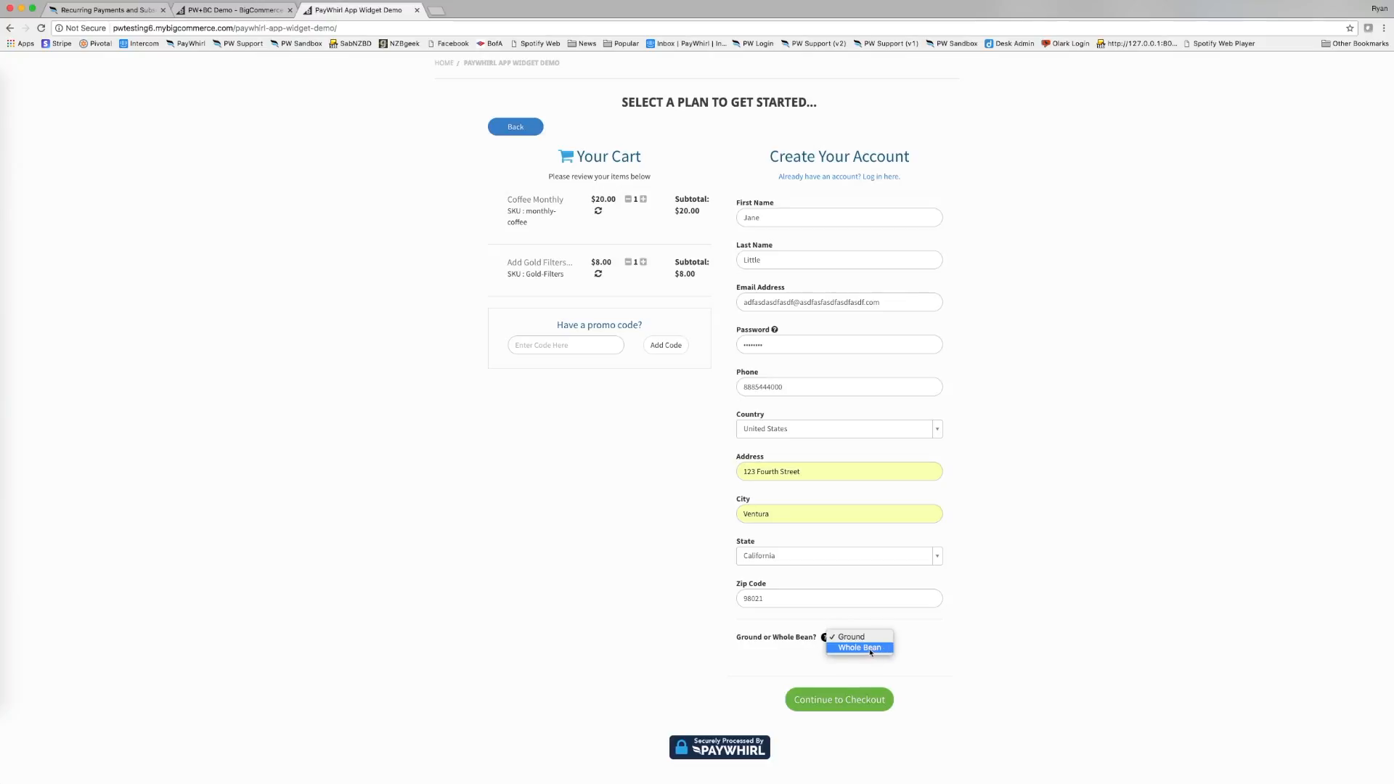
left_click(871, 649)
scroll(703, 505, "up", 1)
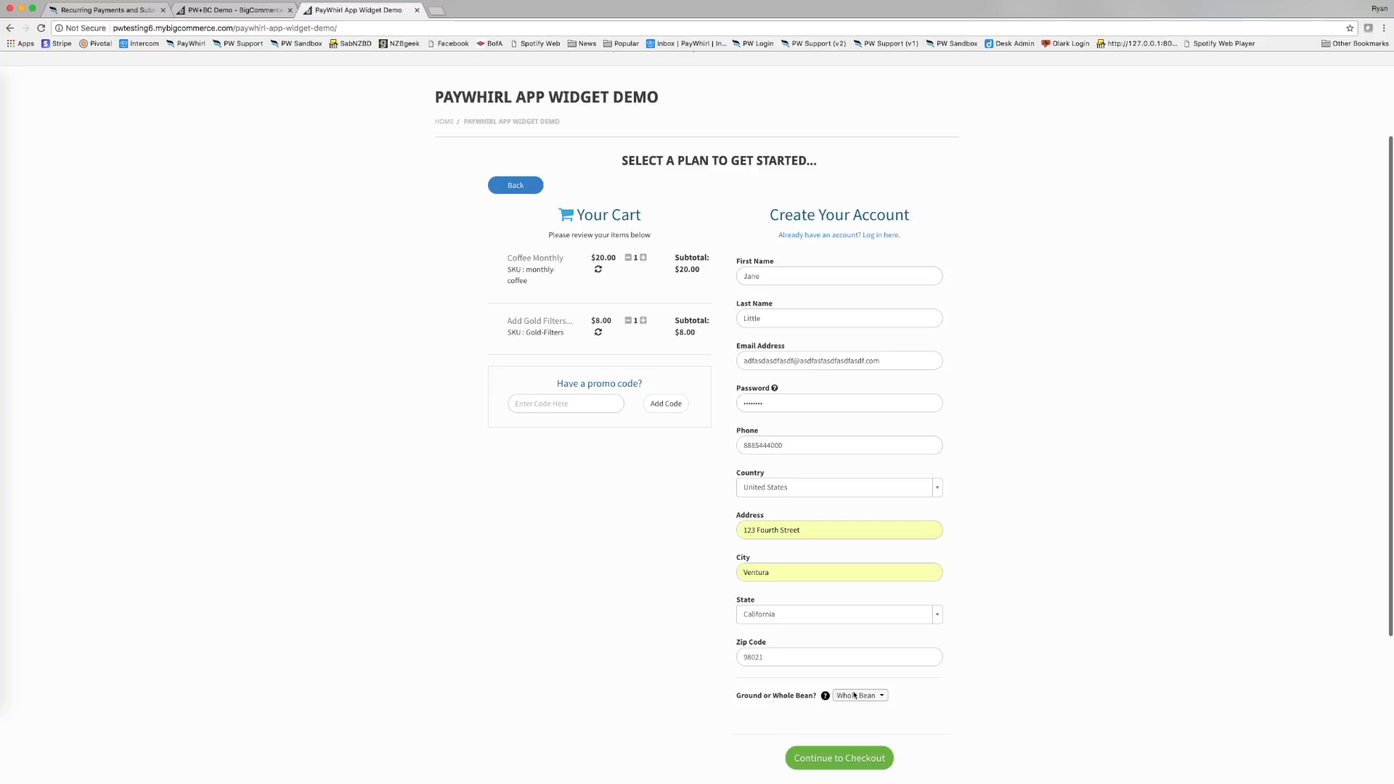
scroll(851, 691, "down", 1)
left_click(840, 734)
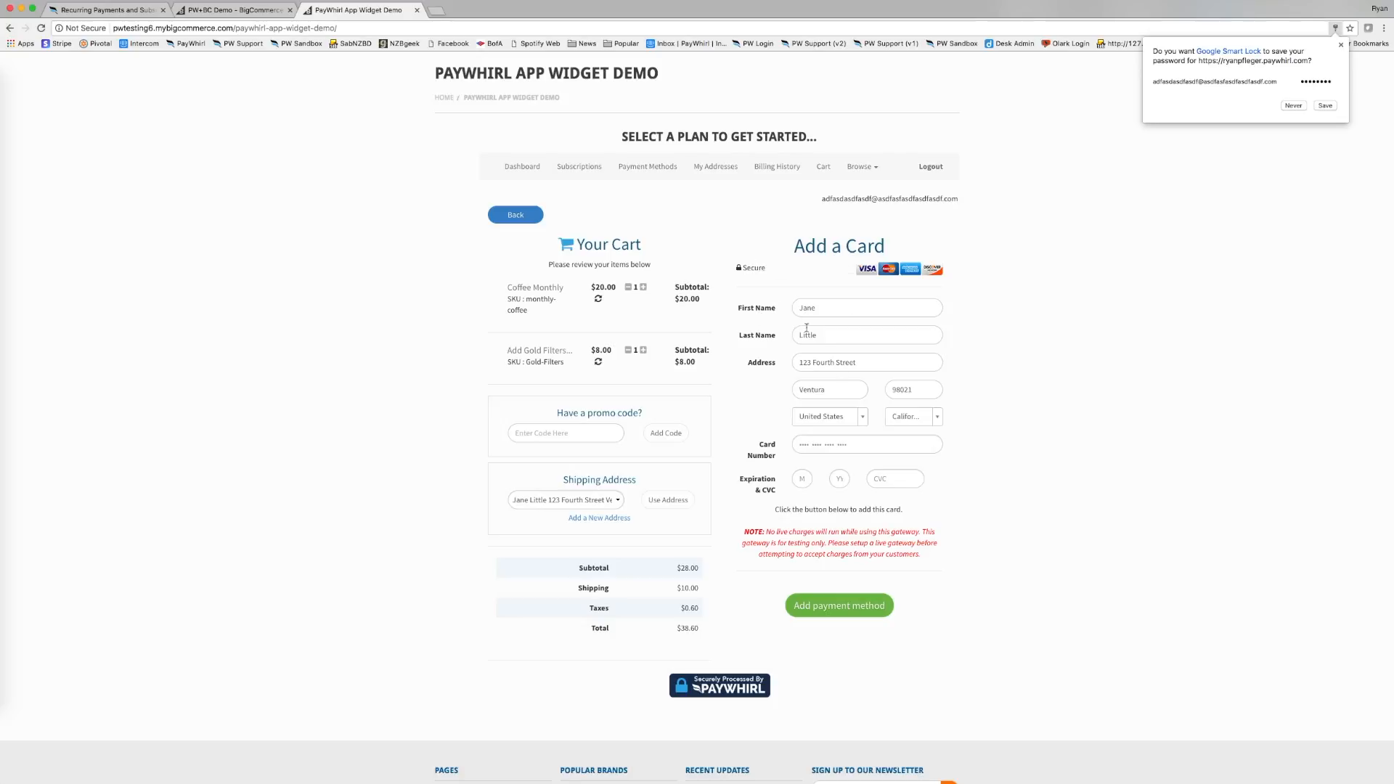
Save the test credit card, expiry month 09, as the payment method.
left_click(827, 444)
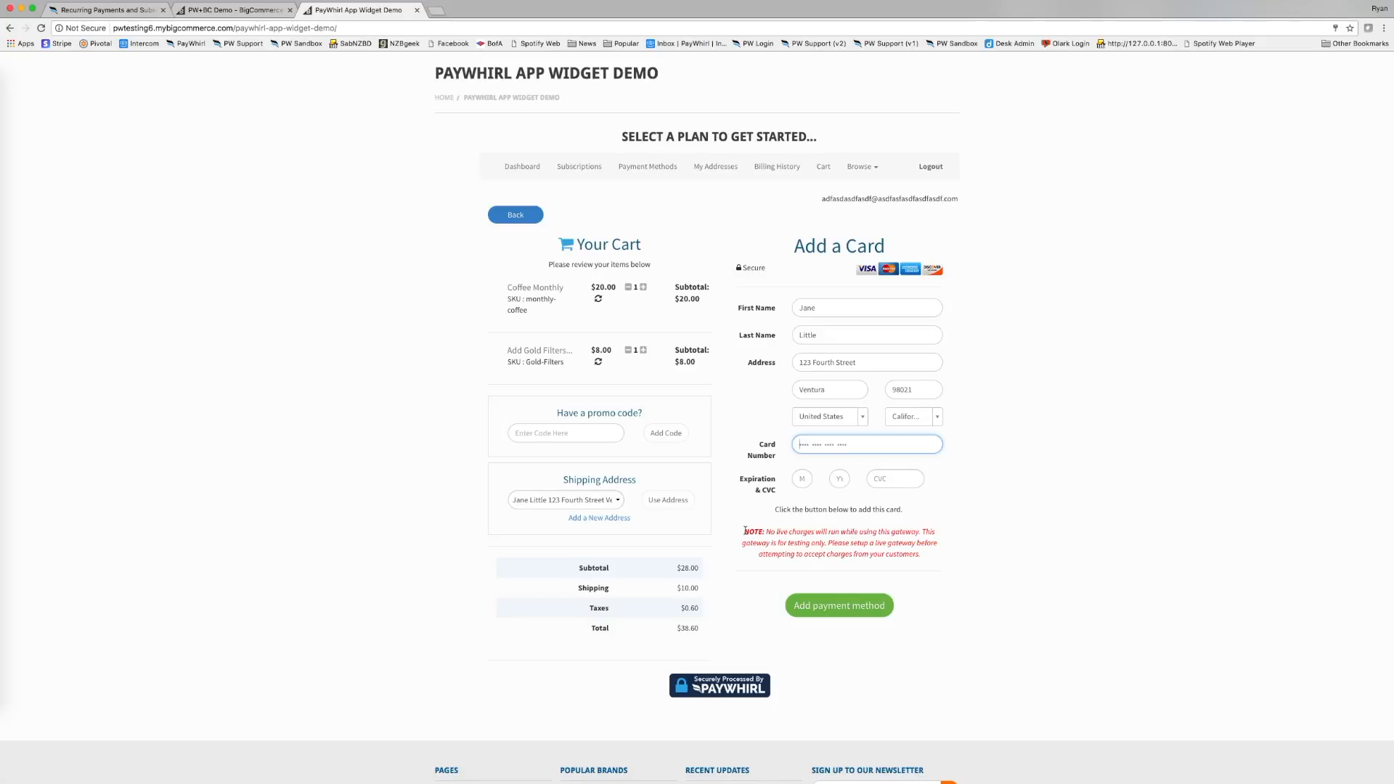
type("4242424242424242")
left_click(801, 479)
type("09")
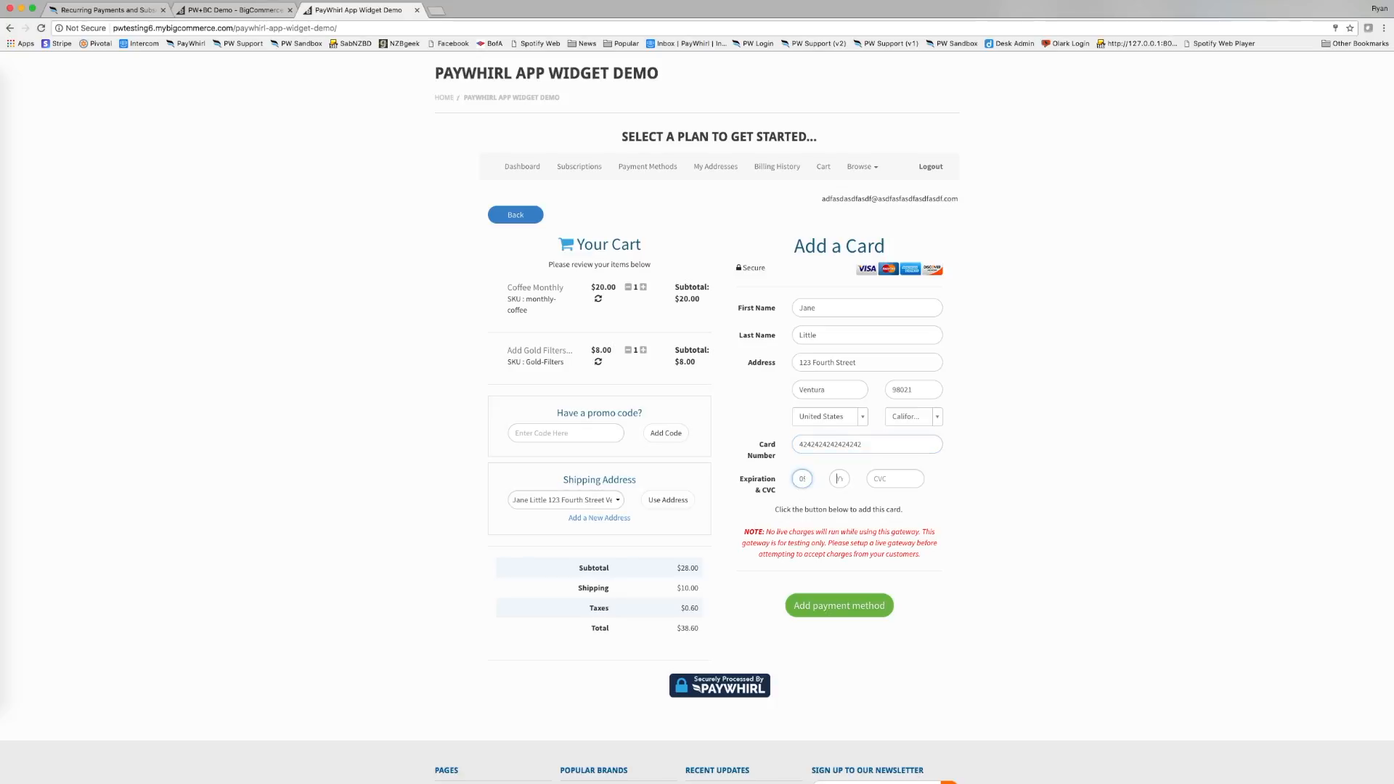
left_click(839, 479)
left_click(892, 479)
type("123")
left_click(832, 607)
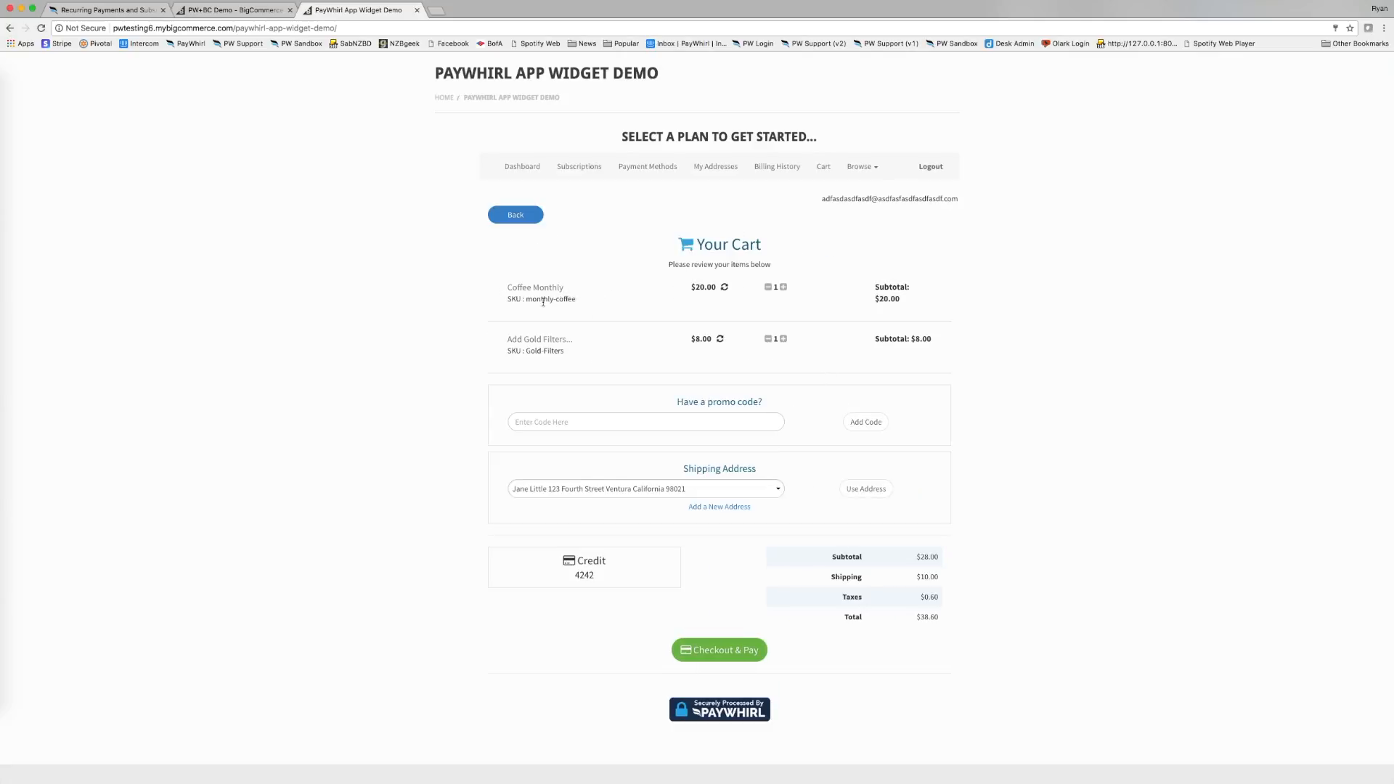
Highlight the Coffee Monthly line and its price in the cart review.
left_click_drag(509, 288, 722, 287)
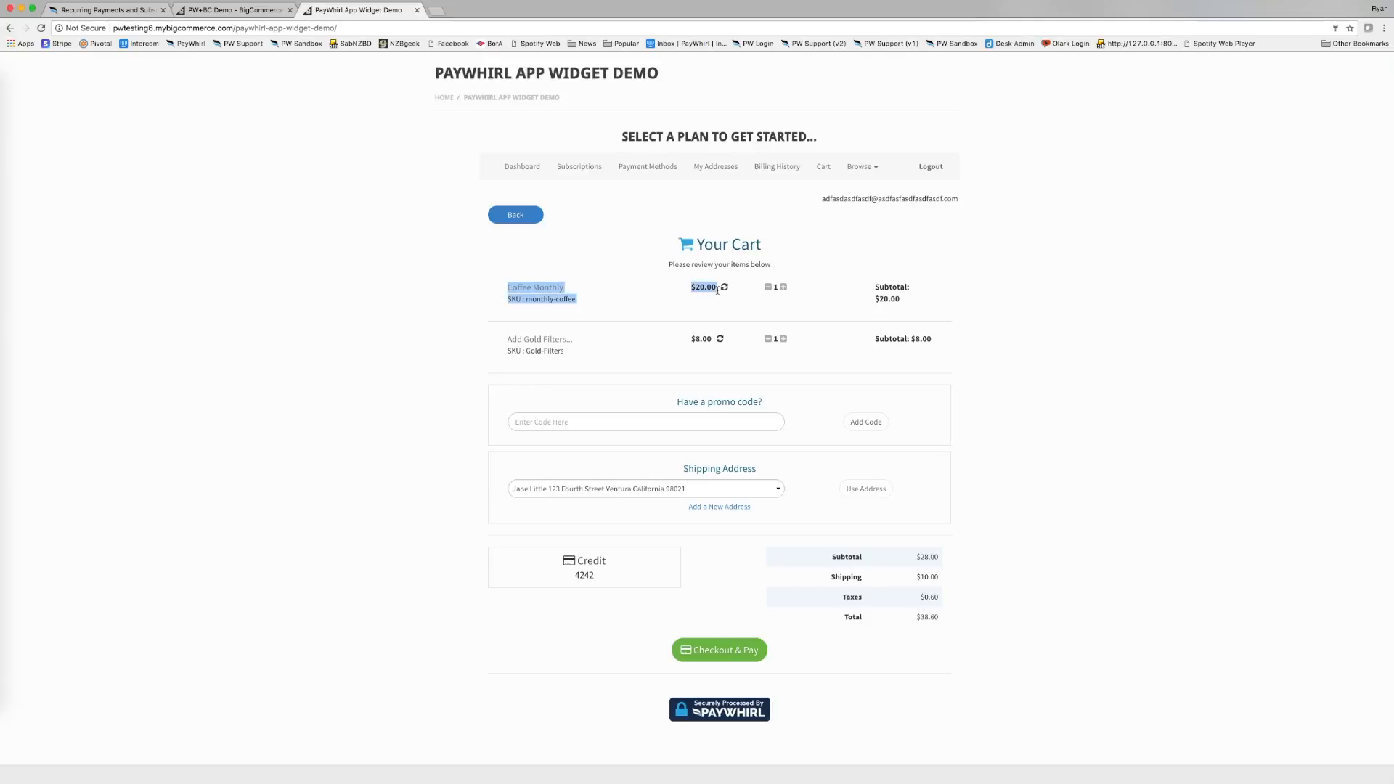
left_click(604, 344)
scroll(617, 350, "down", 1)
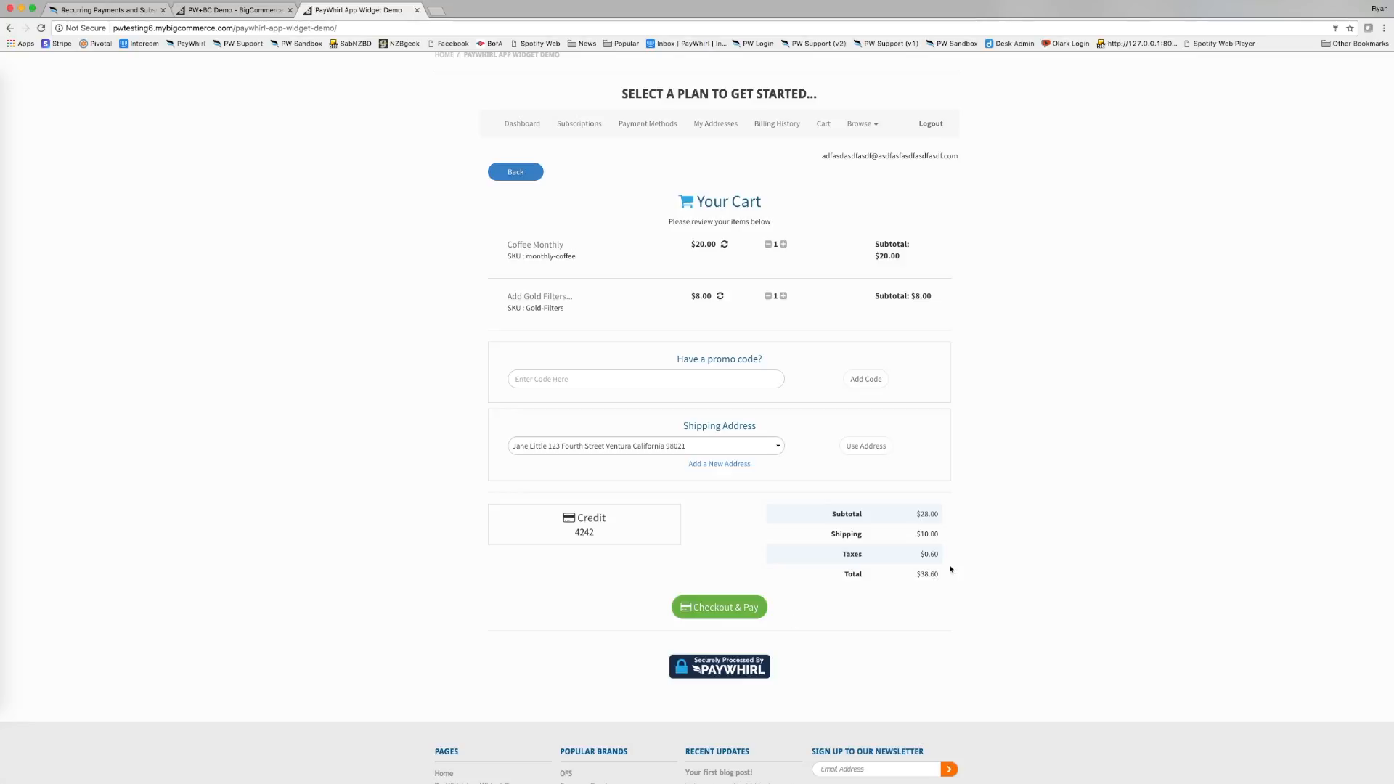
Complete Checkout & Pay for the cart and review the confirmation page.
left_click(744, 613)
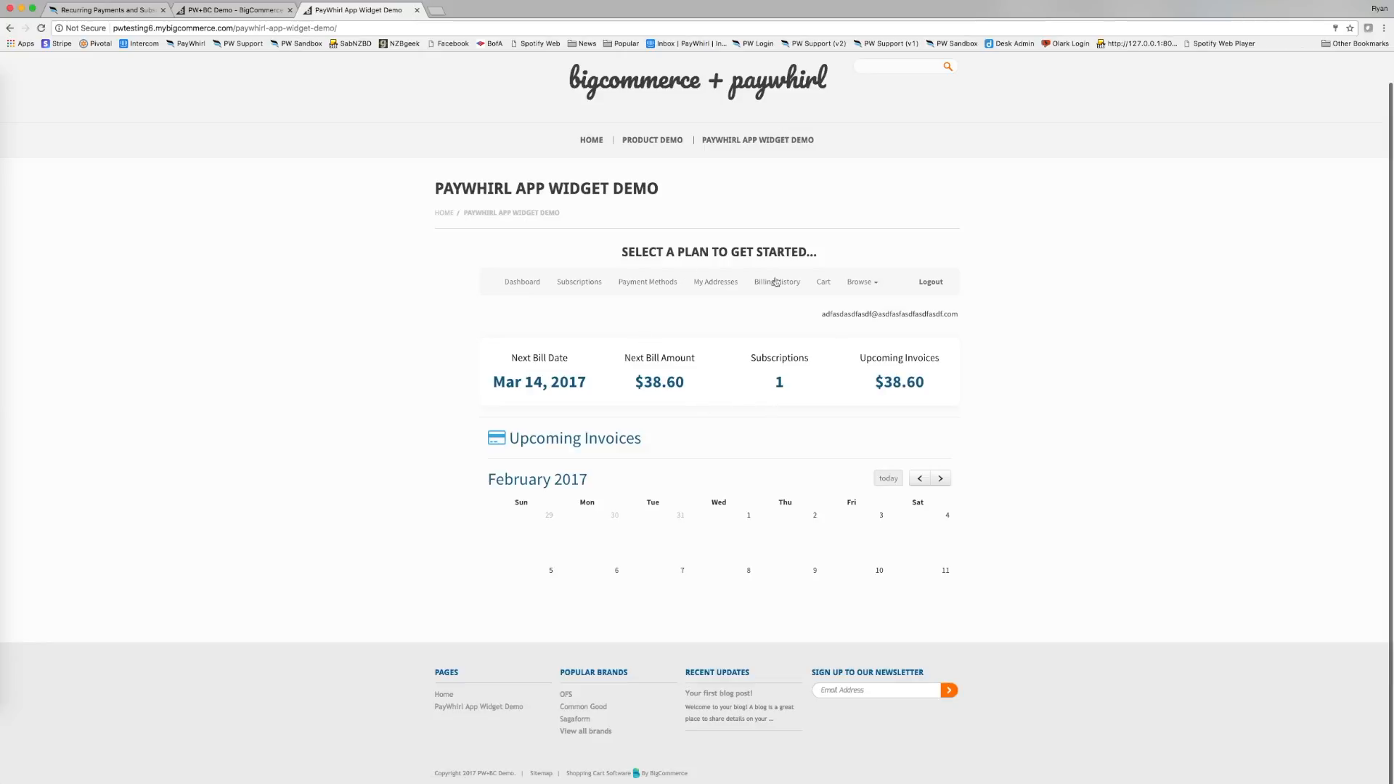
scroll(805, 439, "down", 3)
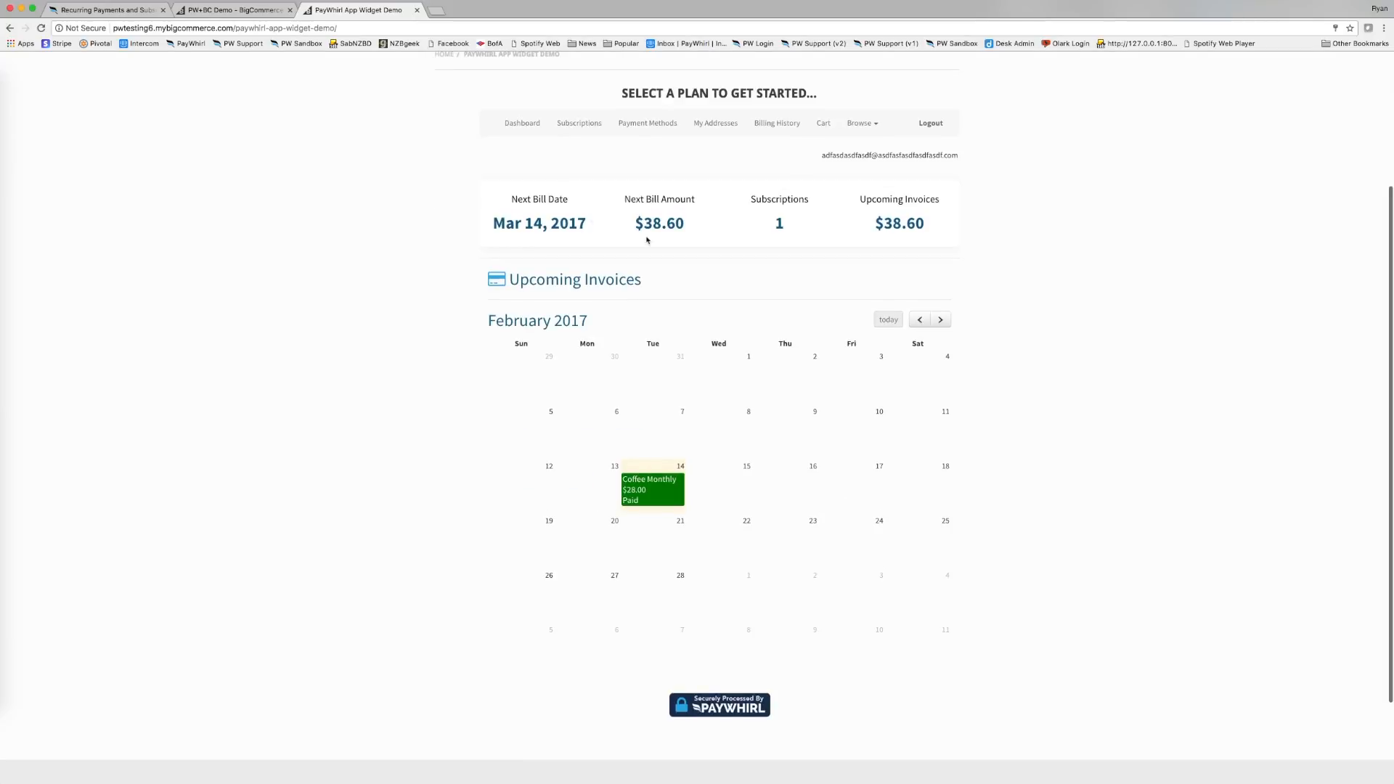
scroll(637, 187, "up", 1)
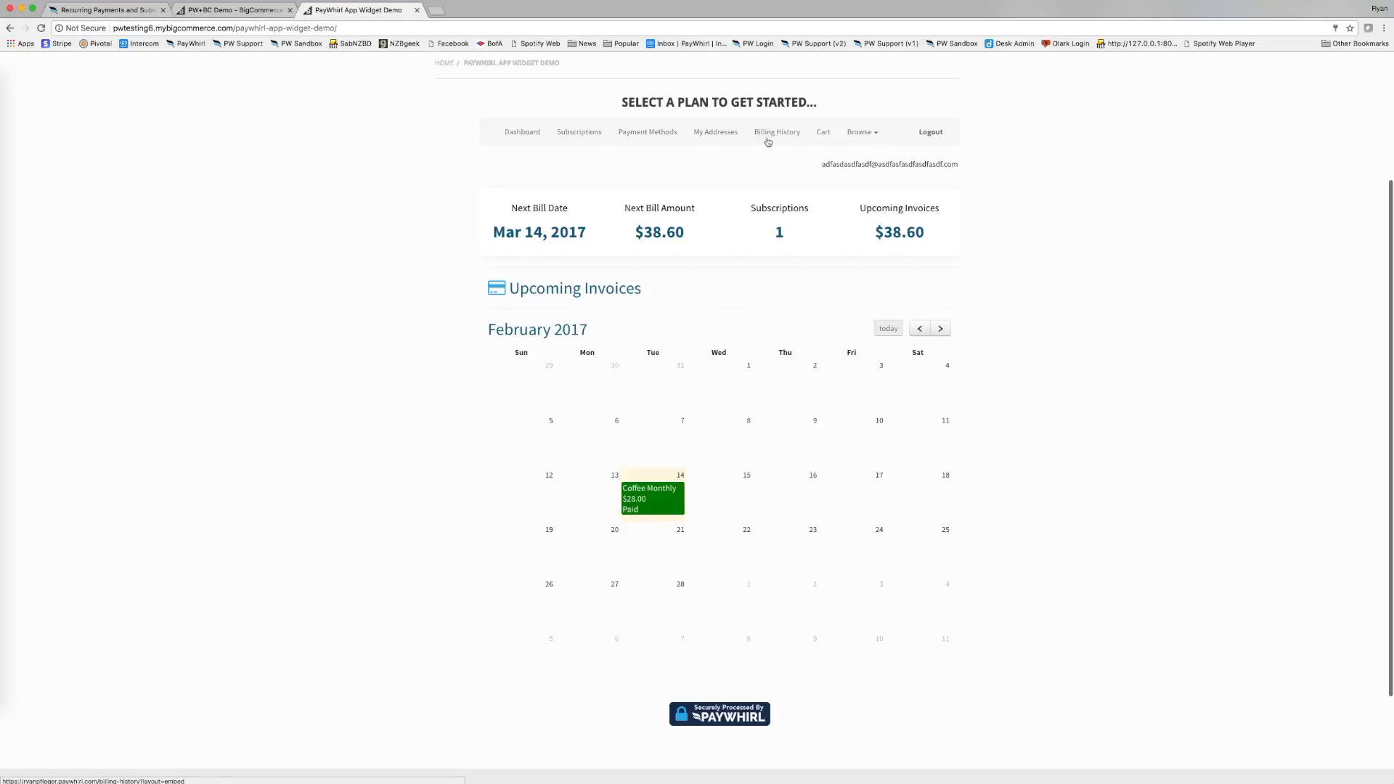
scroll(741, 180, "down", 1)
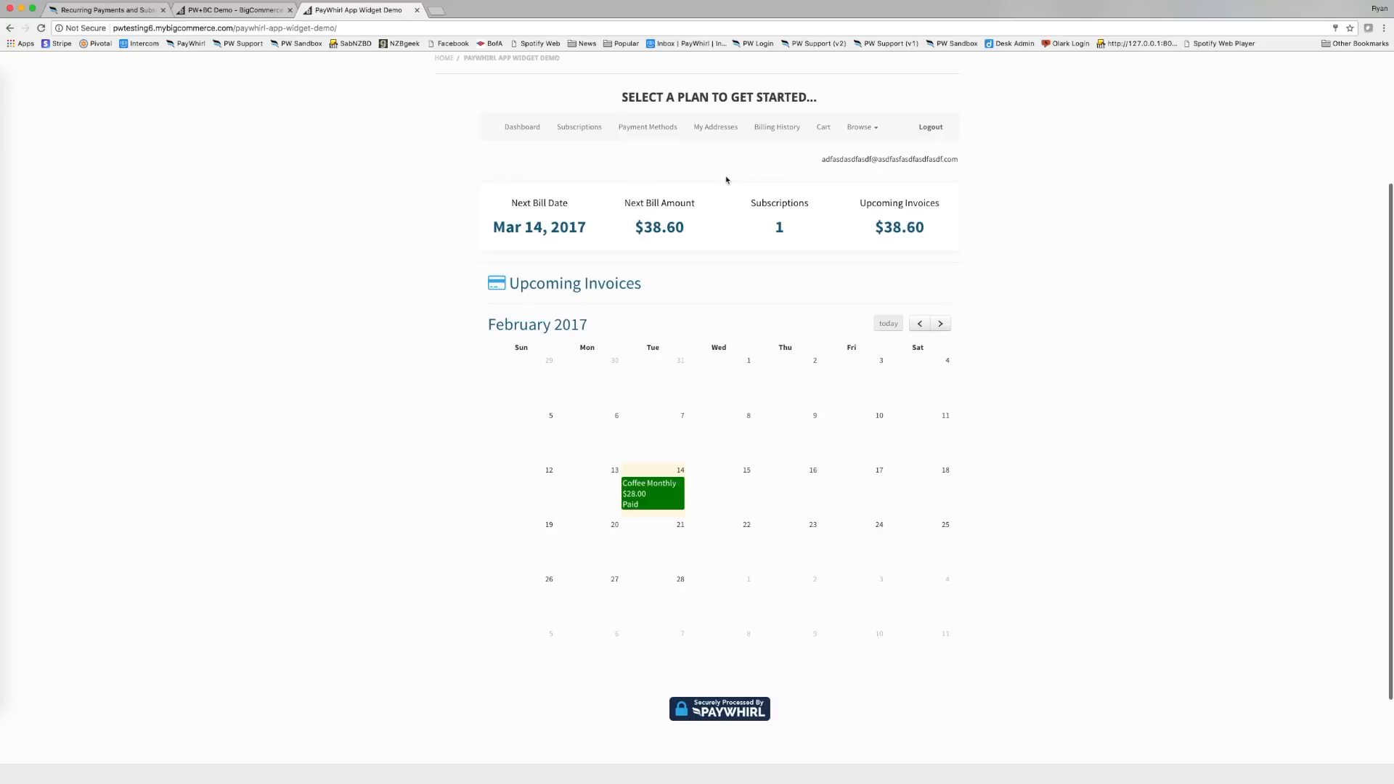
scroll(726, 311, "up", 2)
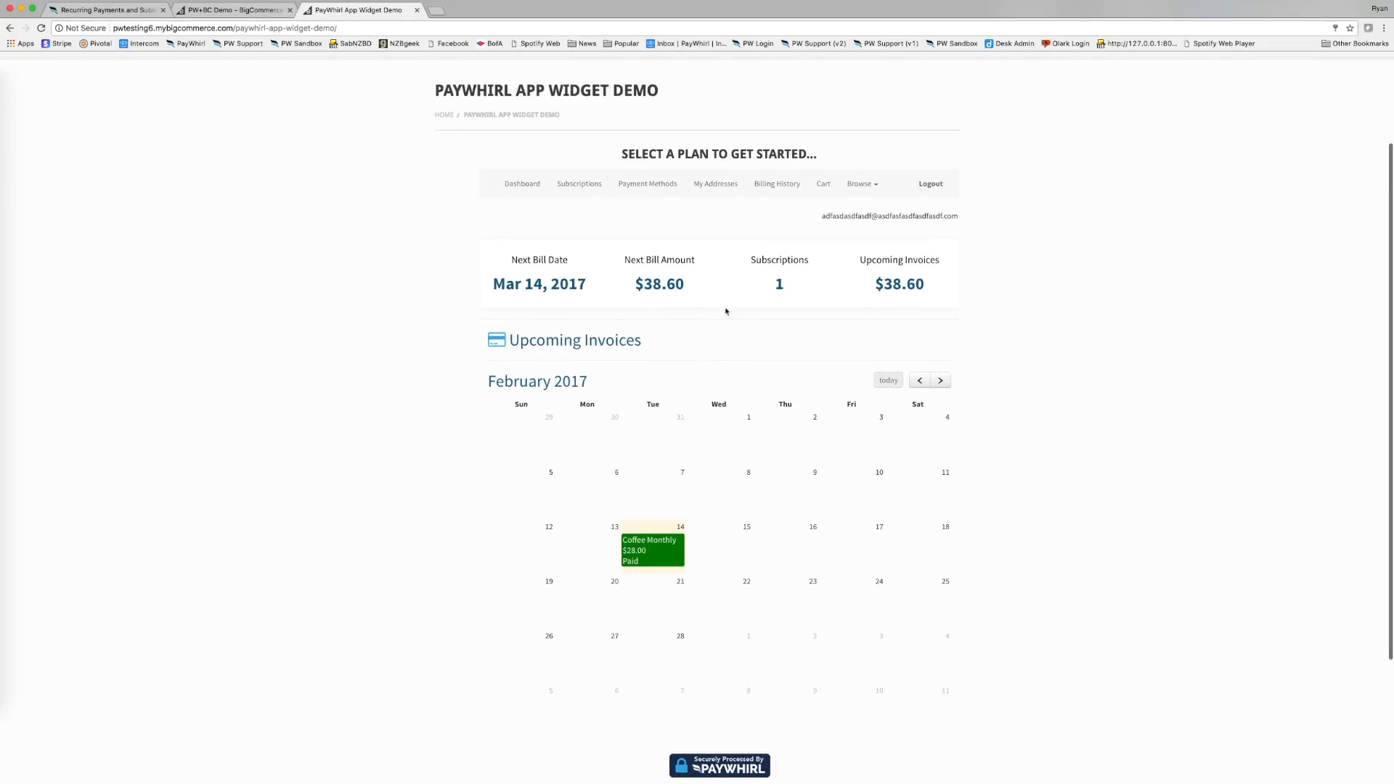
scroll(715, 302, "down", 2)
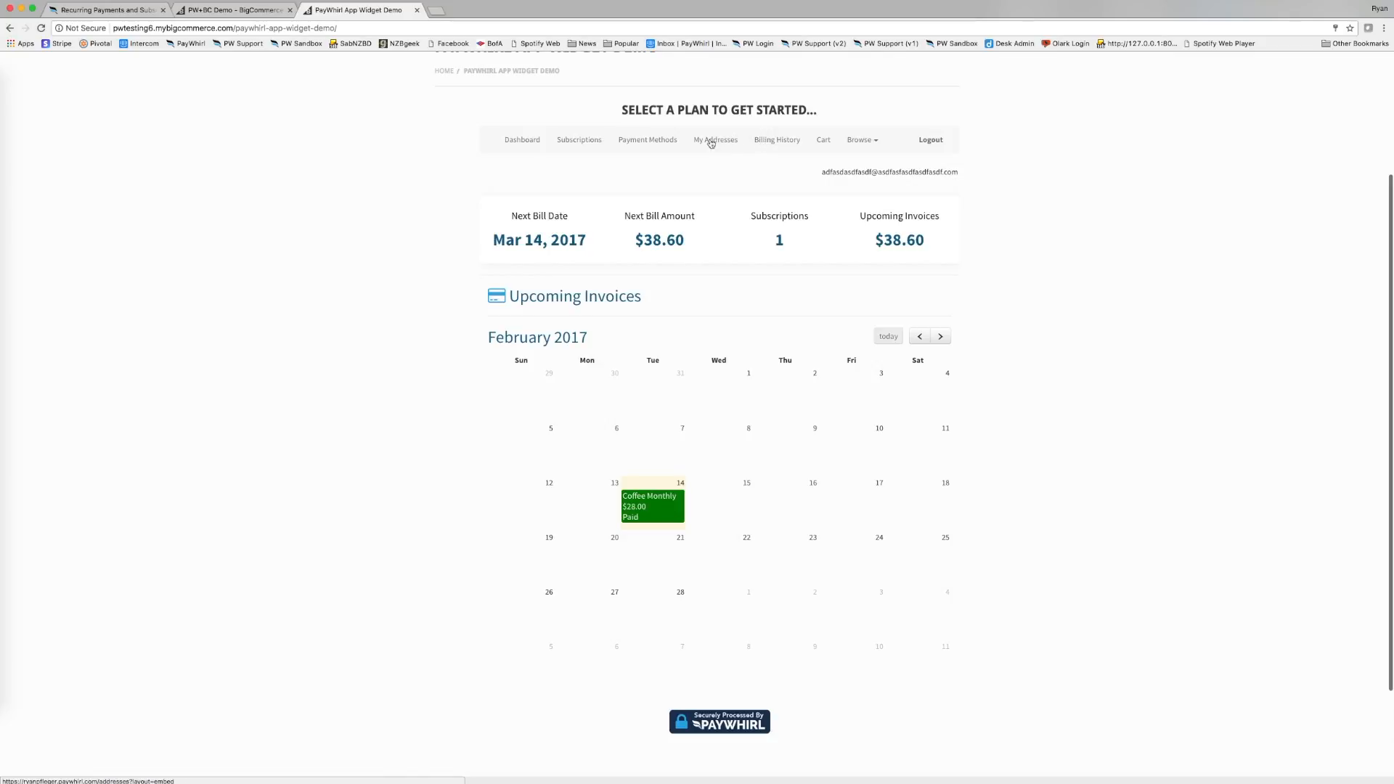
scroll(592, 156, "down", 1)
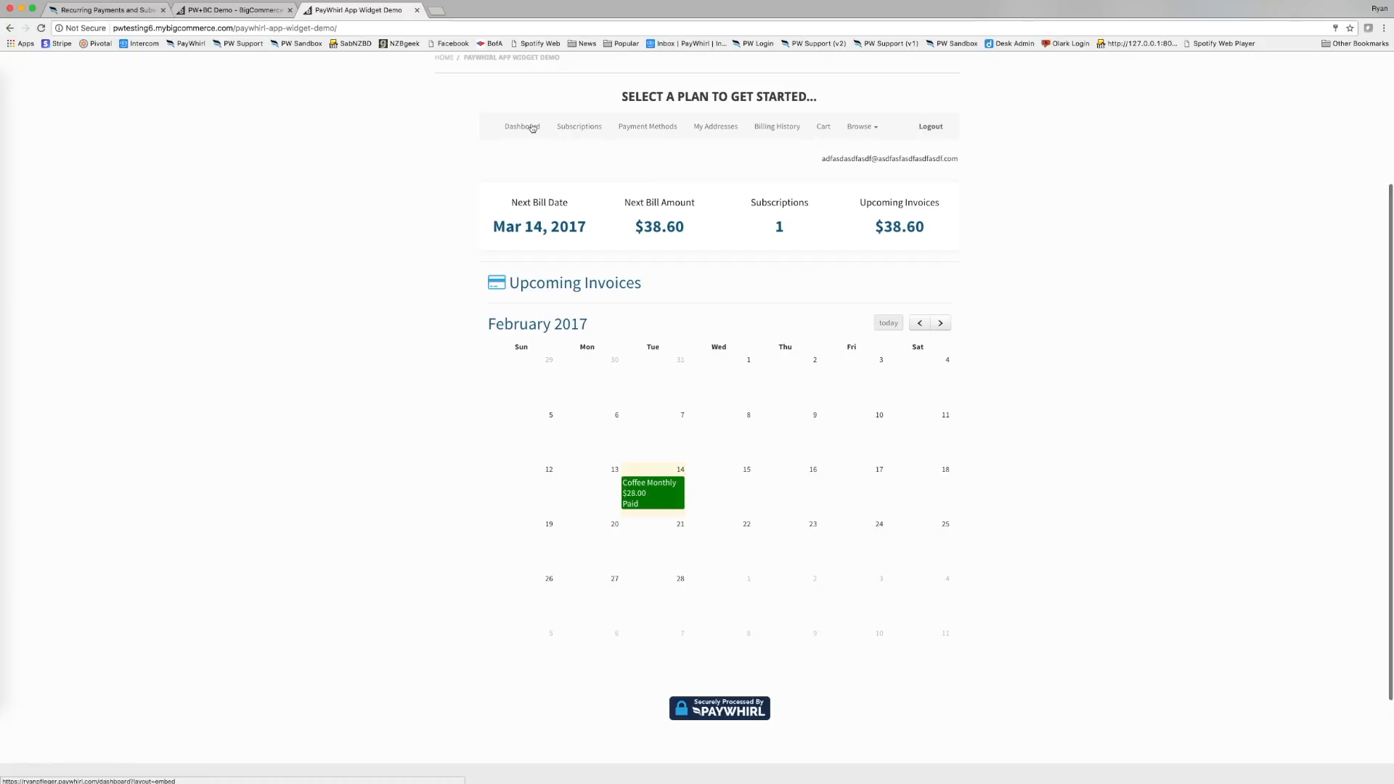
Browse the customer's Subscriptions, Payment Methods, My Addresses and Billing History pages.
left_click(578, 127)
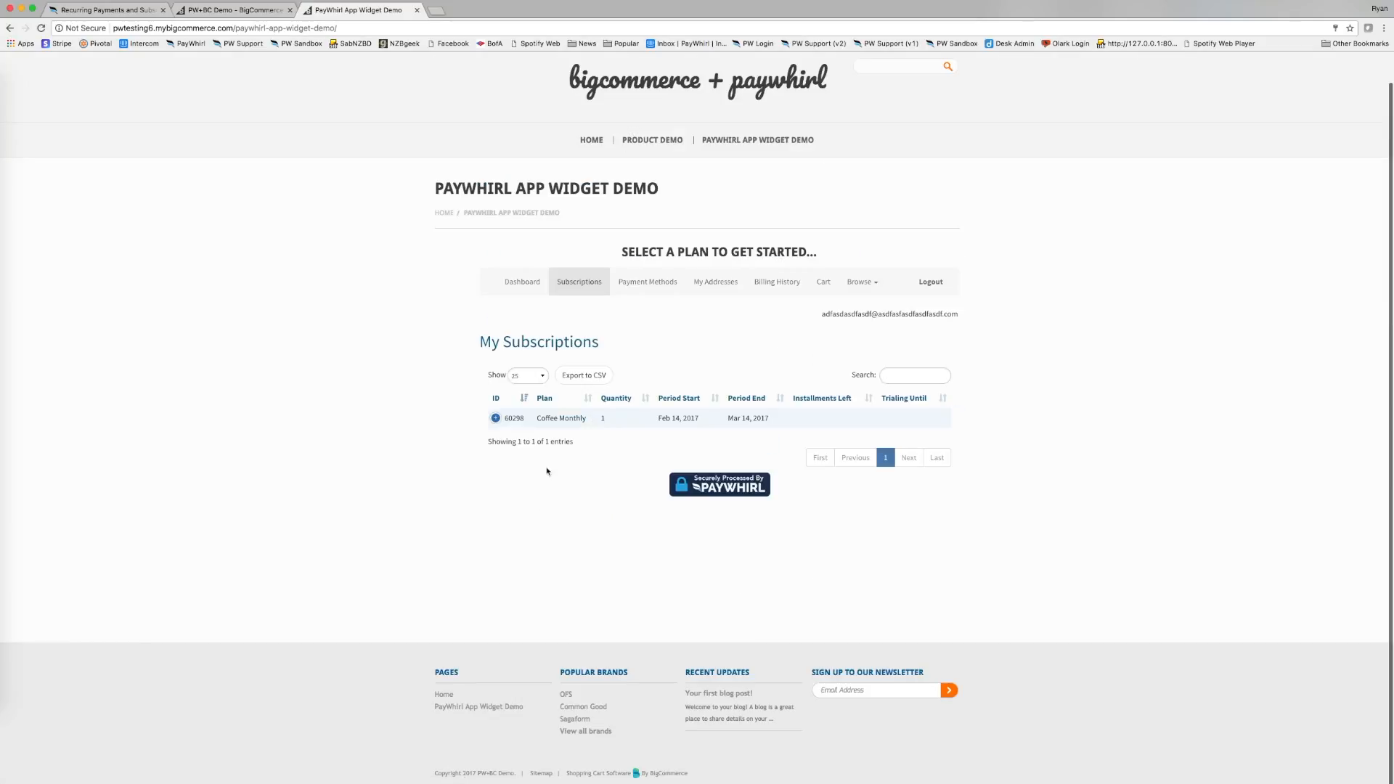
left_click(496, 419)
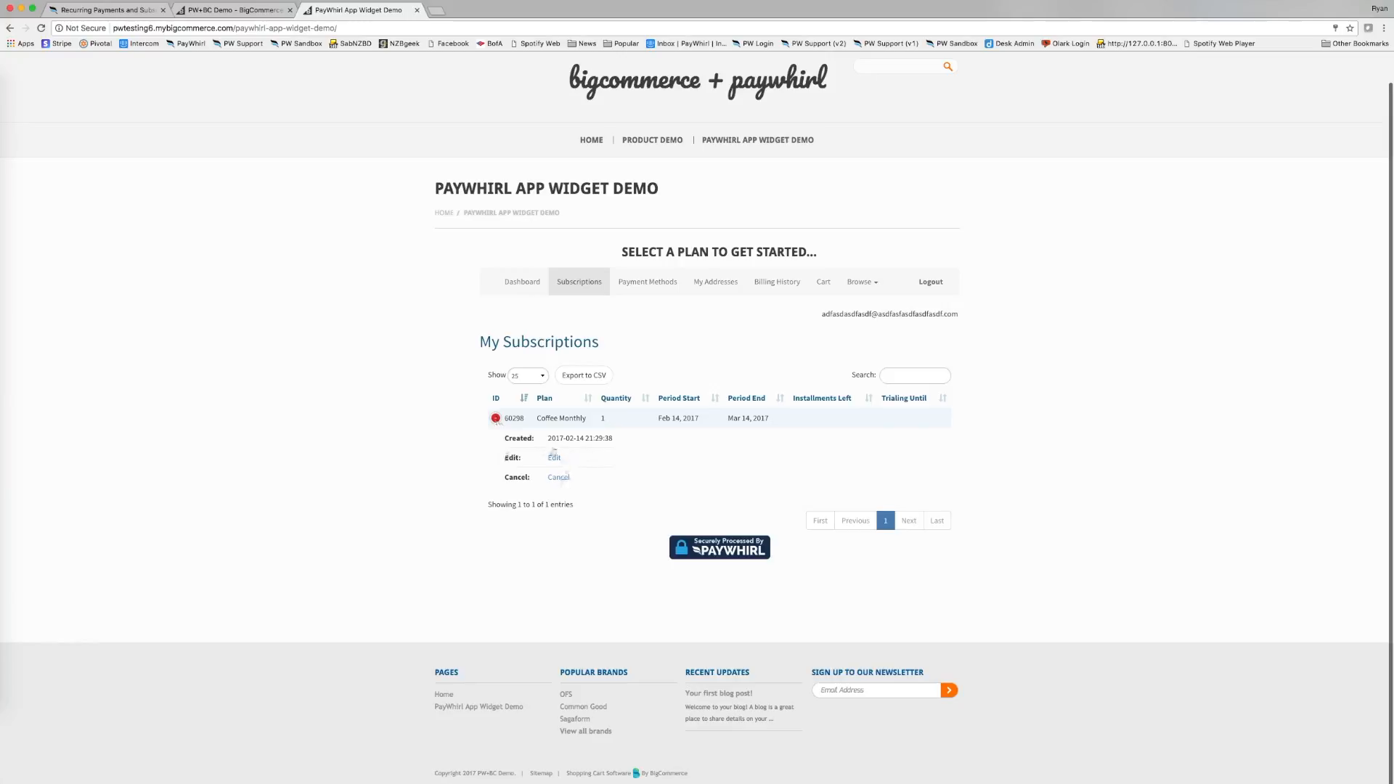
left_click(669, 286)
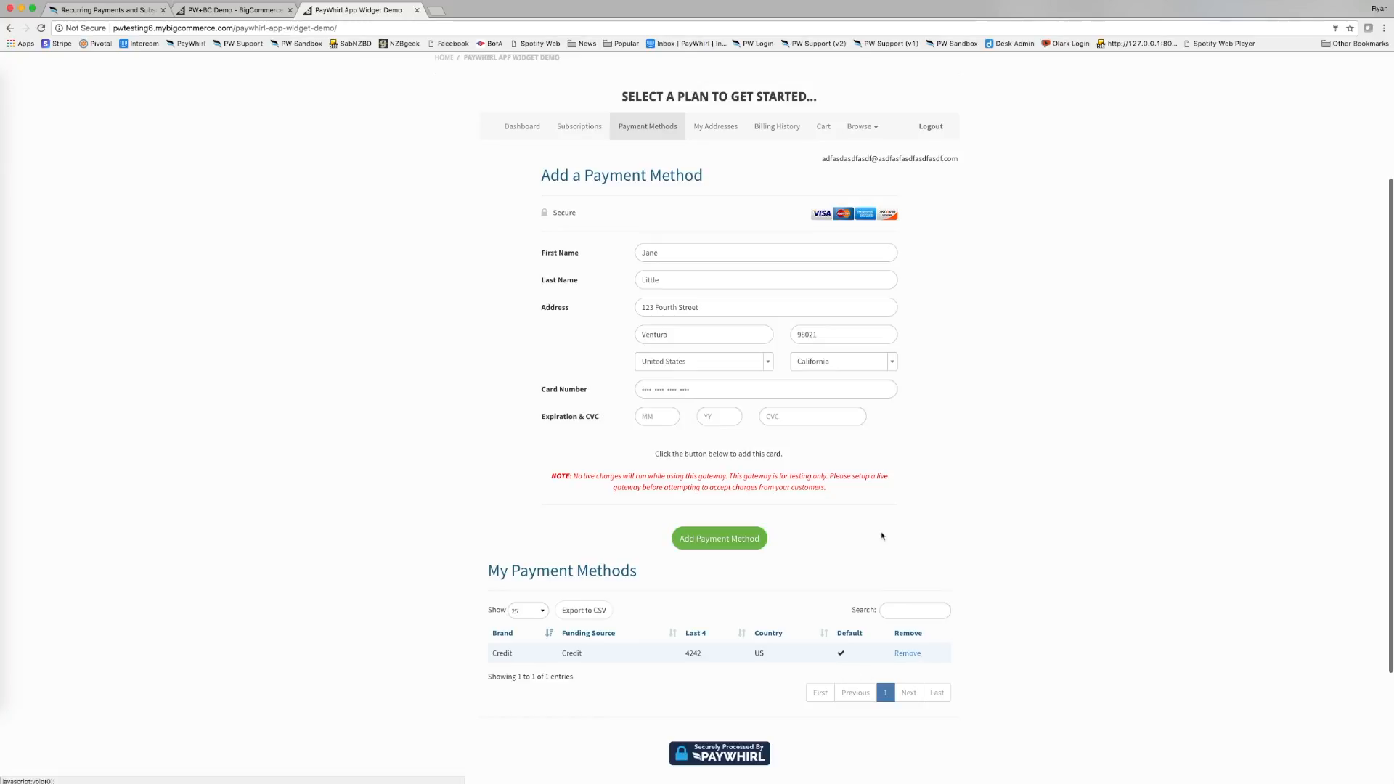
scroll(833, 305, "up", 1)
left_click(716, 141)
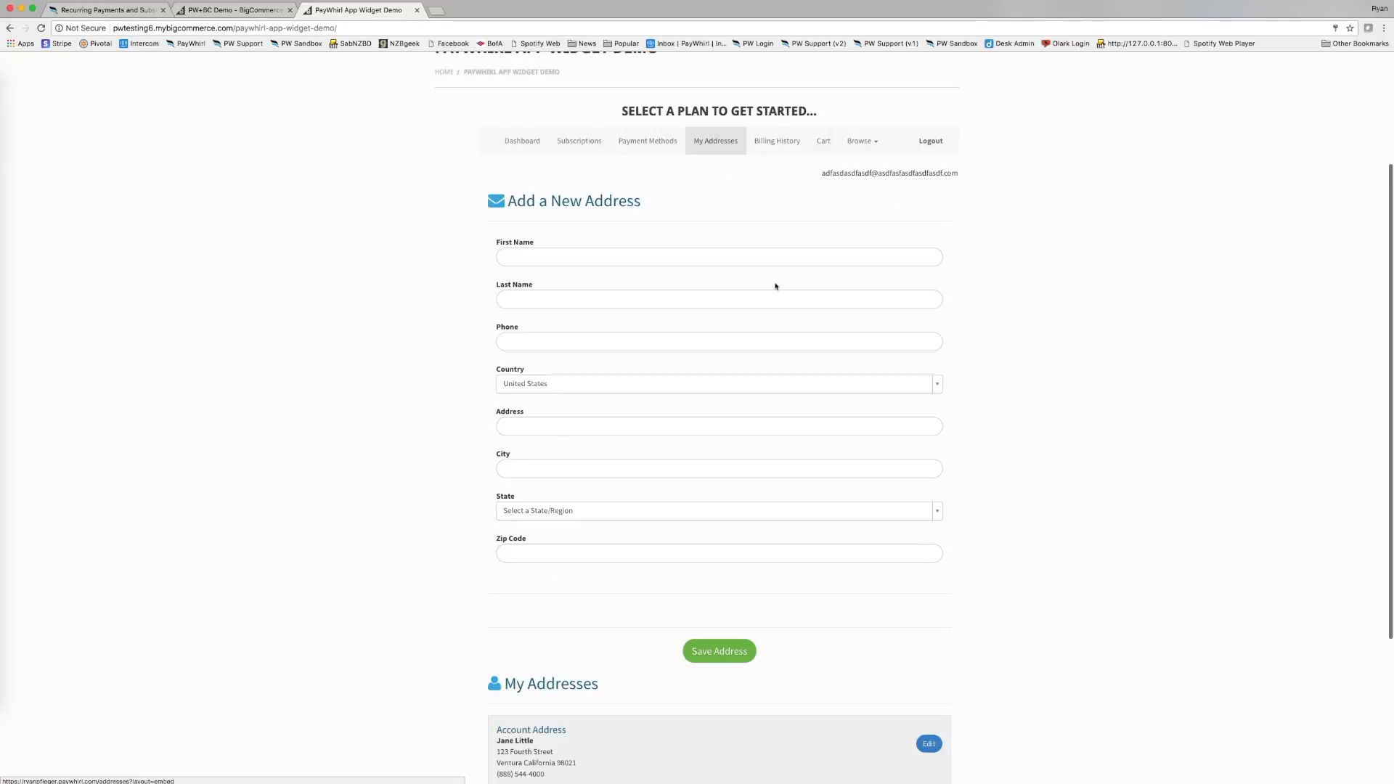
scroll(638, 364, "down", 3)
scroll(769, 184, "up", 3)
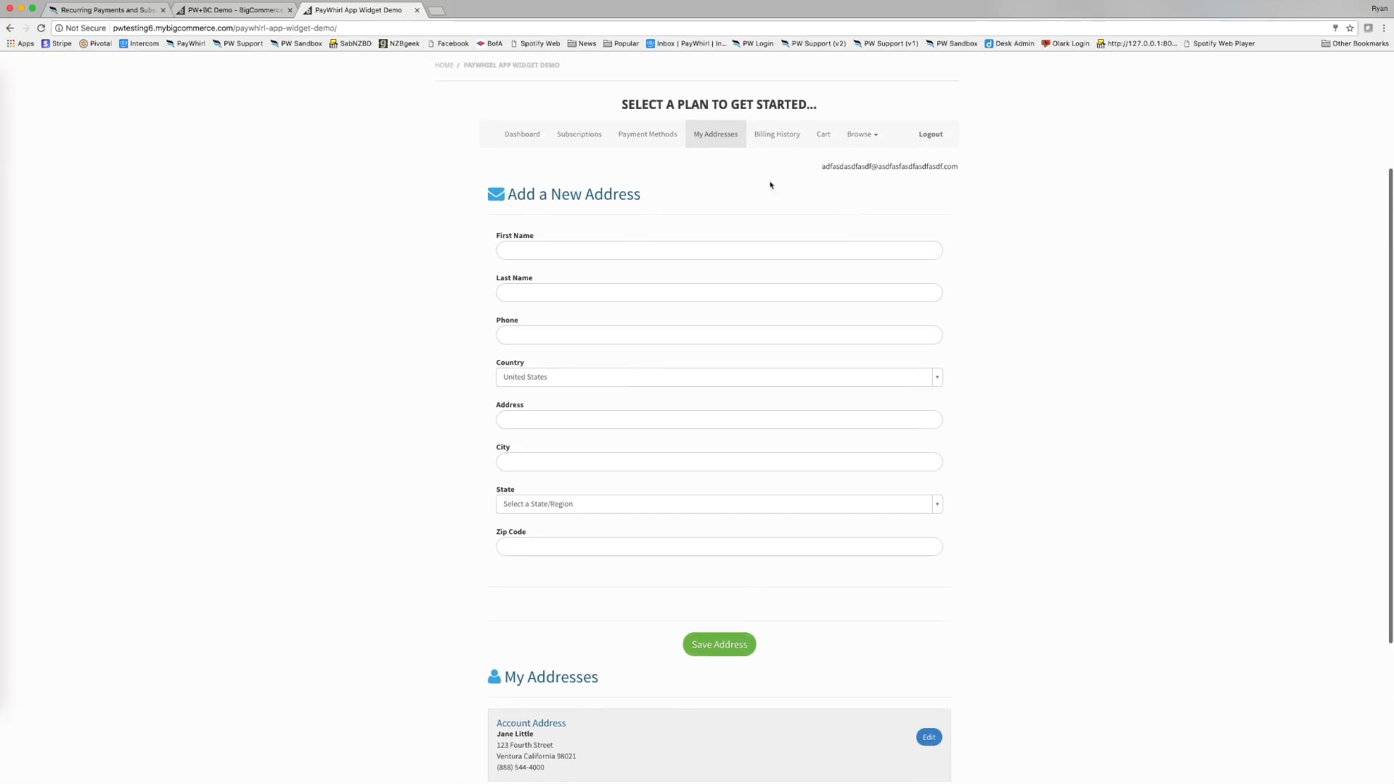
left_click(790, 134)
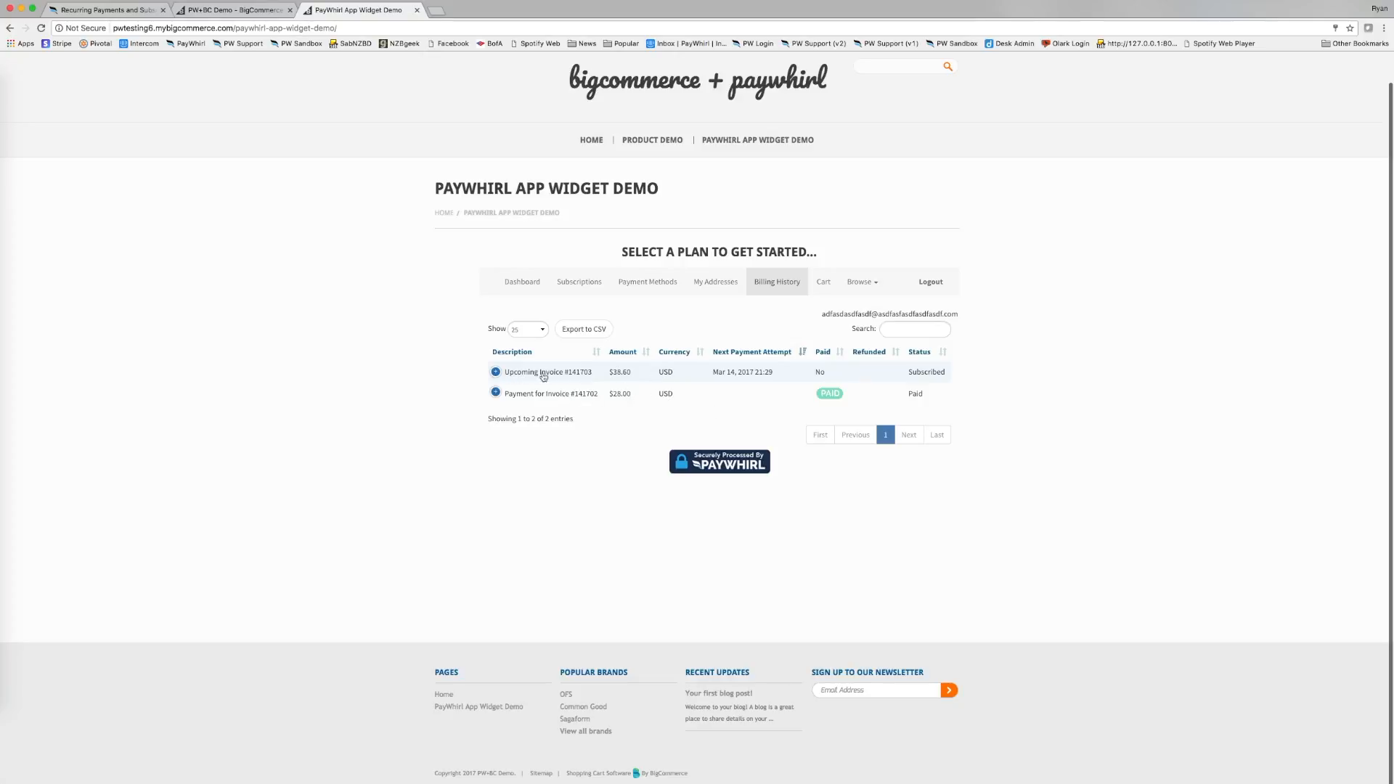
On the customer Dashboard, advance the invoice calendar to March 2017.
left_click(512, 284)
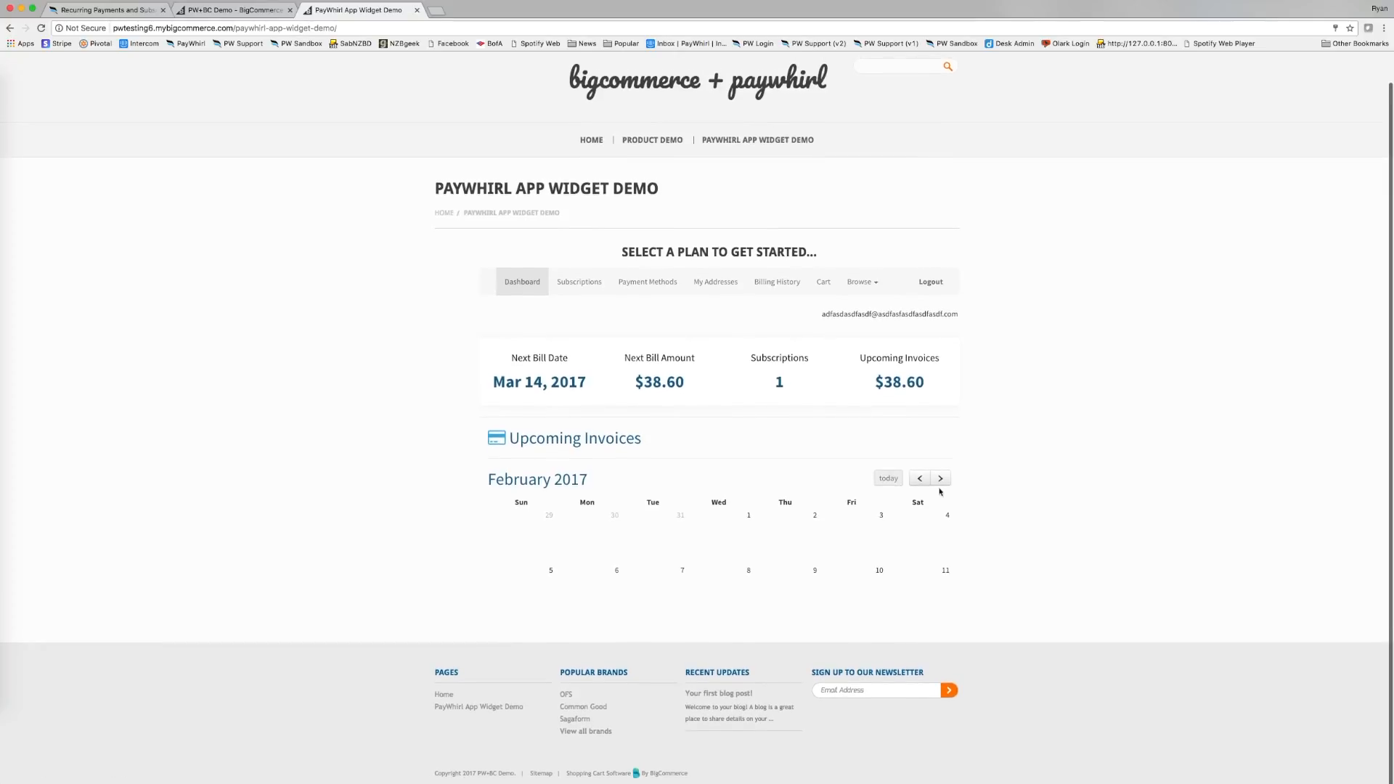
scroll(650, 406, "down", 3)
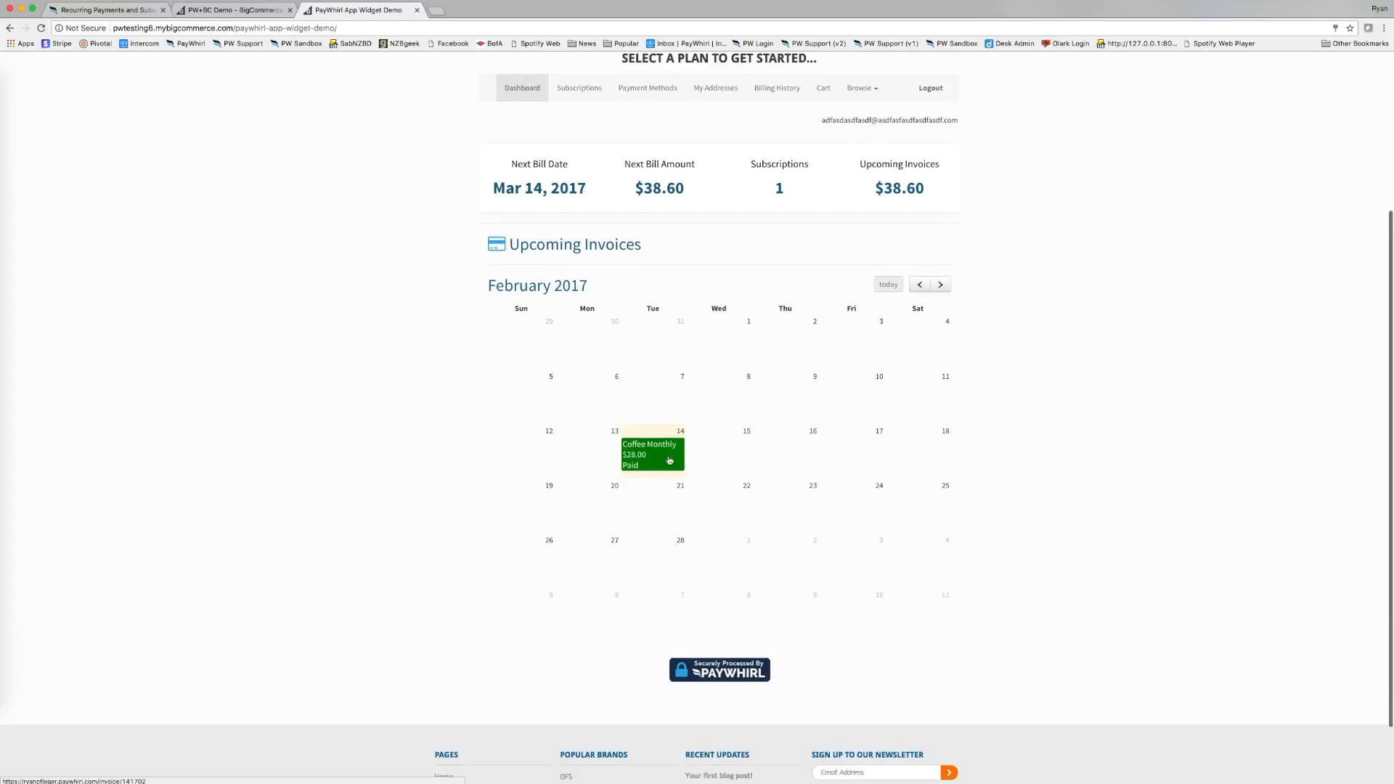
left_click(940, 285)
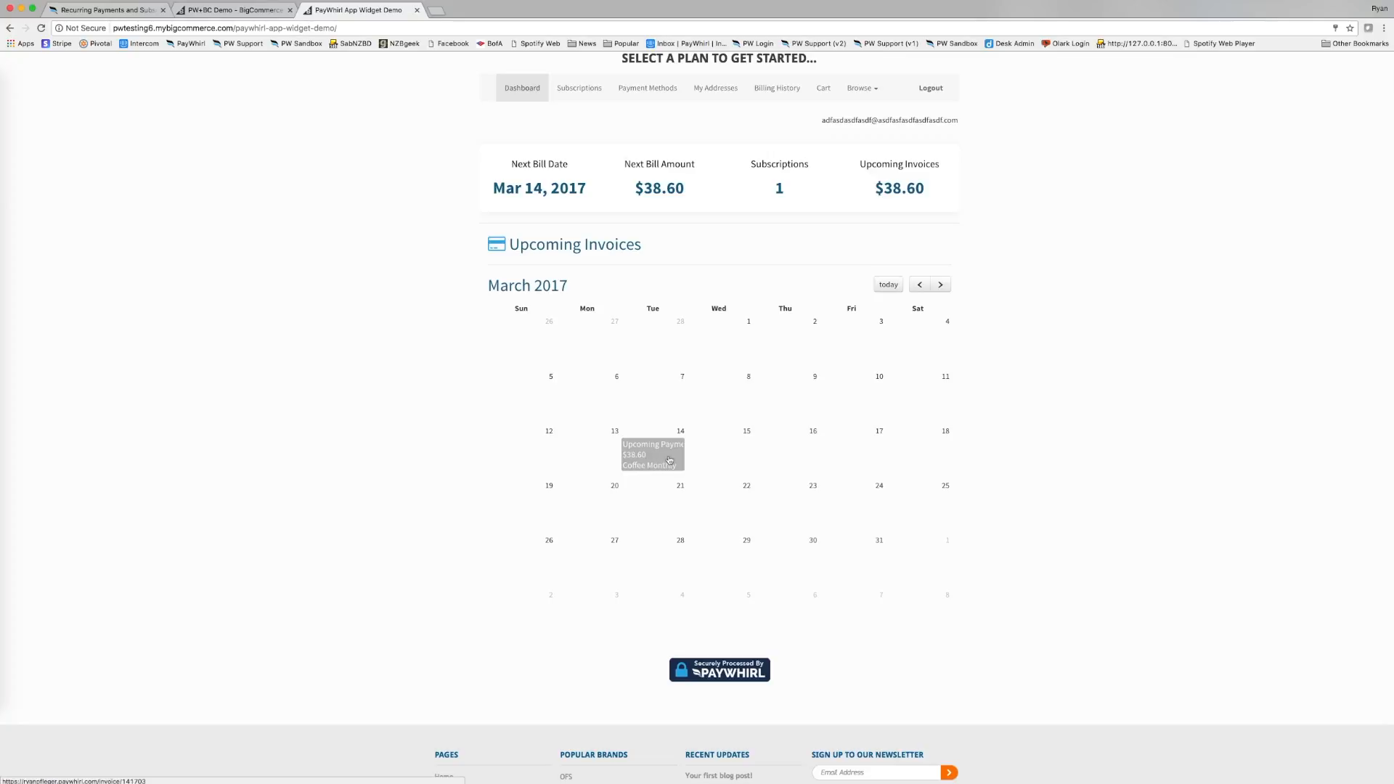
scroll(679, 461, "up", 2)
left_click(116, 9)
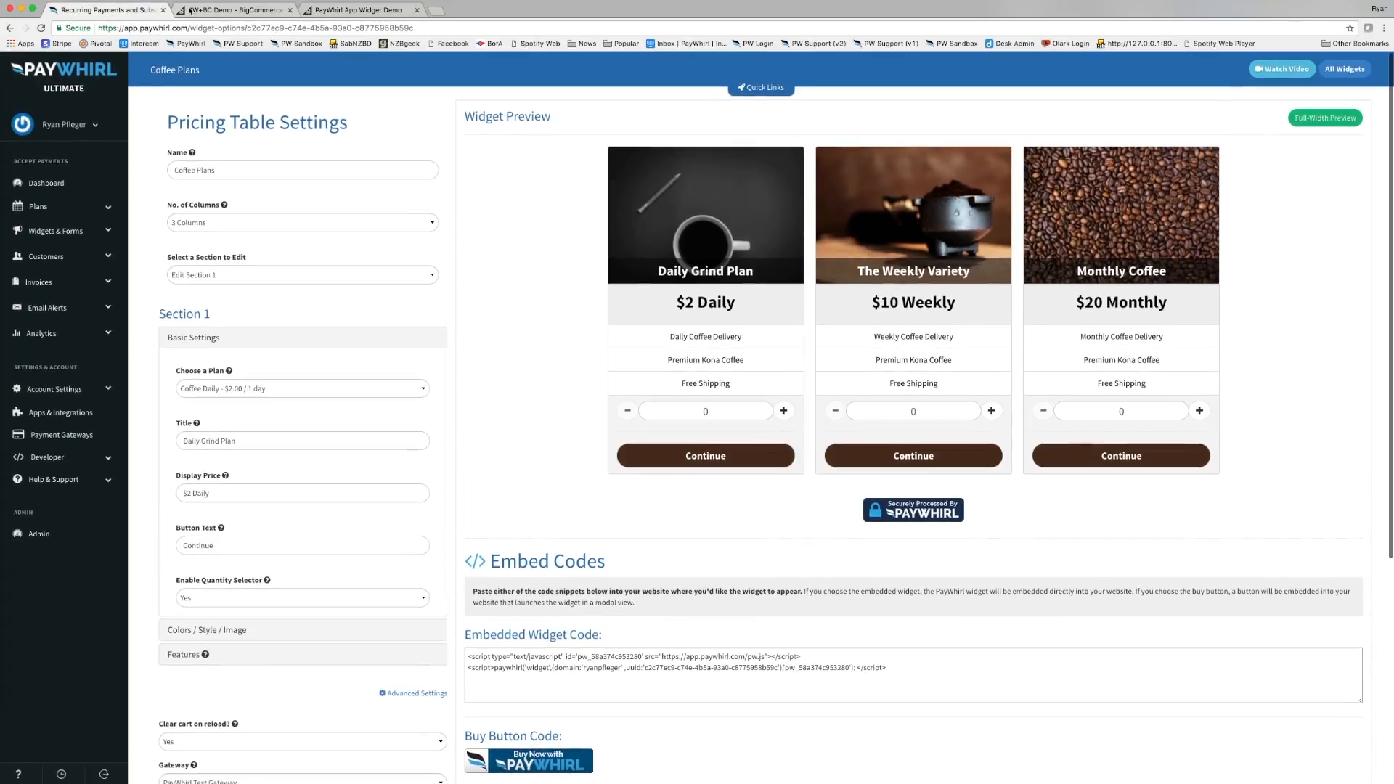
Open the newest customer's current order from the store admin's Customers list.
left_click(232, 10)
left_click(76, 161)
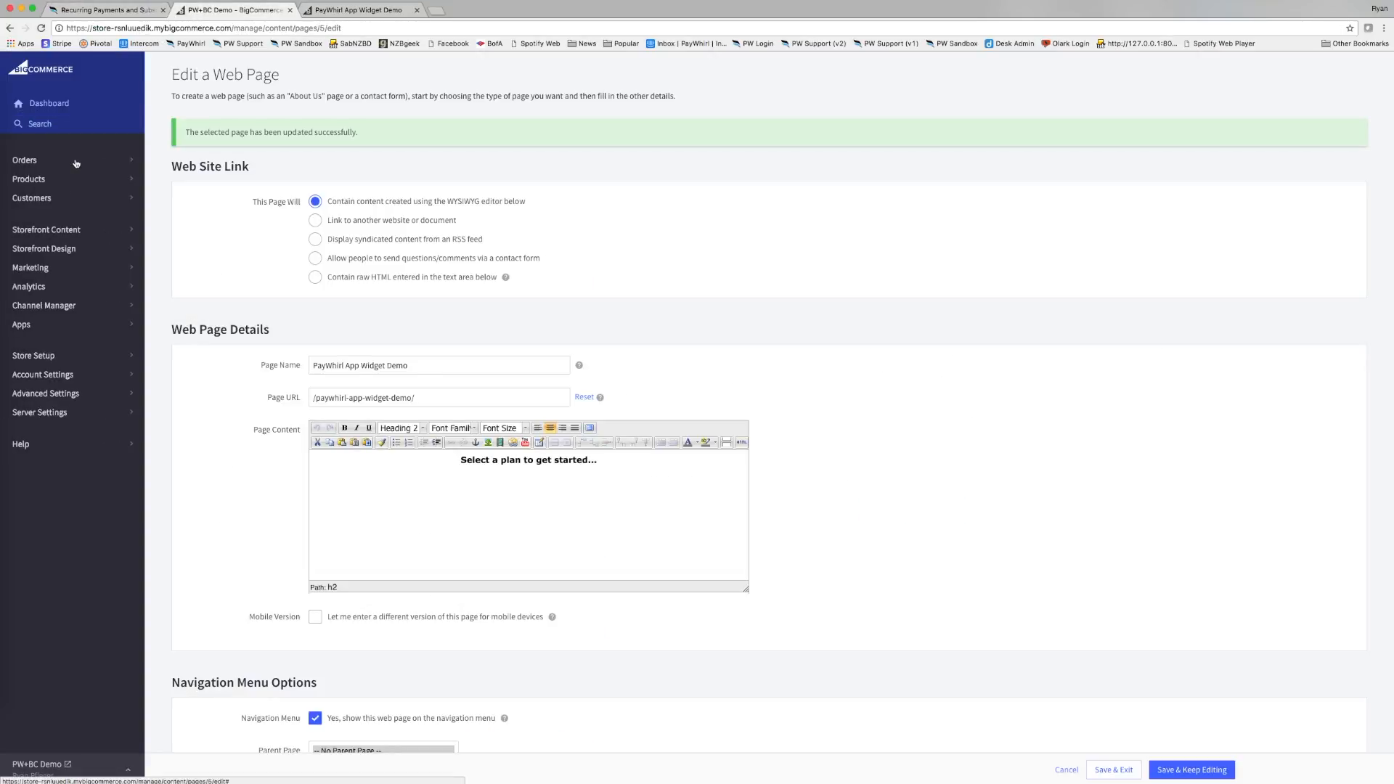
left_click(56, 207)
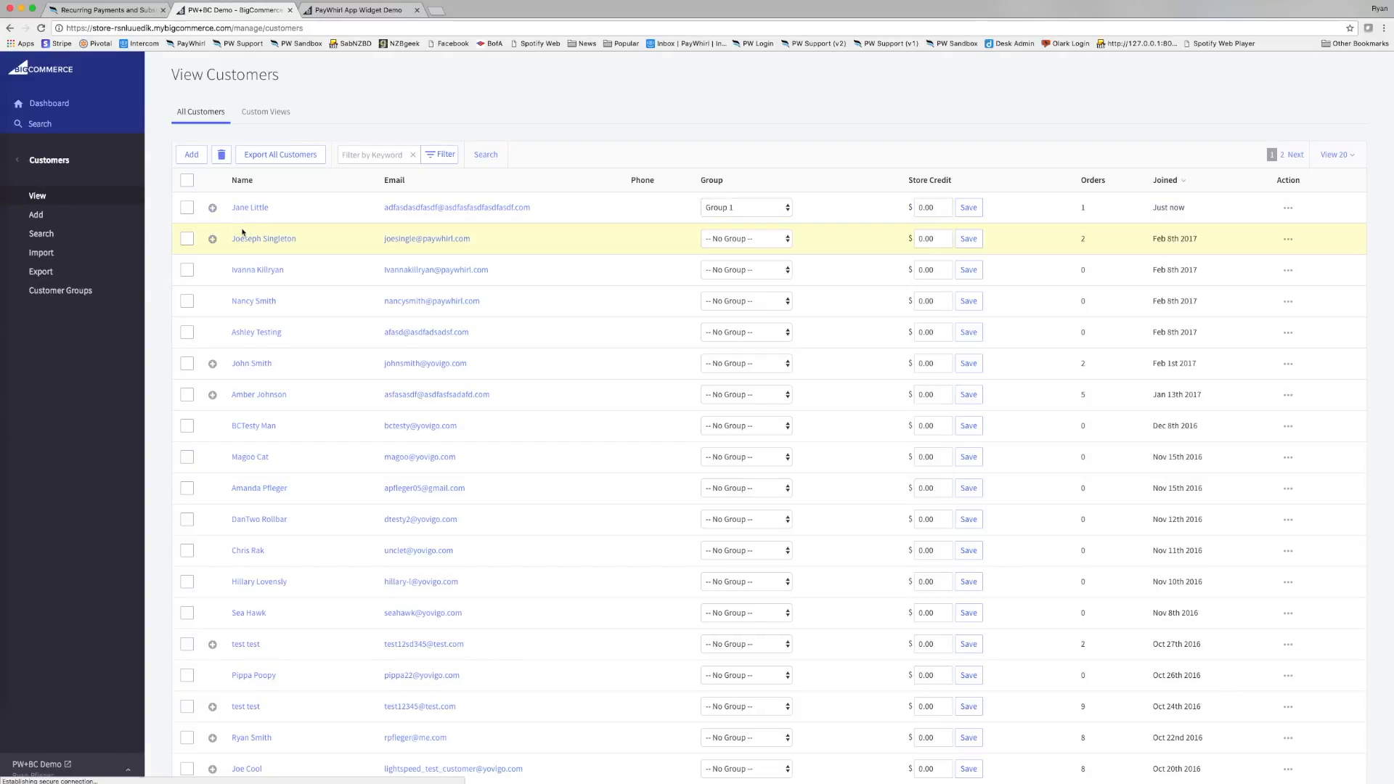
left_click(213, 209)
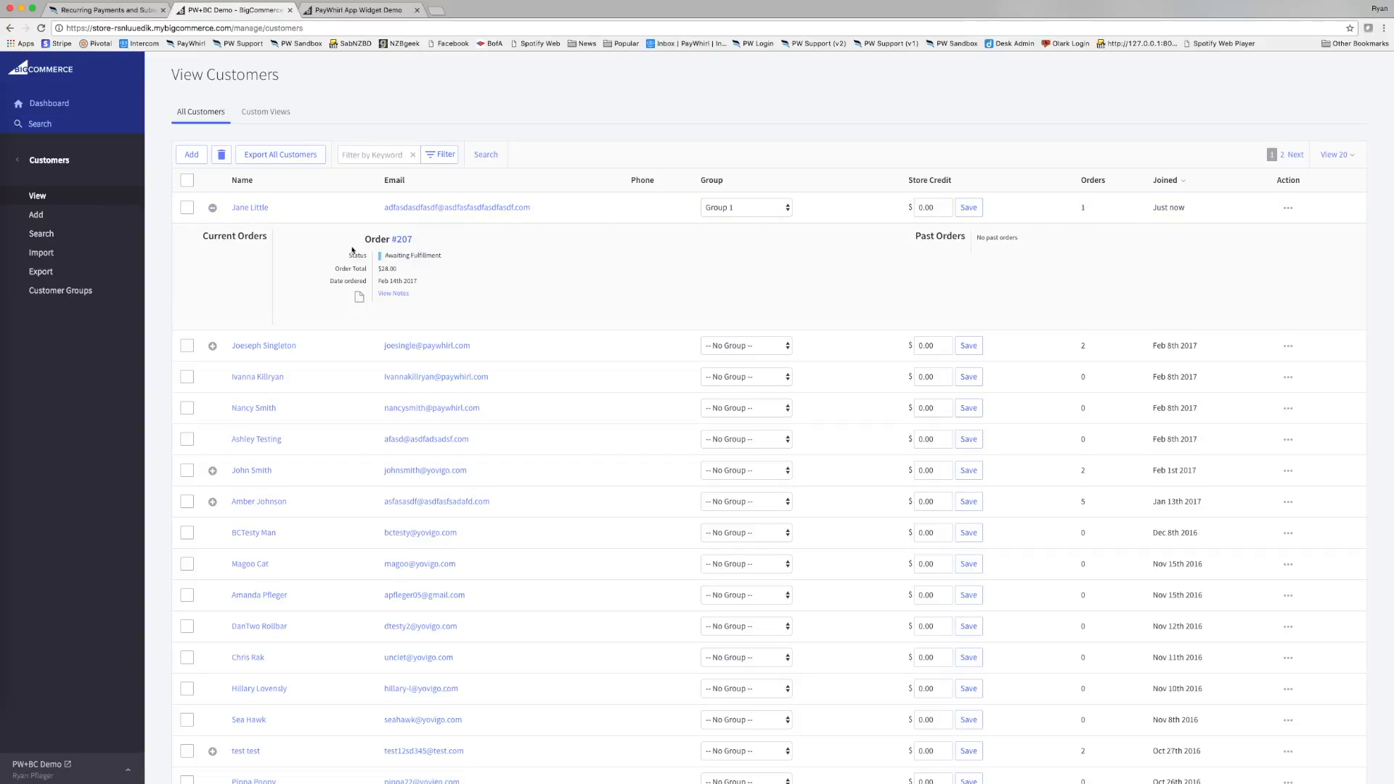
left_click(402, 239)
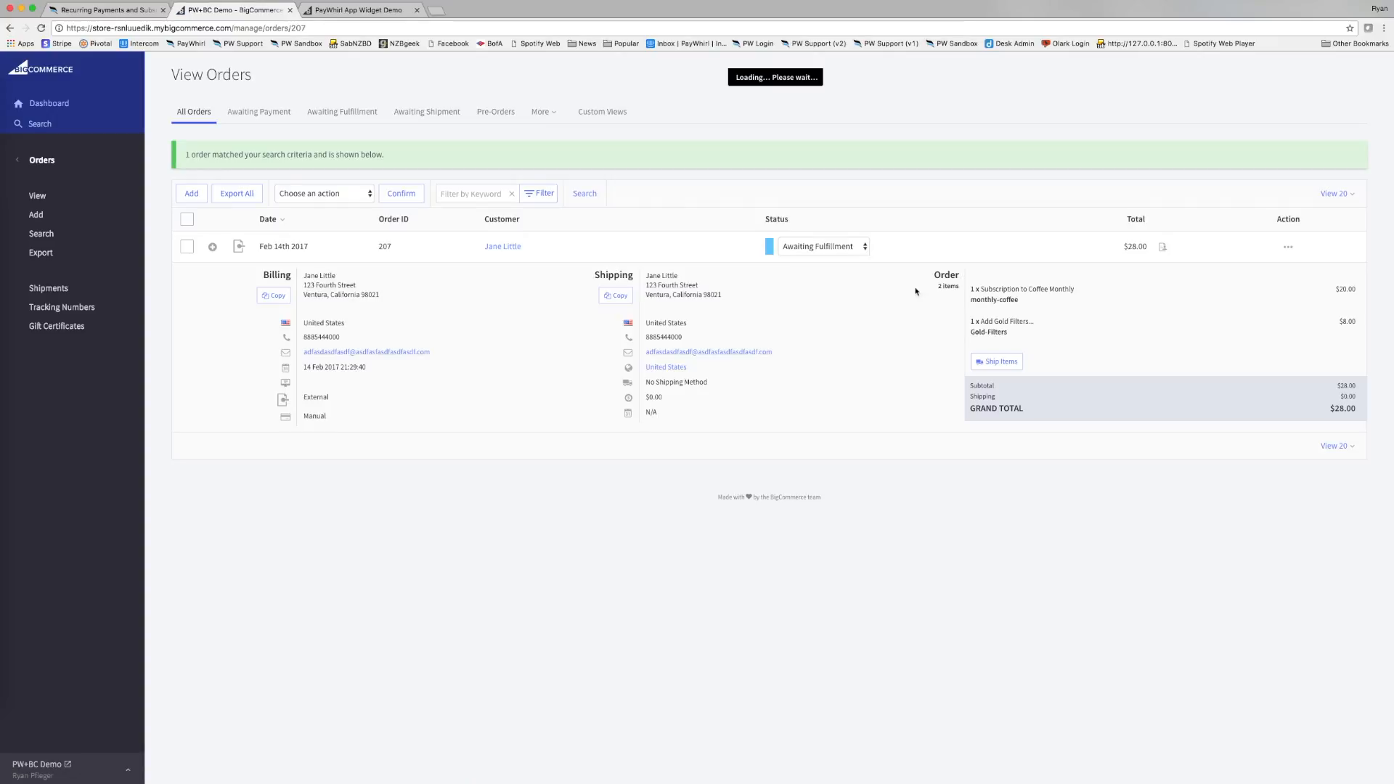
Highlight the order's Coffee Monthly, Gold Filters and Subtotal lines, then return to PayWhirl admin.
left_click_drag(971, 290, 1080, 291)
left_click_drag(972, 322, 1038, 320)
left_click_drag(971, 387, 1234, 384)
left_click(1102, 494)
left_click(329, 10)
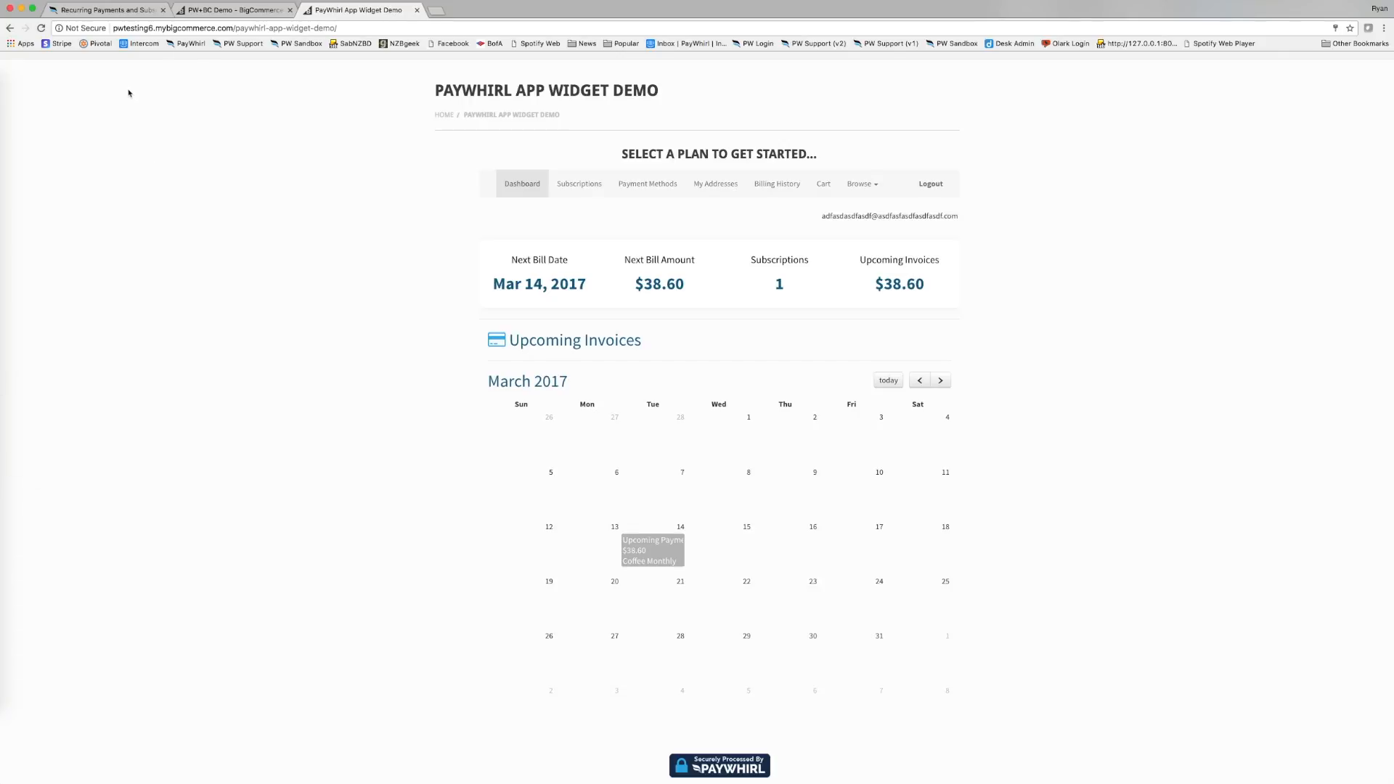
left_click(233, 11)
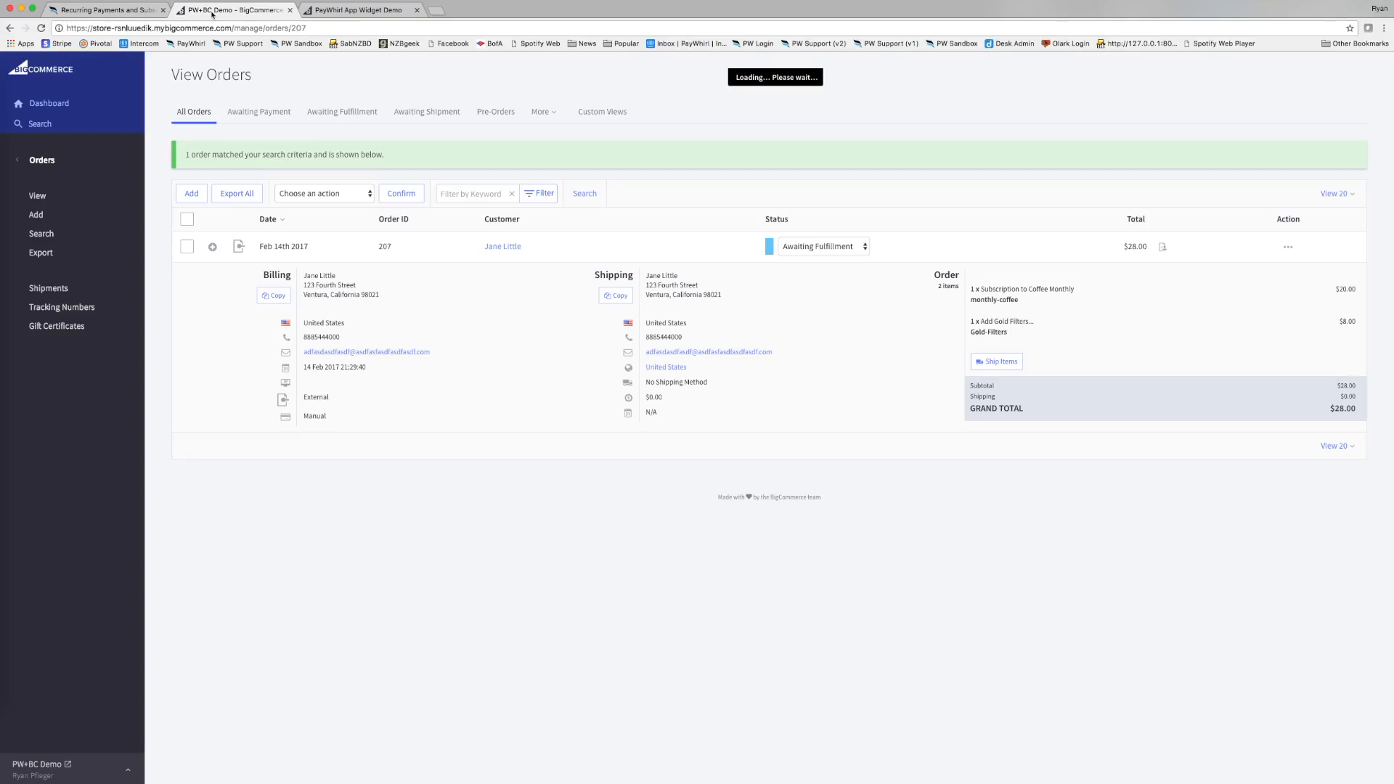
left_click(104, 11)
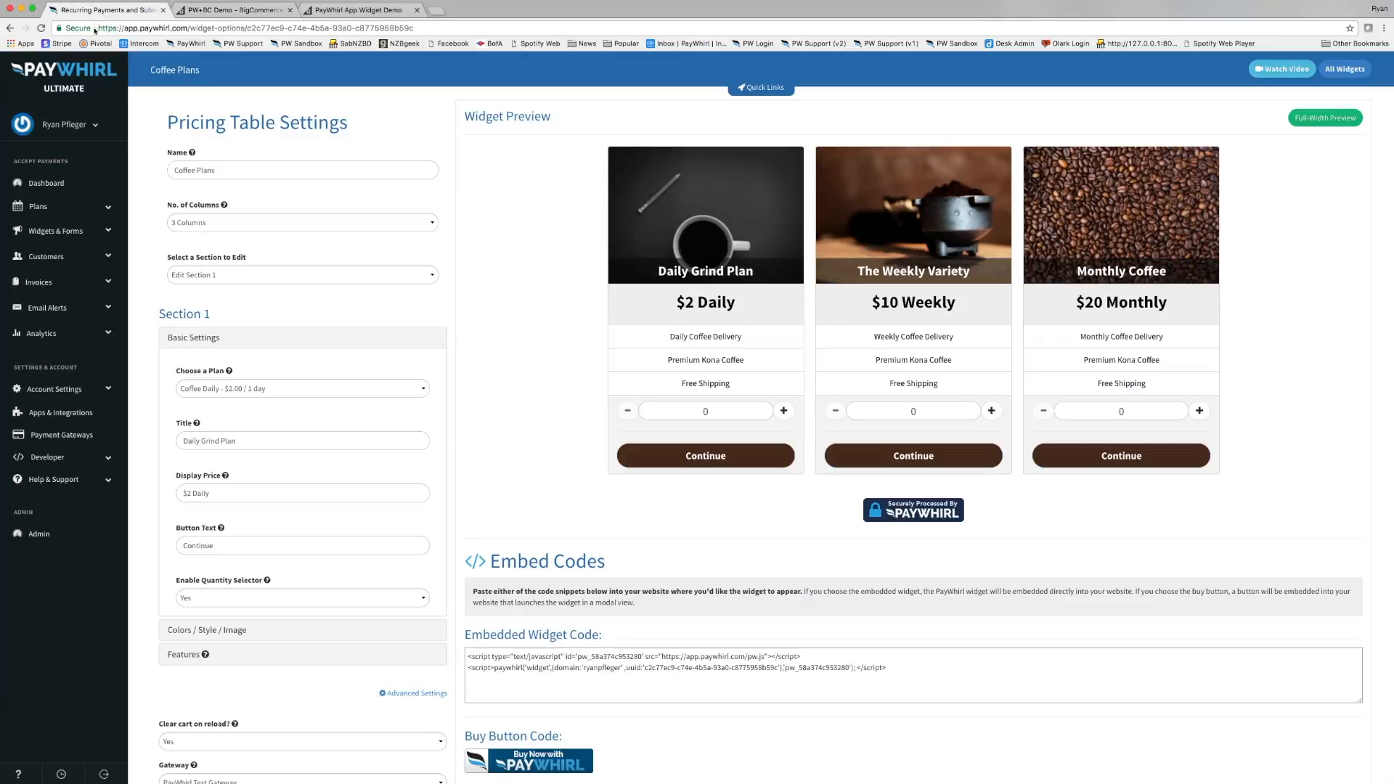
Open paid invoice #141702 ($28.00) from Manage Invoices and create a new invoice for its customer.
left_click(73, 259)
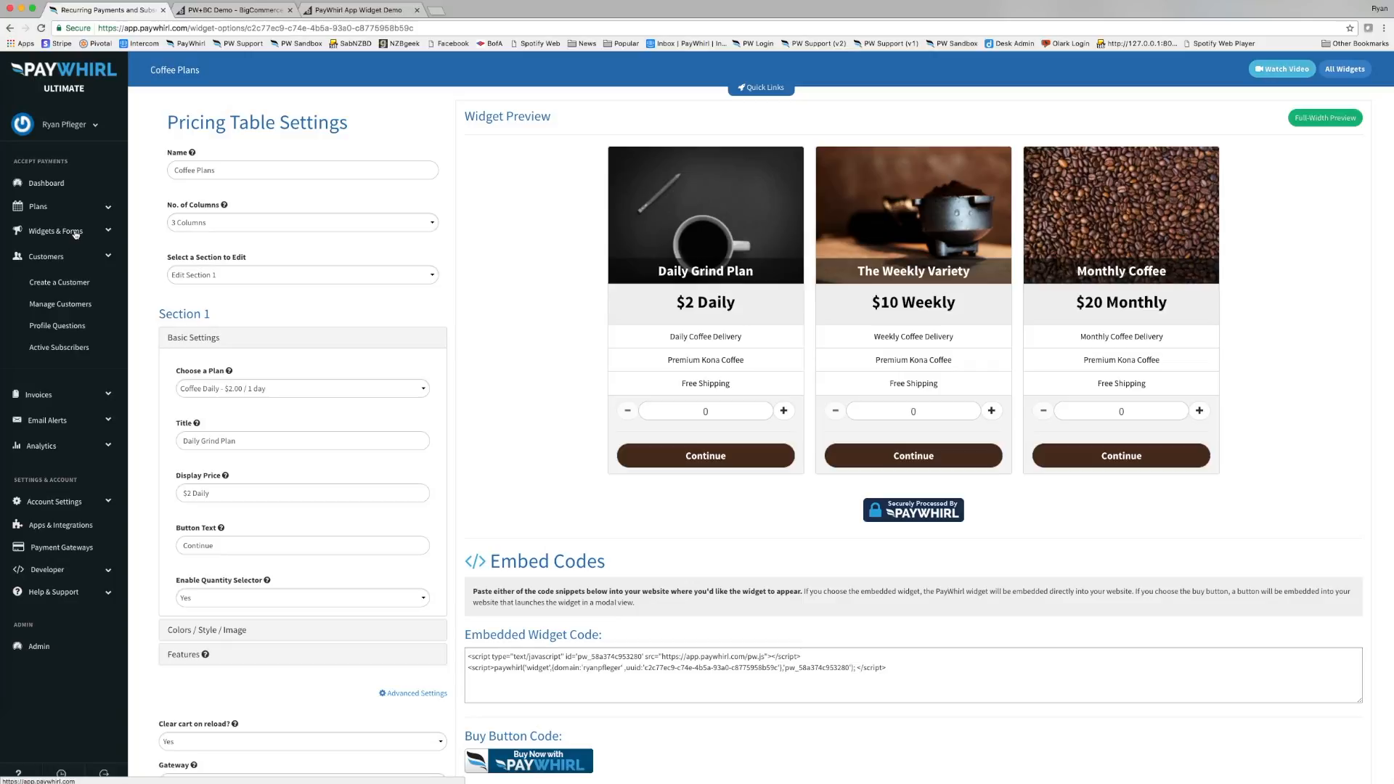
left_click(61, 392)
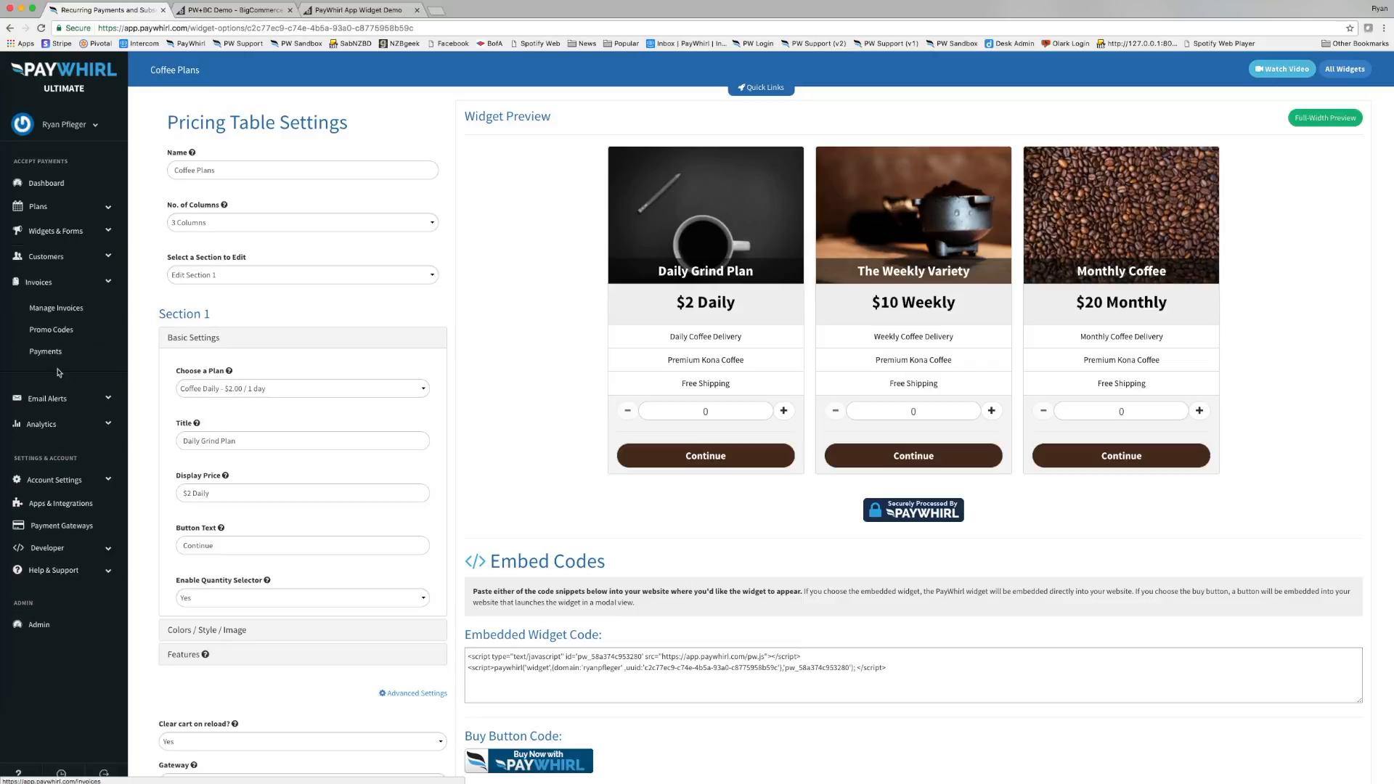
left_click(65, 314)
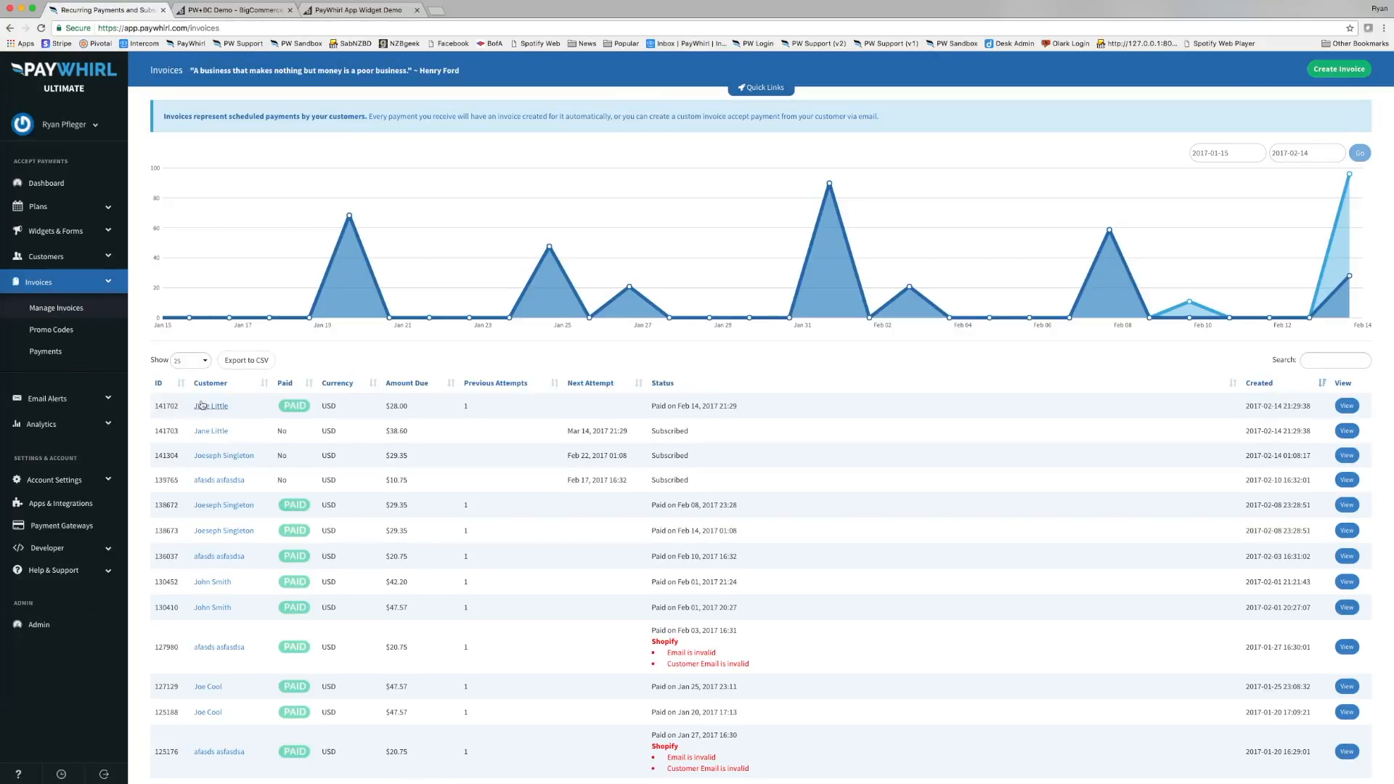
left_click(1348, 407)
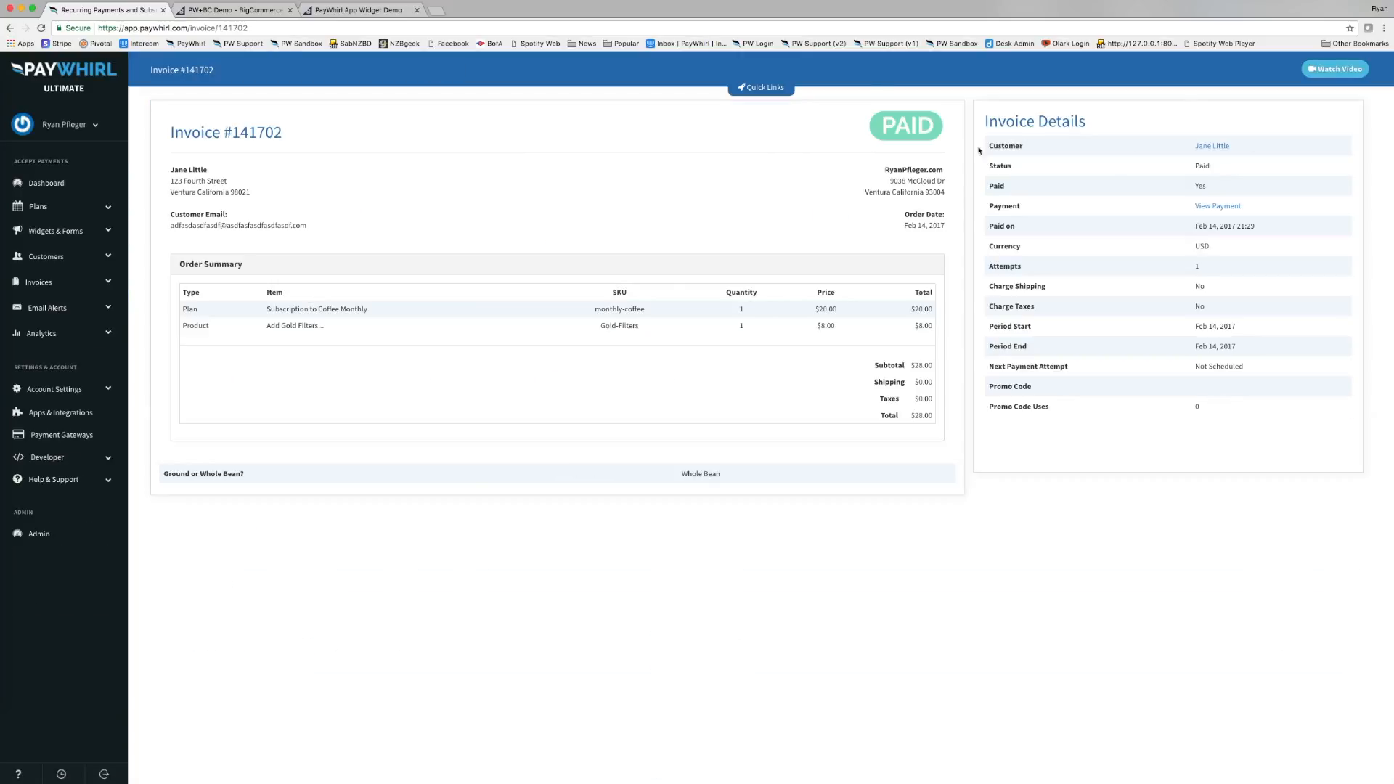
left_click(1227, 146)
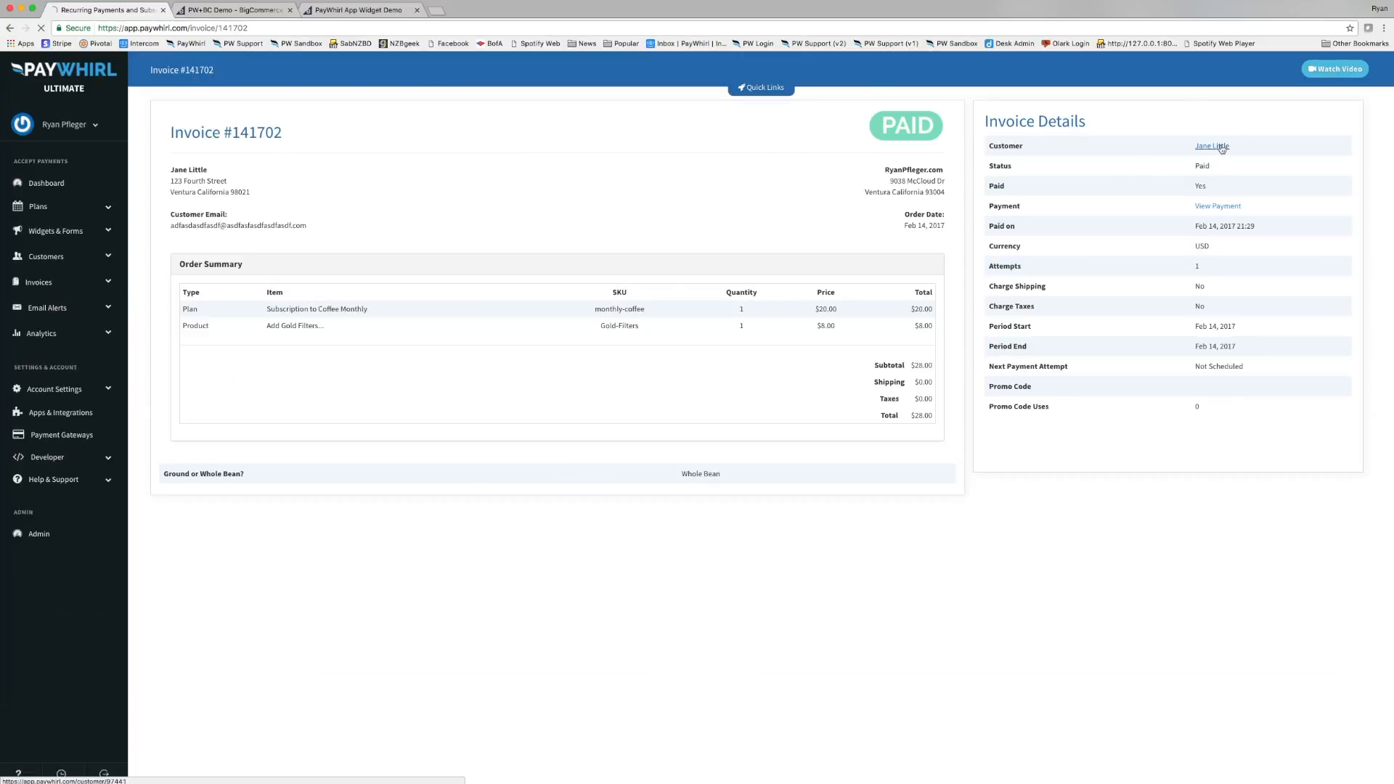
left_click(1282, 69)
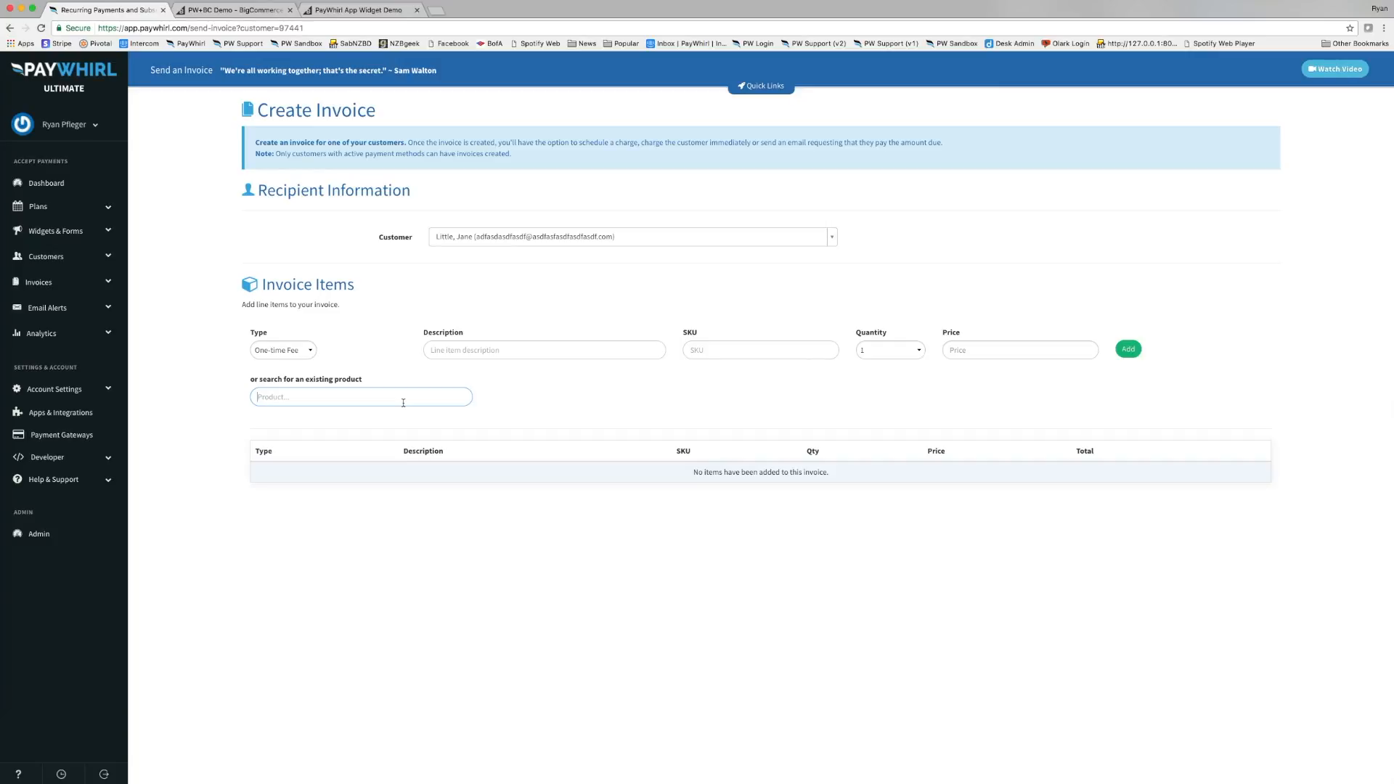
Add the [DEMO] Chemex Coffeemaker to the invoice and charge $268.21 to the saved card.
type("chem")
left_click(355, 428)
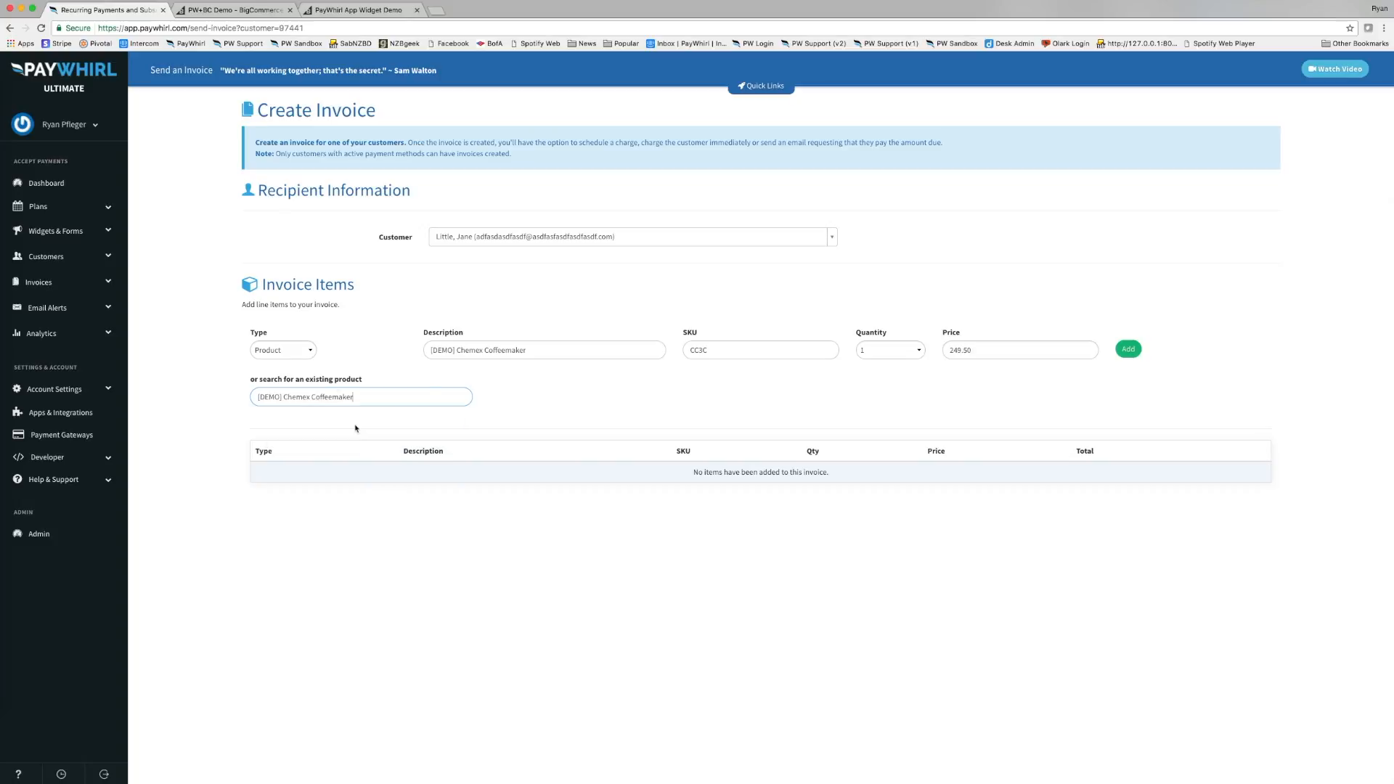
left_click(1134, 359)
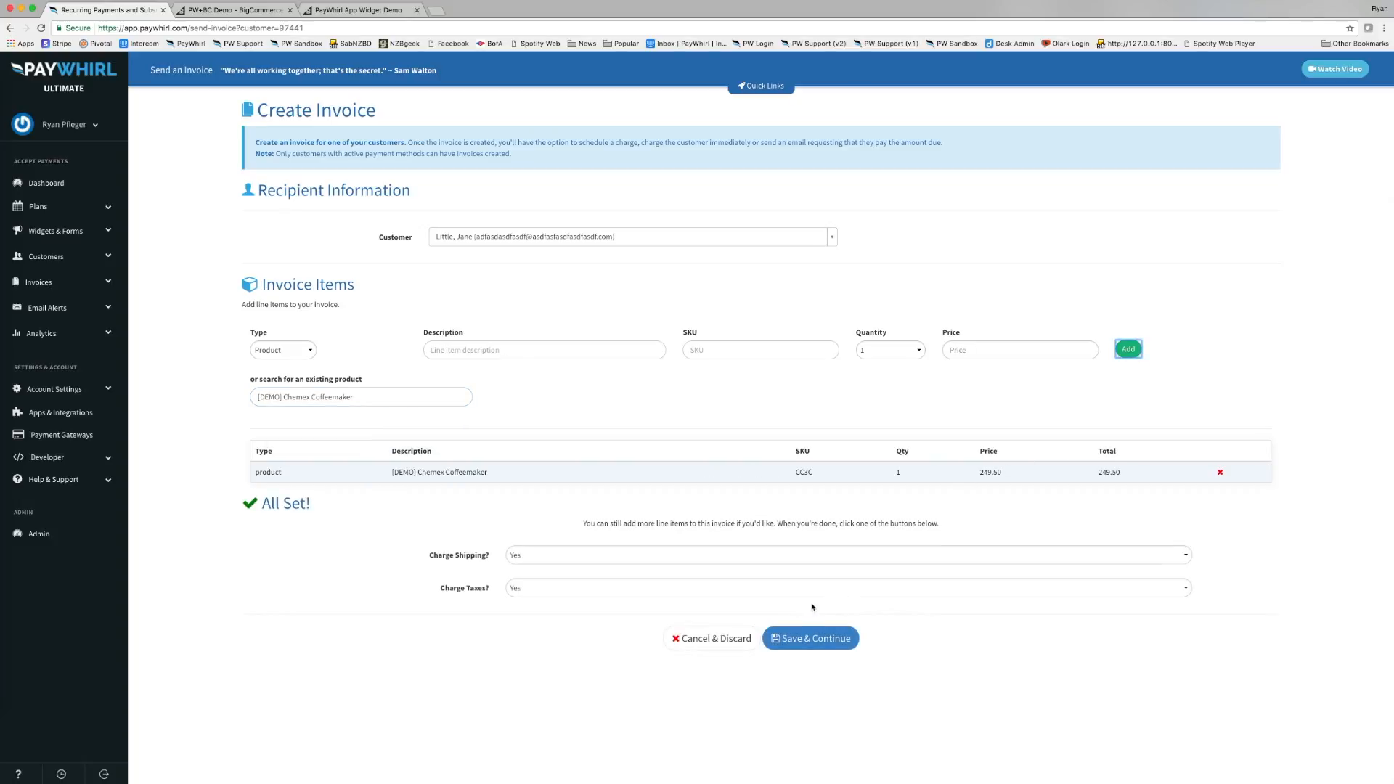
left_click(803, 644)
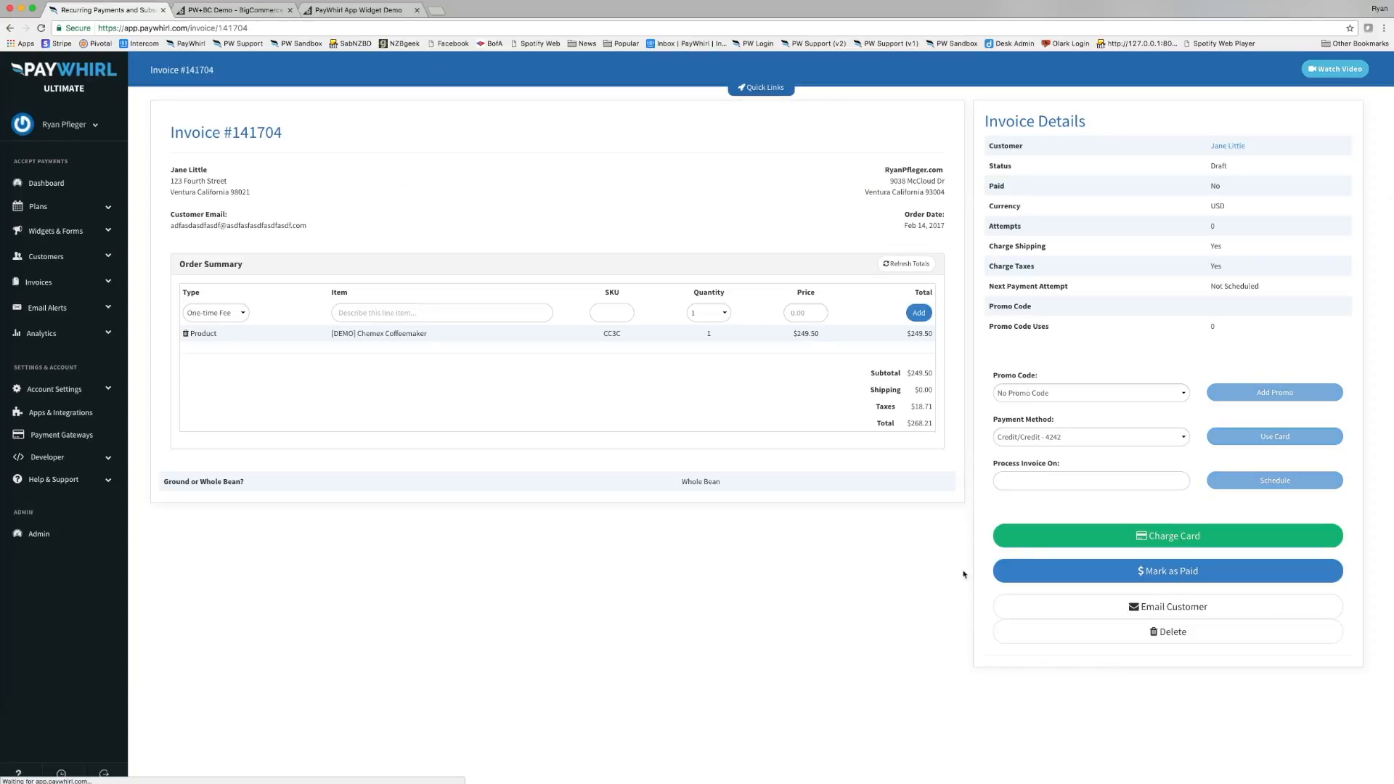
left_click(1052, 437)
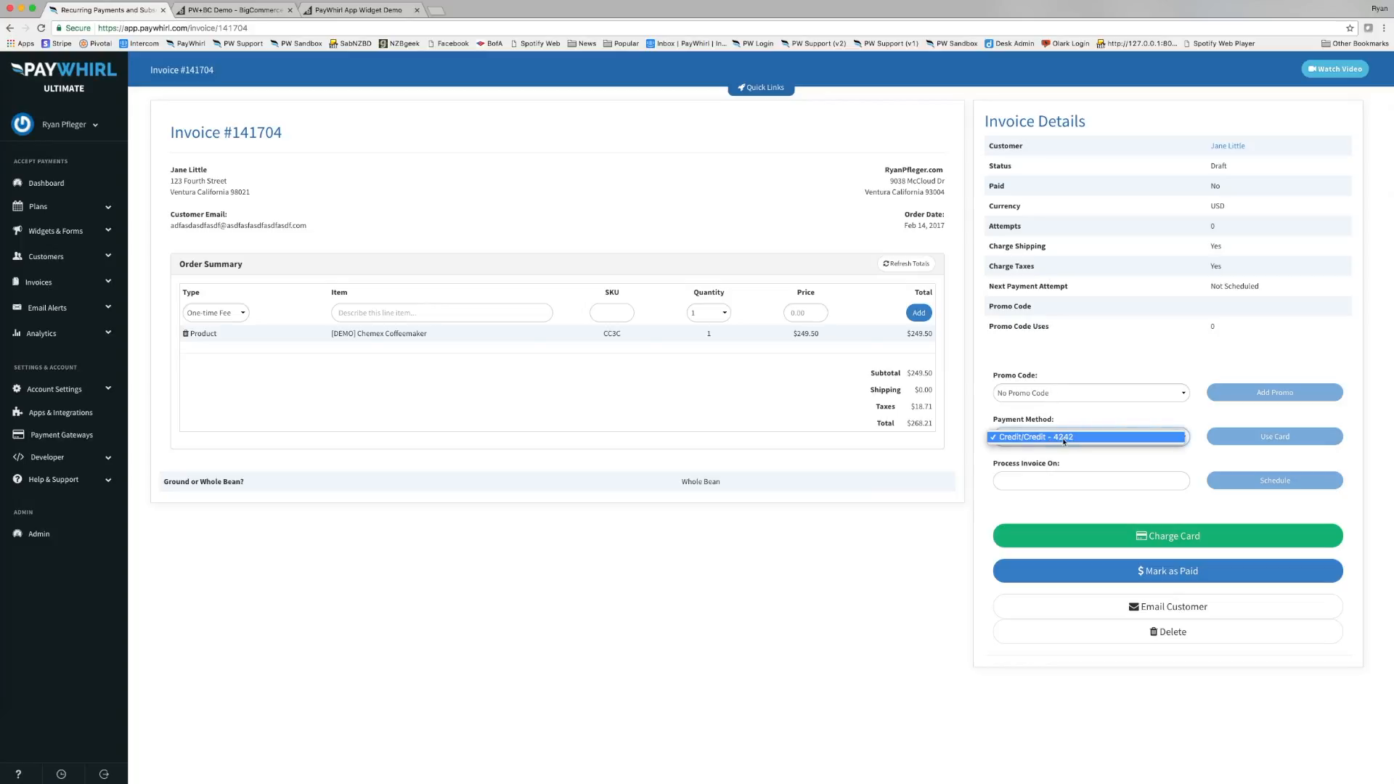
left_click(1065, 438)
left_click(1171, 538)
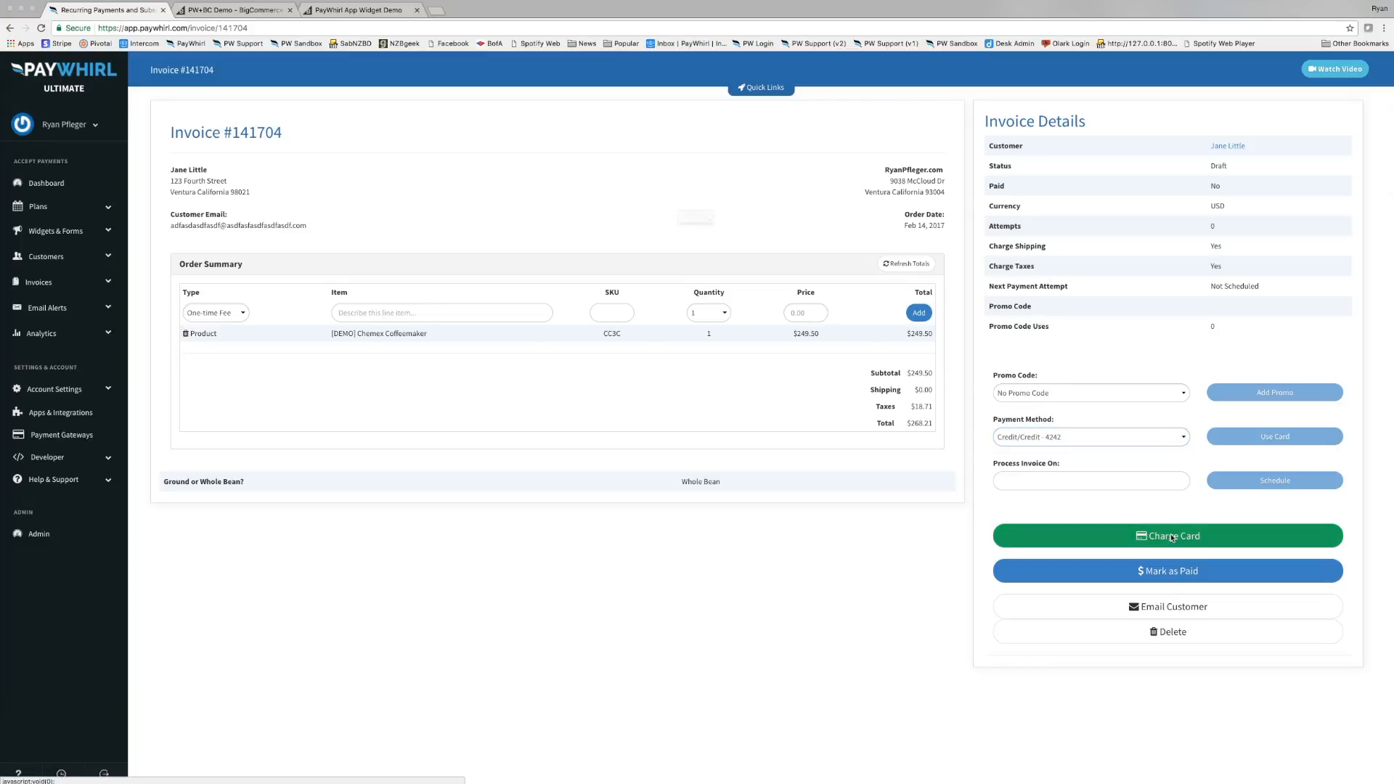
left_click(773, 243)
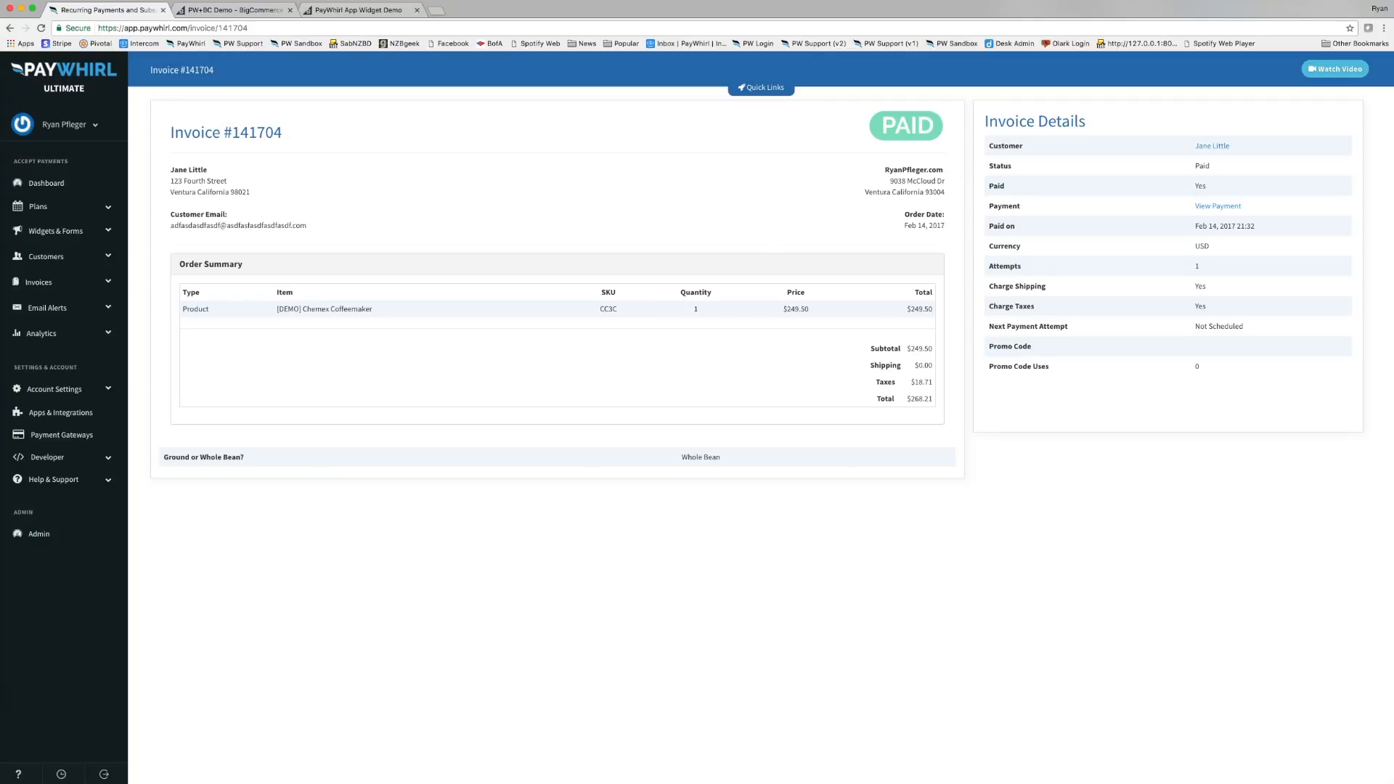
left_click(232, 9)
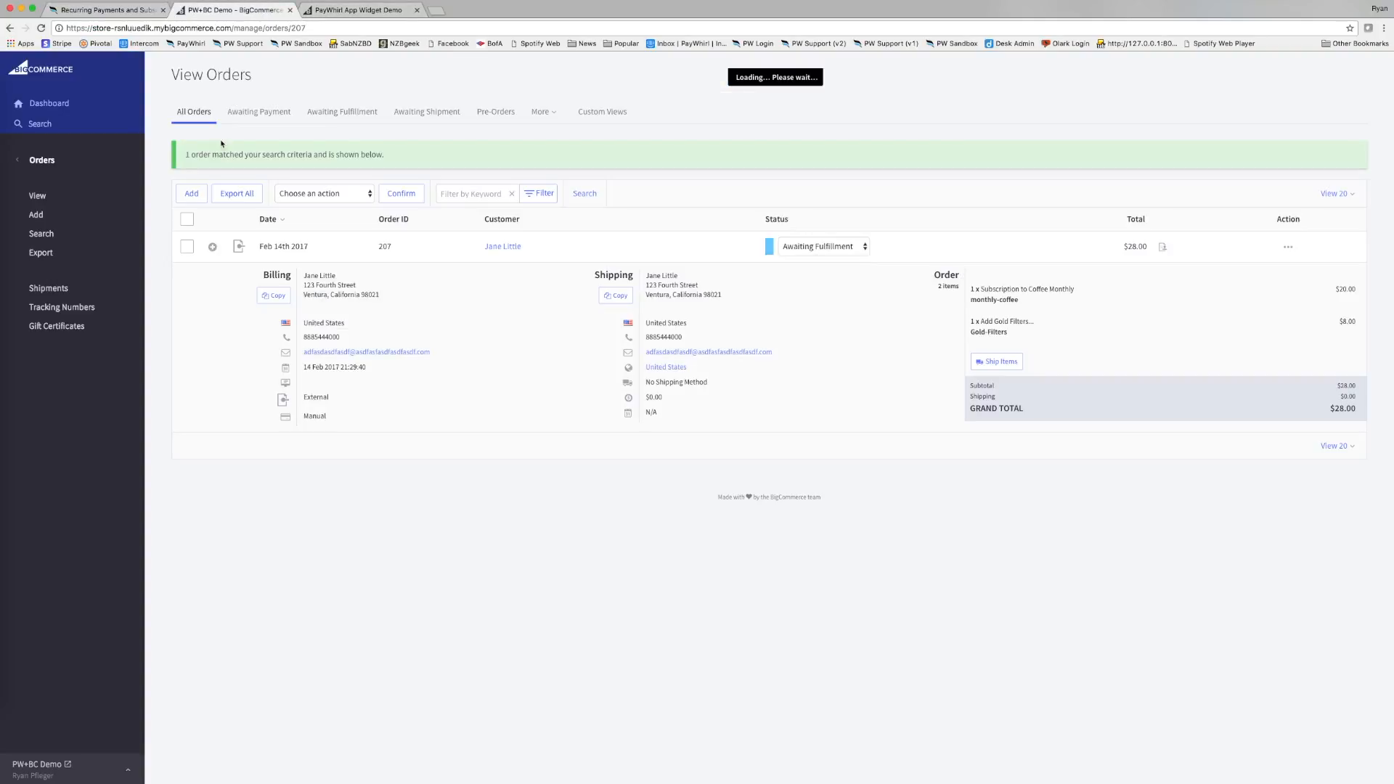
Reload All Orders and expand the new $268.21 Chemex order and the earlier $28.00 order.
left_click(185, 117)
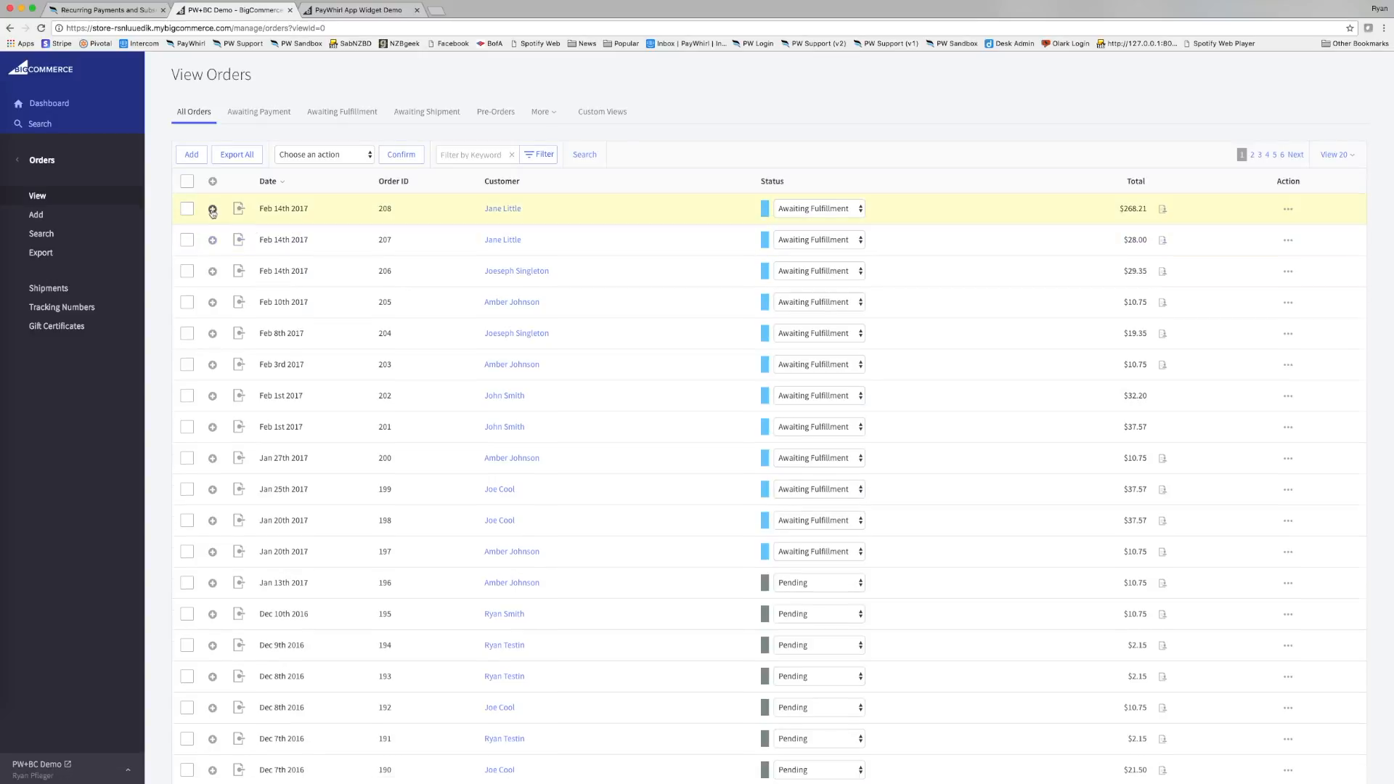
left_click(212, 209)
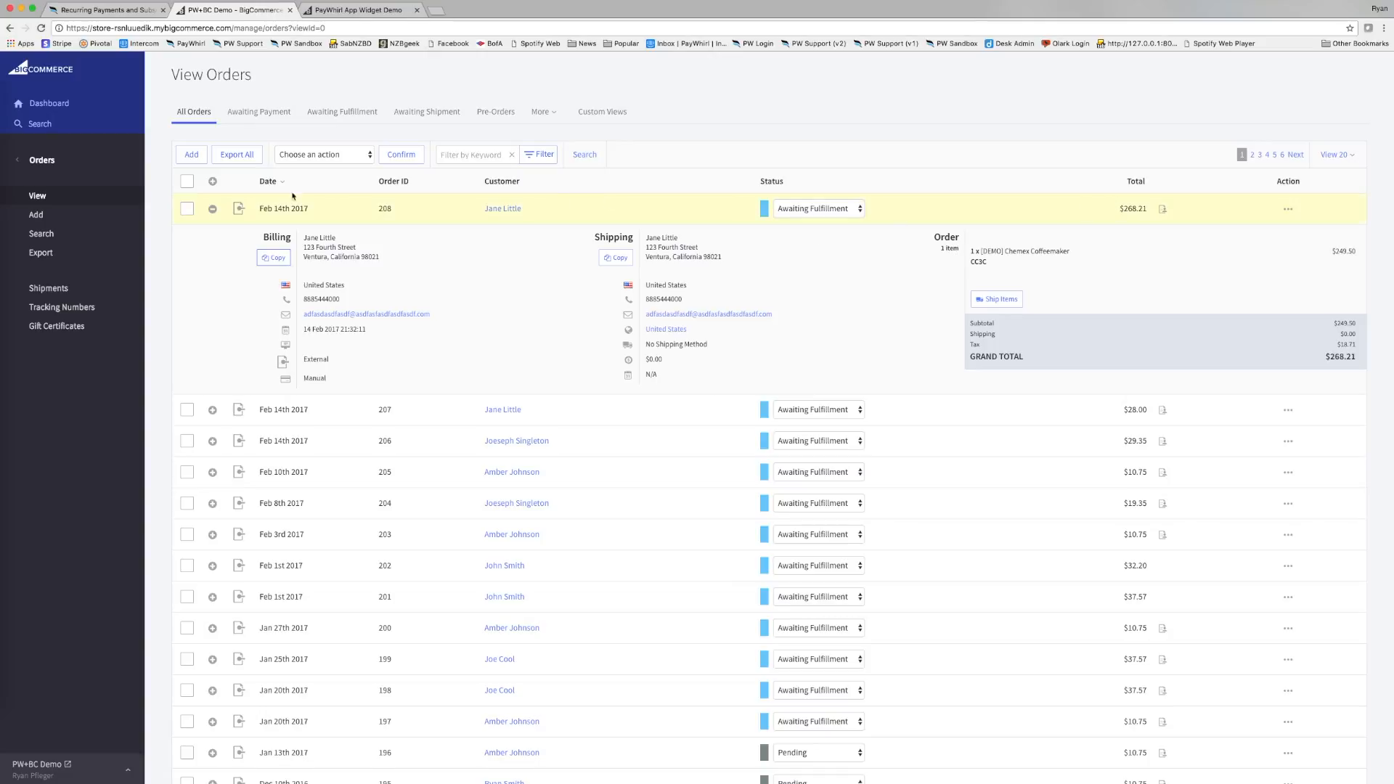
left_click(38, 161)
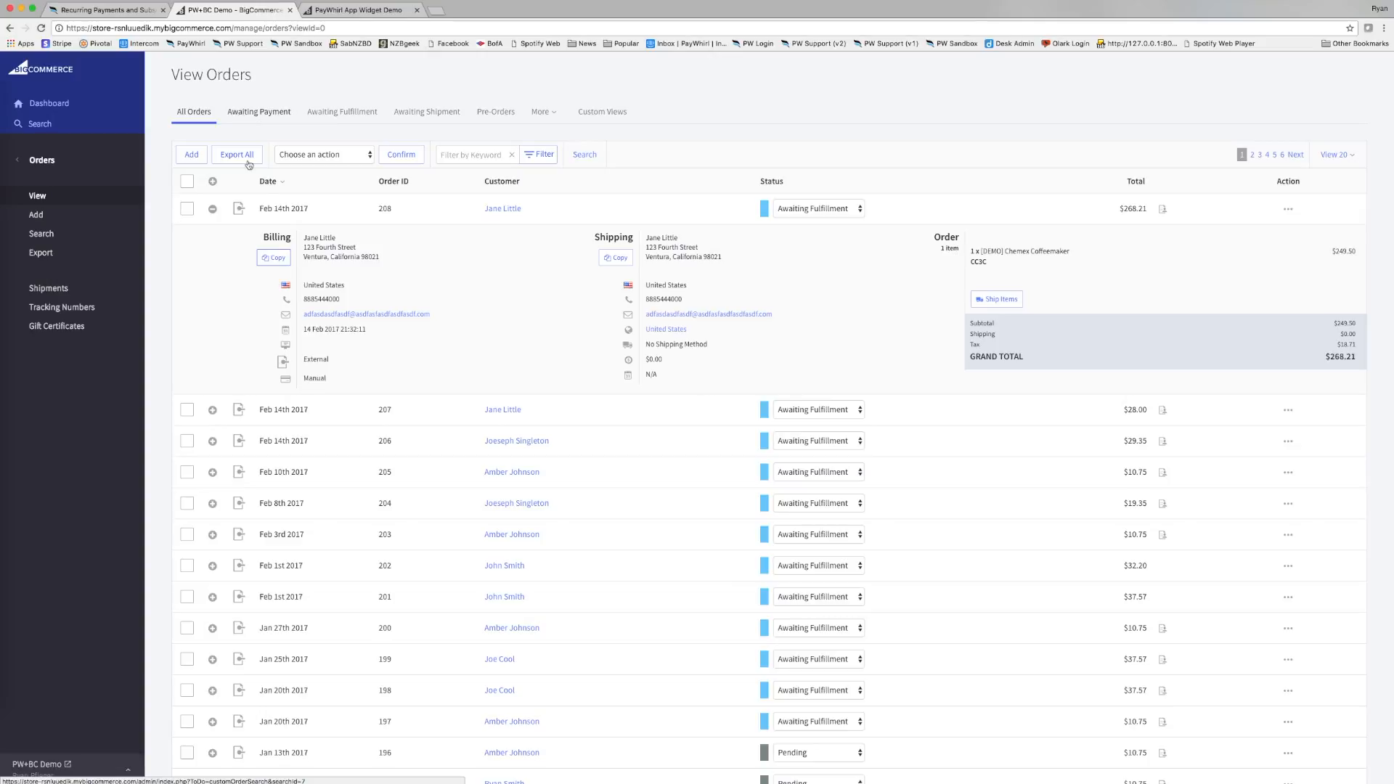
left_click(212, 411)
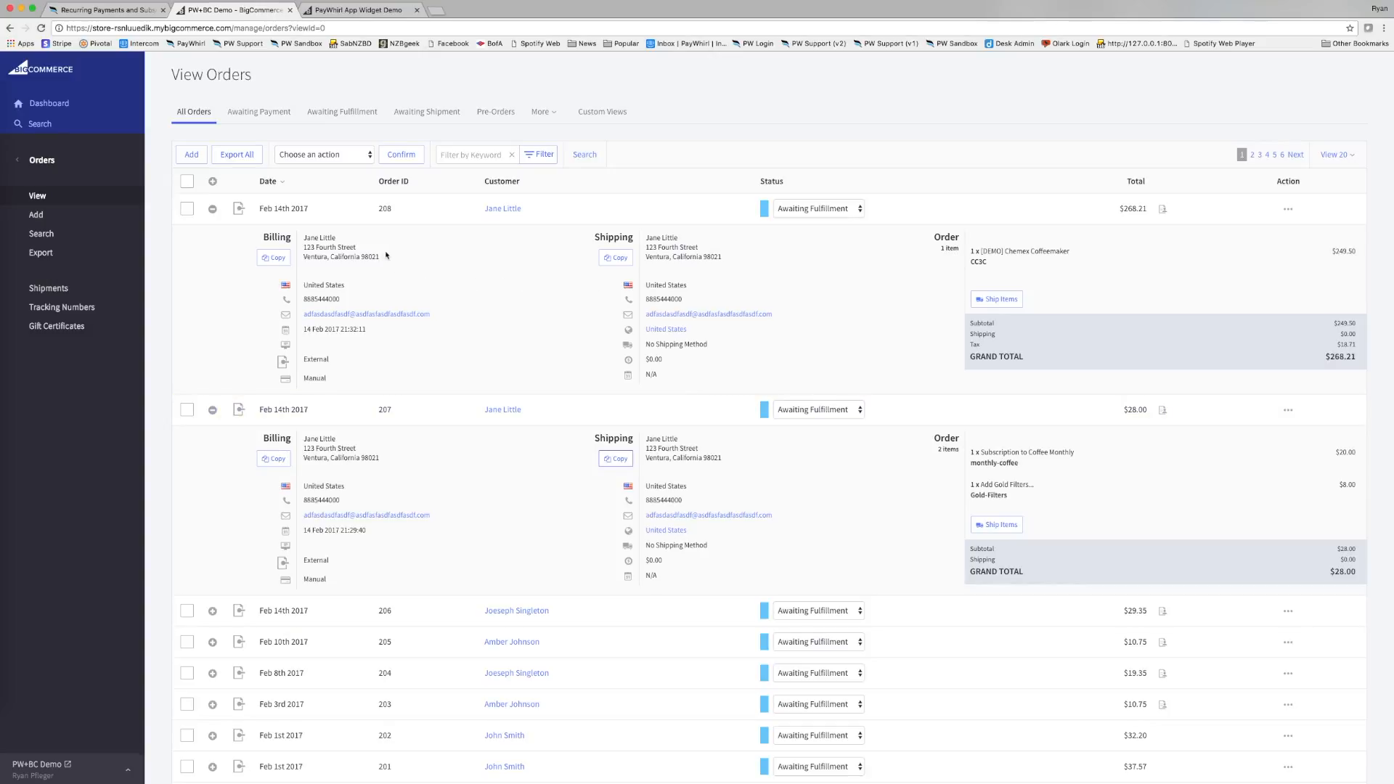
left_click(212, 209)
left_click(211, 208)
left_click(3, 631)
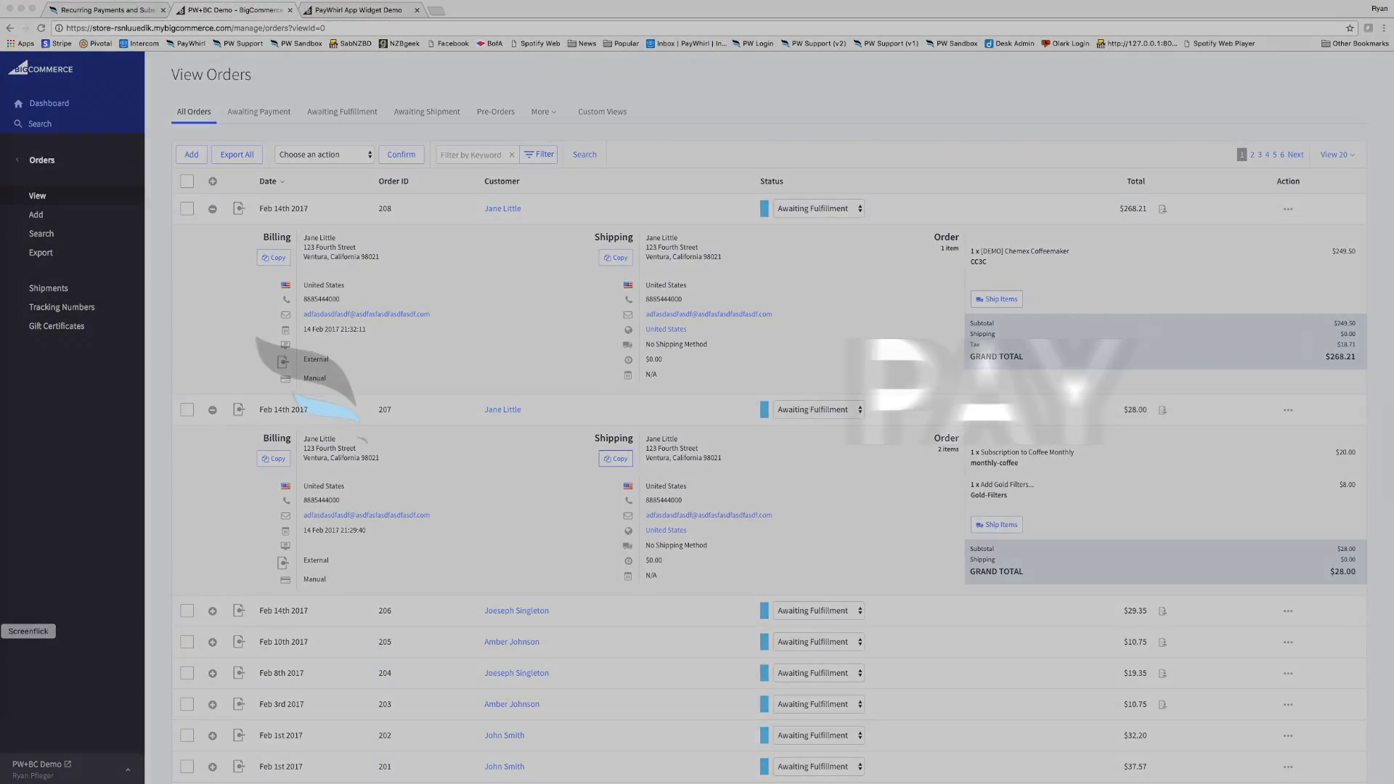